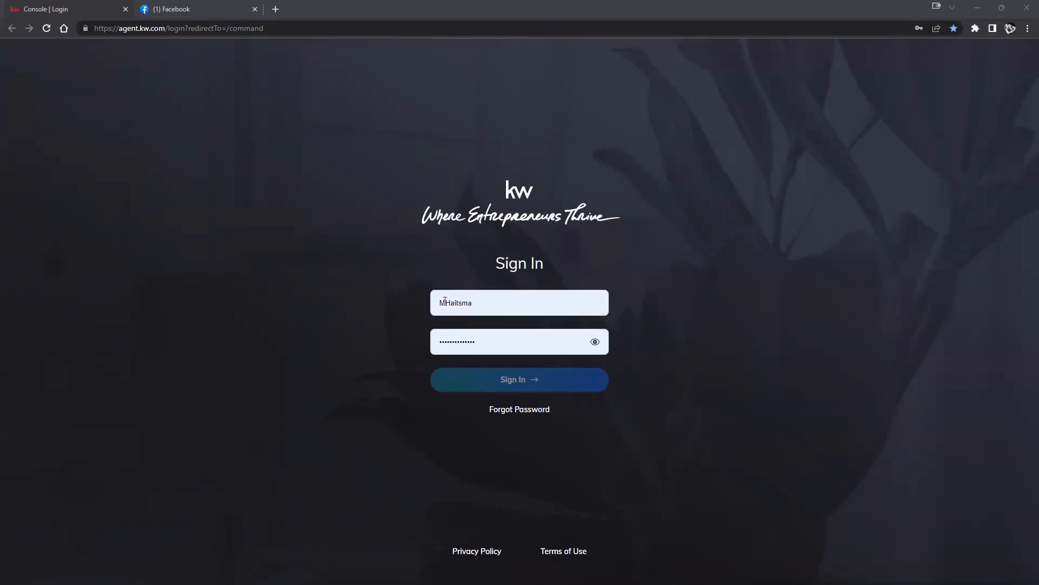
Clear the username field and sign in to KW Command with the other saved autofill login.
left_click(437, 303)
left_click_drag(437, 303, 487, 303)
left_click(487, 303)
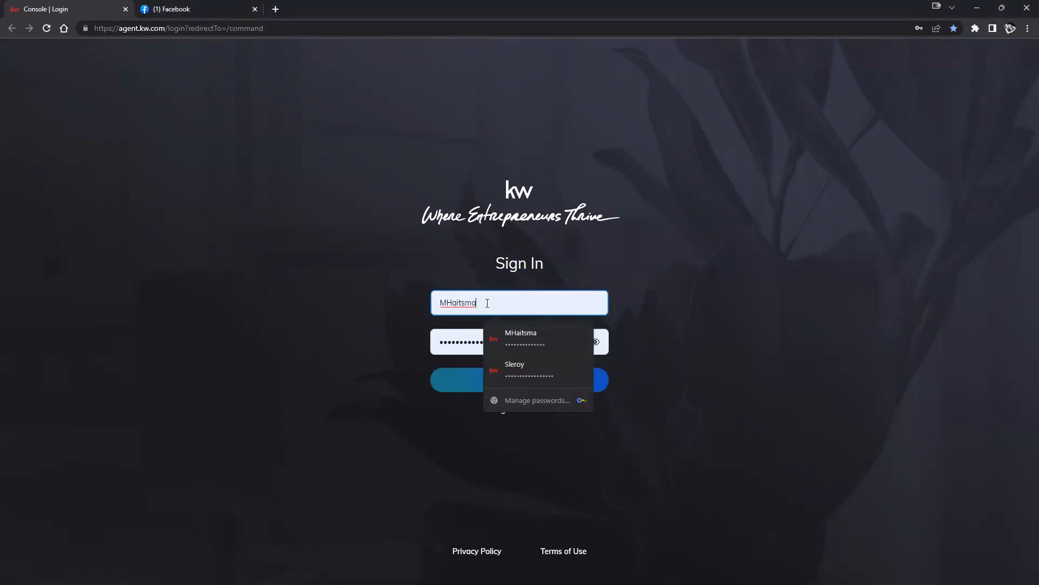
type("12")
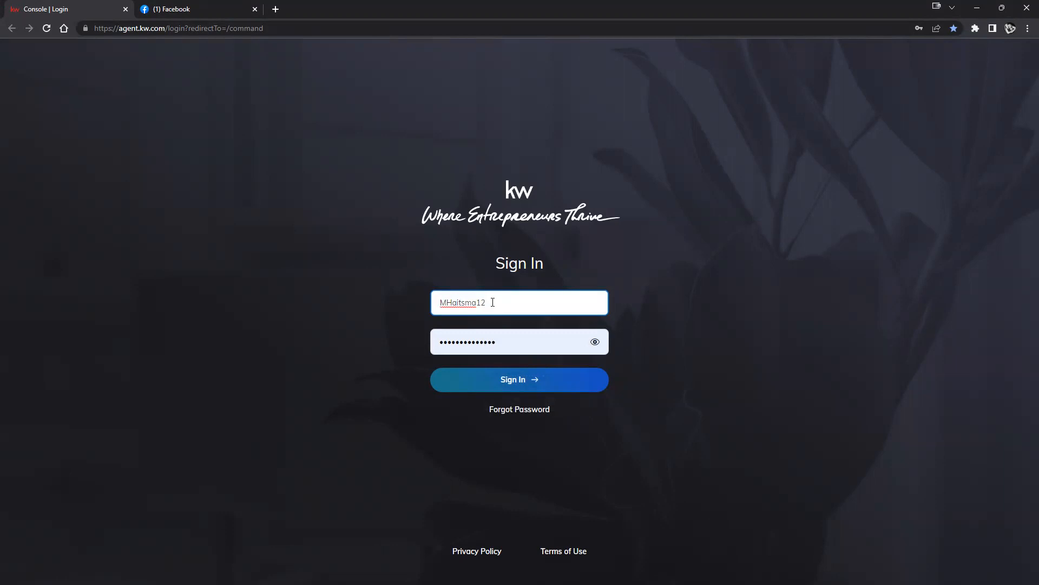
key("BackSpace")
key("BackSpace")
double_click(484, 308)
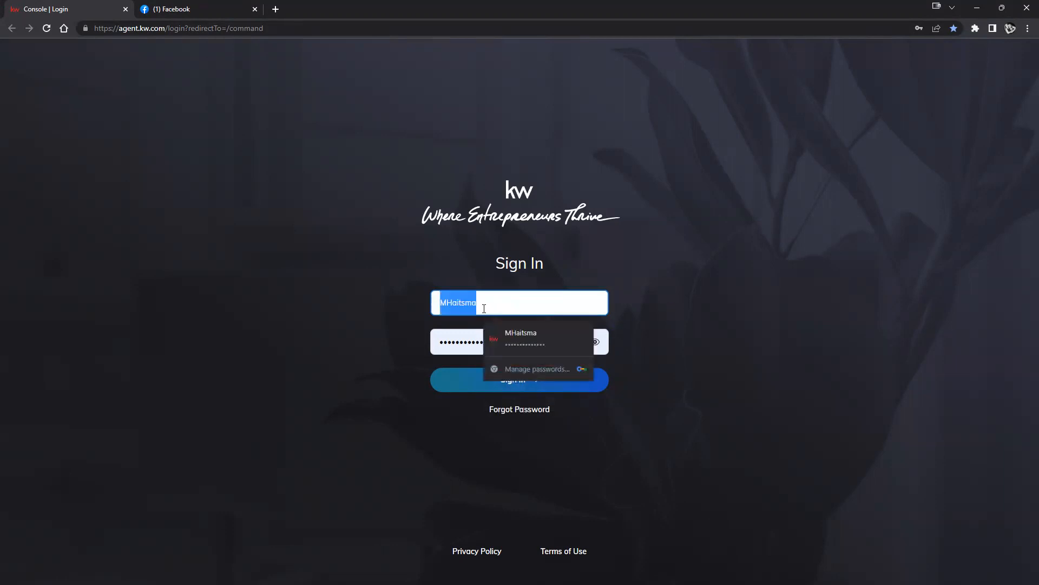
key("BackSpace")
left_click(527, 371)
left_click(482, 386)
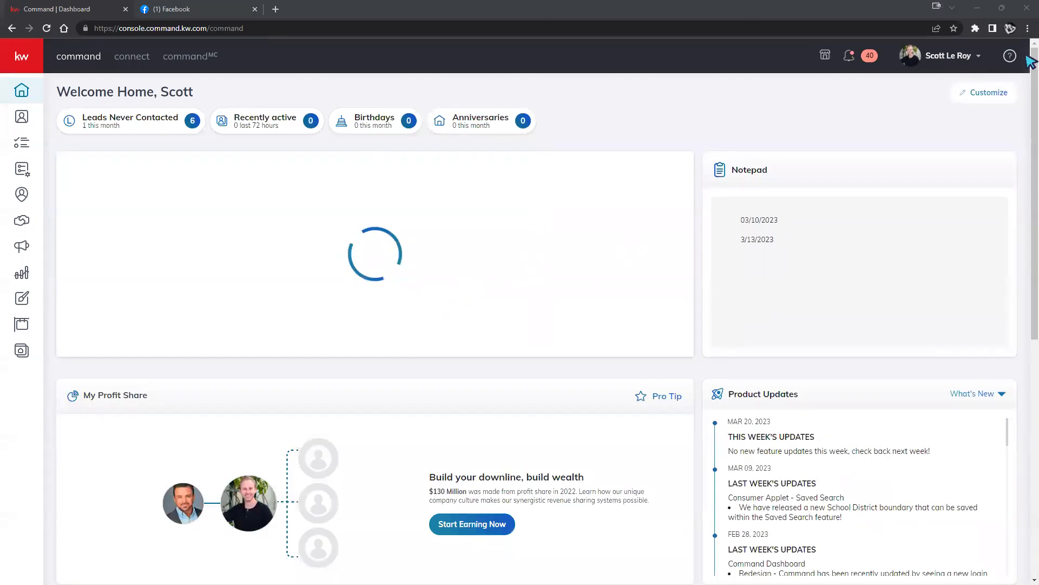
Zoom the dashboard to 125%, expand the sidebar to show labels, and open the profile dropdown.
left_click(1027, 28)
left_click(995, 131)
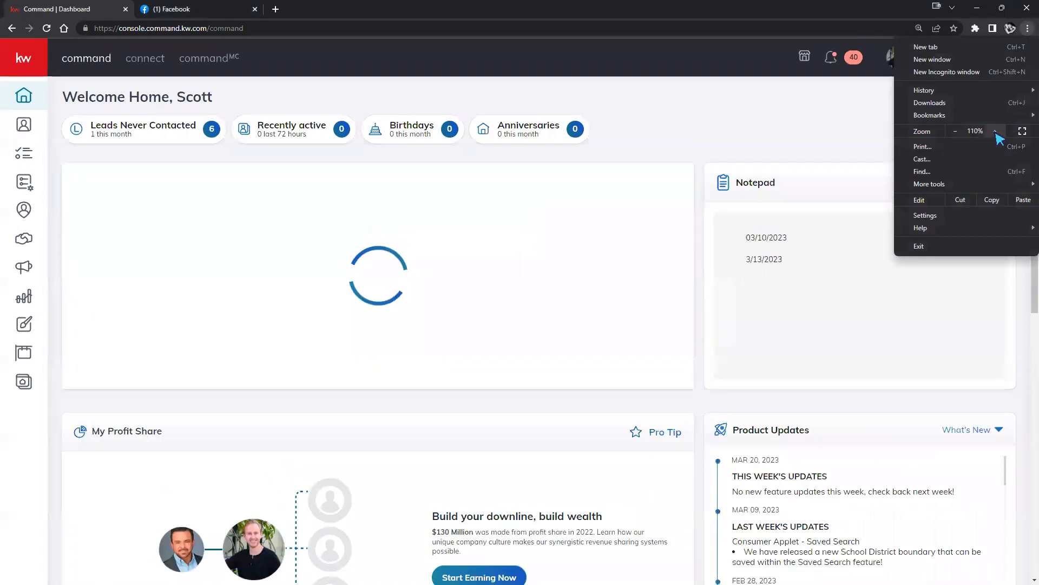
left_click(995, 131)
left_click(757, 139)
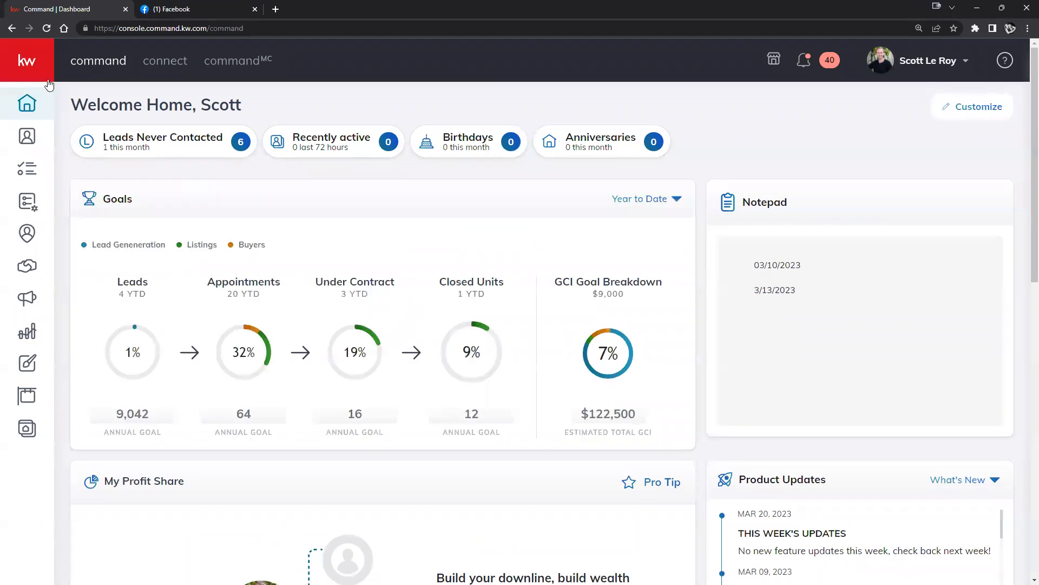
left_click(34, 63)
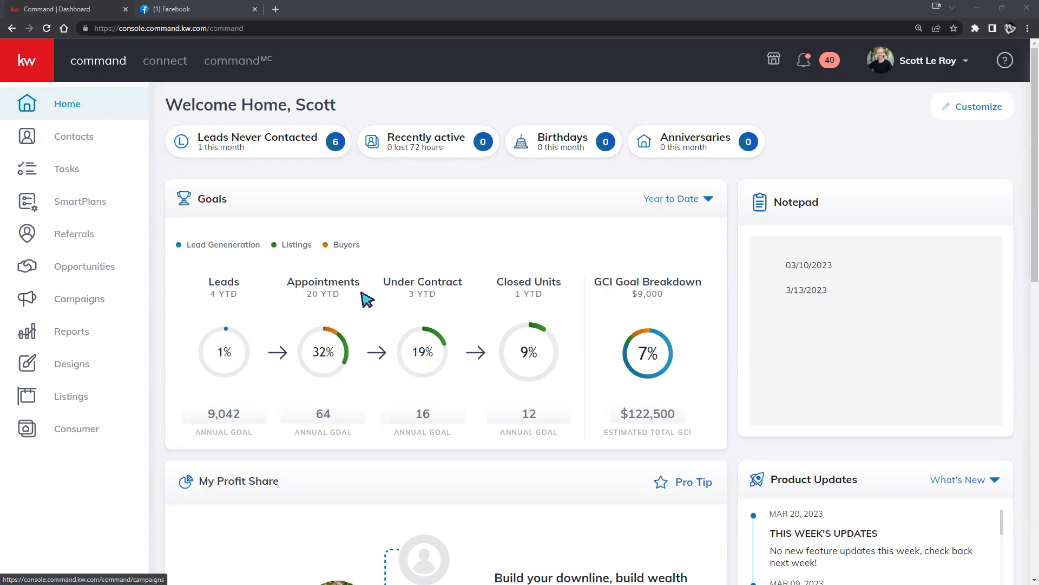
left_click(932, 67)
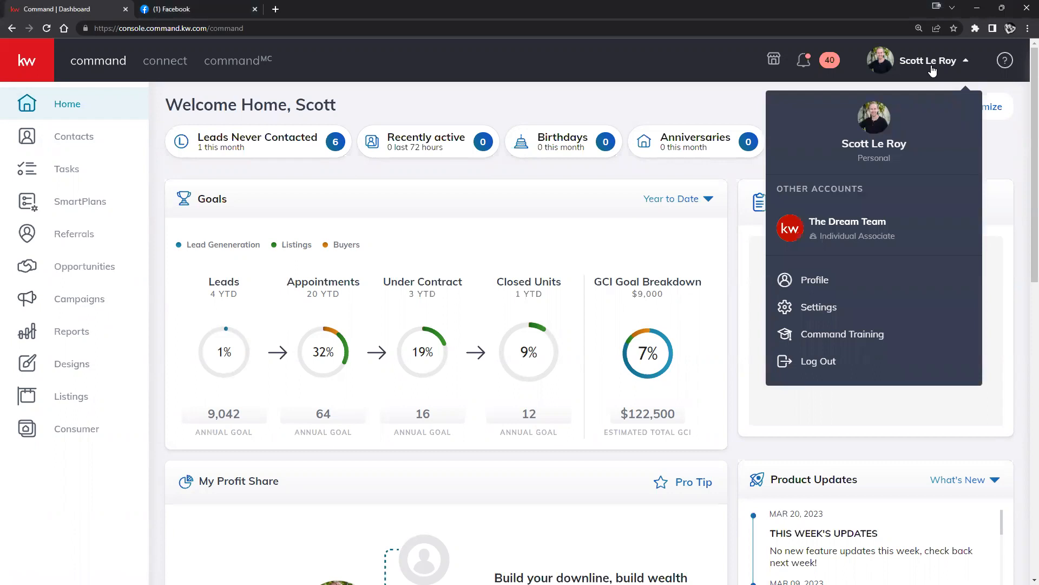
Go to Settings and review the Applications list: DotLoop, Facebook, Instagram and Google Calendar connected, Twitter not.
left_click(810, 316)
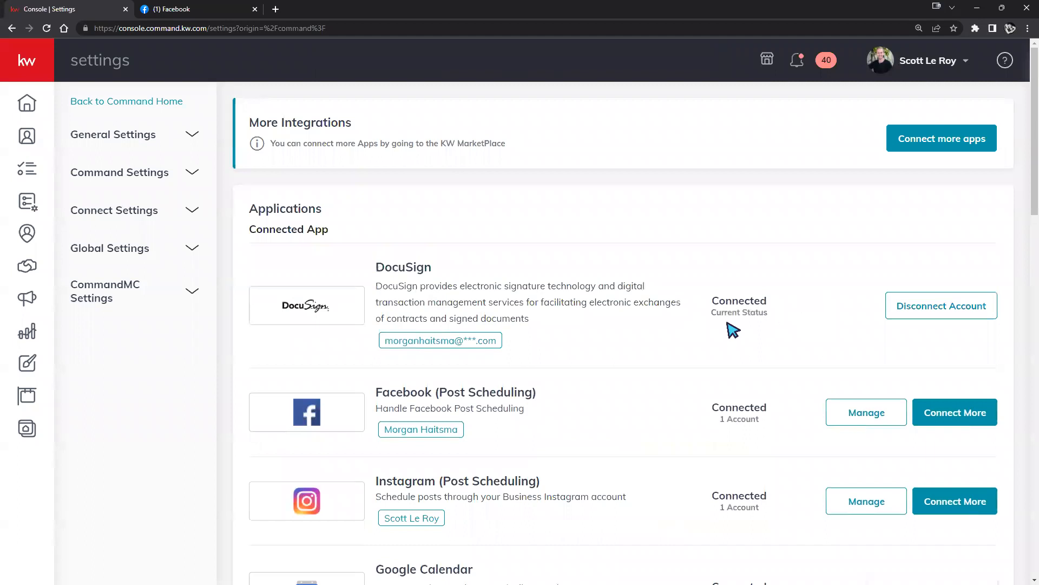
scroll(645, 271, "down", 8)
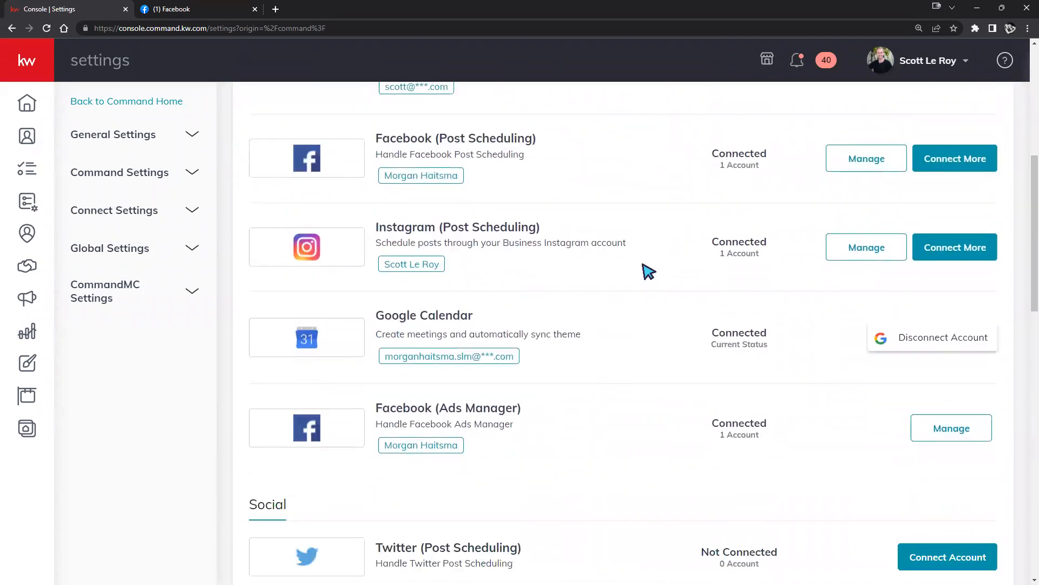
scroll(649, 271, "down", 4)
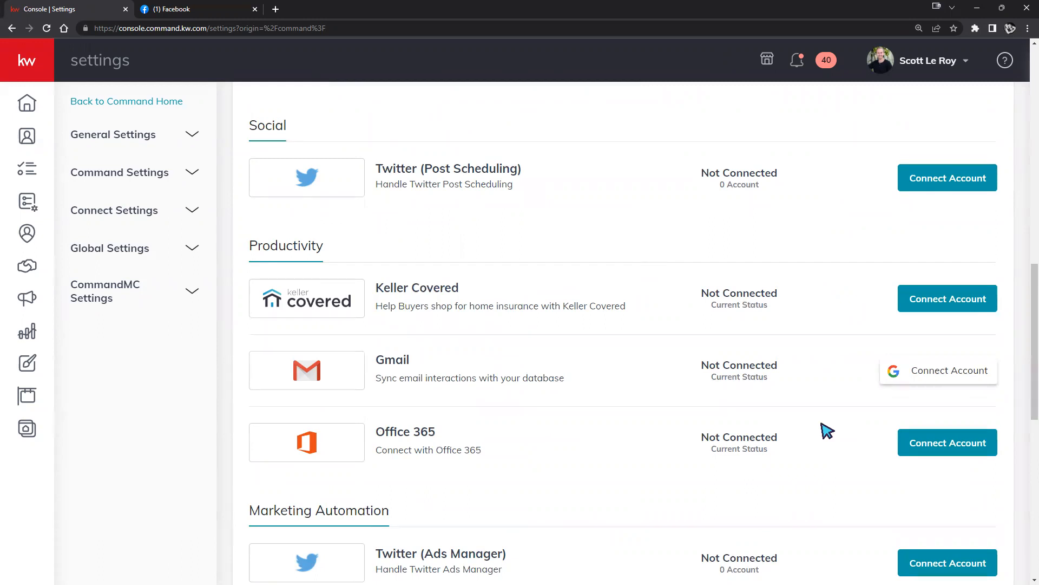
scroll(794, 427, "up", 1)
scroll(797, 426, "up", 4)
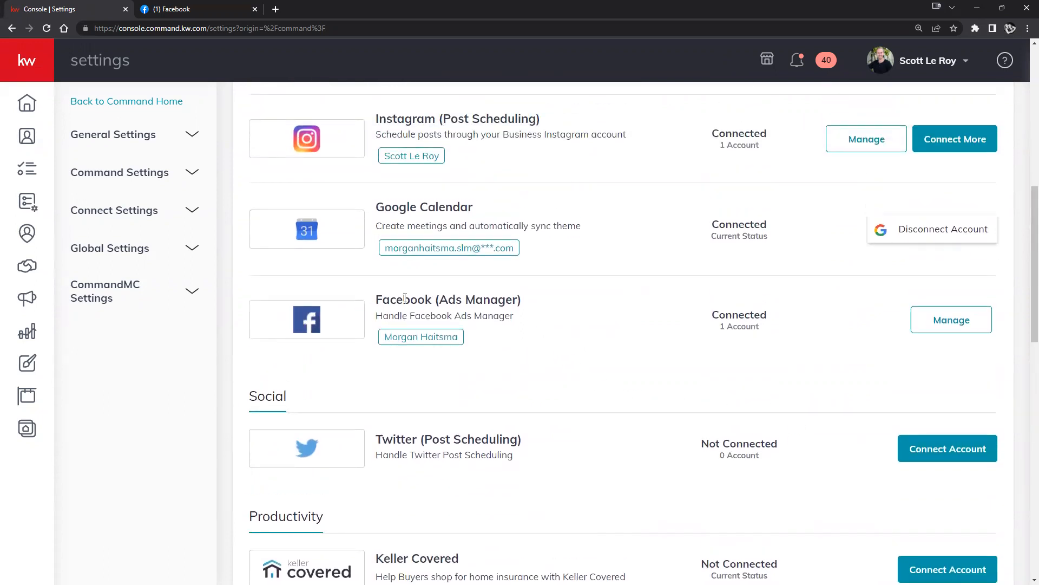
scroll(578, 274, "up", 1)
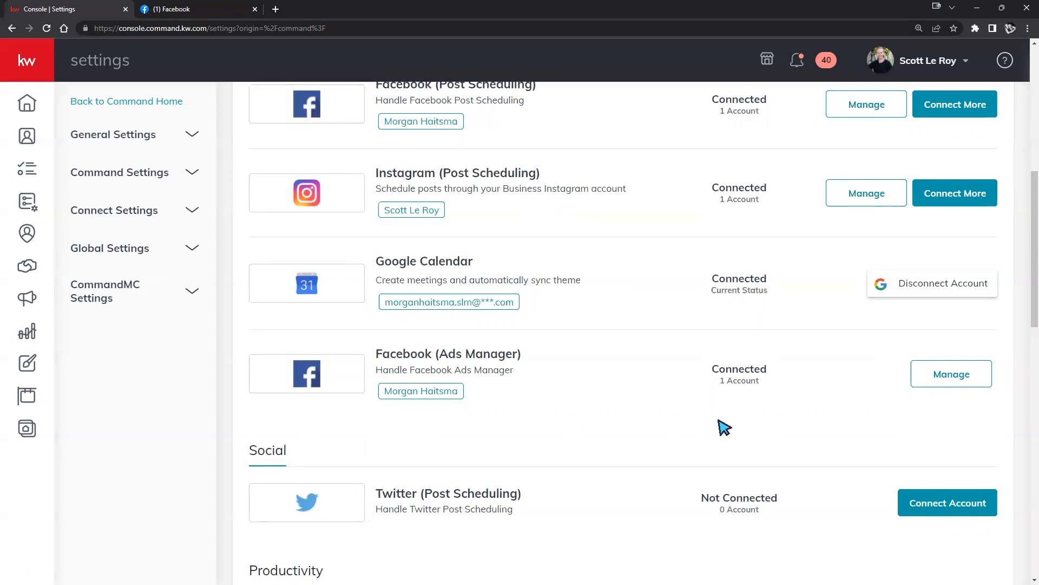
scroll(715, 423, "up", 2)
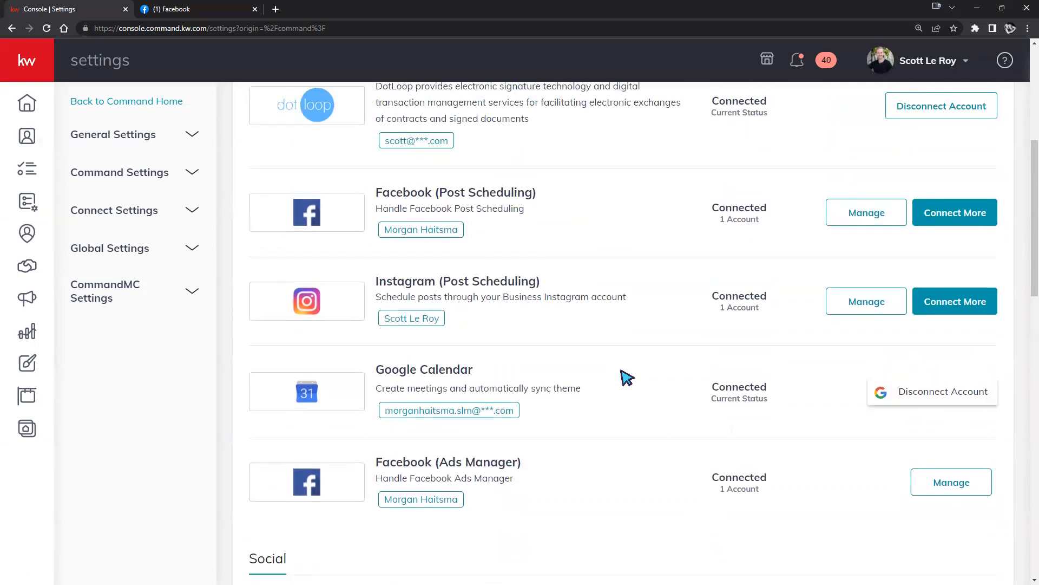
scroll(626, 373, "down", 1)
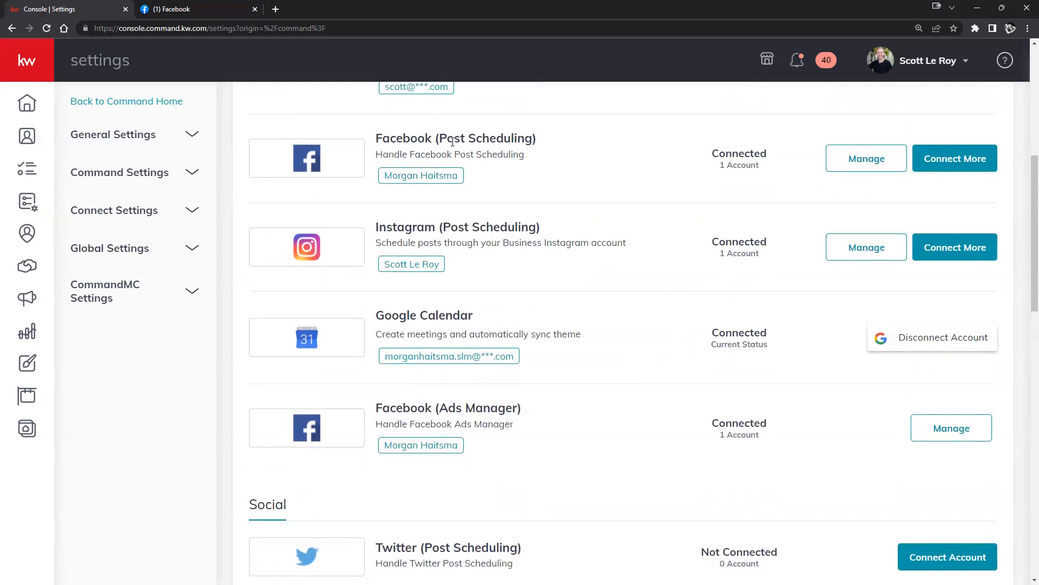
left_click_drag(376, 139, 536, 139)
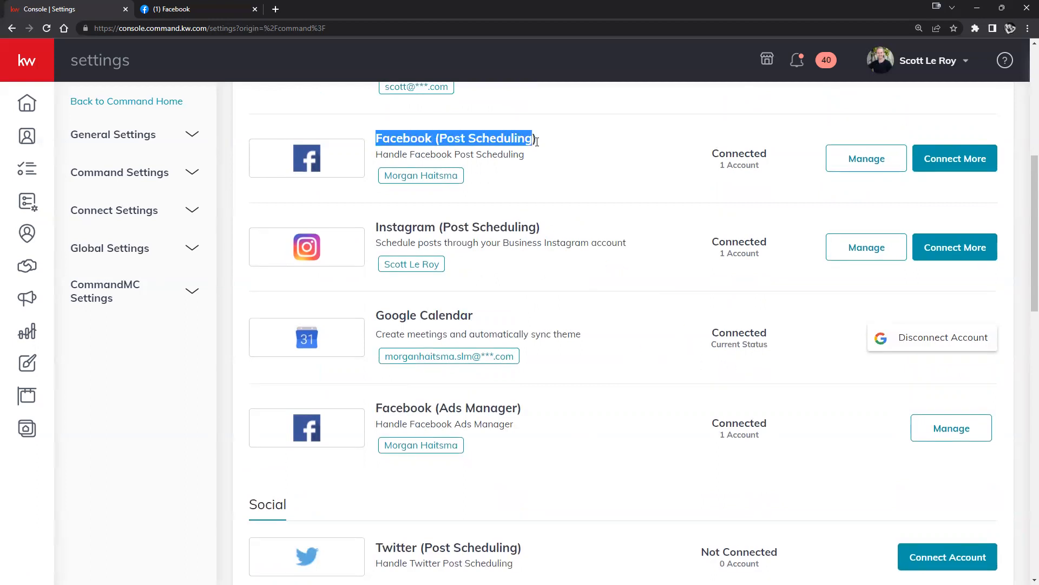
left_click_drag(382, 414, 532, 415)
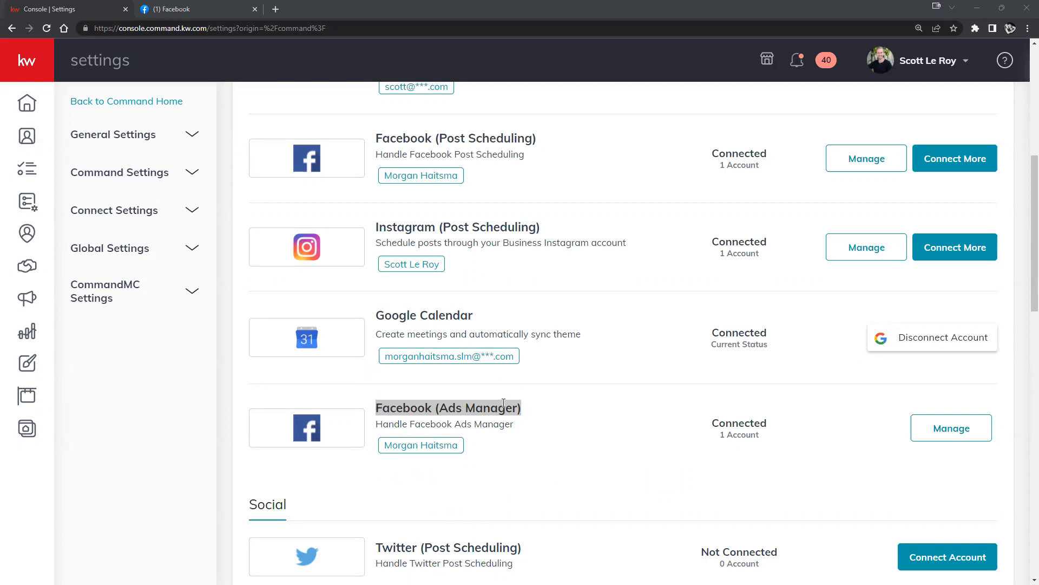
left_click_drag(377, 139, 550, 143)
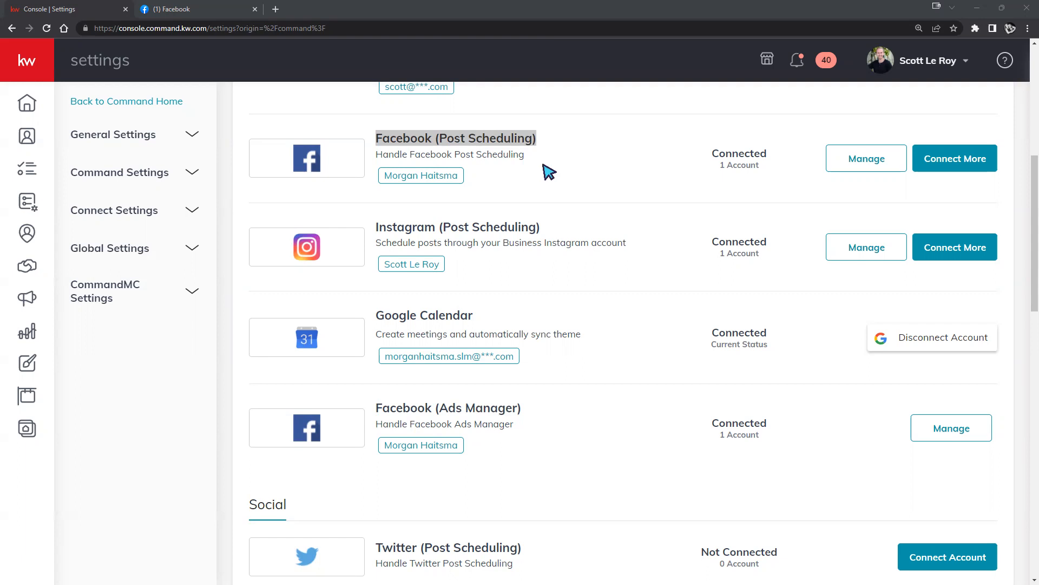
left_click(634, 163)
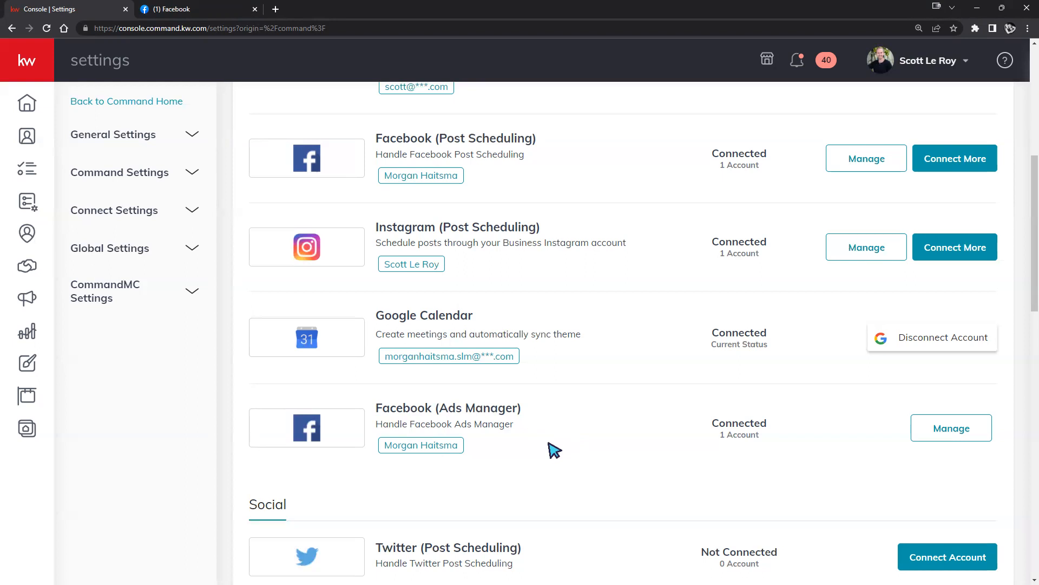
Scroll the Console Settings page to bring the Facebook, Instagram, Google Calendar and Facebook Ads Manager rows into view.
scroll(590, 395, "up", 1)
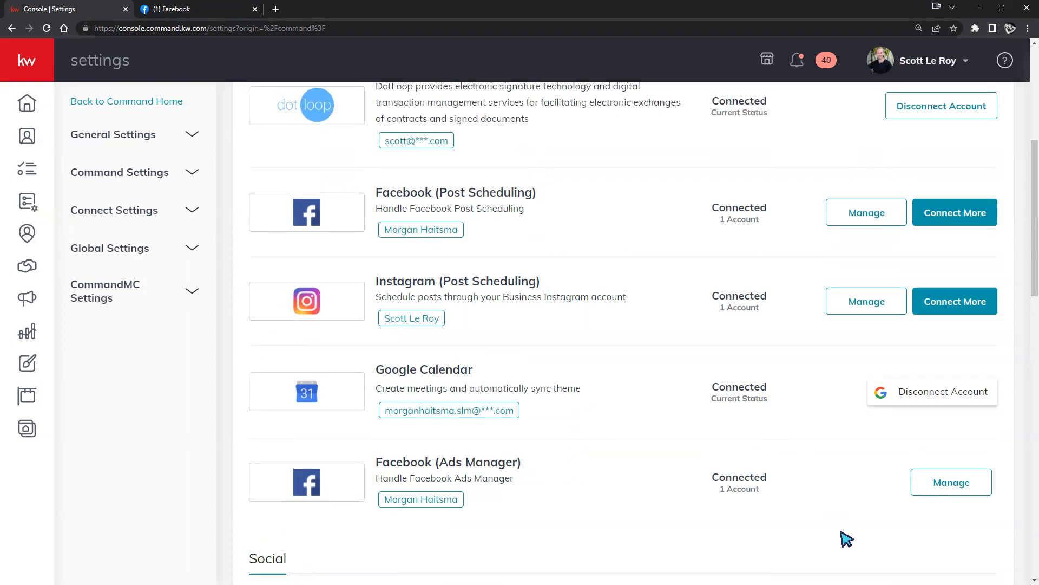
mouse_move(848, 584)
scroll(466, 344, "up", 3)
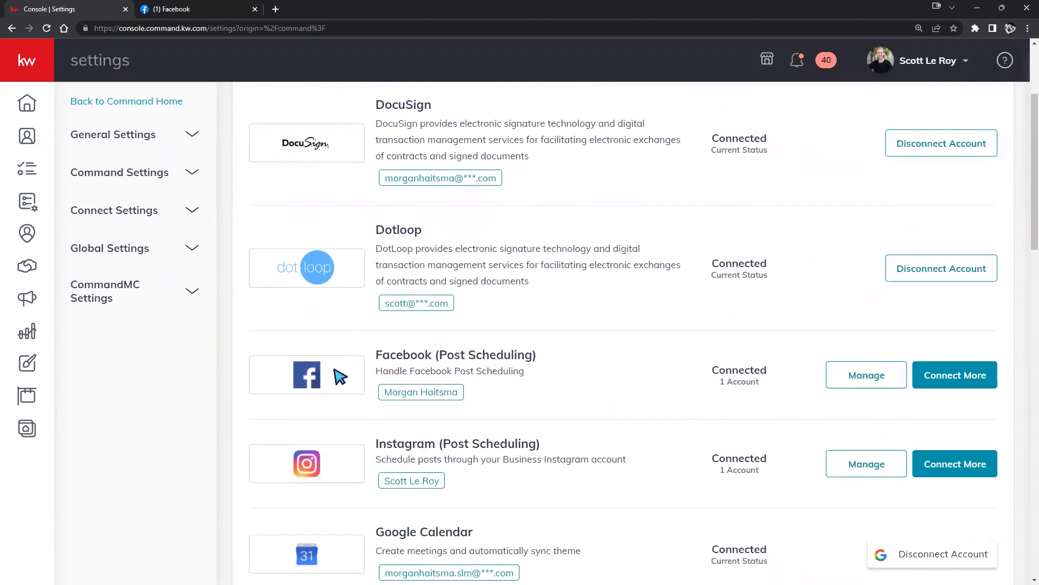
scroll(520, 385, "down", 1)
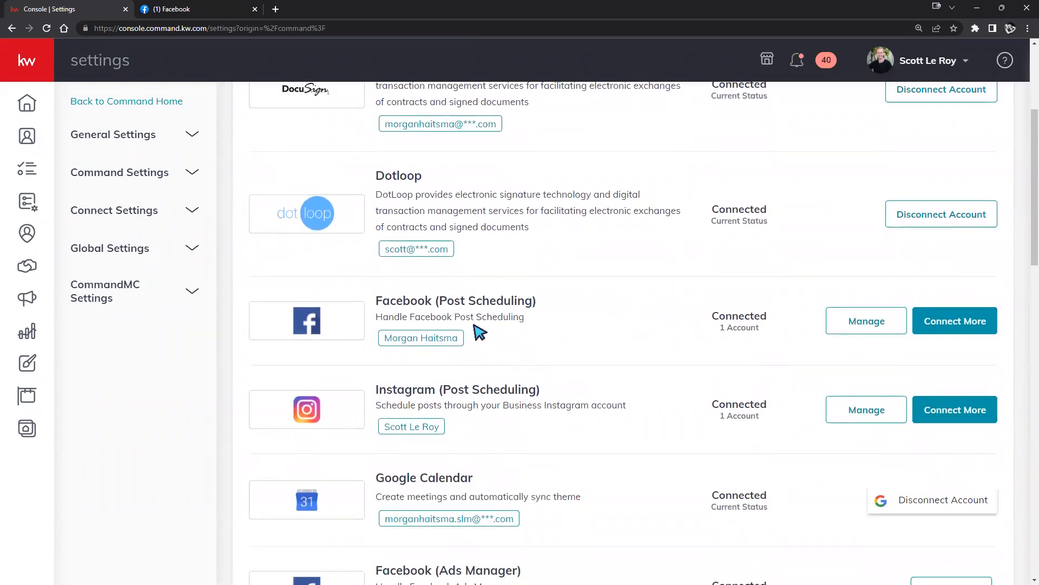
scroll(475, 322, "down", 1)
scroll(433, 287, "down", 1)
scroll(395, 268, "down", 5)
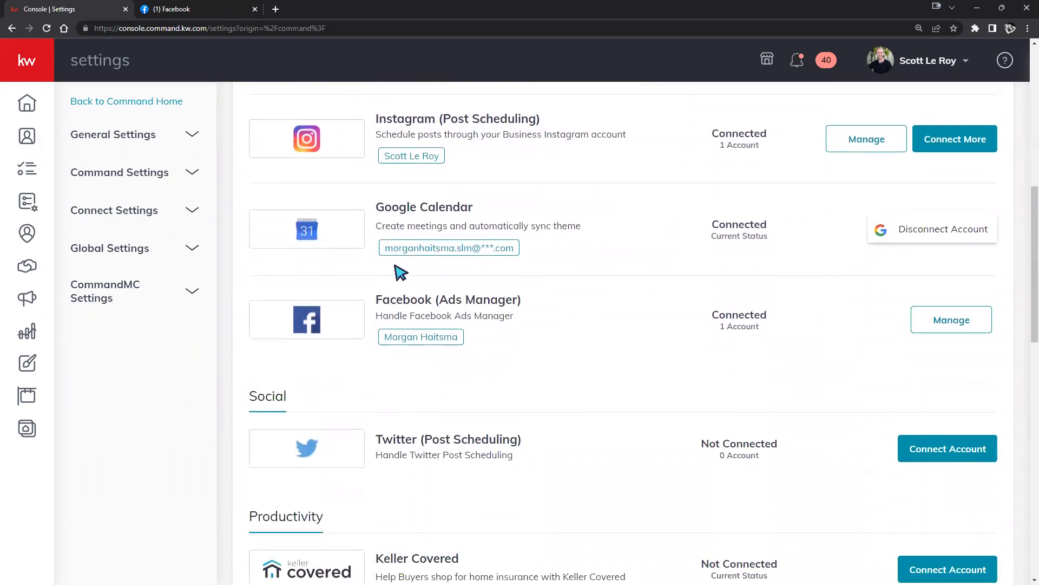
scroll(500, 319, "down", 7)
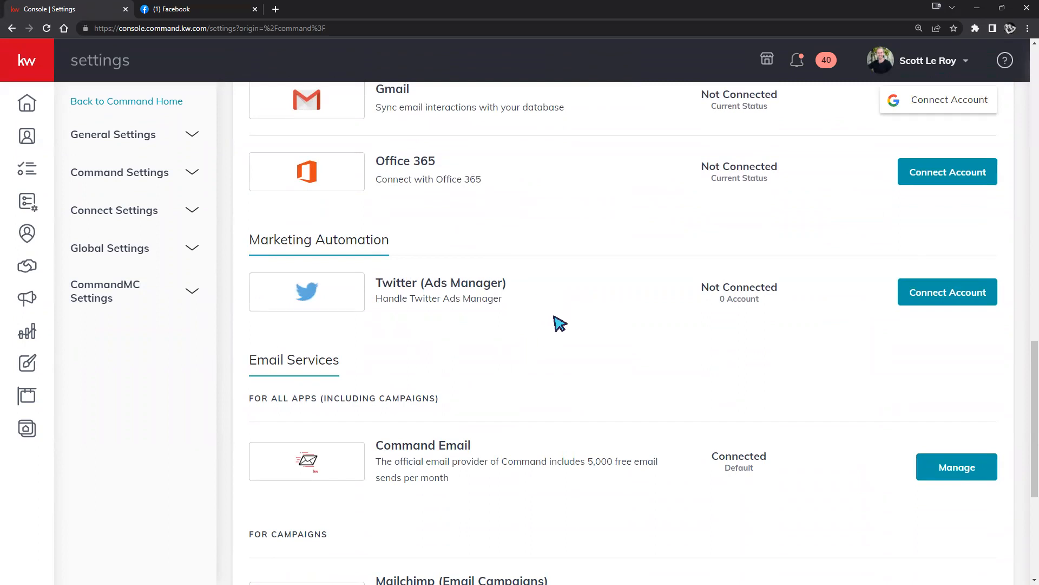
scroll(552, 324, "up", 1)
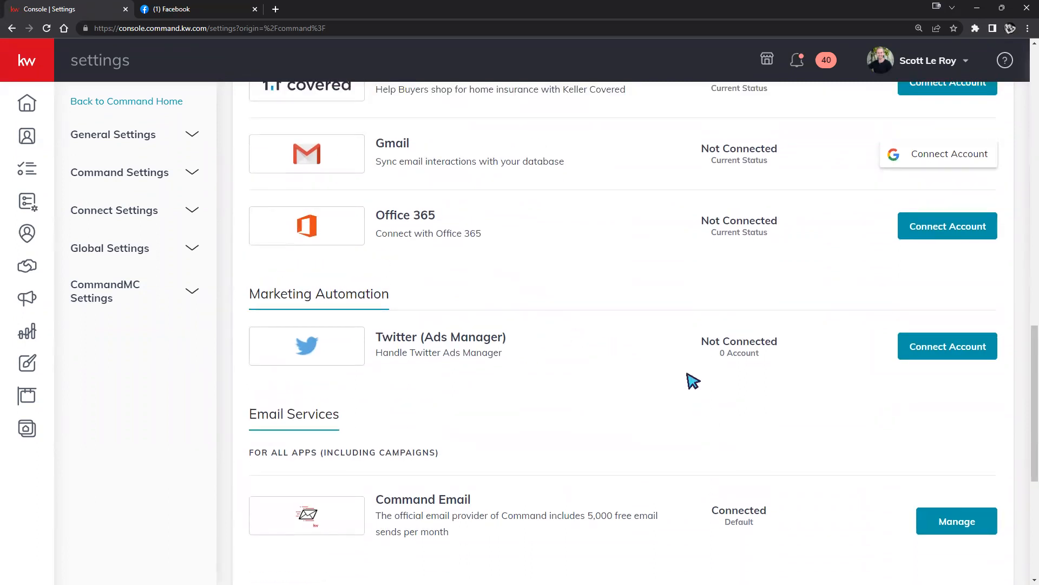
scroll(691, 368, "up", 6)
scroll(709, 284, "up", 3)
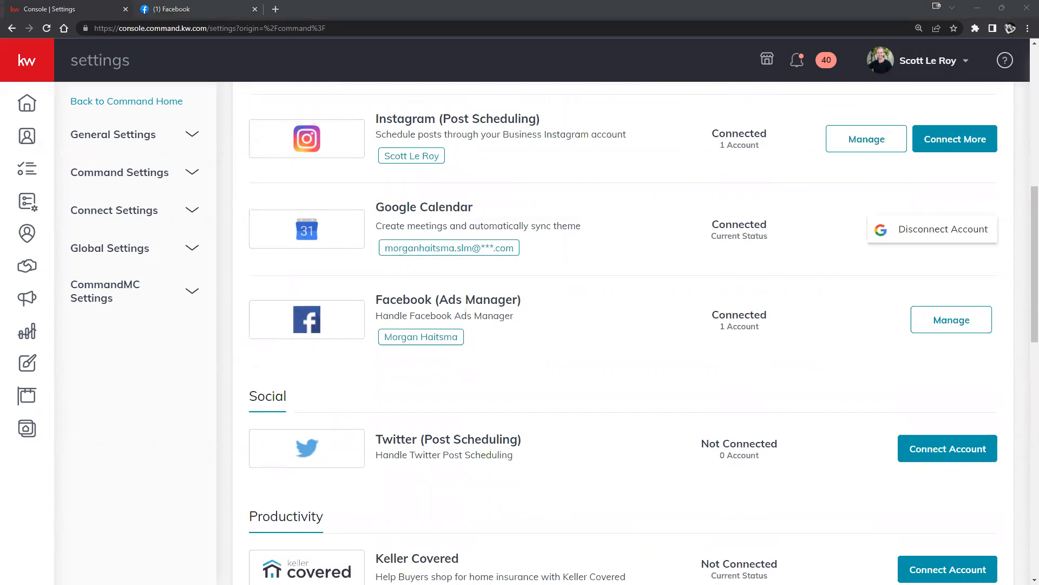
scroll(615, 432, "up", 3)
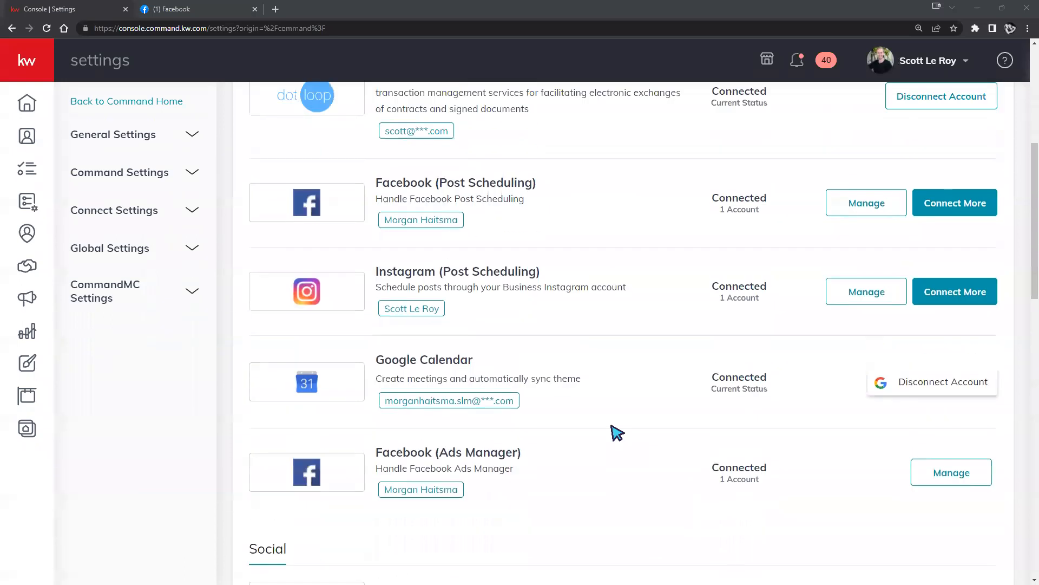
scroll(617, 432, "down", 10)
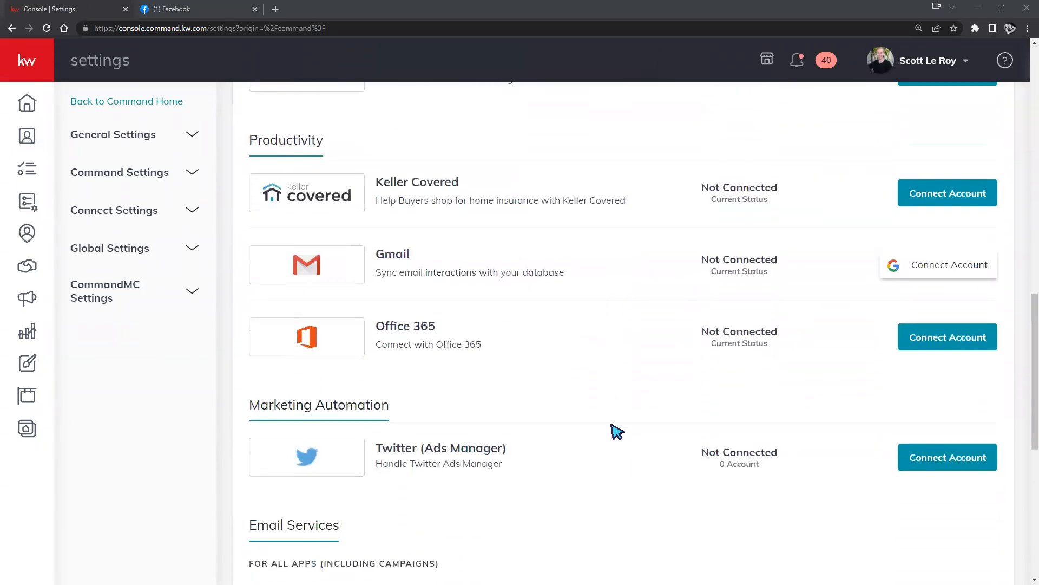
scroll(615, 430, "up", 1)
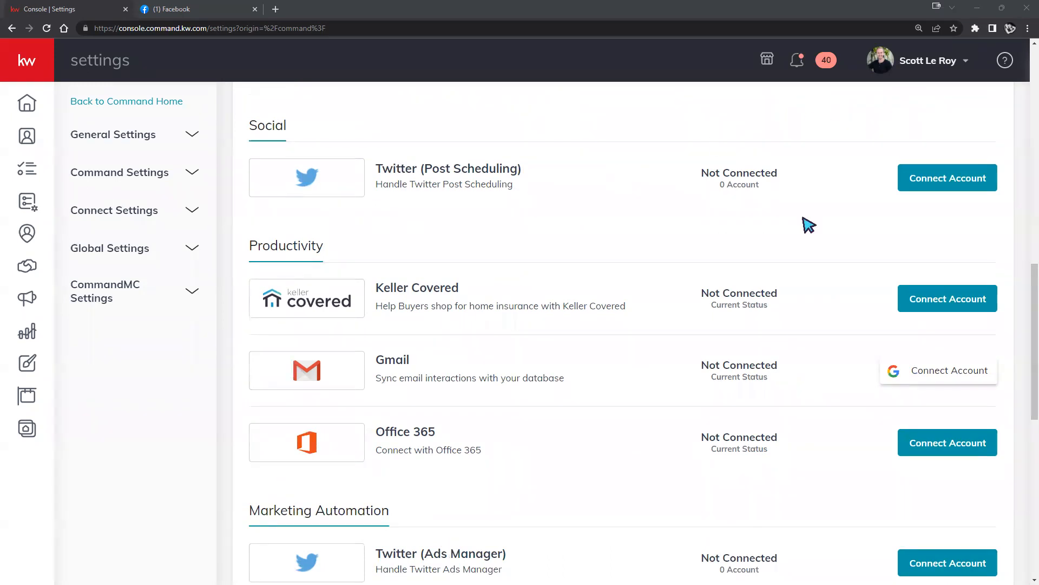
scroll(719, 403, "up", 7)
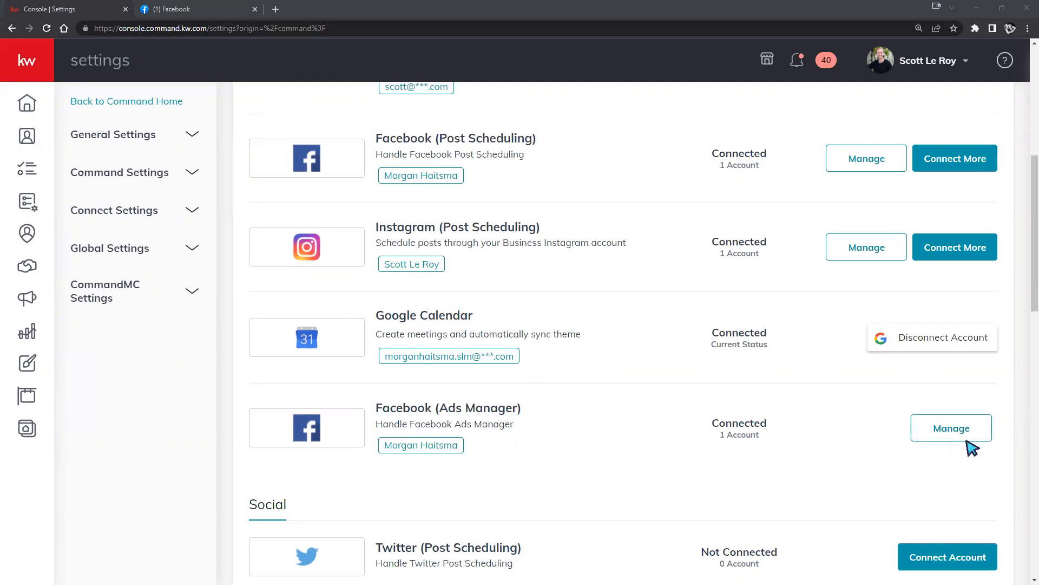
In Facebook (Ads Manager), untick and re-tick the KW Teaching samples and Travel Destinations pages, then save.
left_click(939, 429)
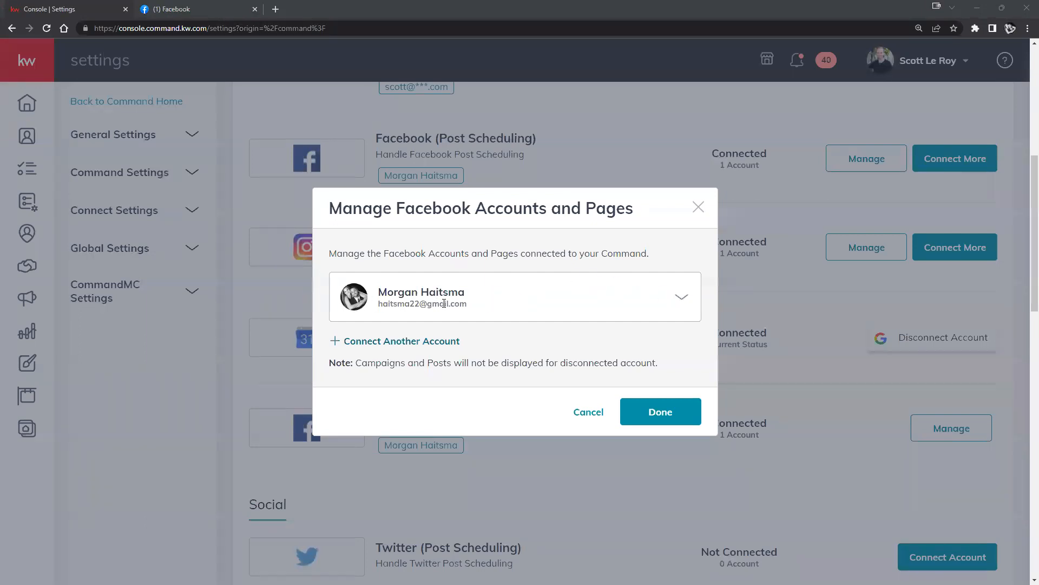
left_click(682, 297)
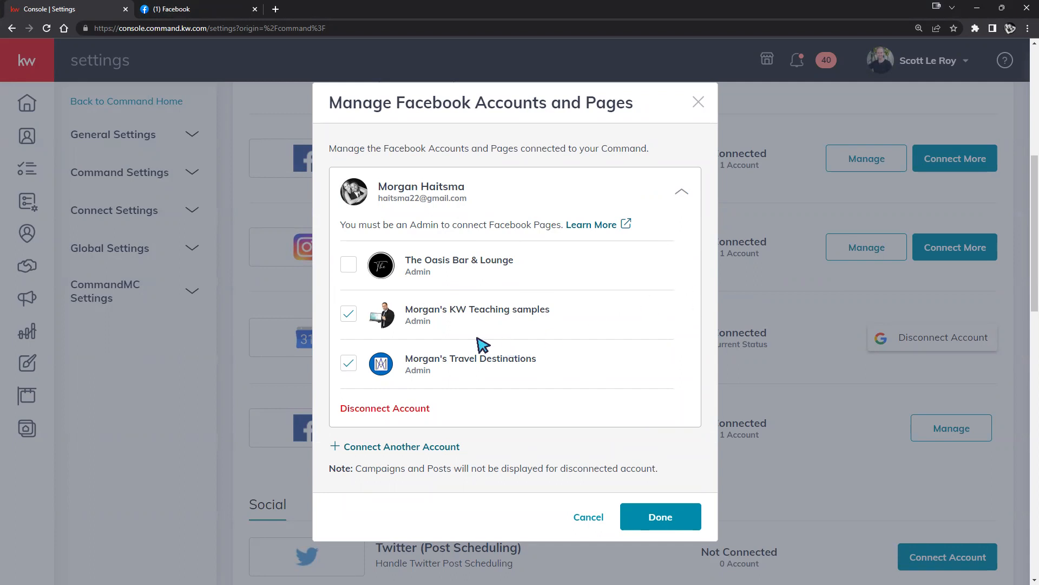
left_click(349, 315)
left_click(348, 366)
left_click(348, 314)
left_click(346, 367)
left_click(661, 516)
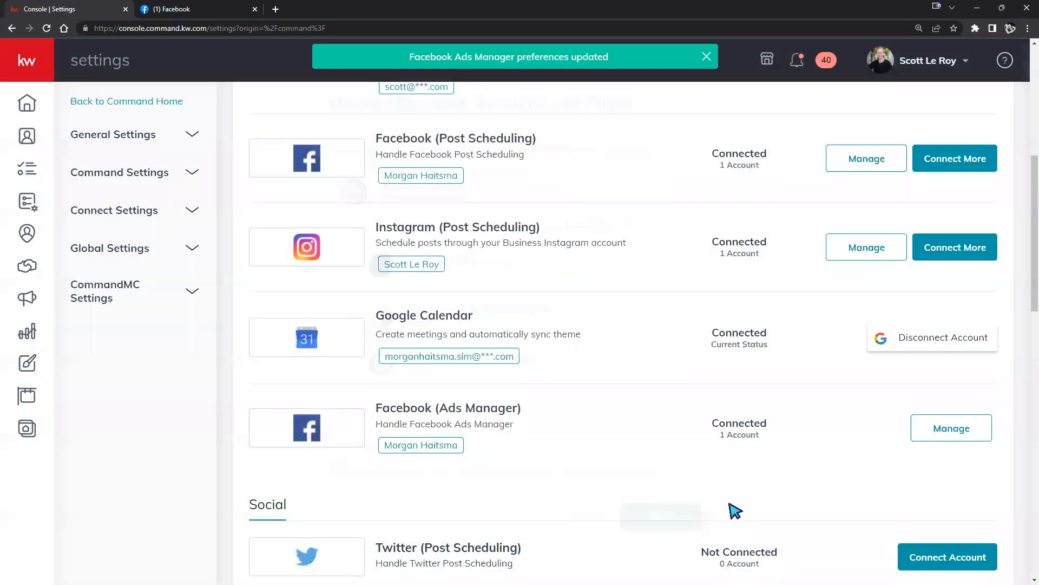
Open the Connected Account dialog for the Facebook (Post Scheduling) integration.
scroll(731, 406, "up", 1)
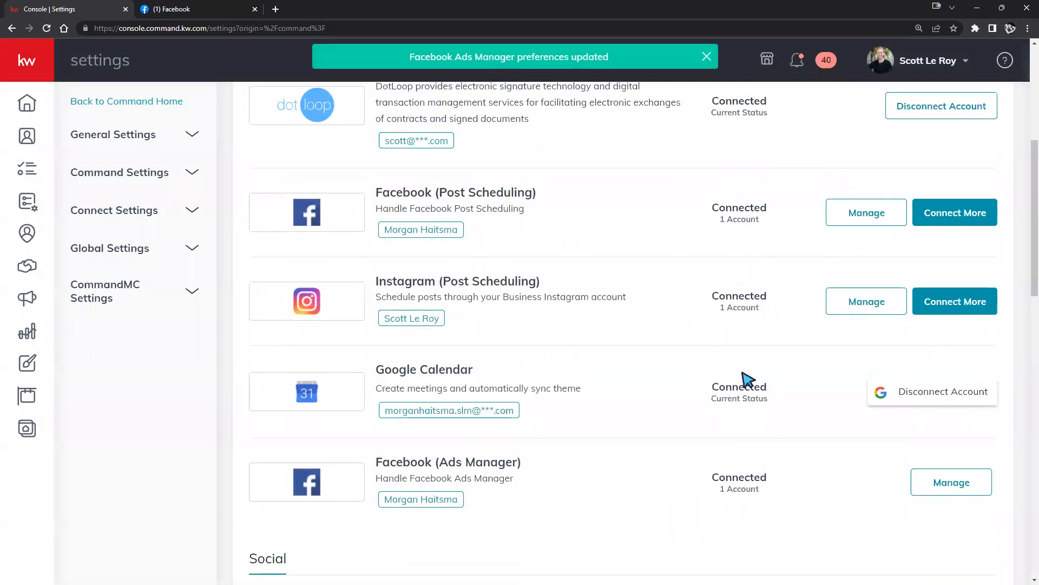
left_click(874, 215)
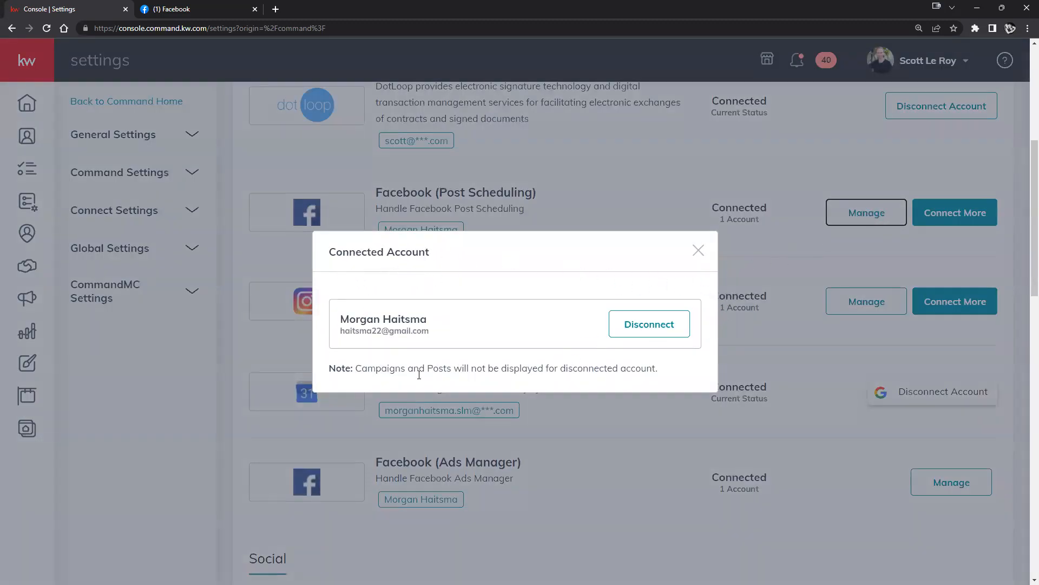
Close the Facebook Post Scheduling Connected Account dialog.
left_click(698, 253)
scroll(641, 466, "up", 2)
scroll(643, 476, "down", 1)
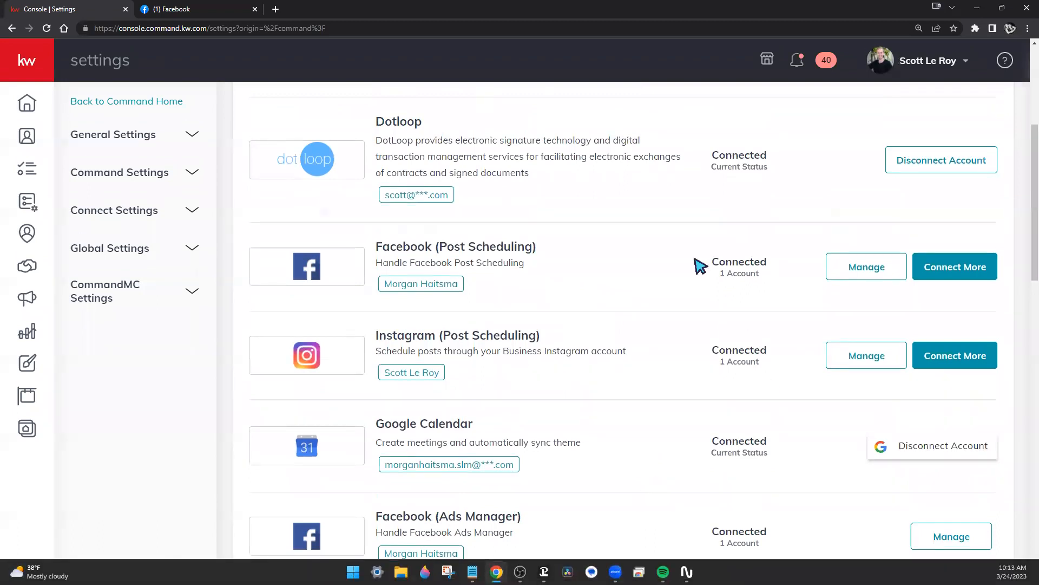
scroll(609, 267, "down", 1)
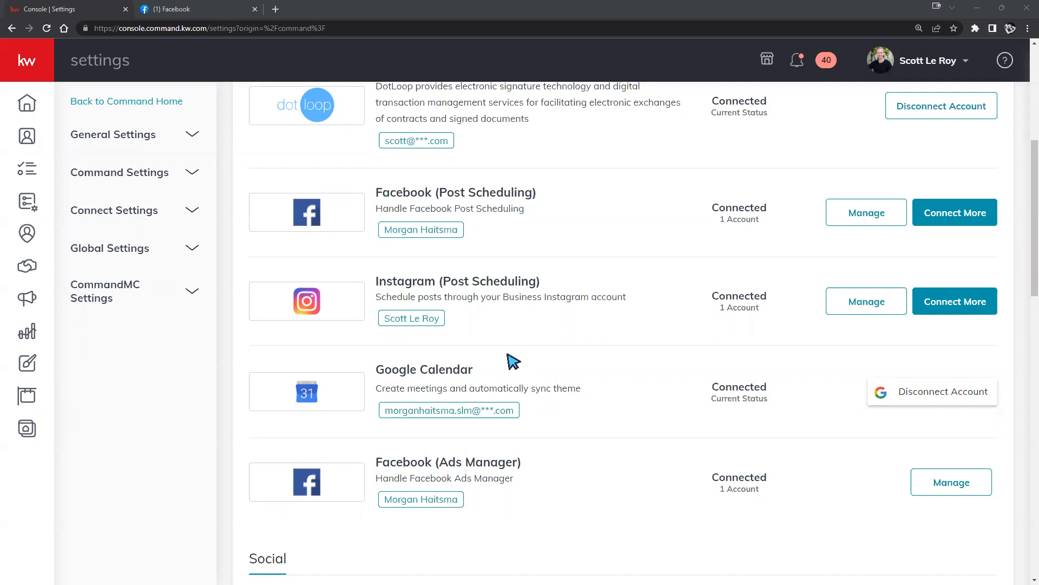
Highlight the Instagram (Post Scheduling) integration name, then switch to the Facebook home feed tab.
scroll(440, 284, "up", 2)
scroll(440, 285, "up", 1)
scroll(423, 254, "down", 4)
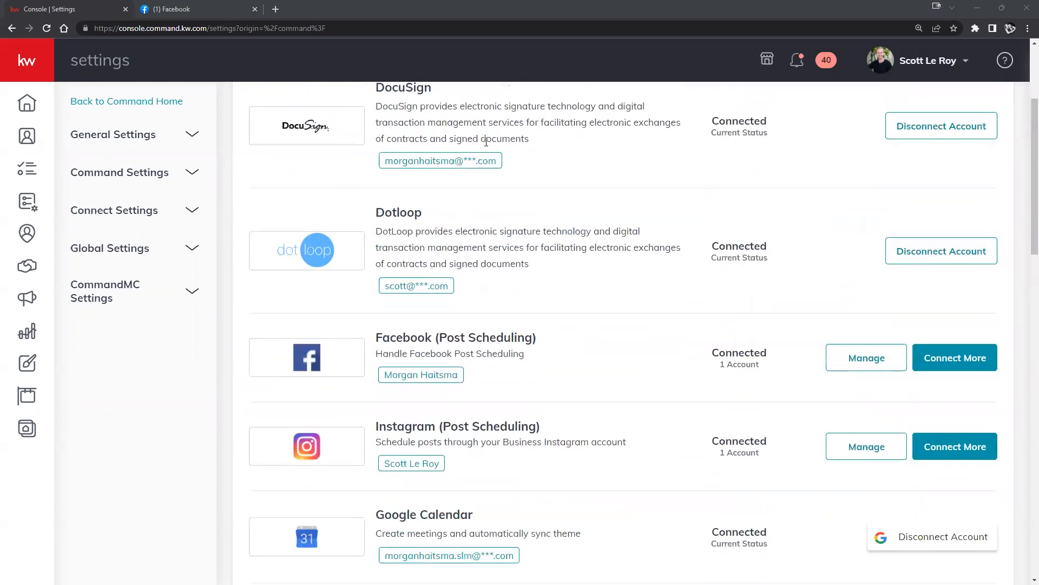
left_click_drag(376, 226, 544, 231)
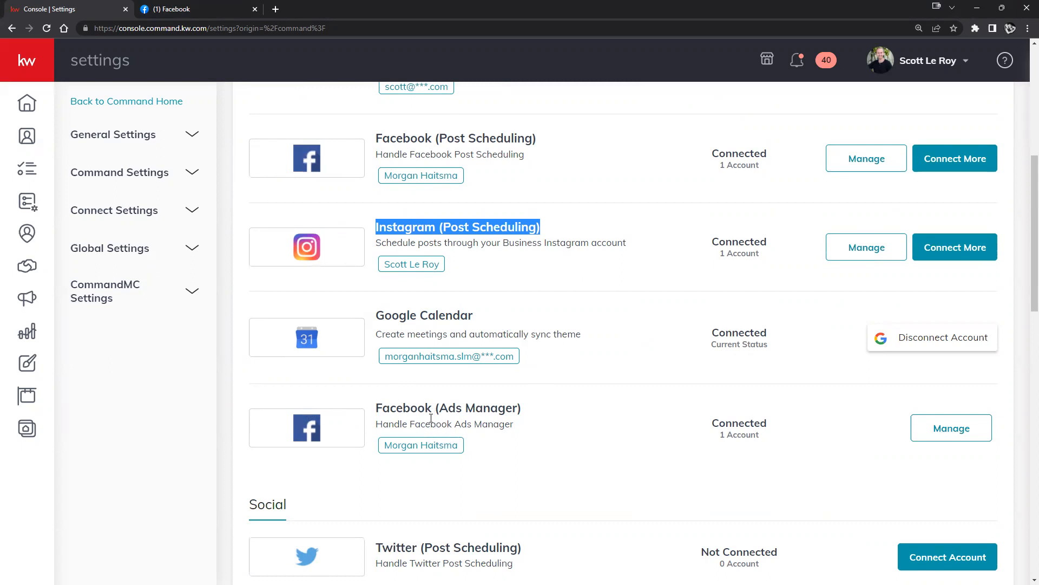
left_click(214, 15)
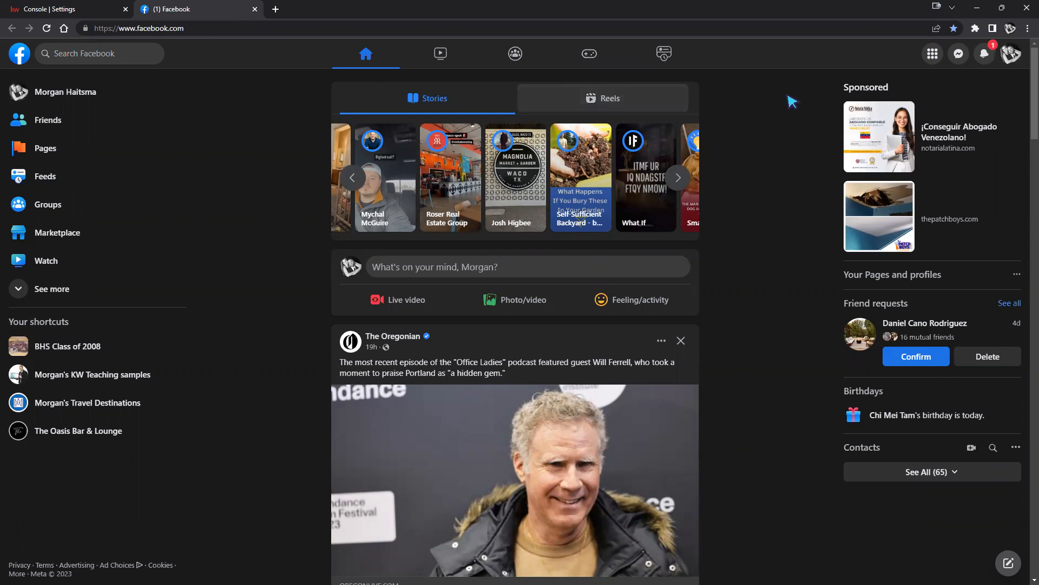
Start a new Facebook Page from the main menu, then close the creation form.
left_click(933, 54)
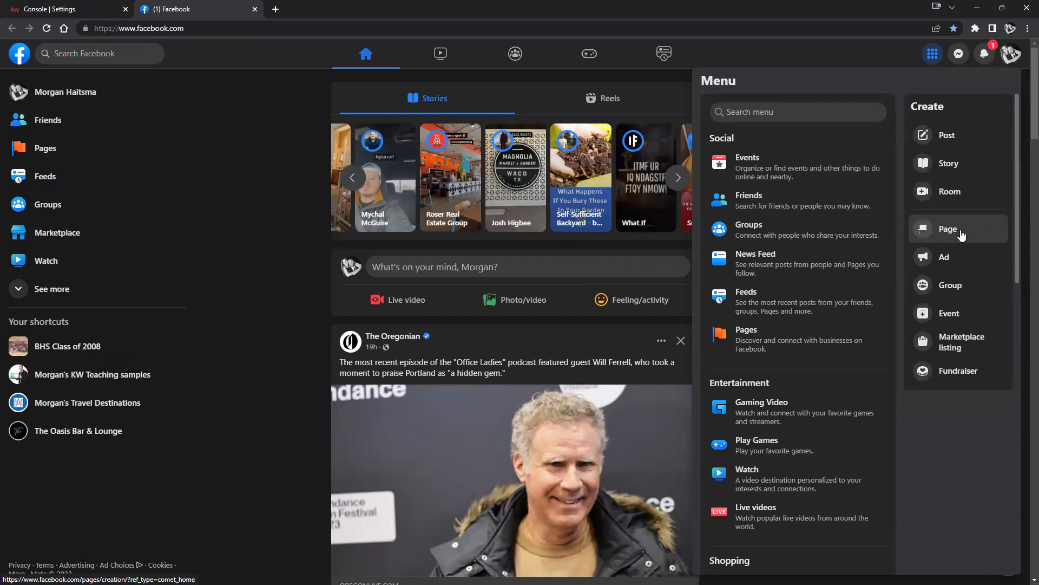
left_click(964, 236)
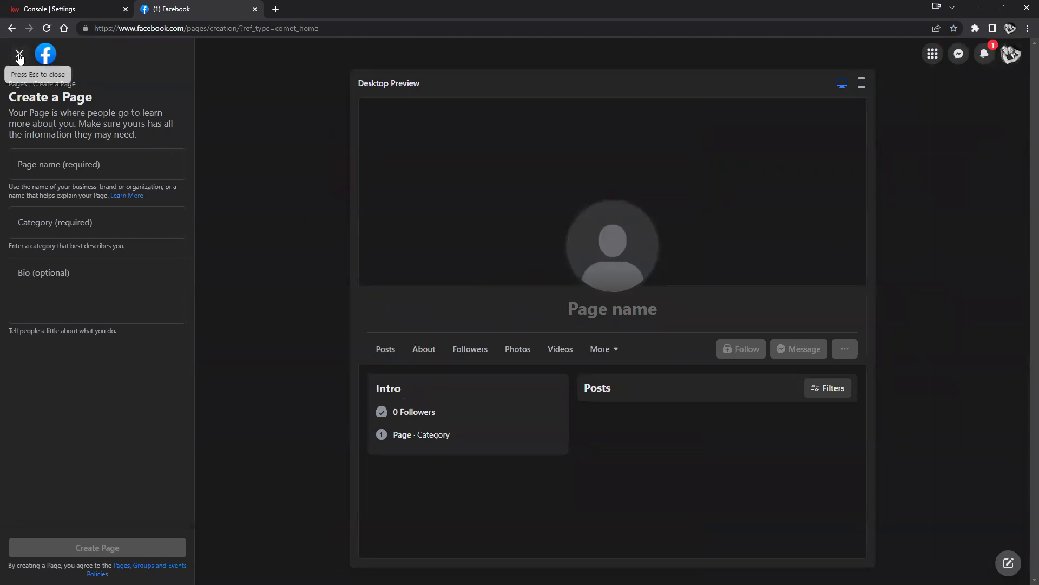
left_click(20, 53)
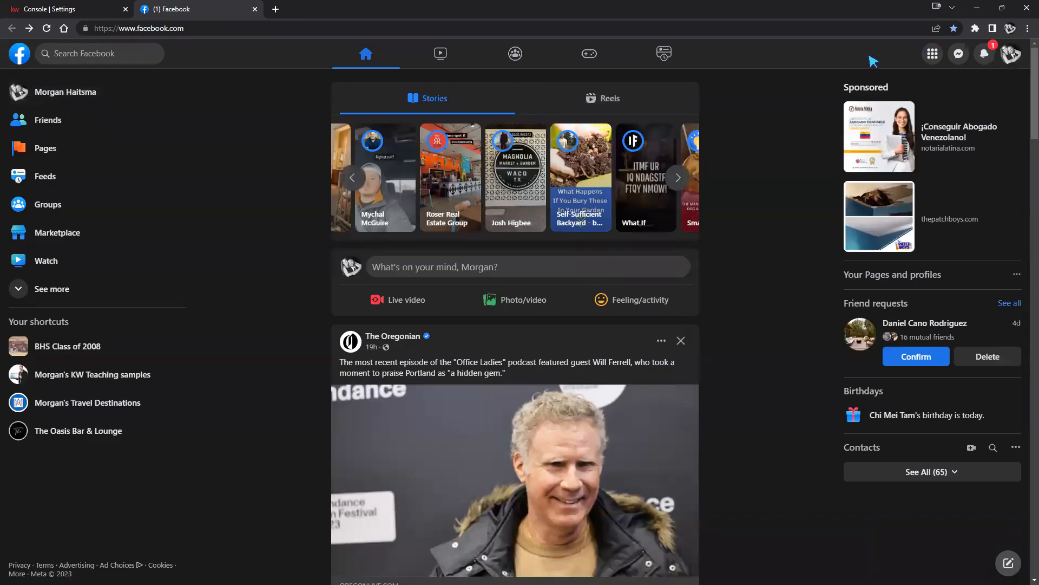
View the Pages you manage list with three pages, then return to KW Command Settings.
left_click(931, 55)
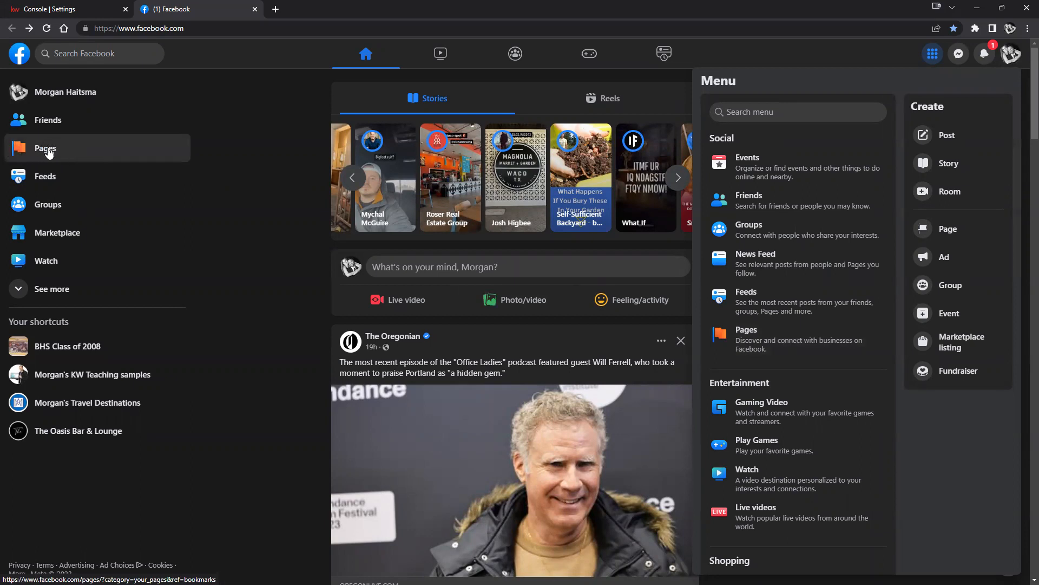
left_click(771, 348)
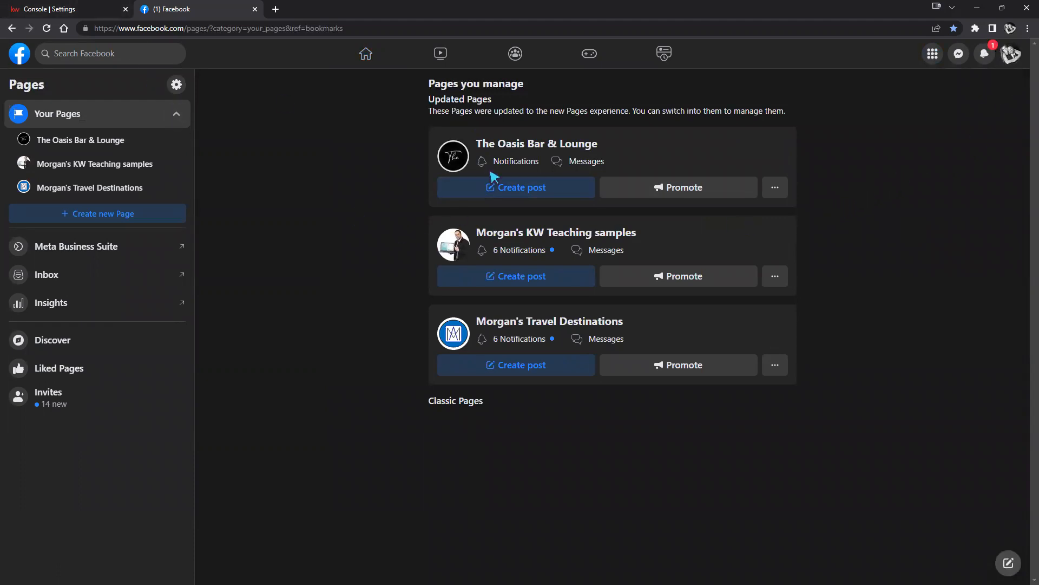
left_click(72, 8)
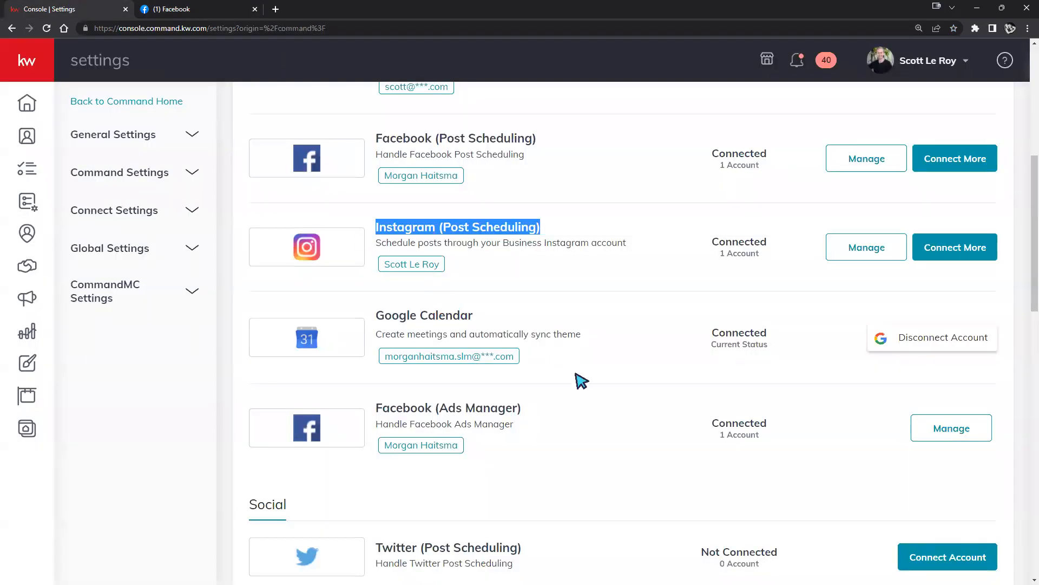
Verify KW Teaching samples and Travel Destinations are ticked under Ads Manager, then return to Facebook's Pages list.
left_click(948, 427)
left_click(682, 302)
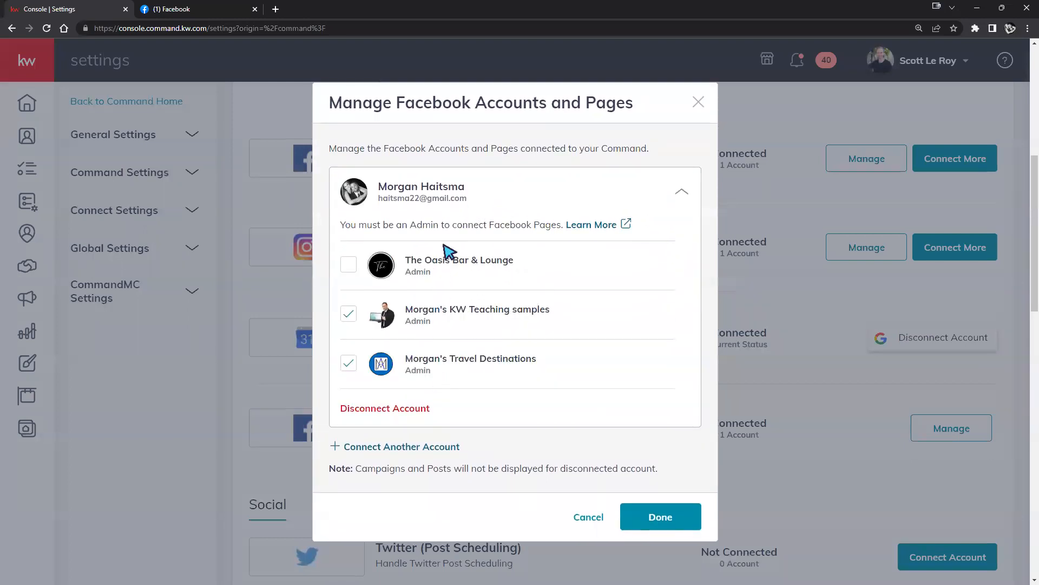
left_click(196, 11)
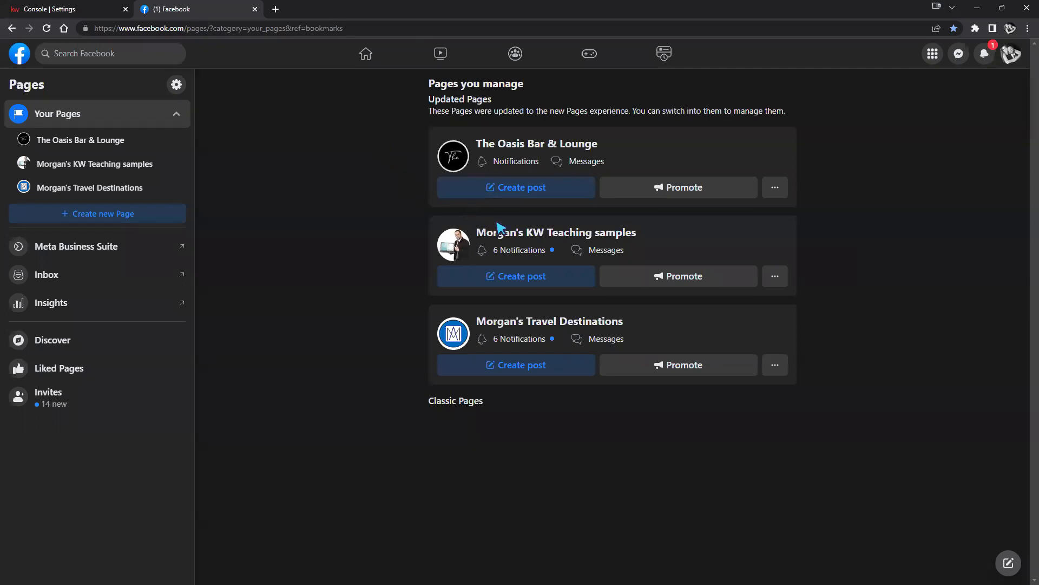
Open the KW Teaching samples Page and its settings, dismissing the profile-switch prompt.
left_click(538, 234)
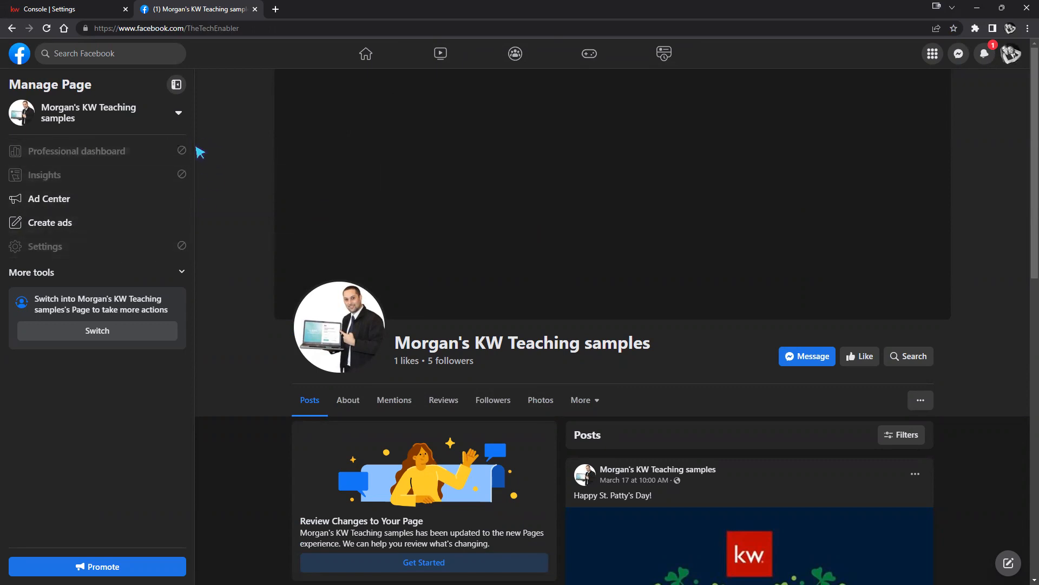
left_click(86, 249)
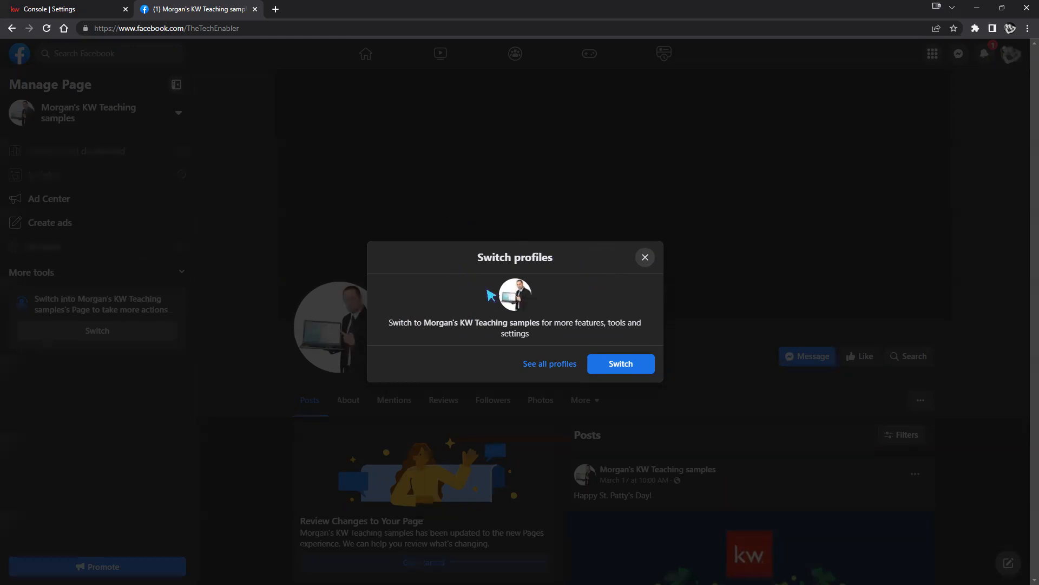
left_click(646, 258)
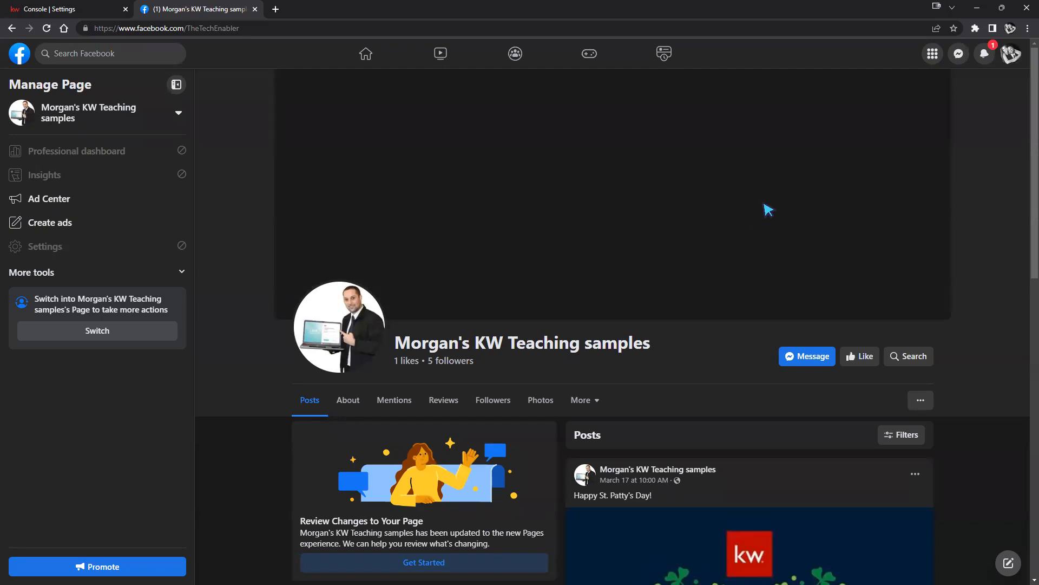
Switch into the KW Teaching samples Page profile and open its Professional dashboard Insights.
left_click(1011, 55)
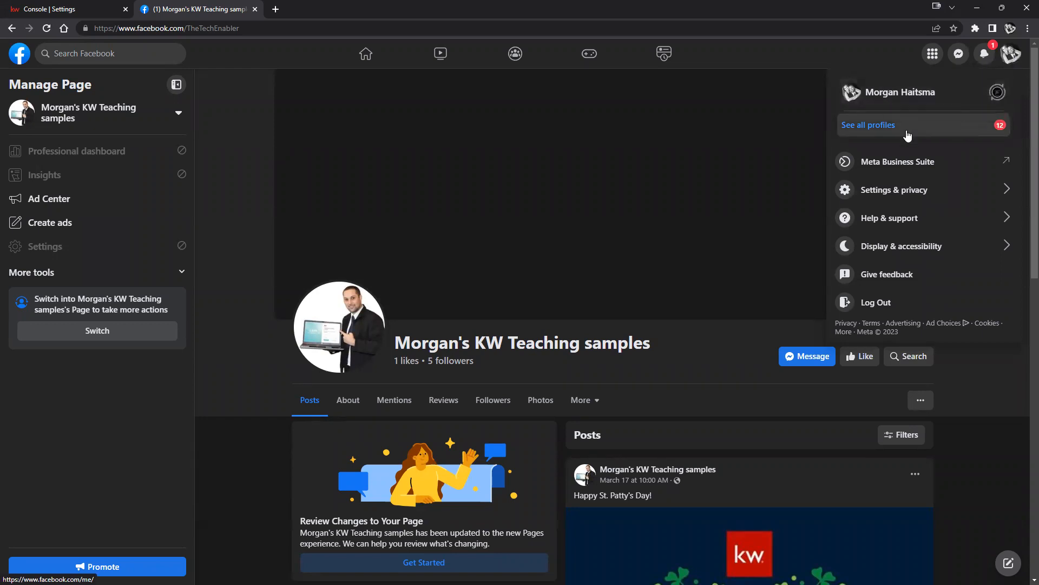
left_click(87, 259)
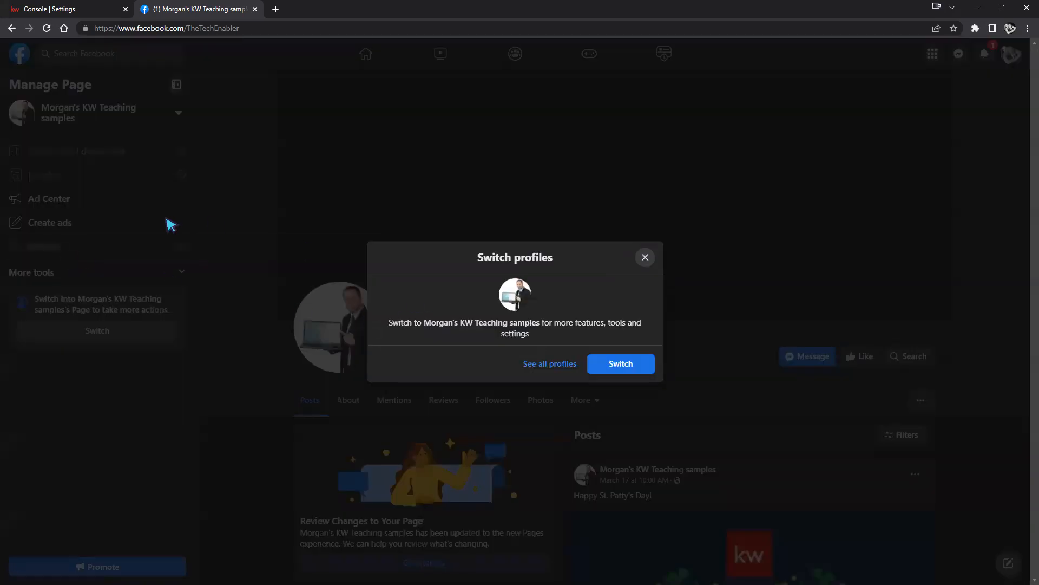
left_click(622, 359)
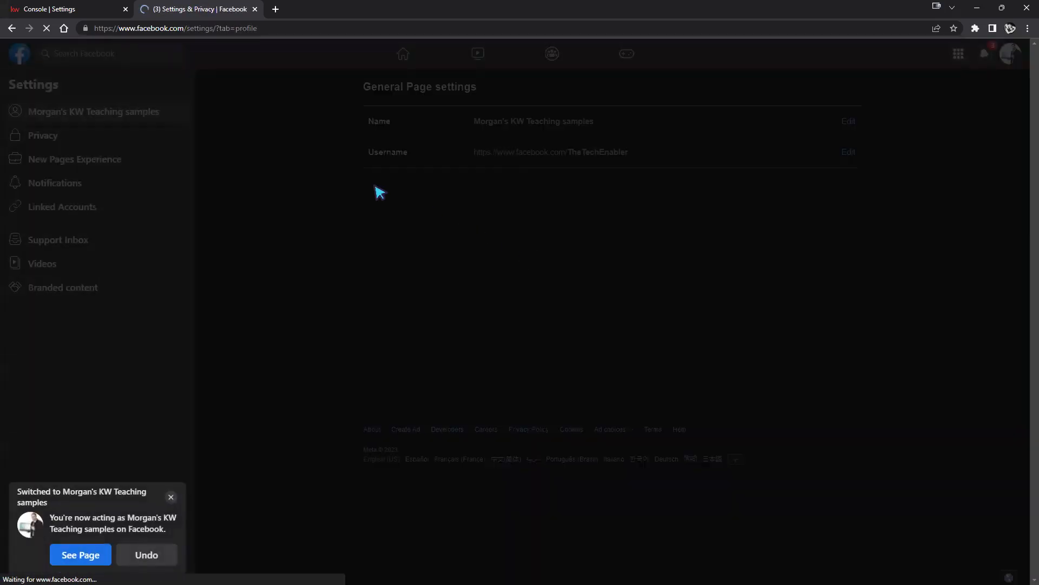
left_click(12, 28)
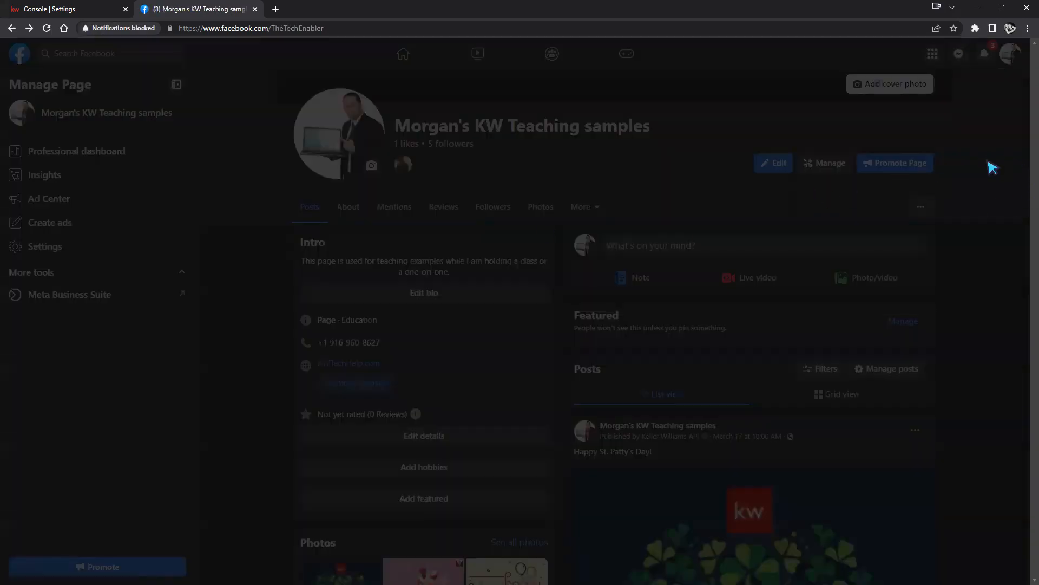
scroll(992, 168, "up", 4)
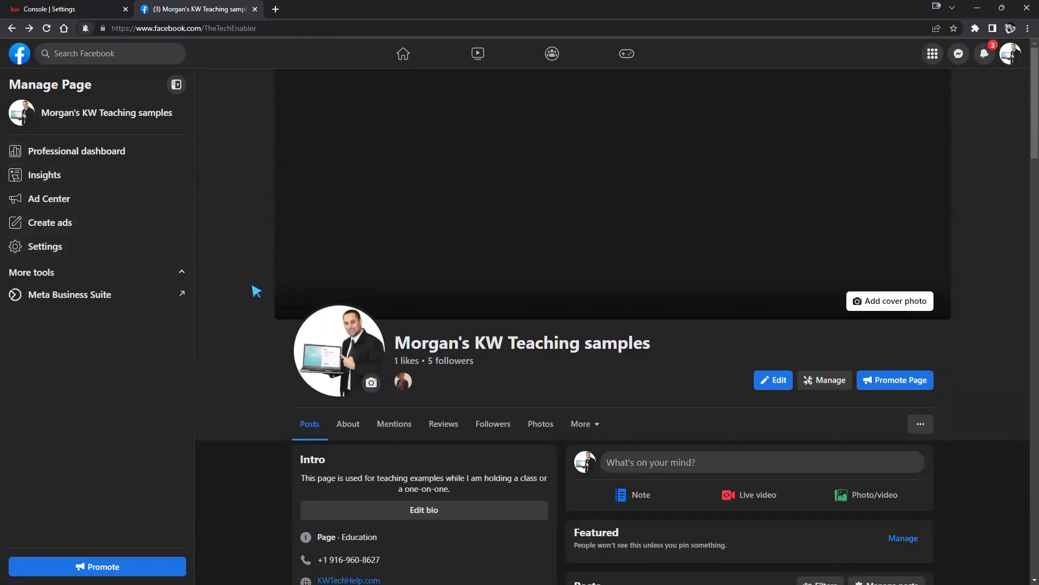
left_click(50, 175)
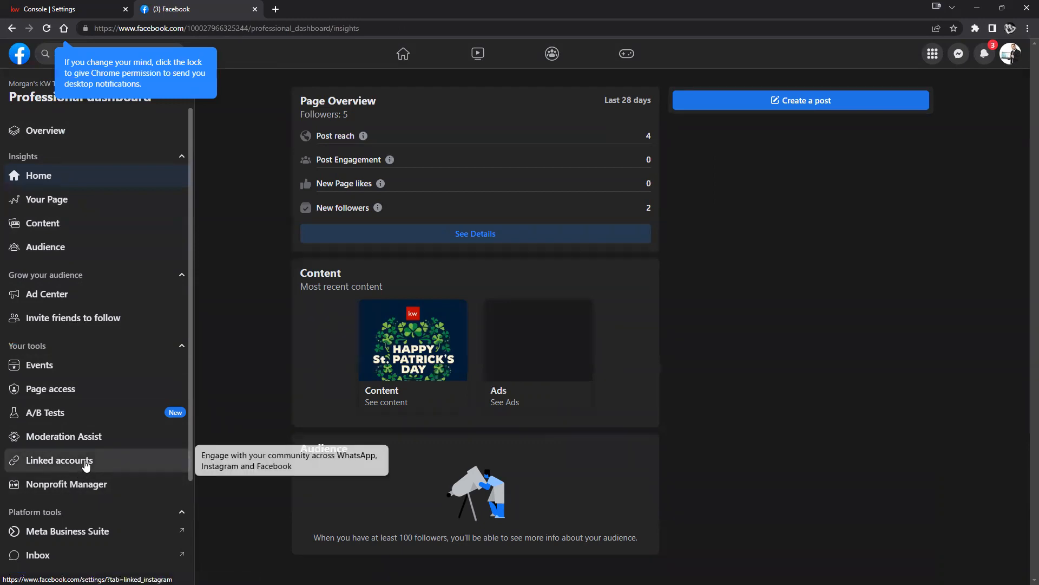
Leave Facebook's Page access settings for KW Command's Manage Facebook Accounts and Pages dialog.
left_click(40, 391)
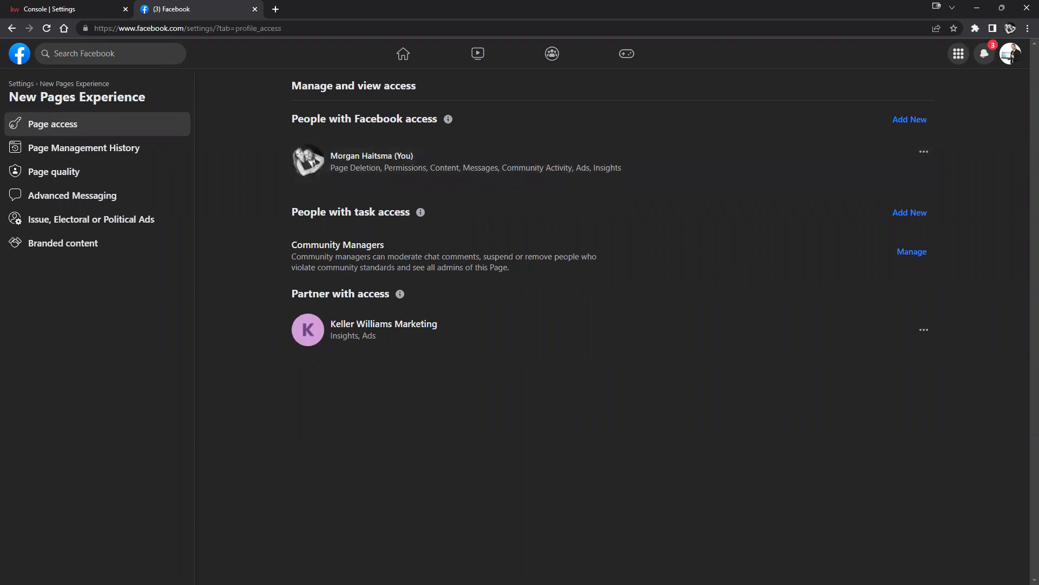
left_click(534, 392)
left_click(28, 11)
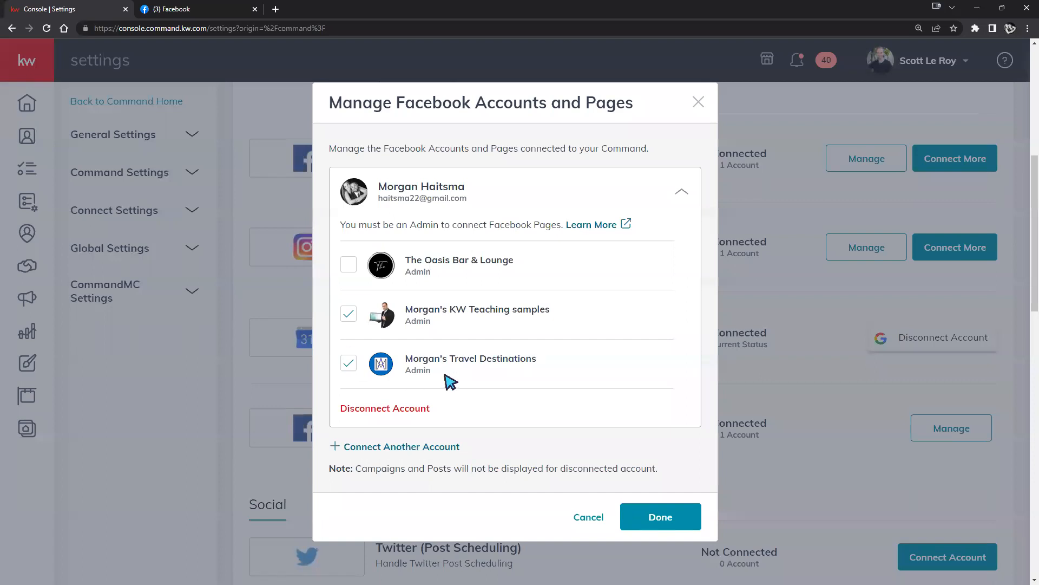
Highlight the Admin role under the travel, teaching and Oasis Bar & Lounge pages, then return to Facebook.
left_click_drag(436, 372, 423, 373)
left_click_drag(436, 322, 413, 323)
left_click_drag(436, 274, 410, 275)
left_click(165, 9)
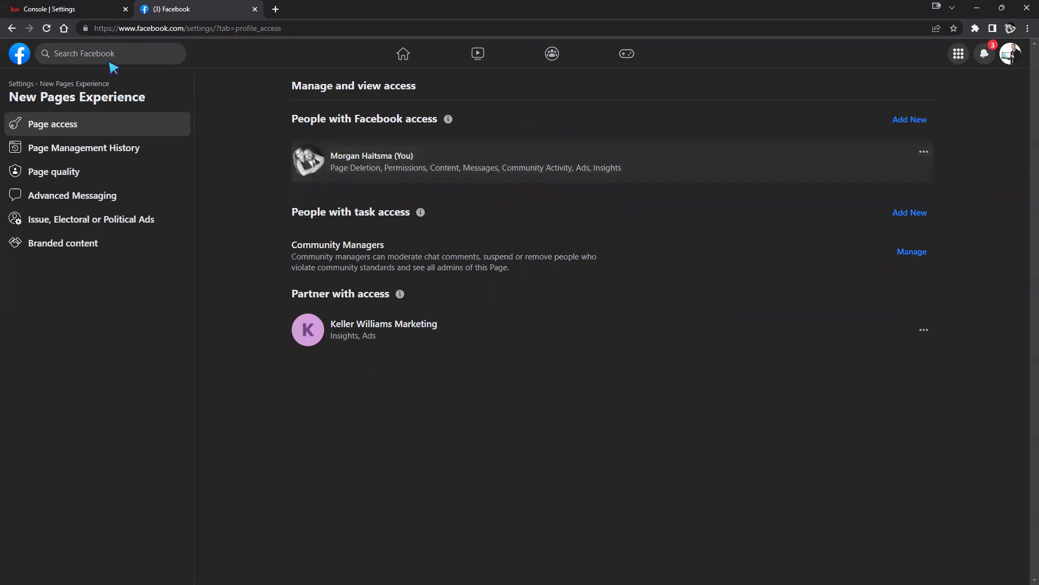
View the page's Linked accounts settings, close KW Command's connected-pages window, then reload Facebook's home feed.
left_click(11, 29)
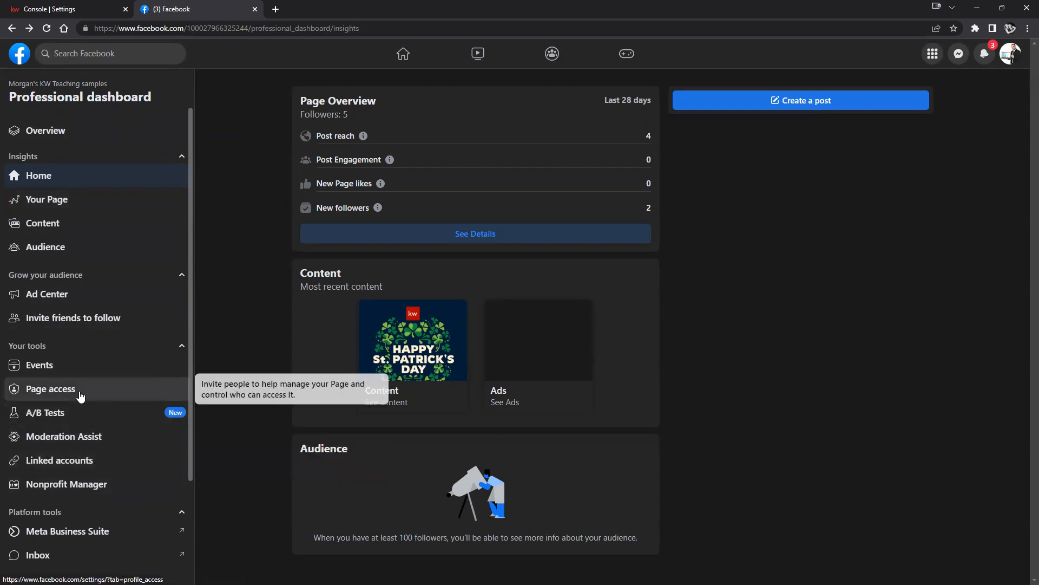
left_click(43, 460)
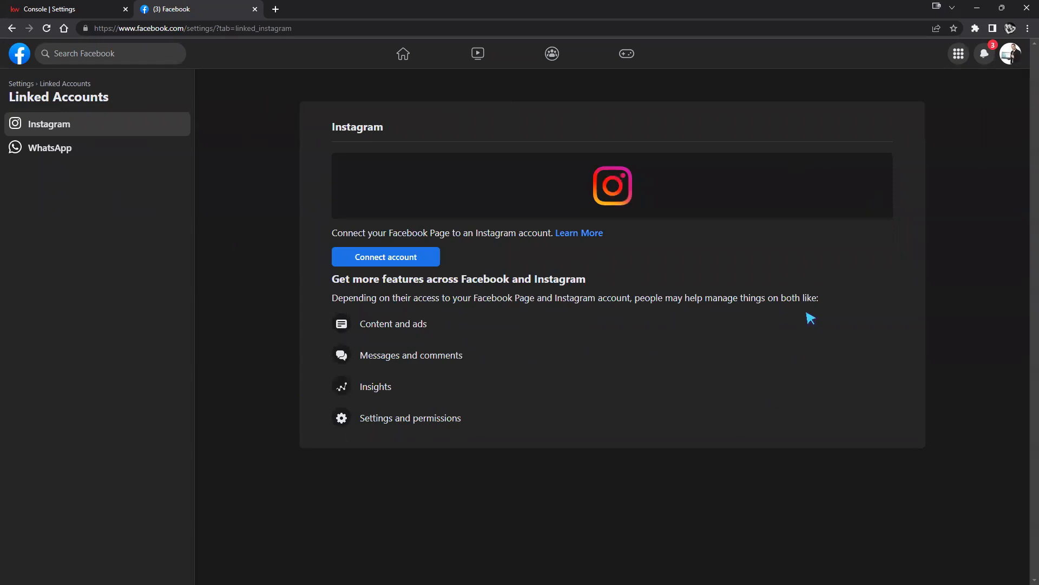
left_click(25, 8)
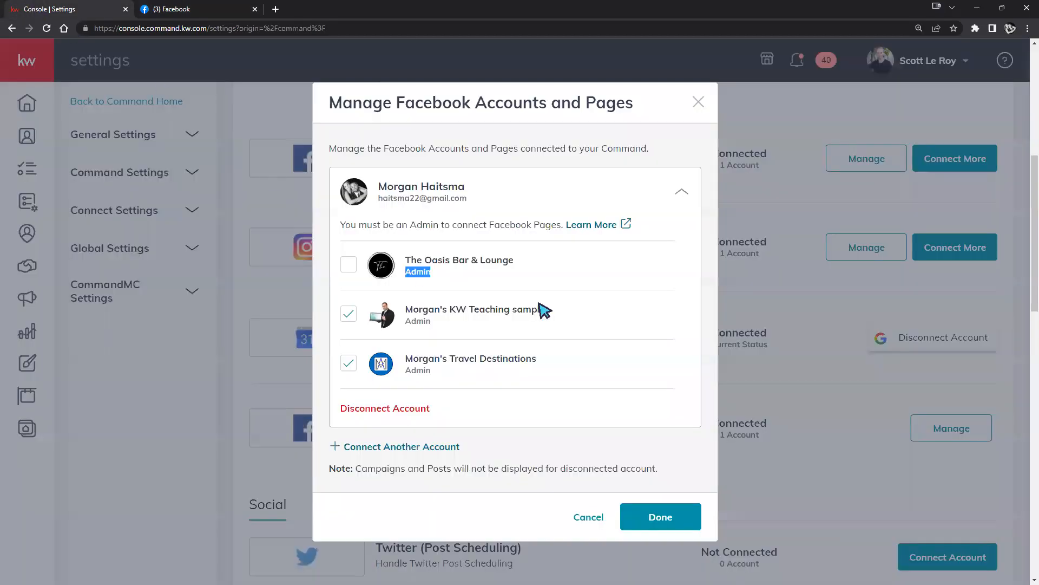
triple_click(706, 105)
left_click(699, 104)
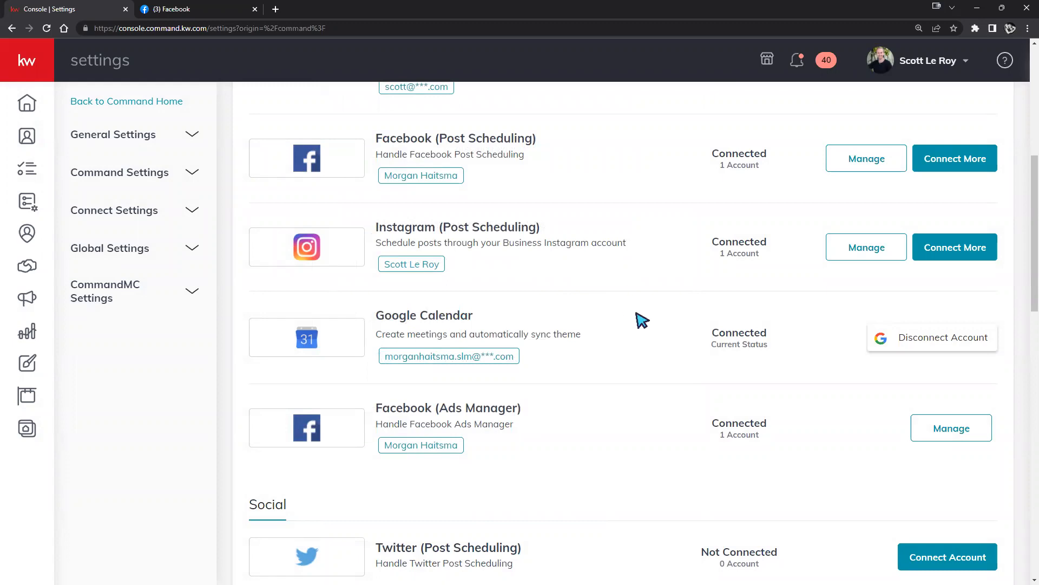
left_click(194, 13)
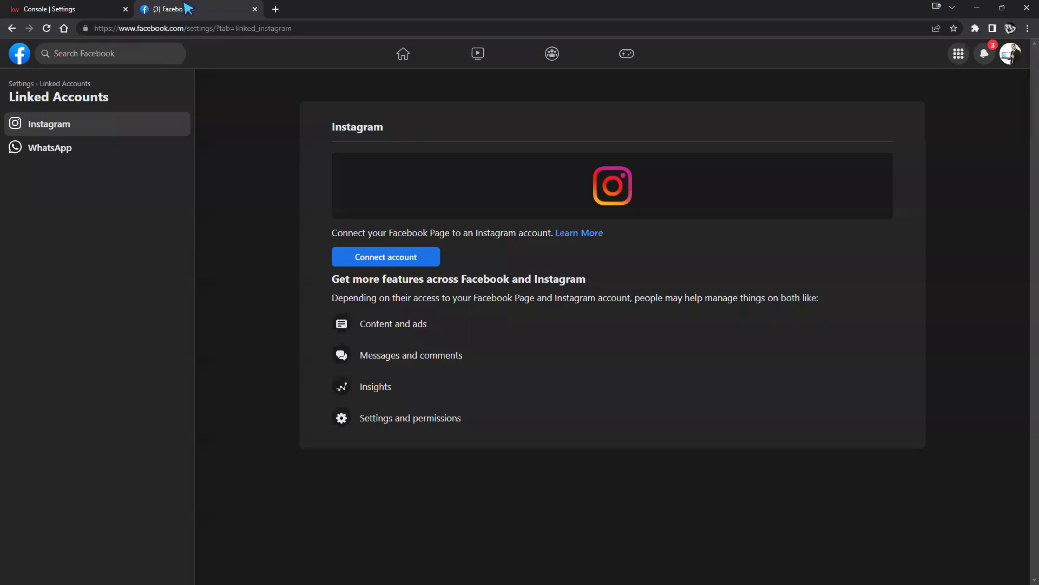
left_click(18, 55)
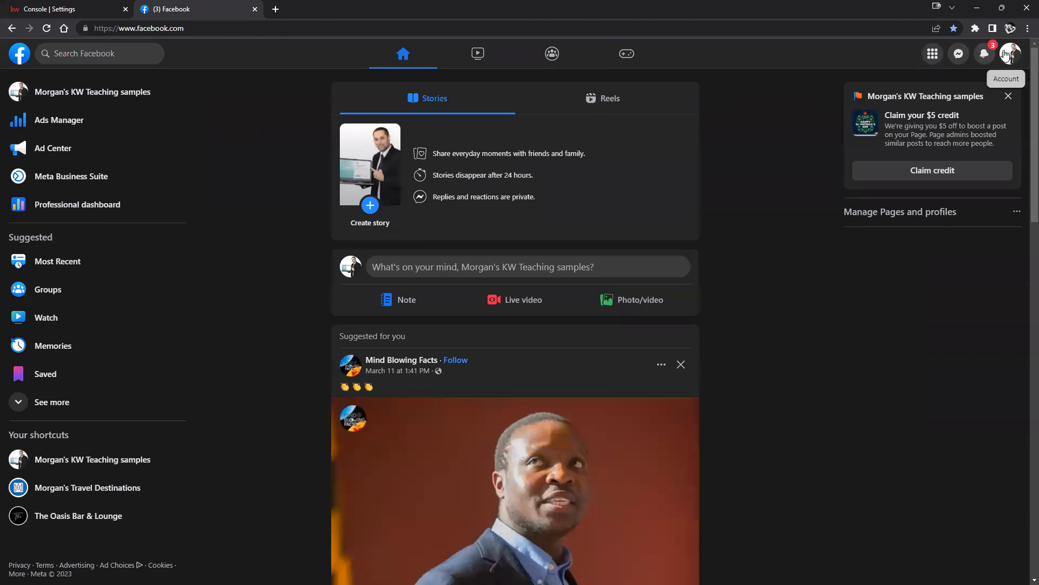
Open the KW Teaching samples Page from the left-menu shortcut, briefly checking the account menu.
left_click(133, 90)
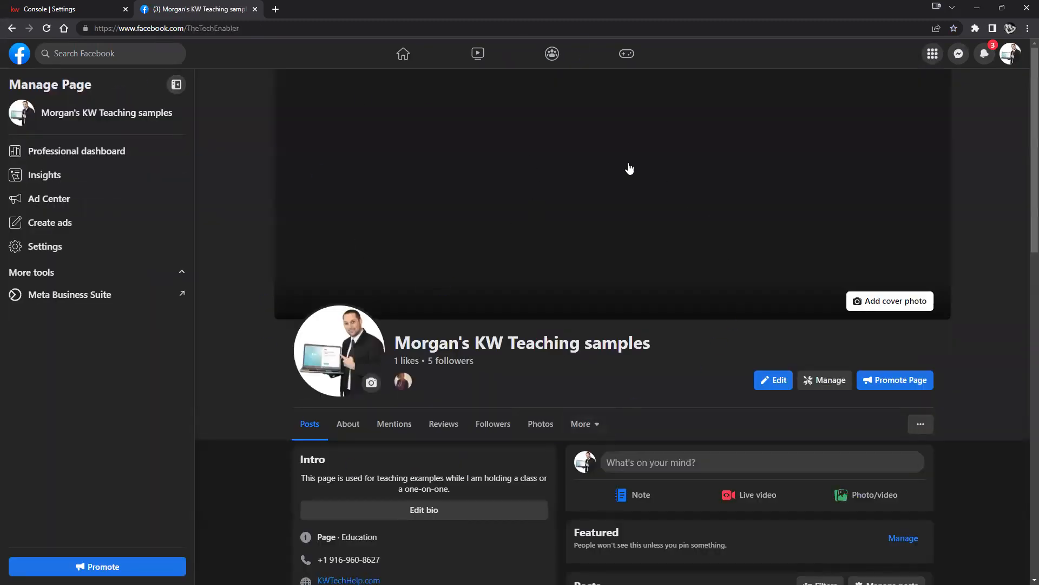
left_click(1007, 54)
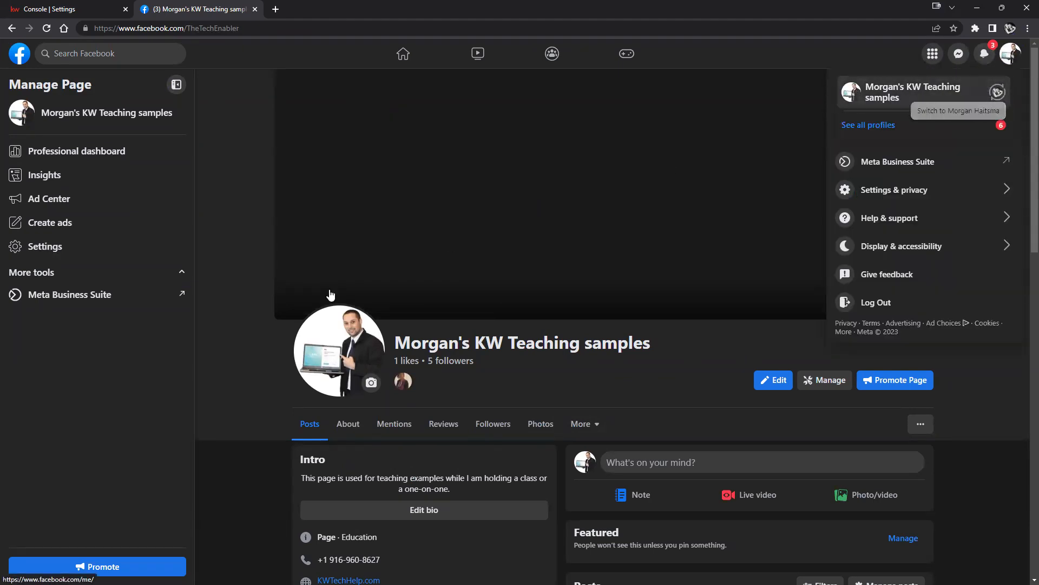
left_click(231, 326)
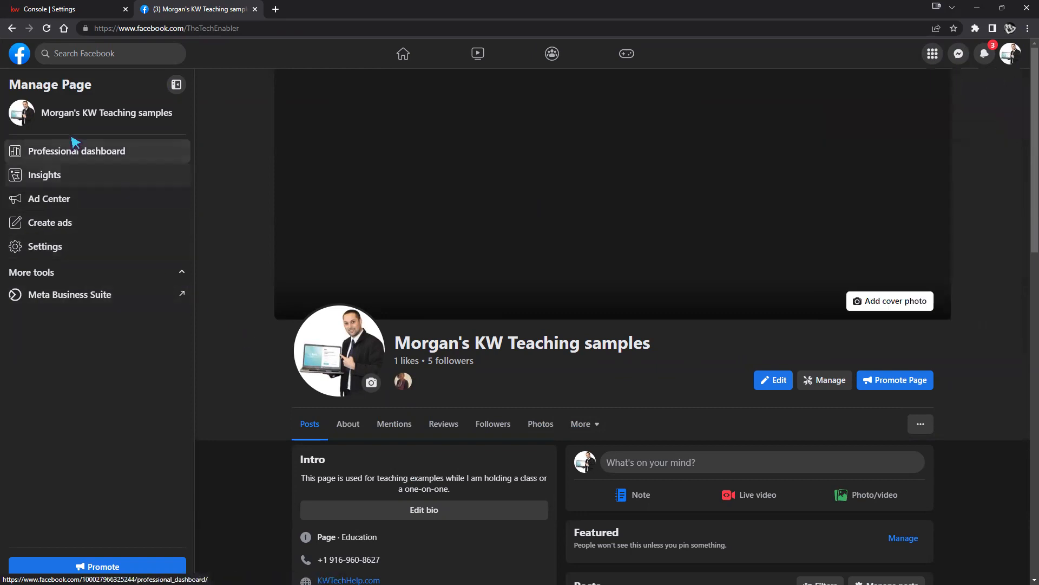
Open the page's Insights and Page access settings, then go back to the Professional dashboard.
left_click(60, 176)
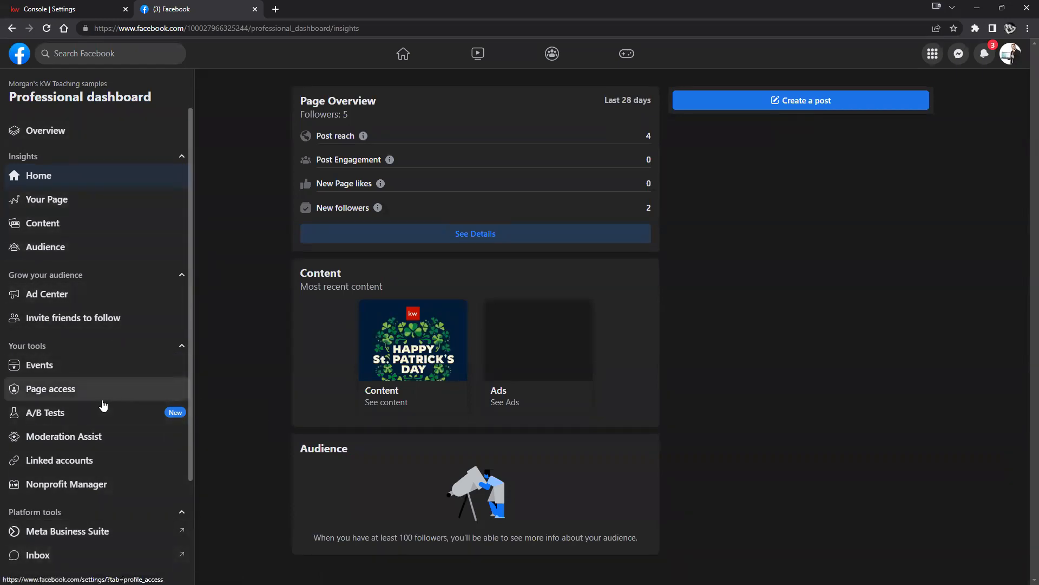
left_click(71, 397)
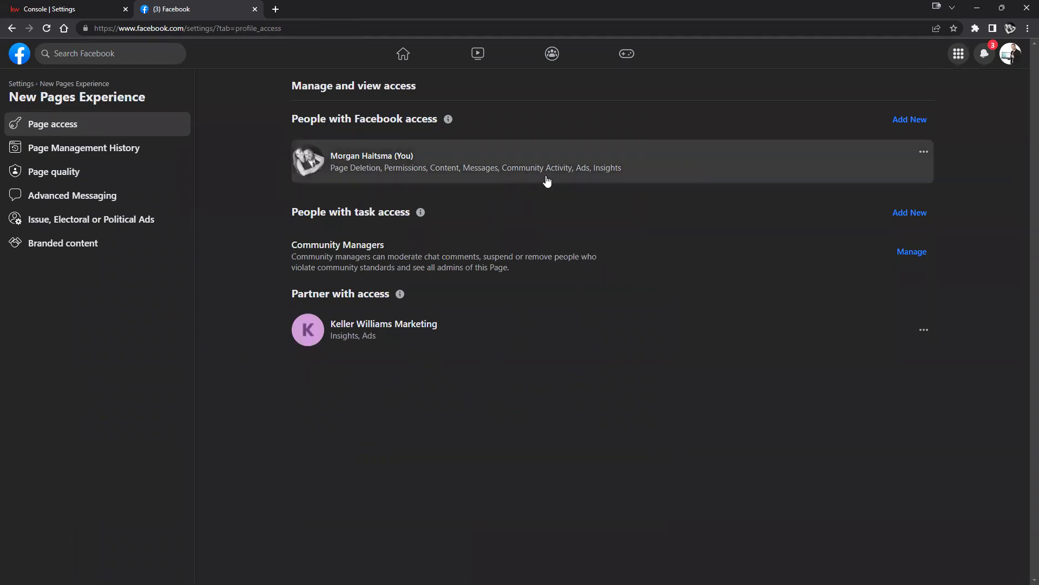
left_click(12, 28)
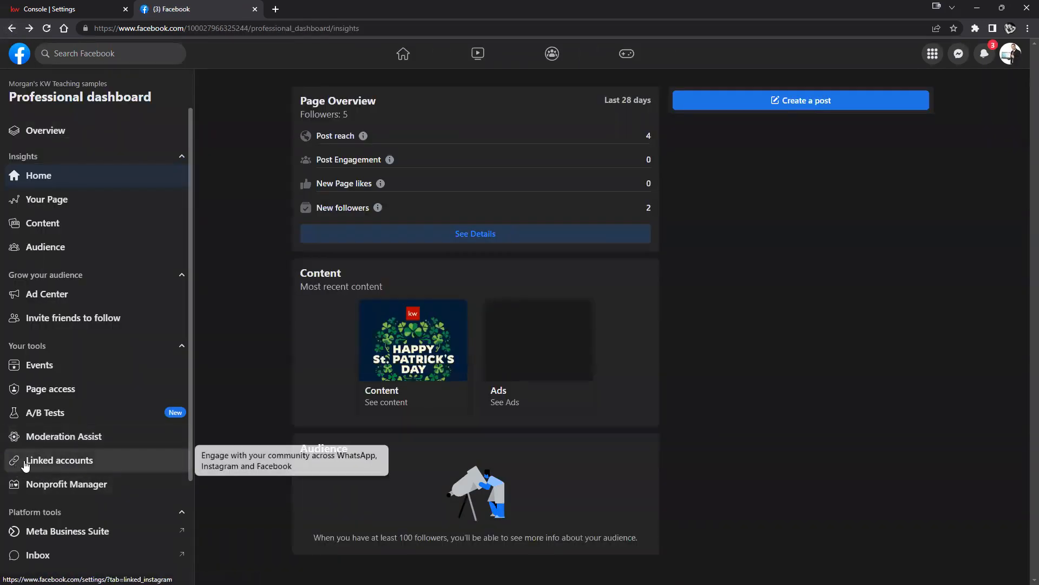
View the page's Instagram Linked accounts settings, then switch to KW Command's Settings page.
left_click(25, 463)
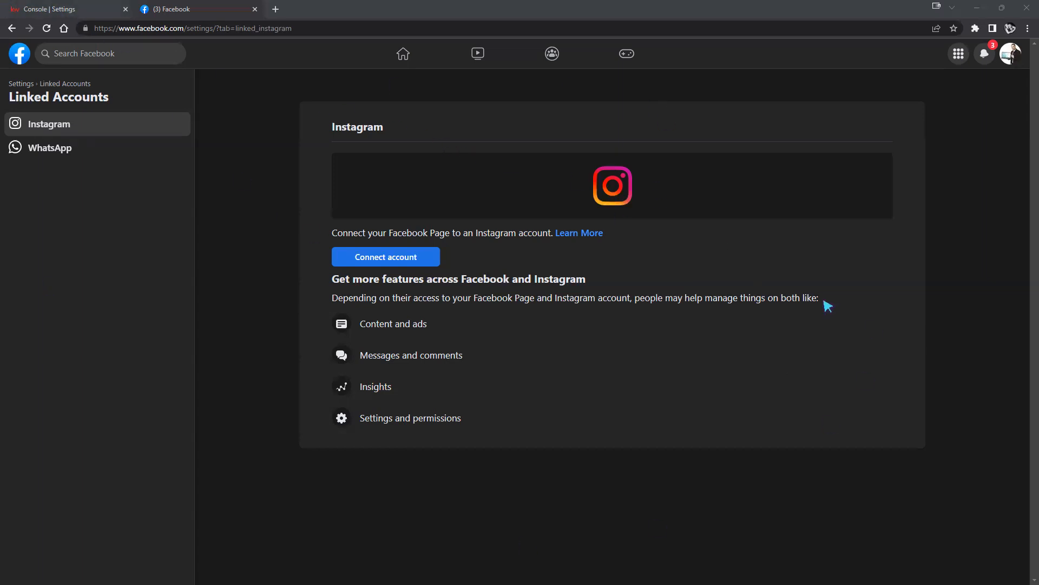
left_click(48, 10)
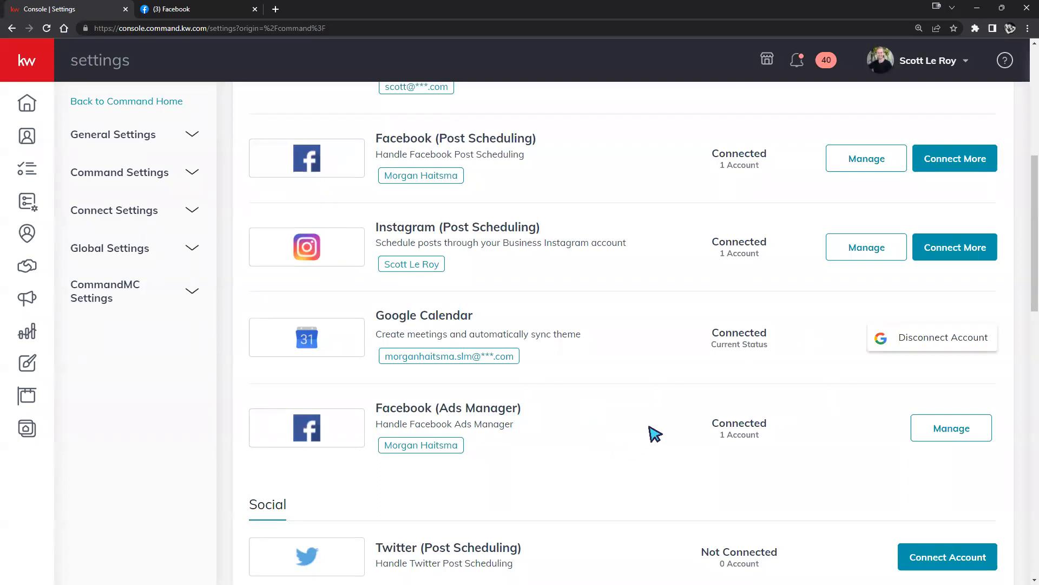
Scroll to the top of KW Command Settings and expand the sidebar to show section names.
scroll(661, 427, "up", 5)
scroll(661, 426, "up", 1)
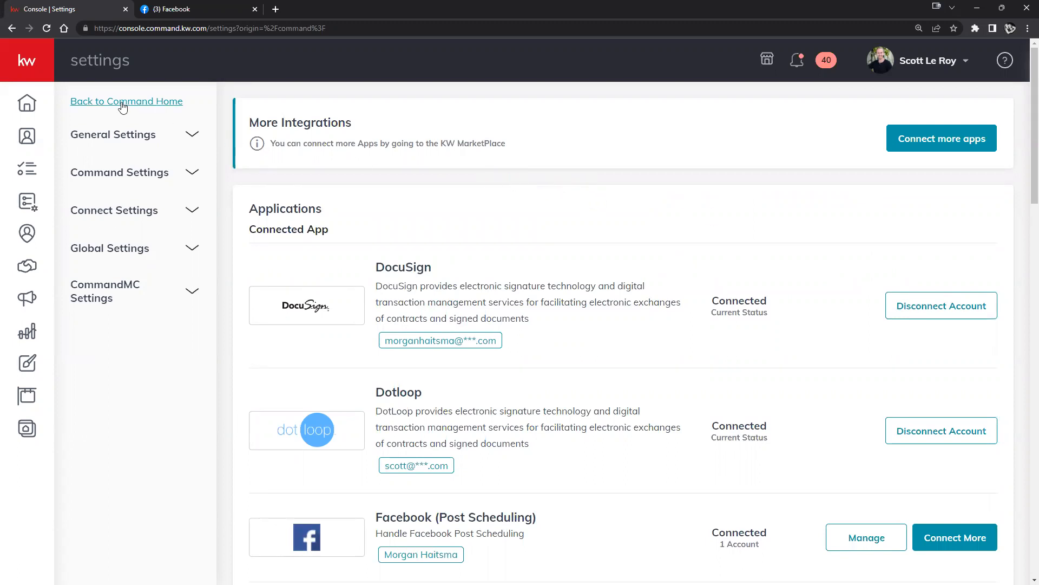
left_click(33, 65)
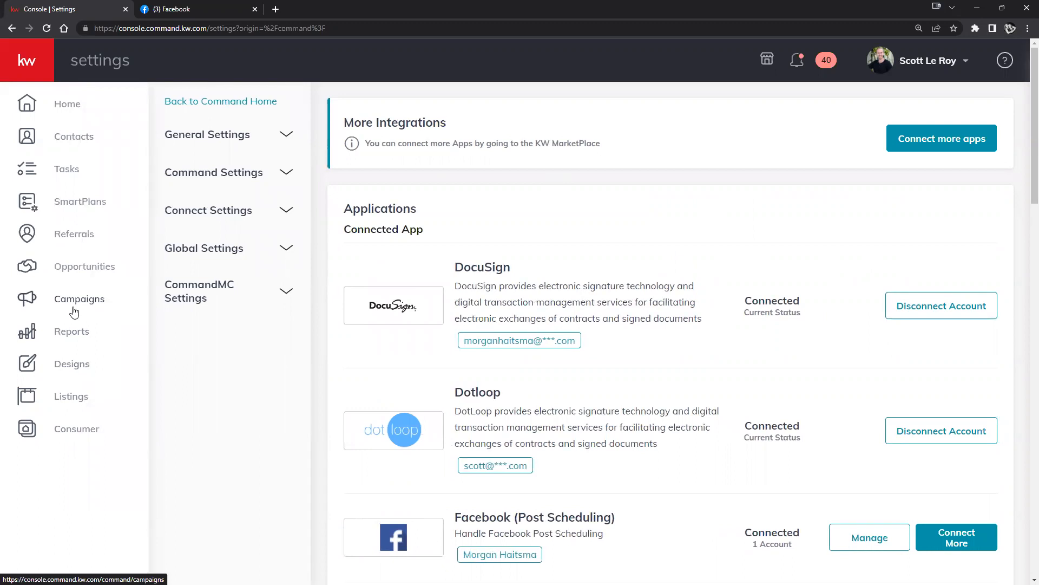
From Designs, create a new Social design to open the KW Designs template library.
left_click(79, 365)
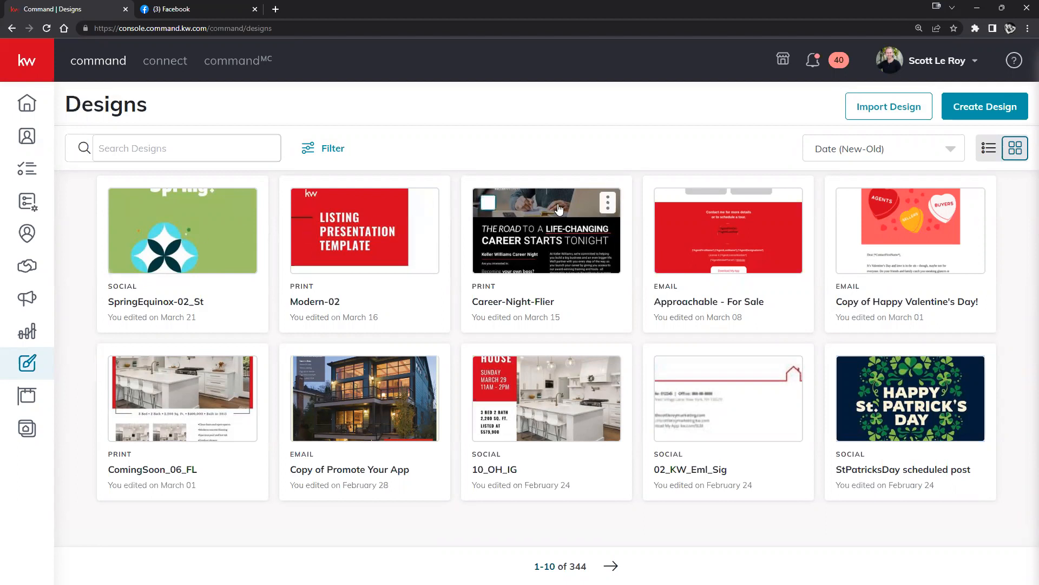
left_click(983, 111)
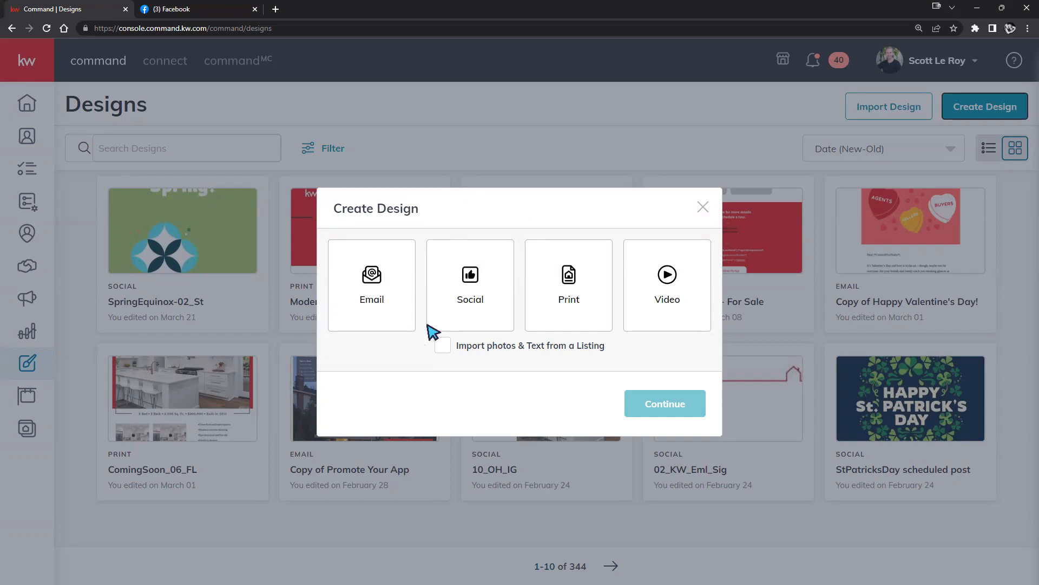
left_click(493, 287)
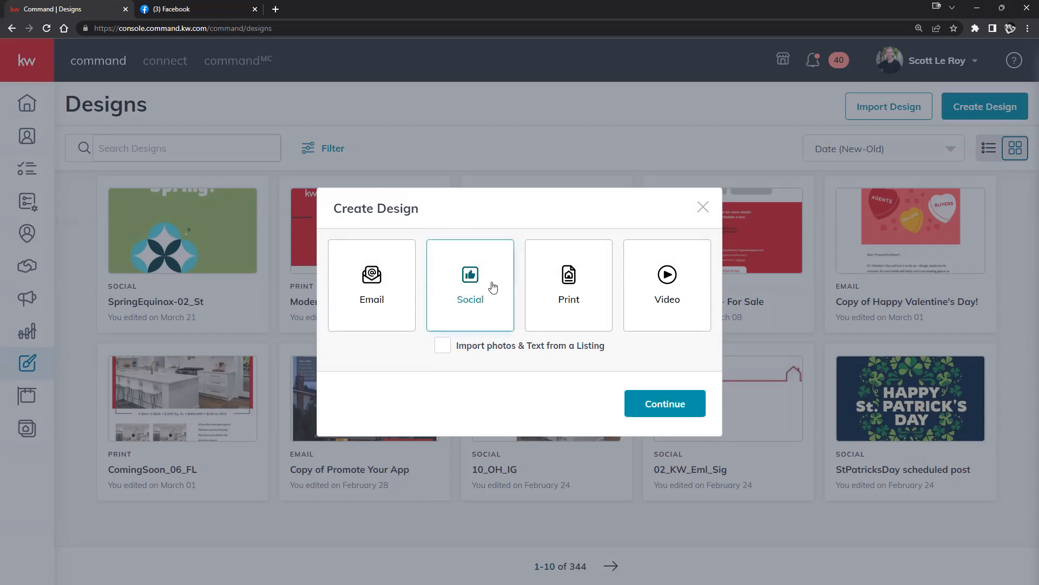
left_click(661, 404)
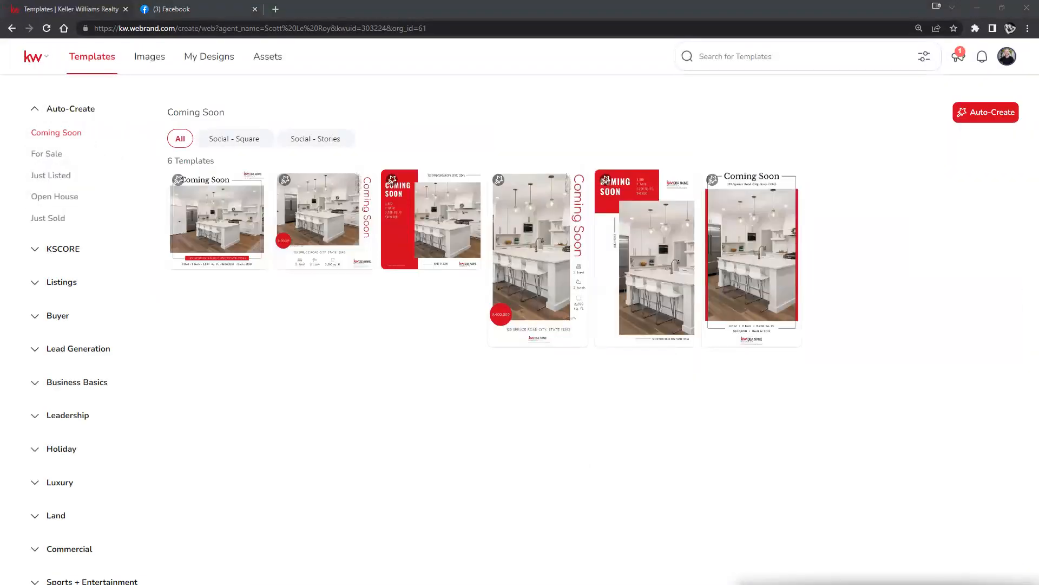
Zoom the browser page to 125%.
left_click(1027, 28)
left_click(995, 132)
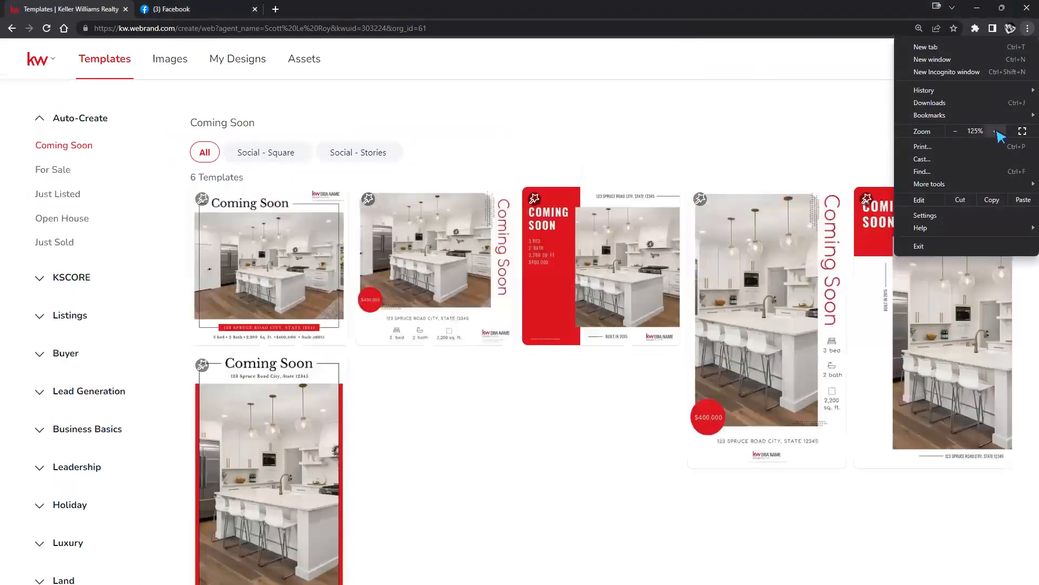
left_click(610, 155)
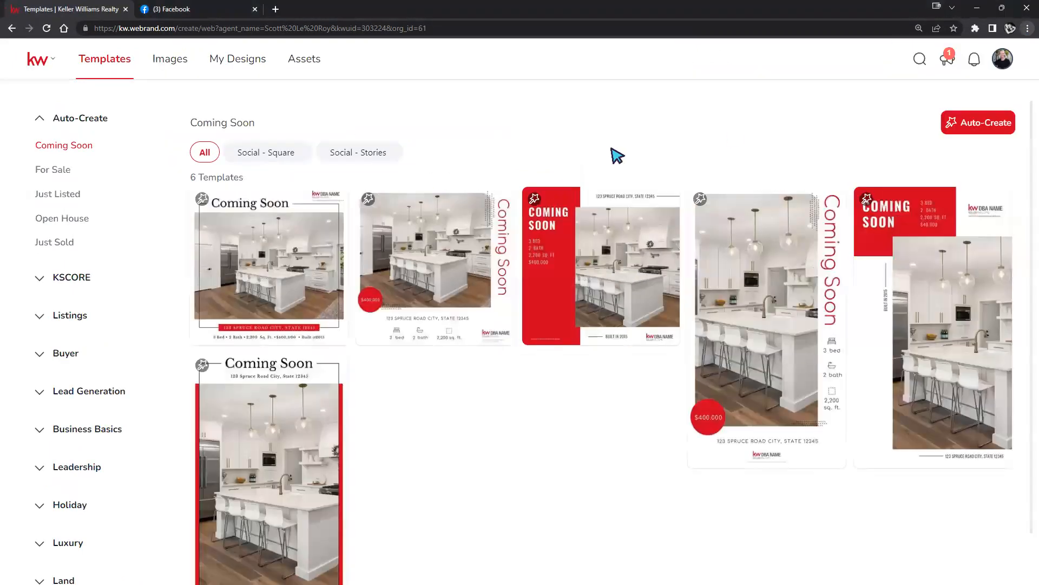
Collapse Auto-Create, open Lead Generation > Home Value, and browse its 13 templates.
left_click(46, 118)
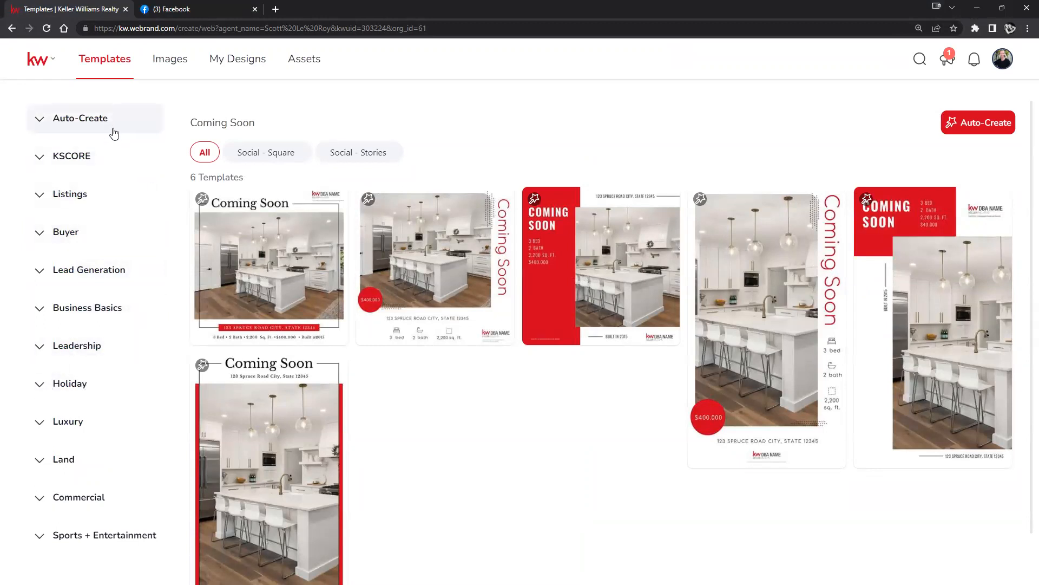
left_click(58, 270)
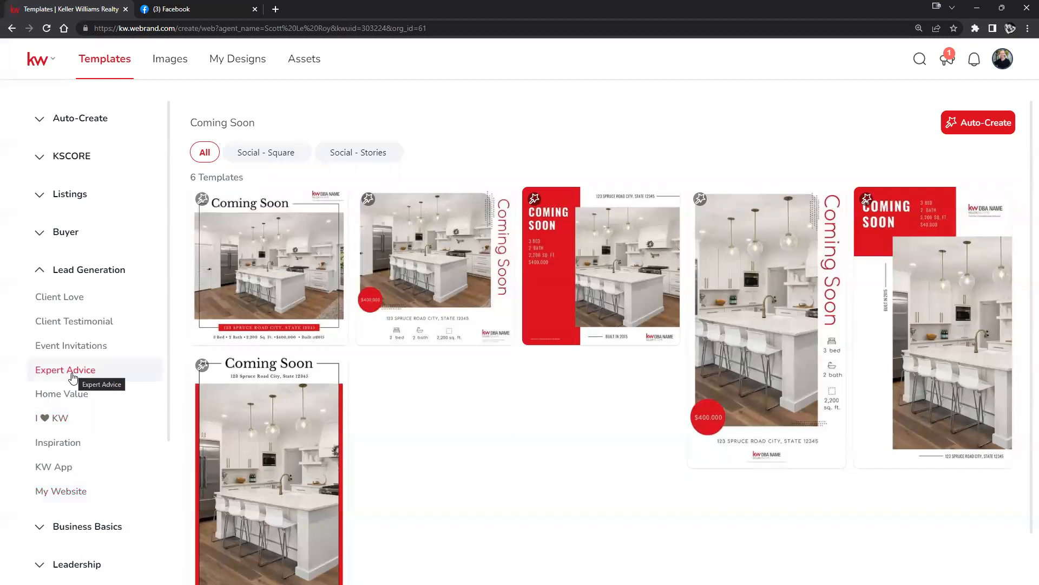
left_click(76, 394)
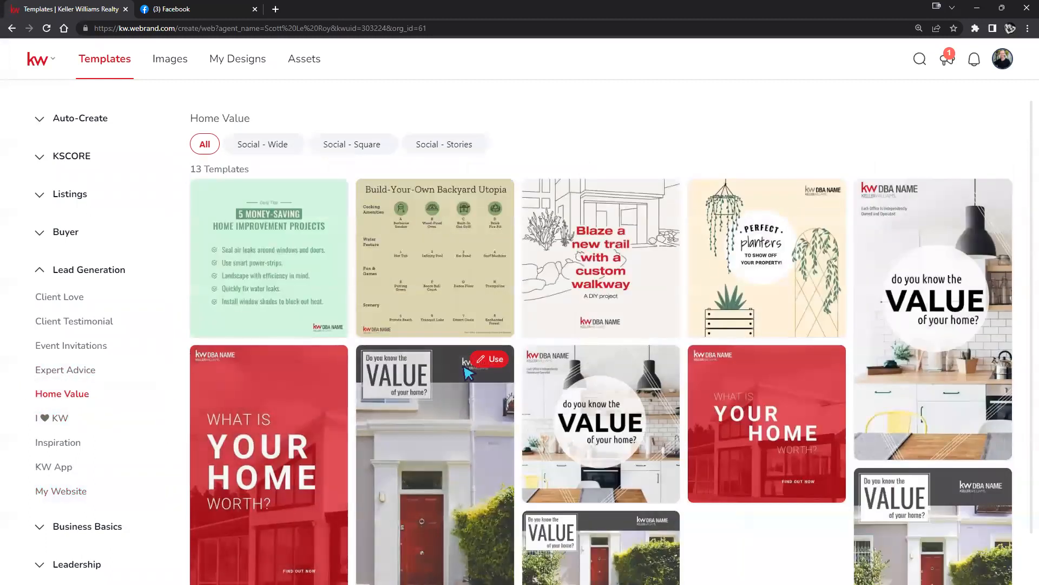
scroll(555, 261, "down", 3)
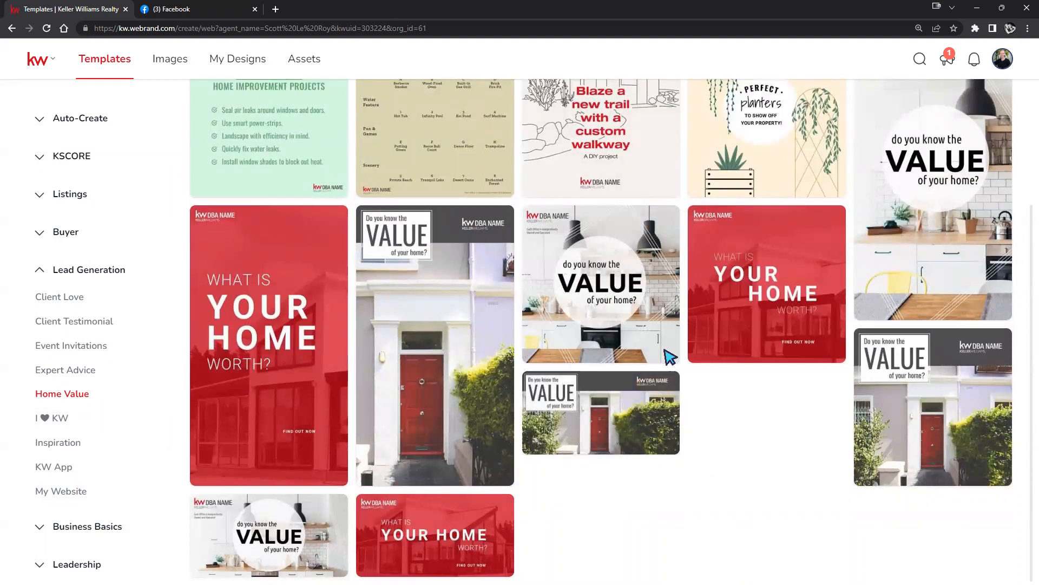
mouse_move(659, 397)
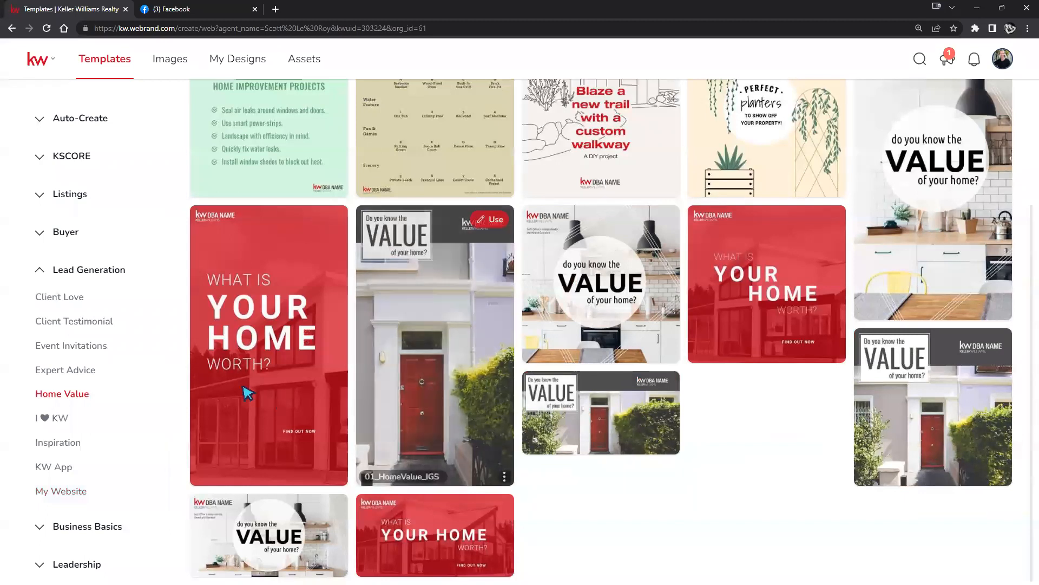
scroll(103, 311, "up", 2)
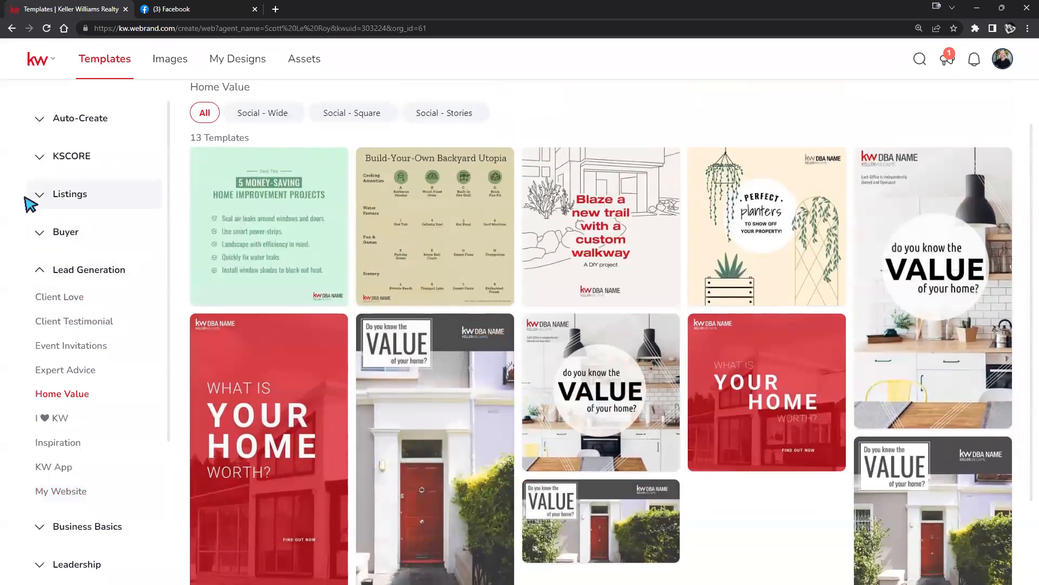
Open Listings > Neighborhood Snaps and scroll through its 18 Barton Hills market-stats templates.
left_click(45, 201)
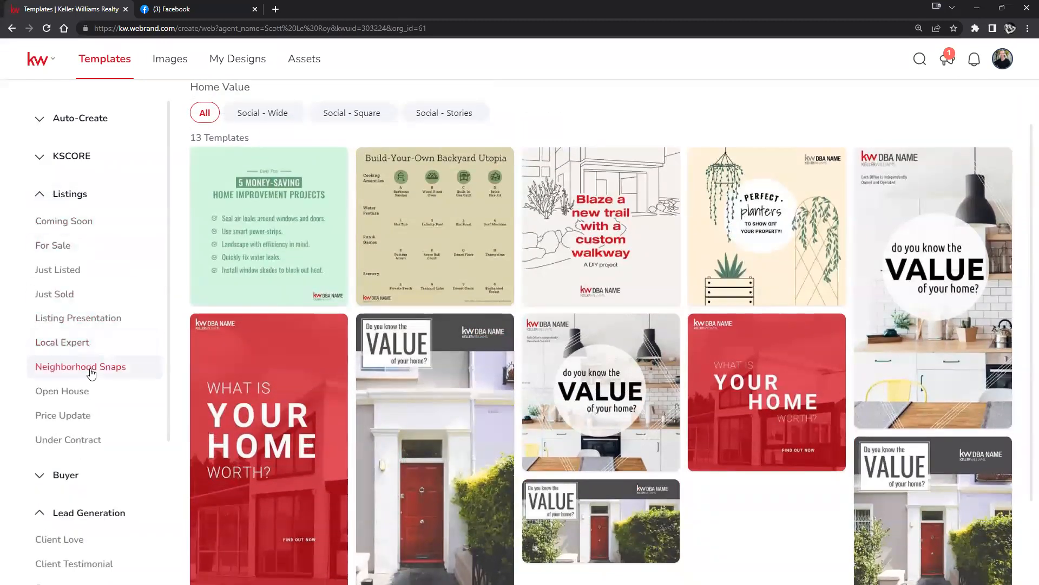
left_click(97, 370)
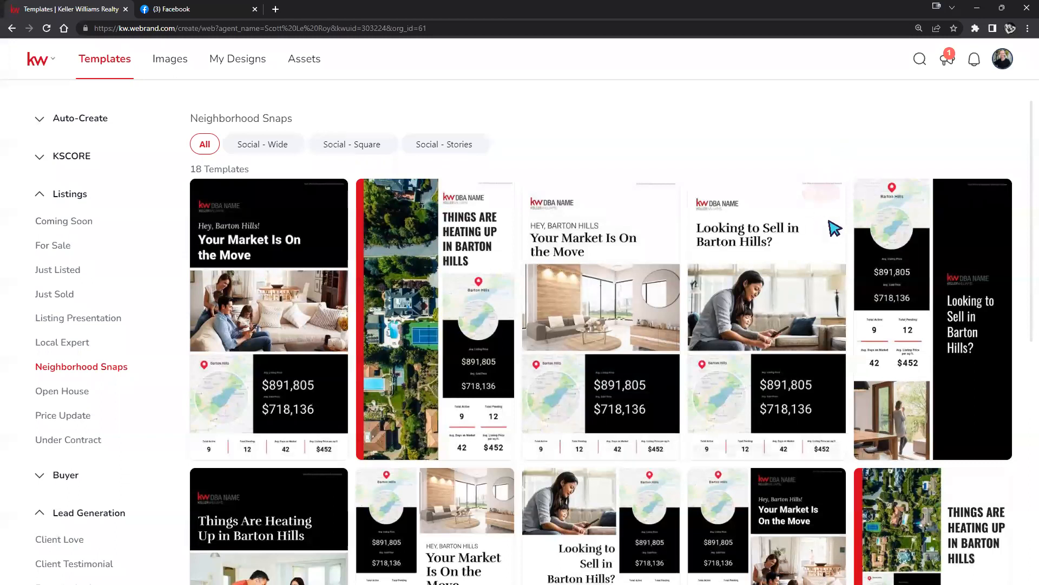
mouse_move(796, 217)
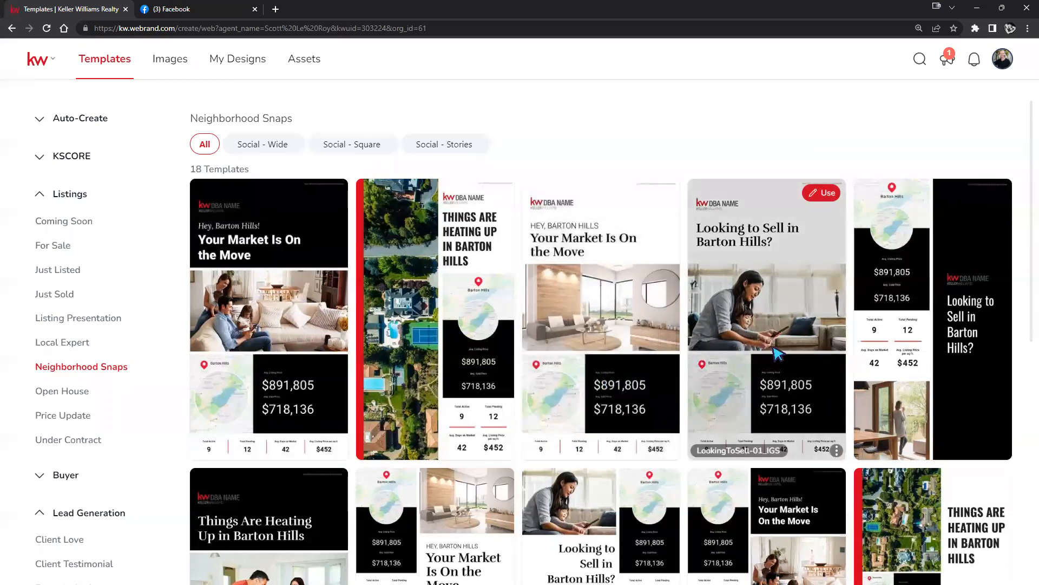
scroll(774, 342, "down", 2)
scroll(774, 342, "down", 1)
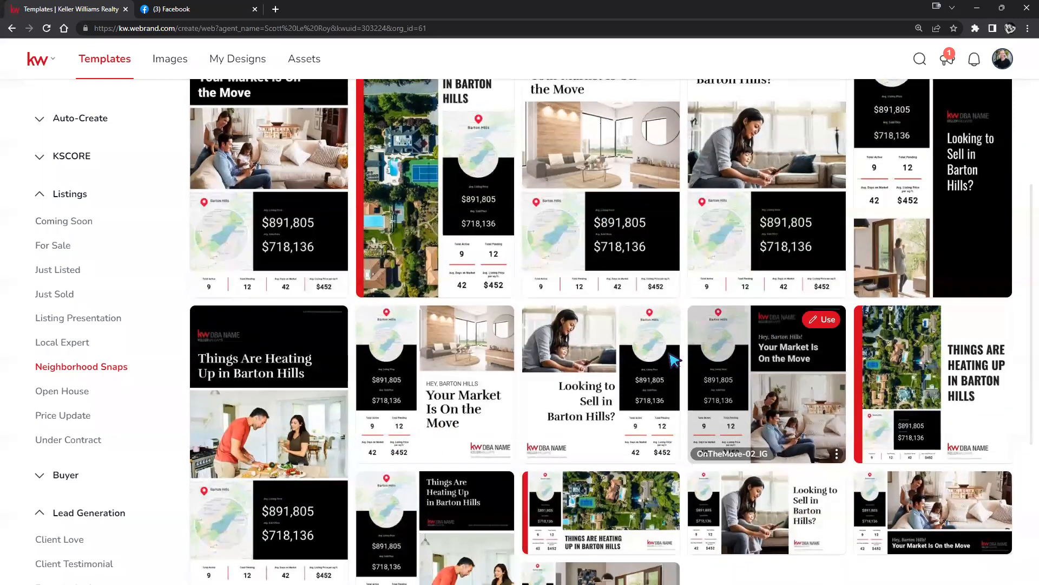
scroll(555, 390, "down", 1)
scroll(555, 390, "down", 3)
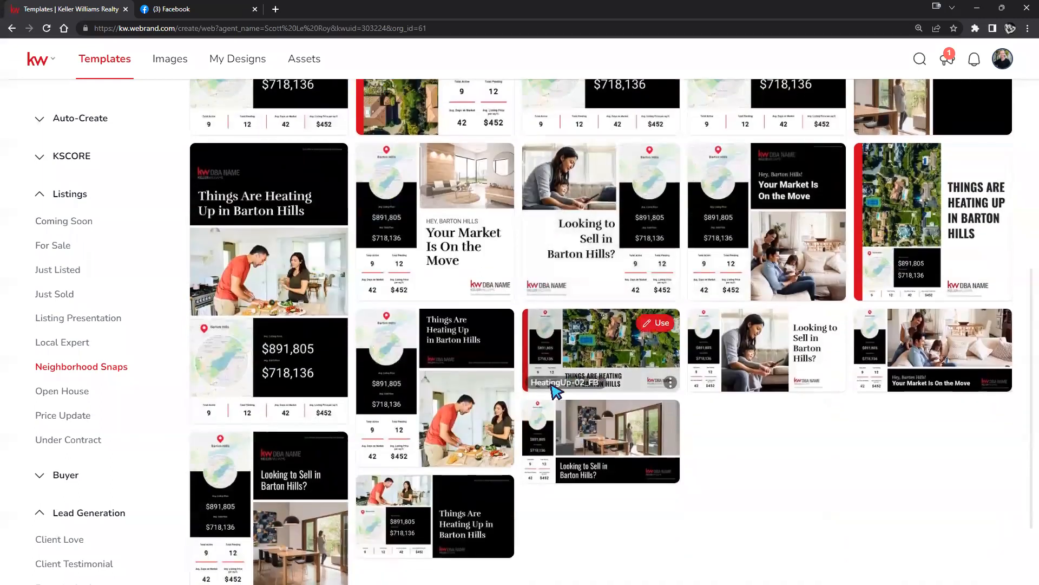
scroll(554, 389, "up", 5)
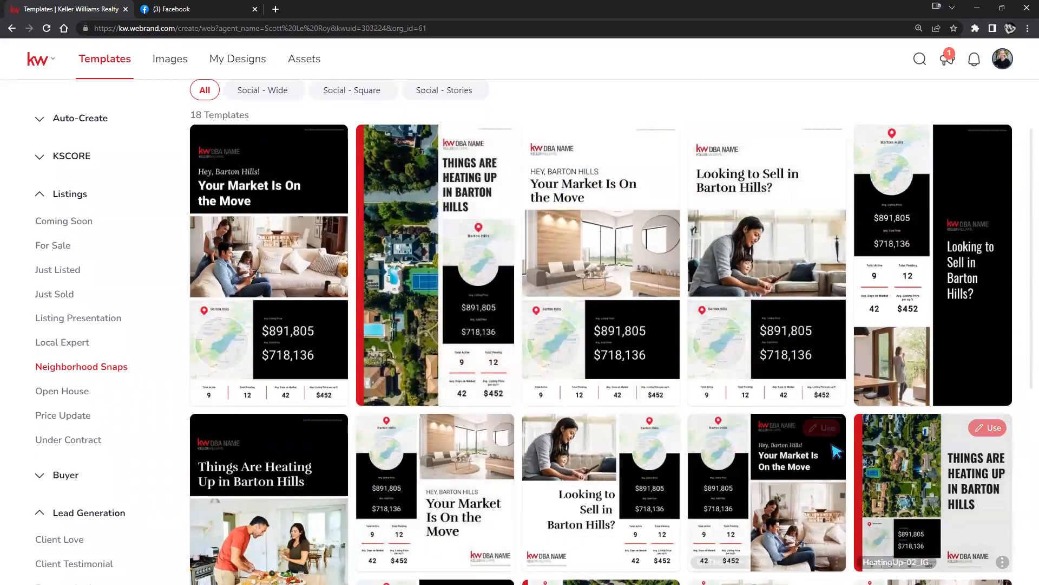
scroll(473, 260, "up", 1)
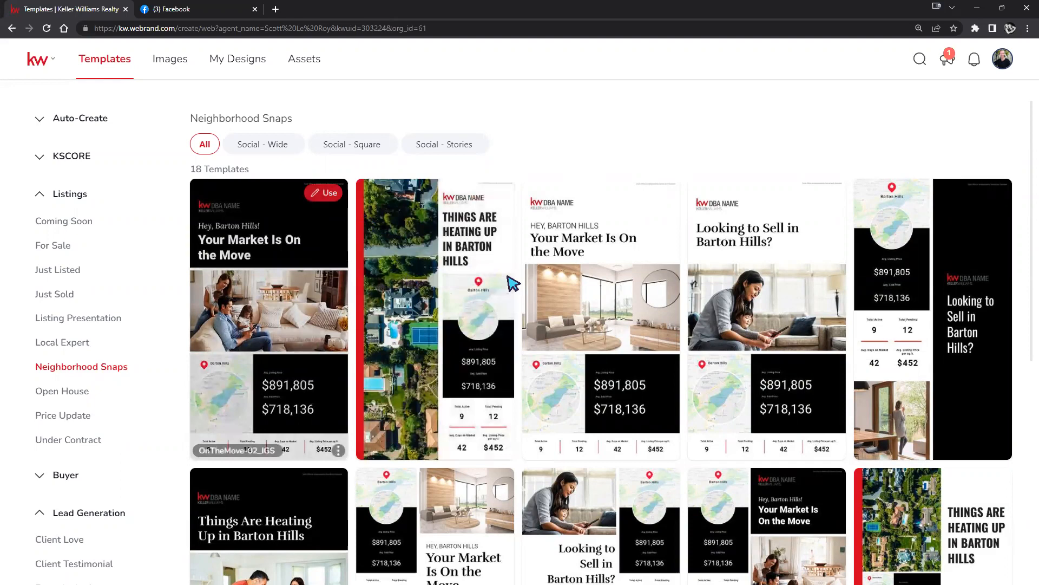
scroll(541, 265, "down", 7)
scroll(546, 264, "up", 7)
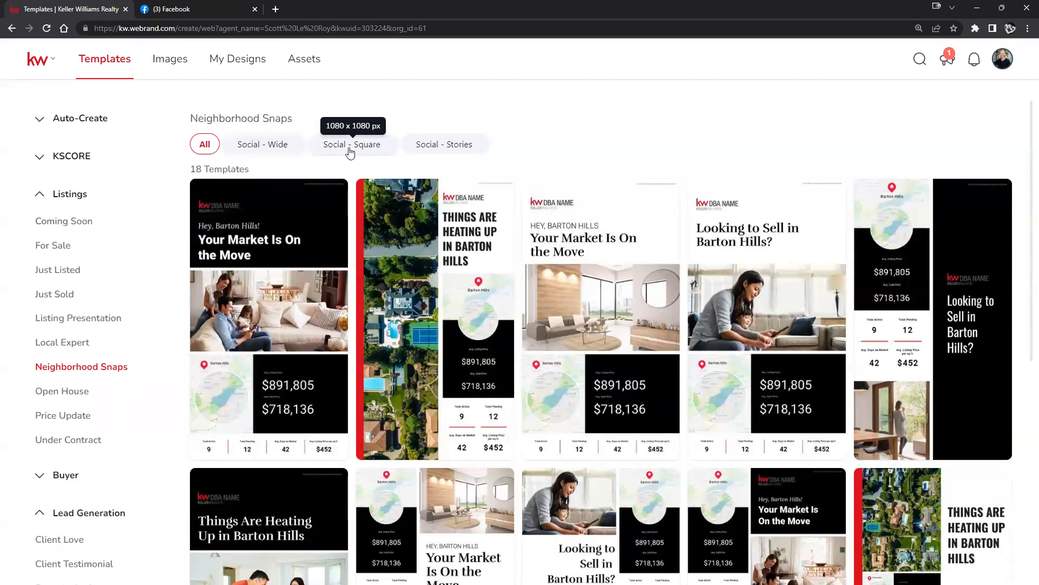
Compare the Social - Wide, Square and Stories filters, ending on the 1080 x 1080 Square templates.
left_click(279, 150)
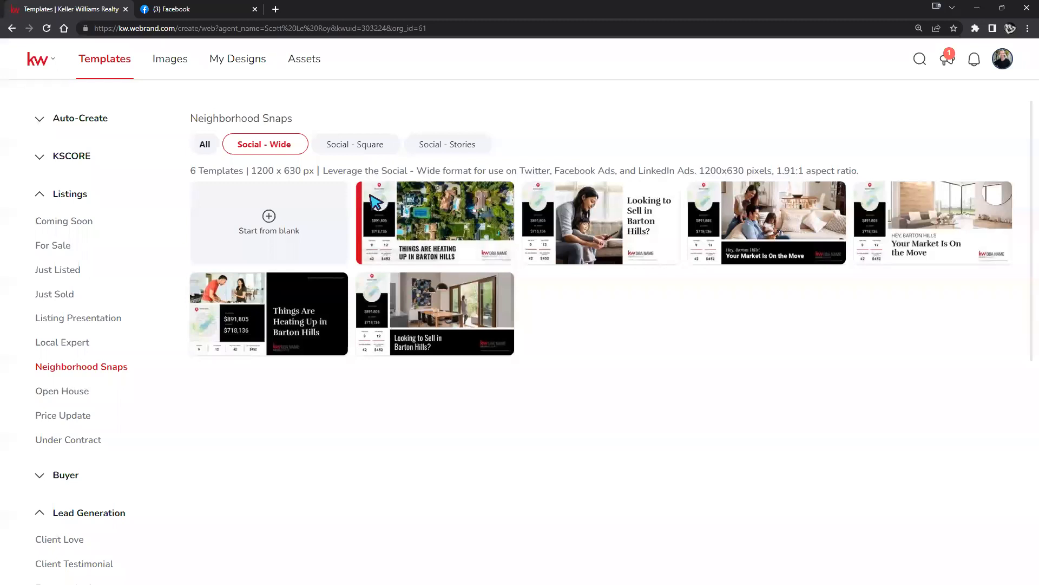
mouse_move(371, 206)
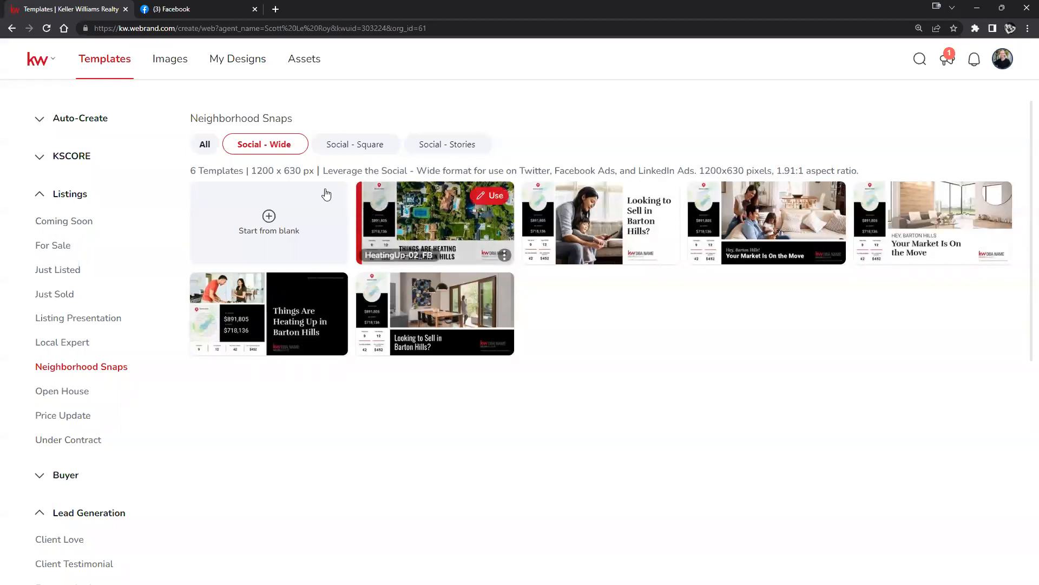
left_click_drag(324, 170, 504, 168)
left_click_drag(510, 167, 695, 170)
left_click(355, 151)
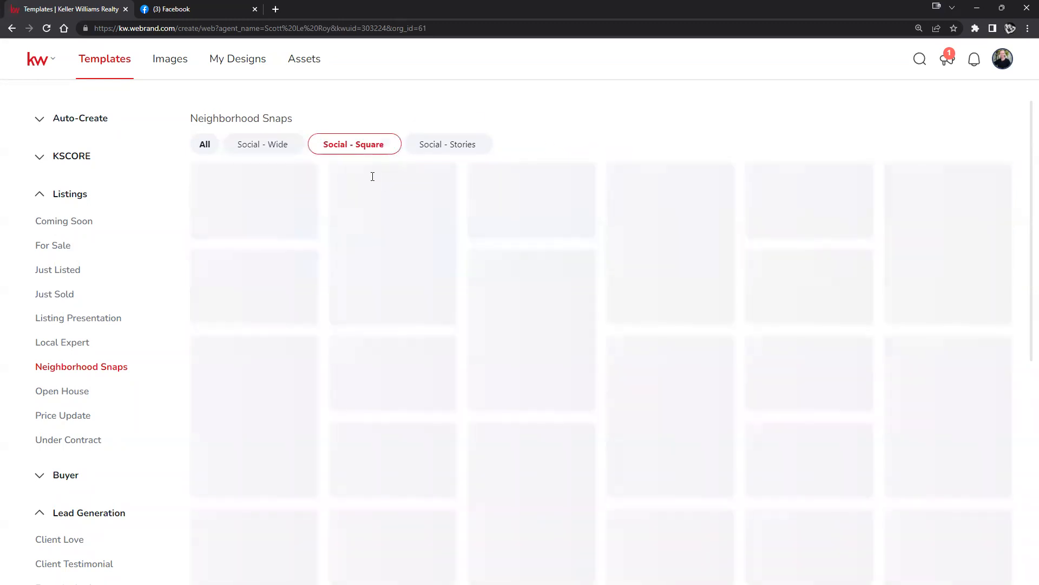
left_click_drag(427, 171, 706, 169)
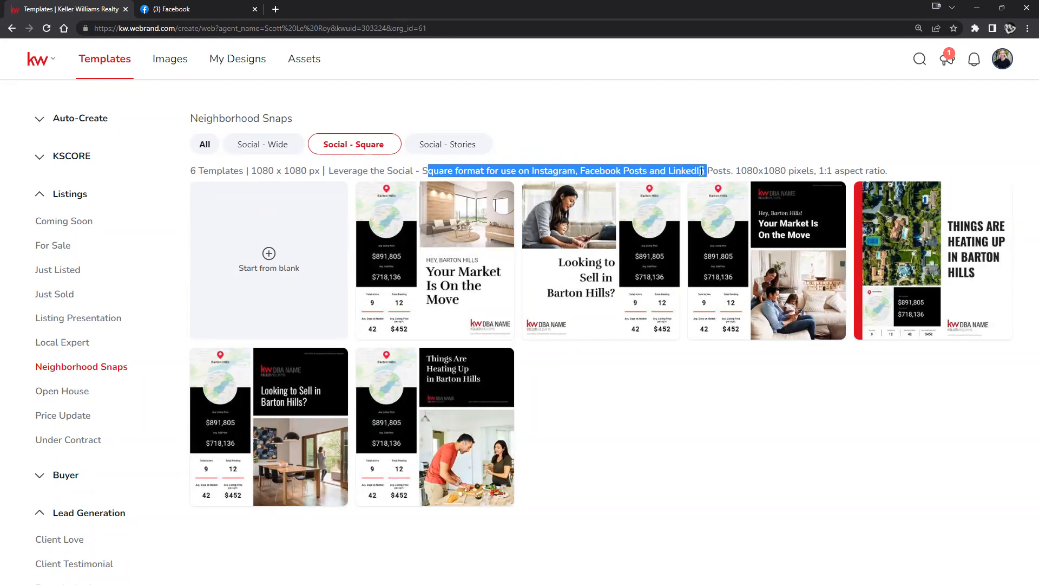
left_click(479, 154)
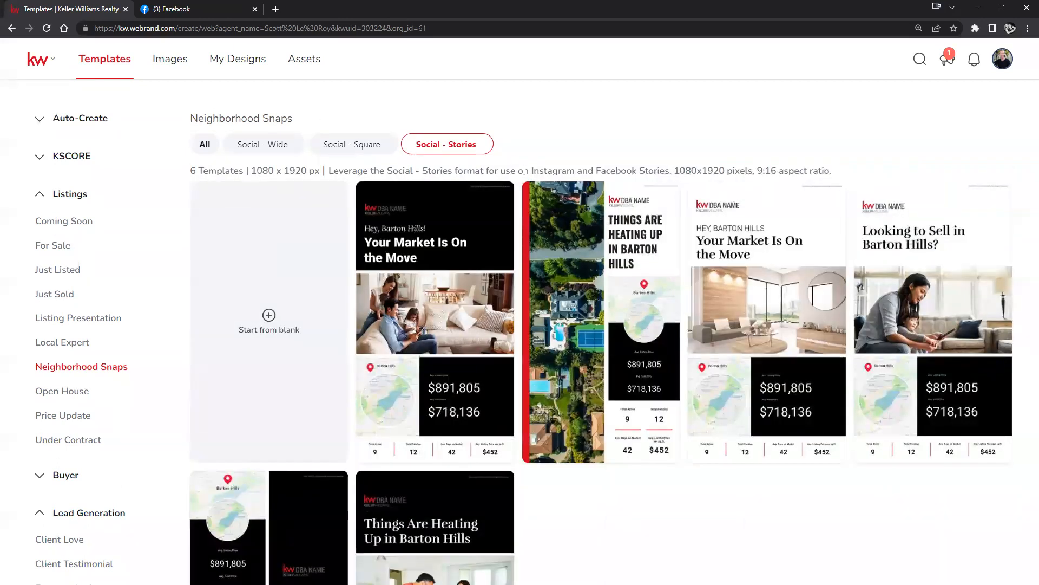
left_click_drag(530, 170, 670, 169)
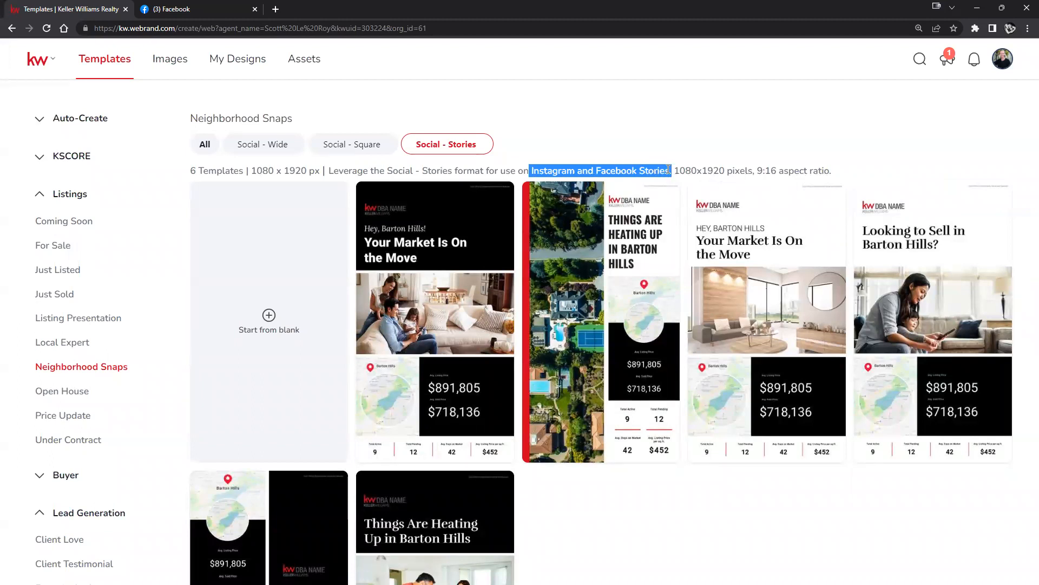
left_click(622, 156)
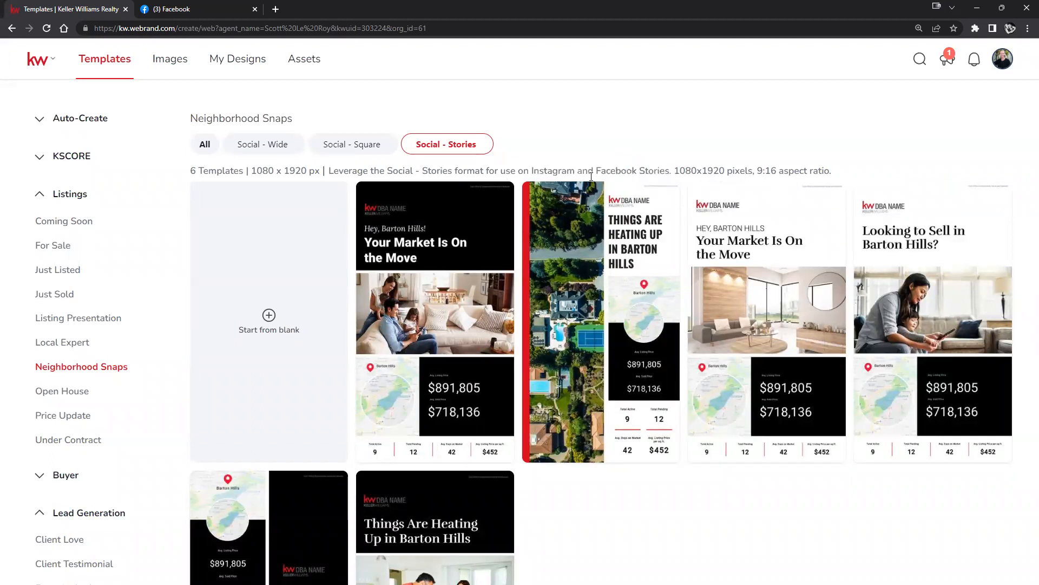
left_click(344, 143)
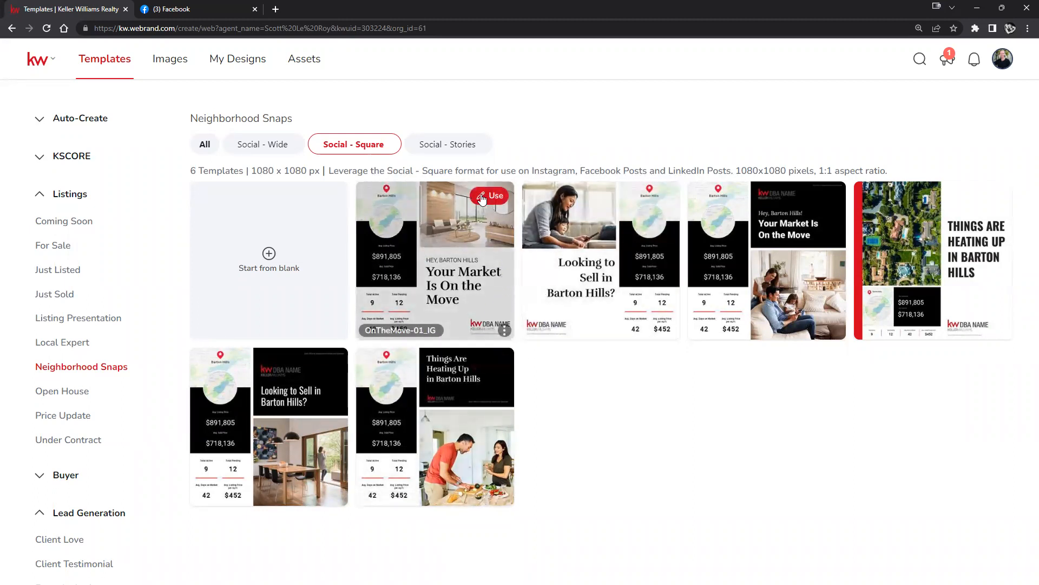
Start a design from the OnTheMove-01_IG square template and dismiss the Pages Menu tip.
left_click(497, 199)
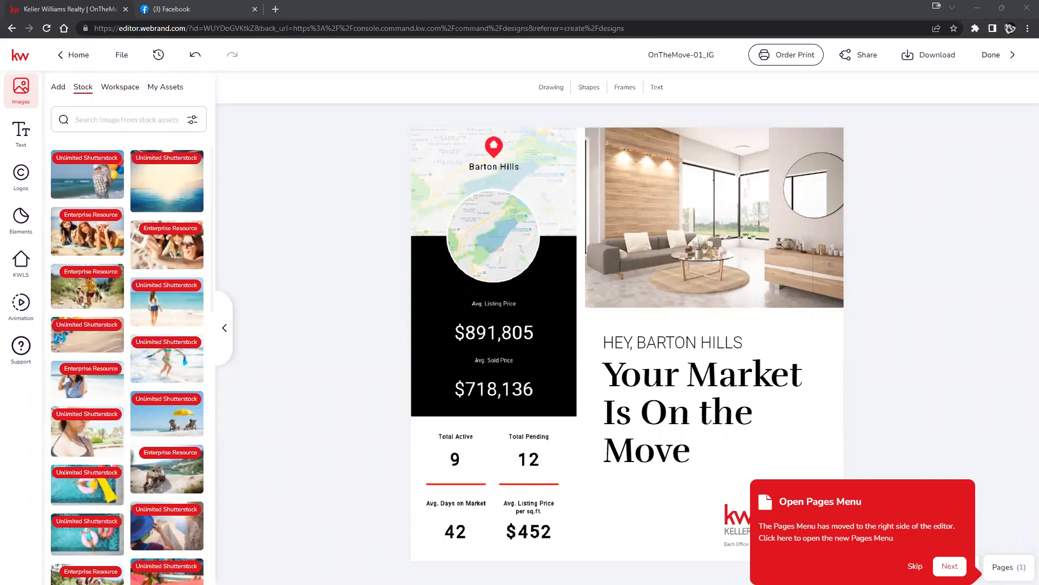
left_click(915, 566)
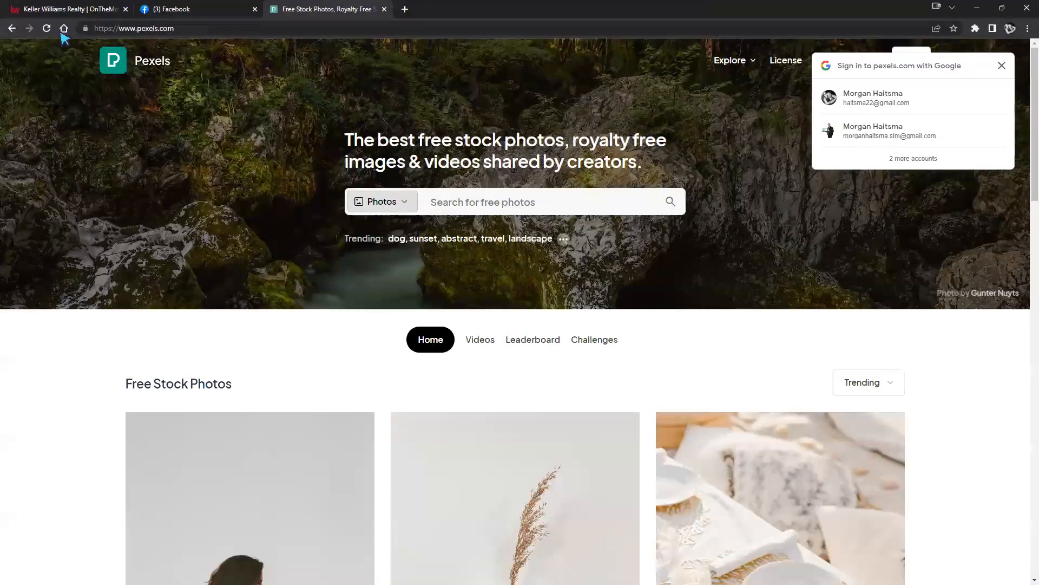
Copy the Pexels page address from the address bar.
left_click(126, 28)
right_click(126, 28)
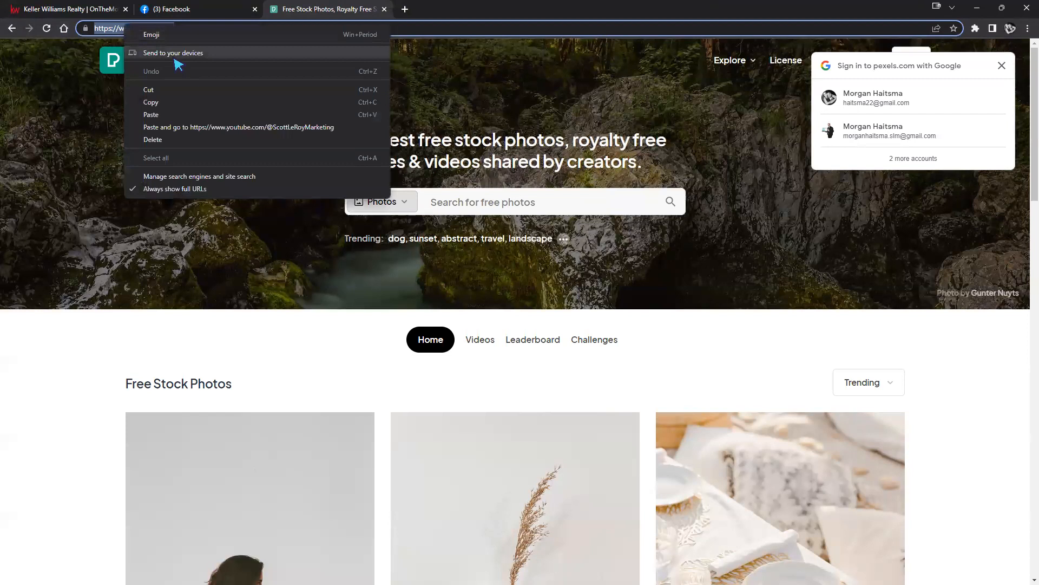
left_click(152, 102)
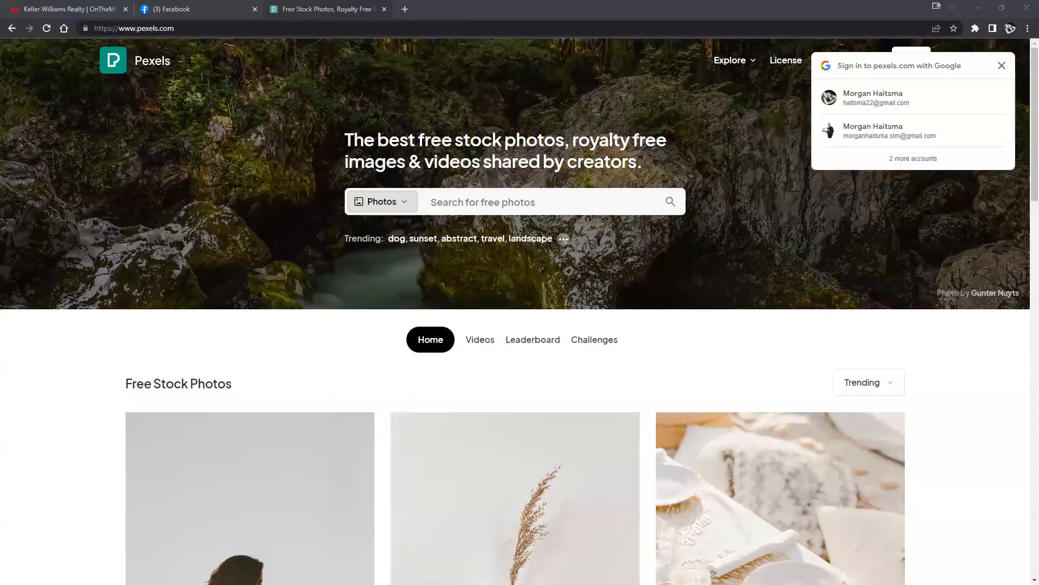
scroll(684, 364, "down", 12)
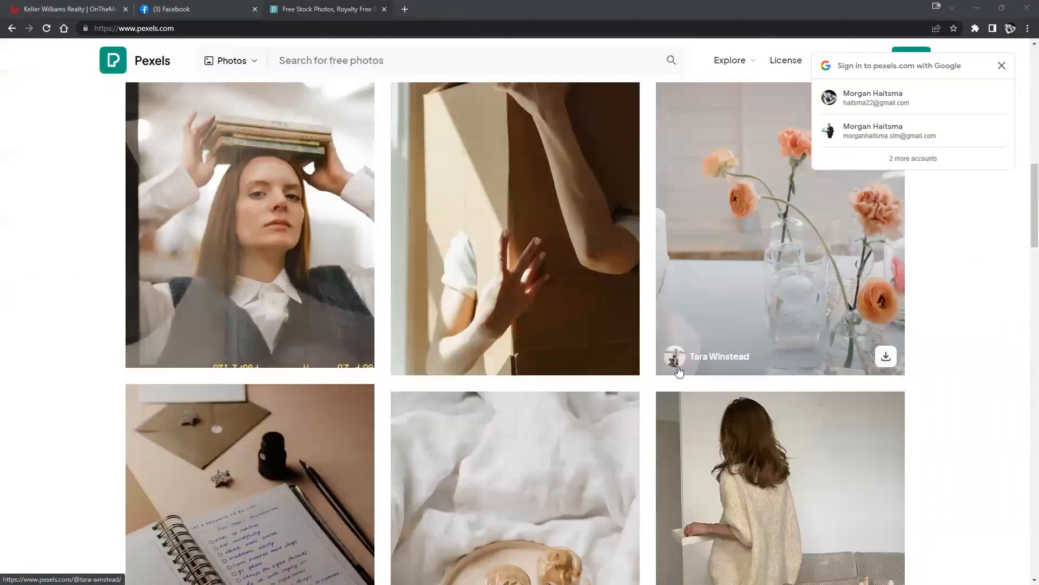
scroll(681, 372, "up", 10)
Search Pexels for 'house' and browse the House Images results.
left_click(515, 202)
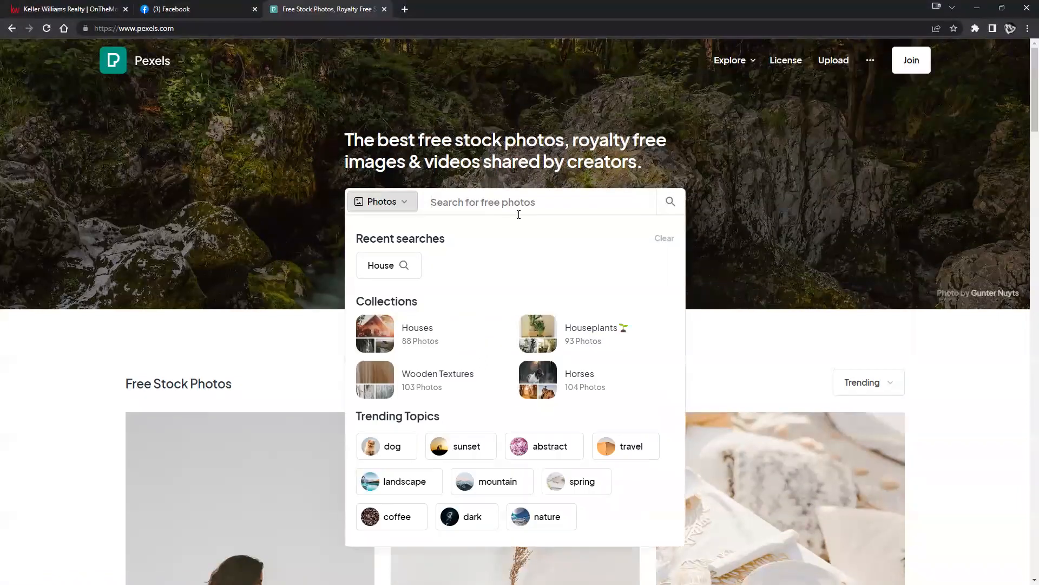
type("house")
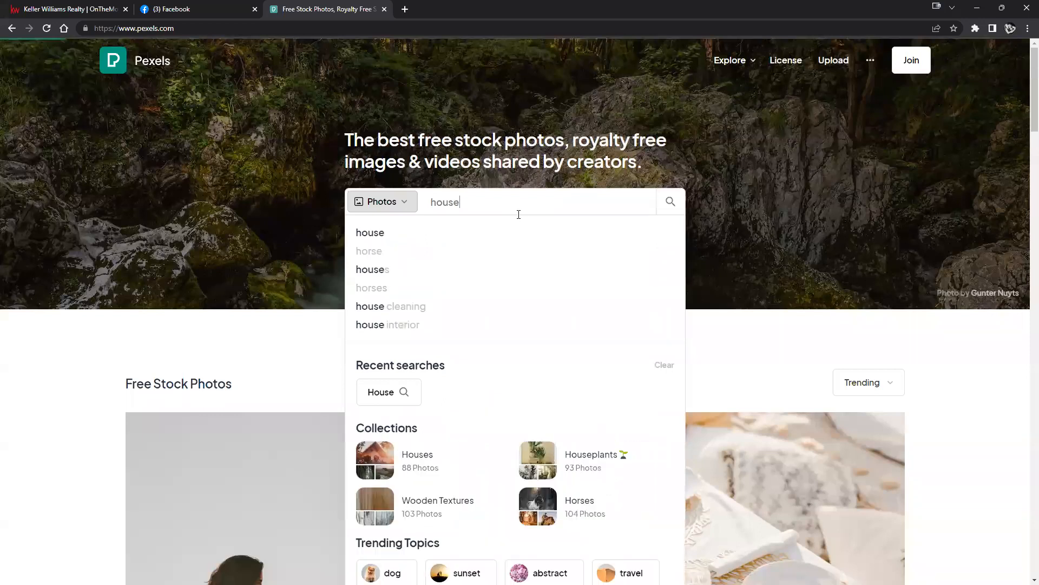
key("Return")
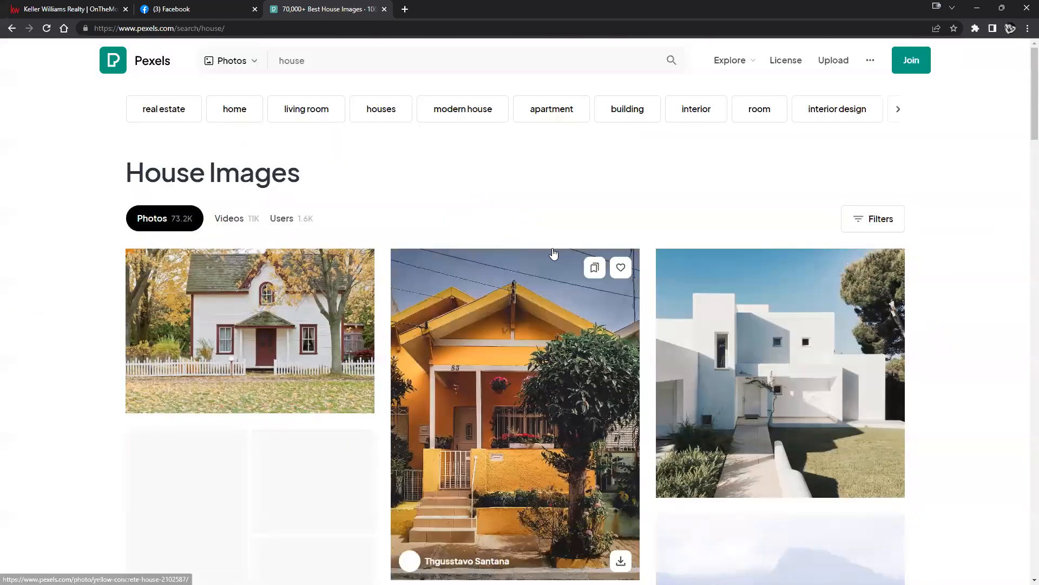
scroll(650, 217, "down", 2)
scroll(438, 241, "down", 9)
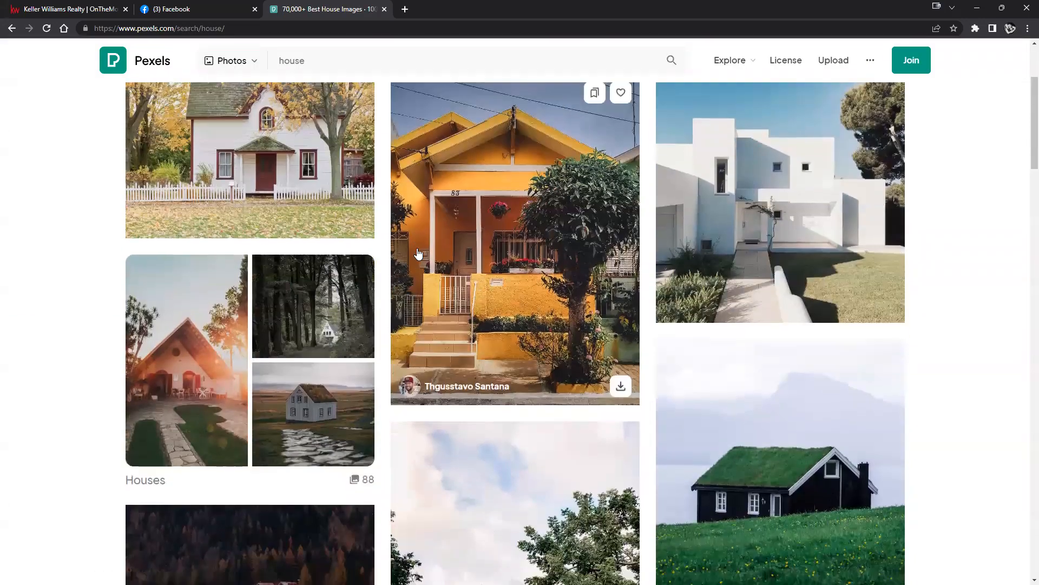
scroll(438, 245, "up", 1)
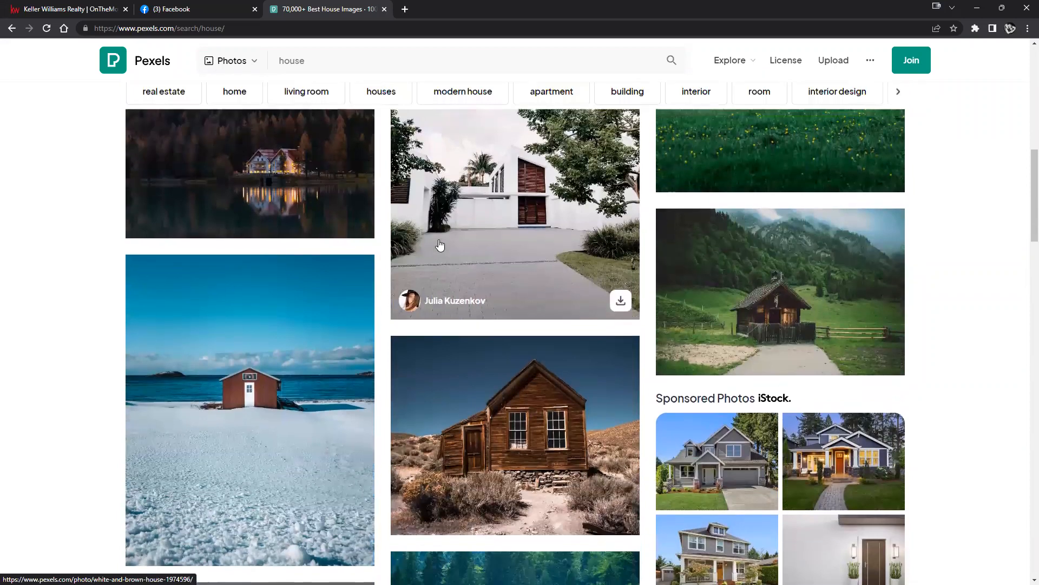
Download the lakeside house photo, resuming the download after it fails.
left_click(357, 285)
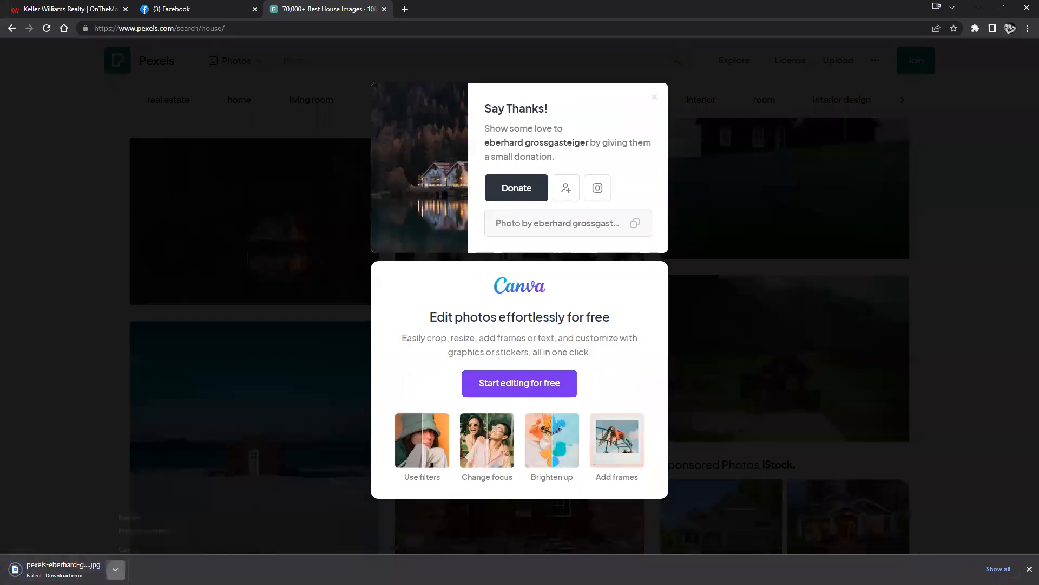
left_click(115, 569)
left_click(137, 520)
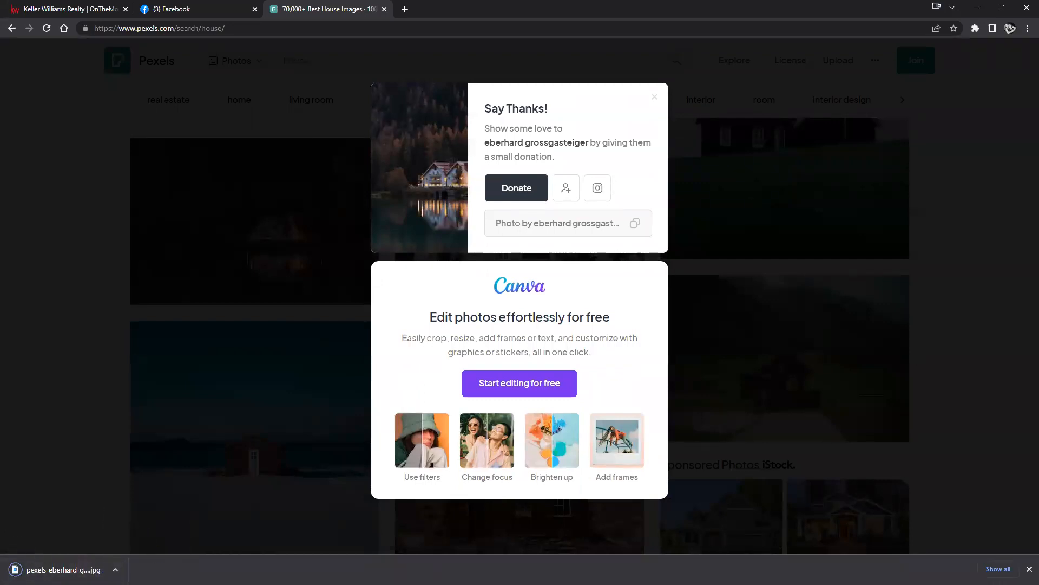
Show the downloaded photo in its folder and return to the KW Designs editor tab.
left_click(114, 569)
left_click(147, 533)
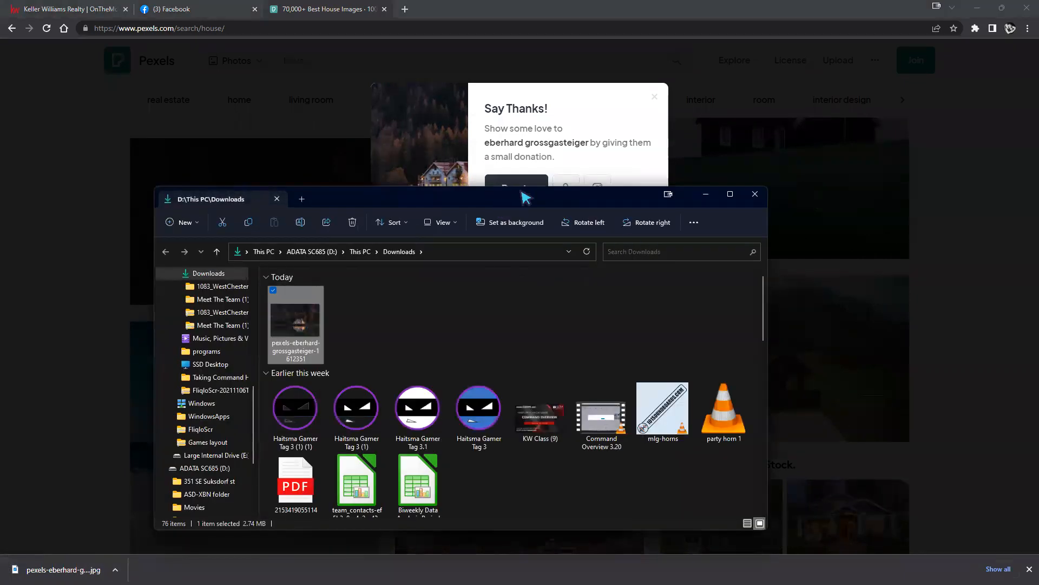
left_click(814, 134)
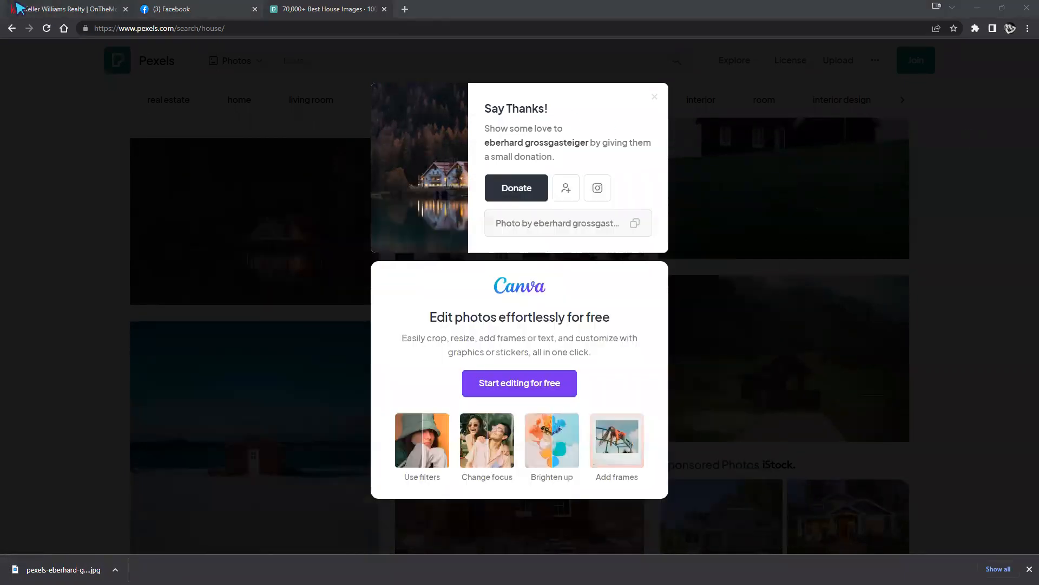
left_click(68, 9)
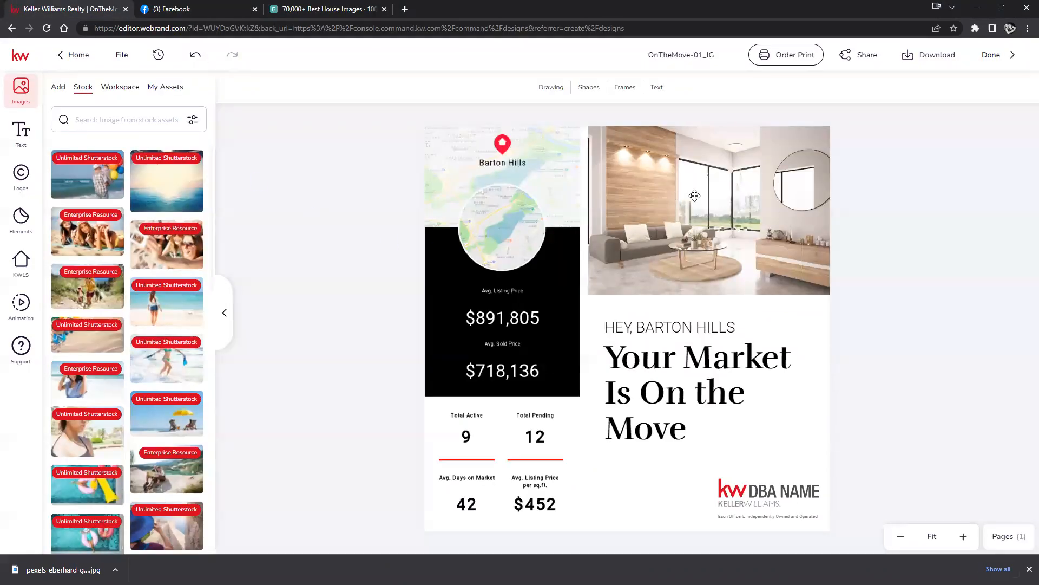
Upload the lakeside house JPG and drop it into the top-right photo frame.
left_click(57, 88)
left_click_drag(600, 193, 105, 227)
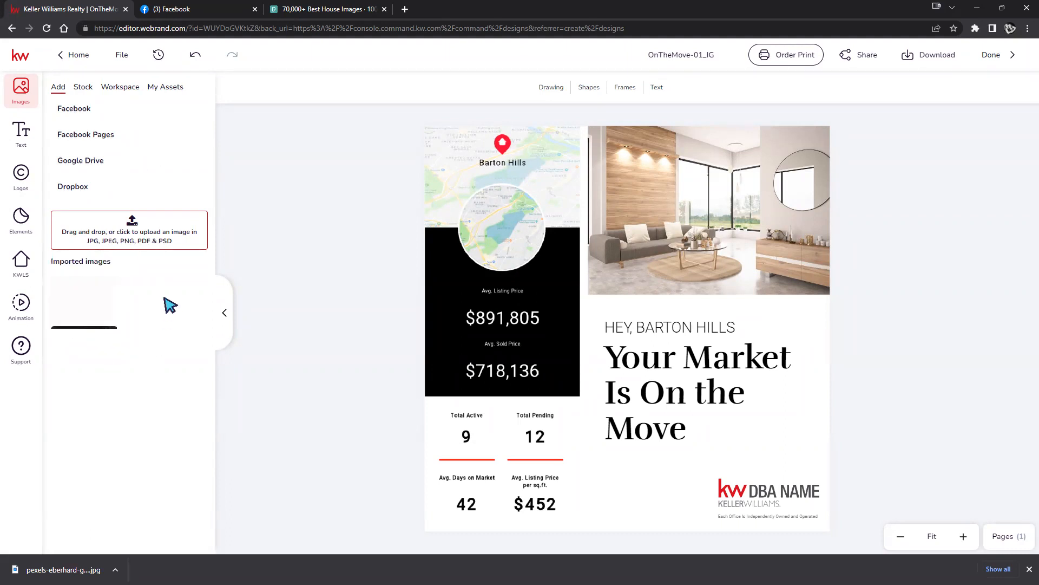
mouse_move(89, 315)
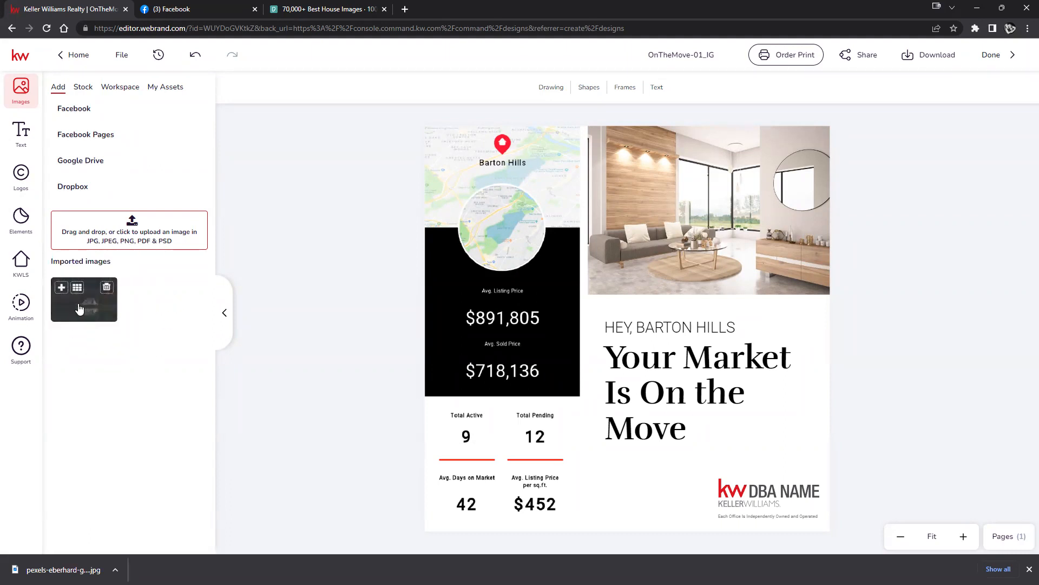
left_click_drag(92, 307, 676, 220)
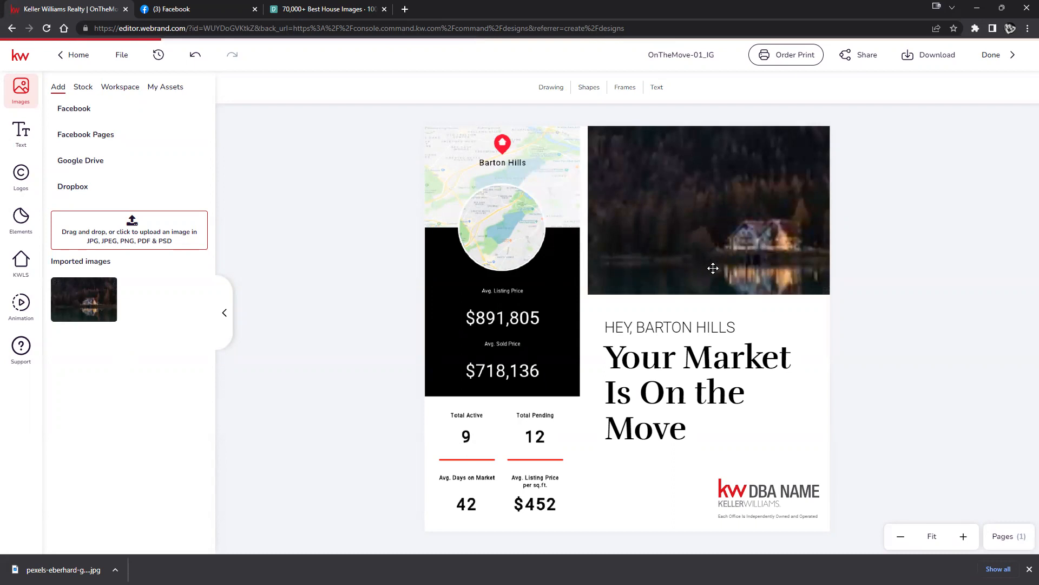
Shift the house photo slightly right within its frame and confirm the position.
left_click(727, 227)
double_click(727, 227)
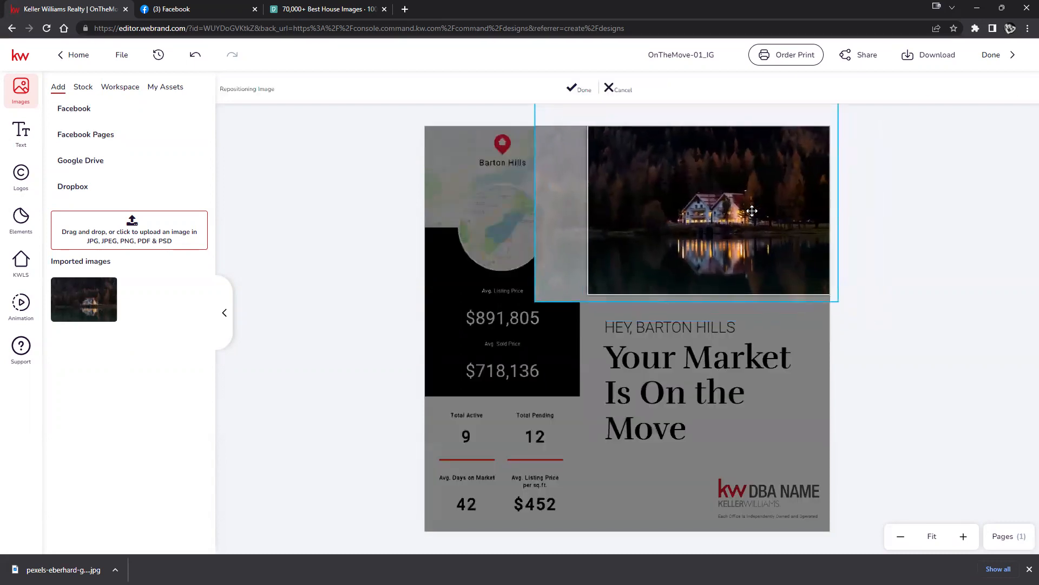
mouse_move(750, 212)
left_mouse_down()
mouse_move(784, 208)
mouse_move(765, 213)
left_mouse_up()
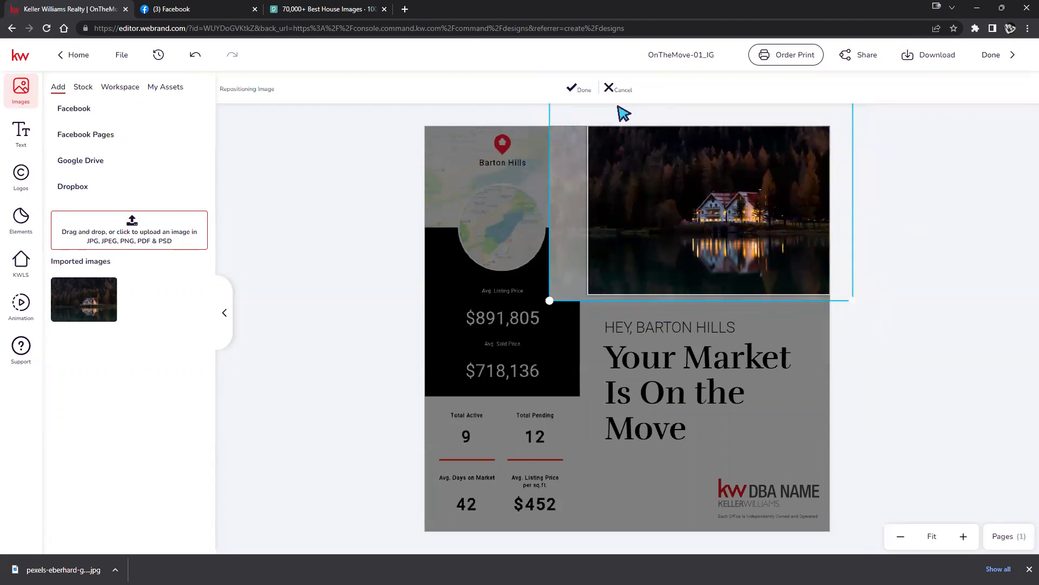
left_click(578, 89)
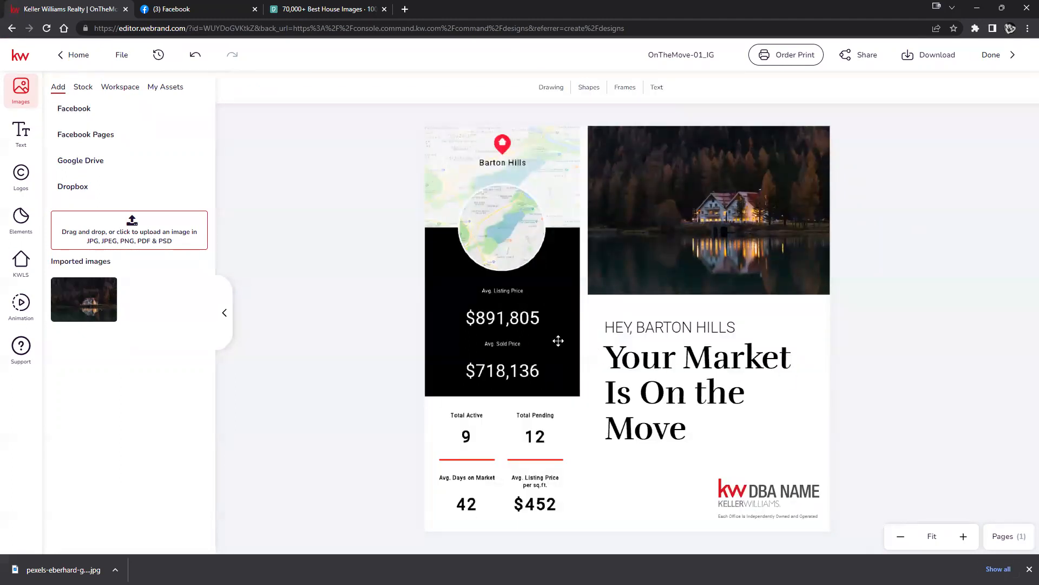
Search KWLS Snapshots for 'plum ridge' and expand the Plum Ridge, Winston, Oregon result.
left_click(18, 268)
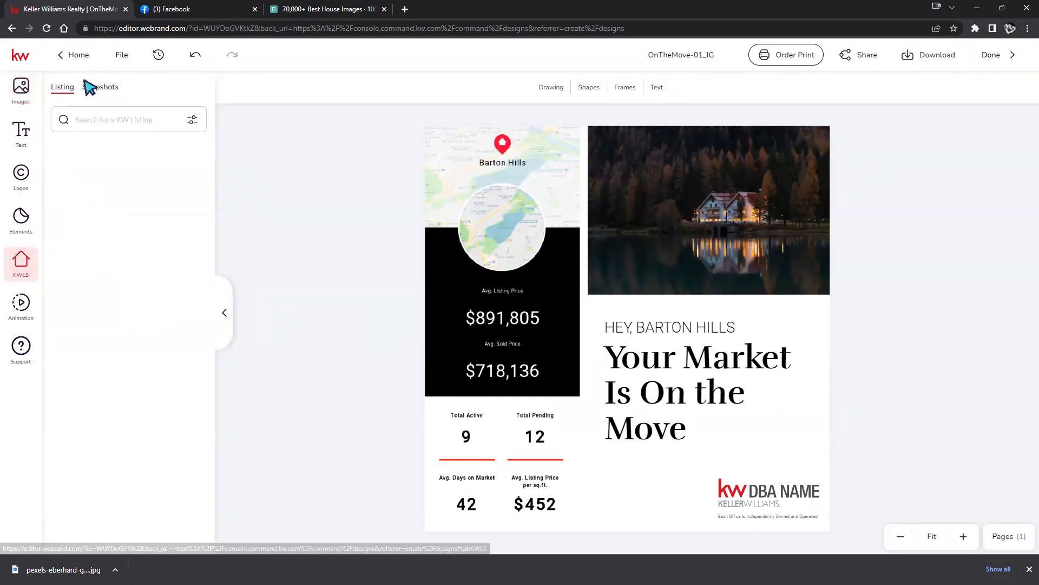
left_click(95, 92)
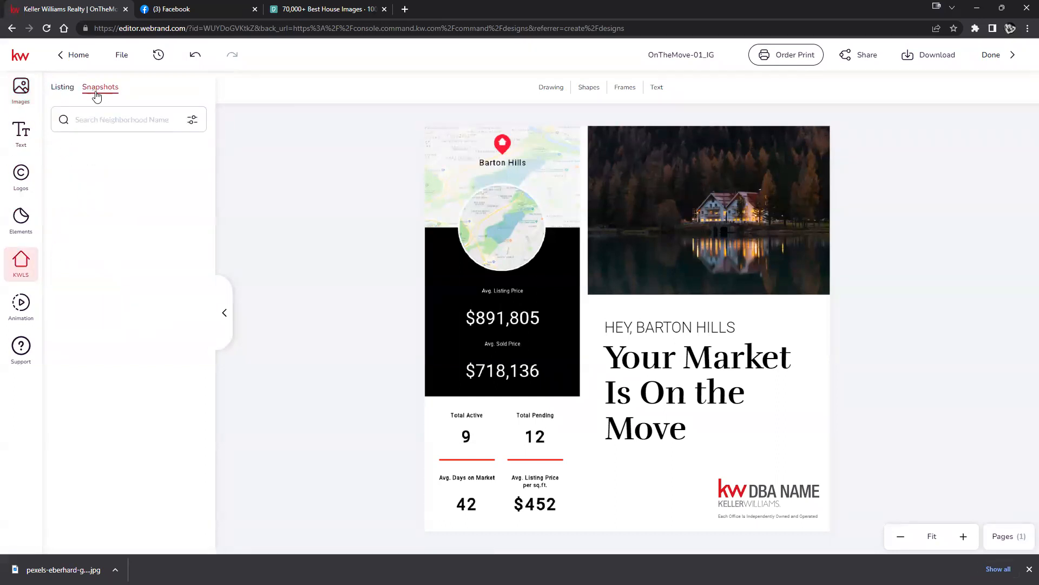
left_click(111, 120)
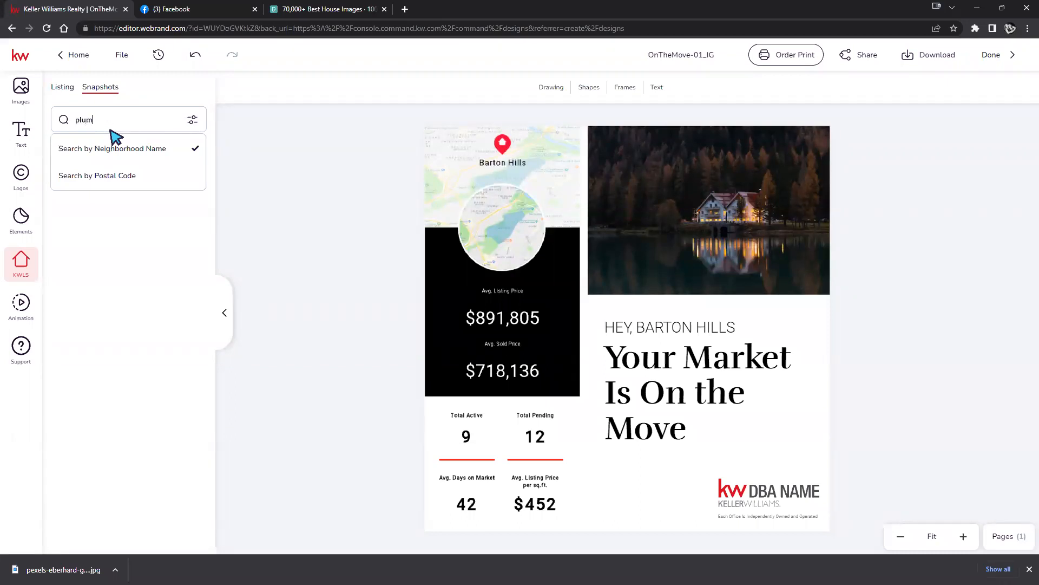
key("Return")
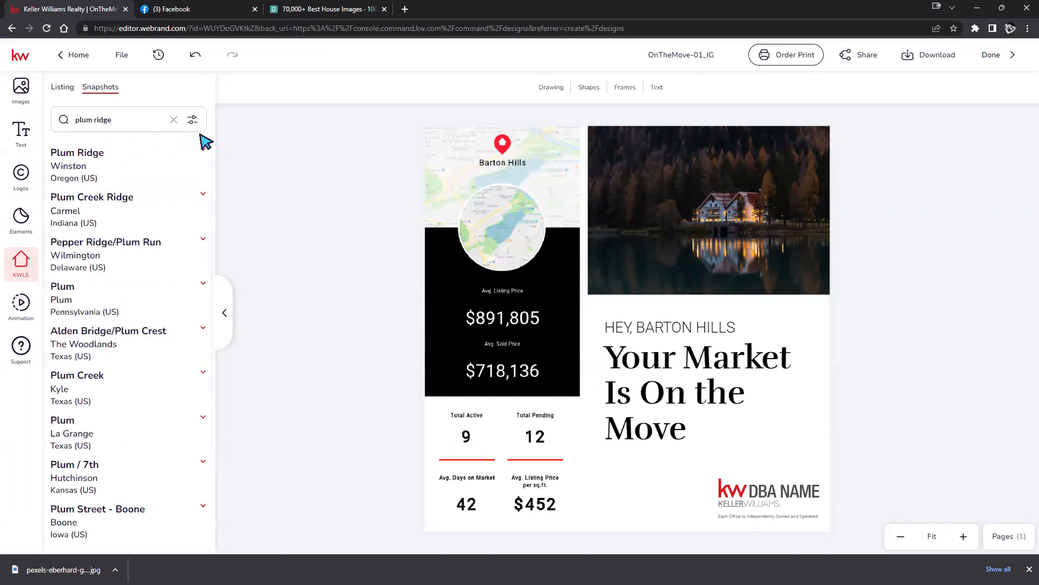
left_click(203, 150)
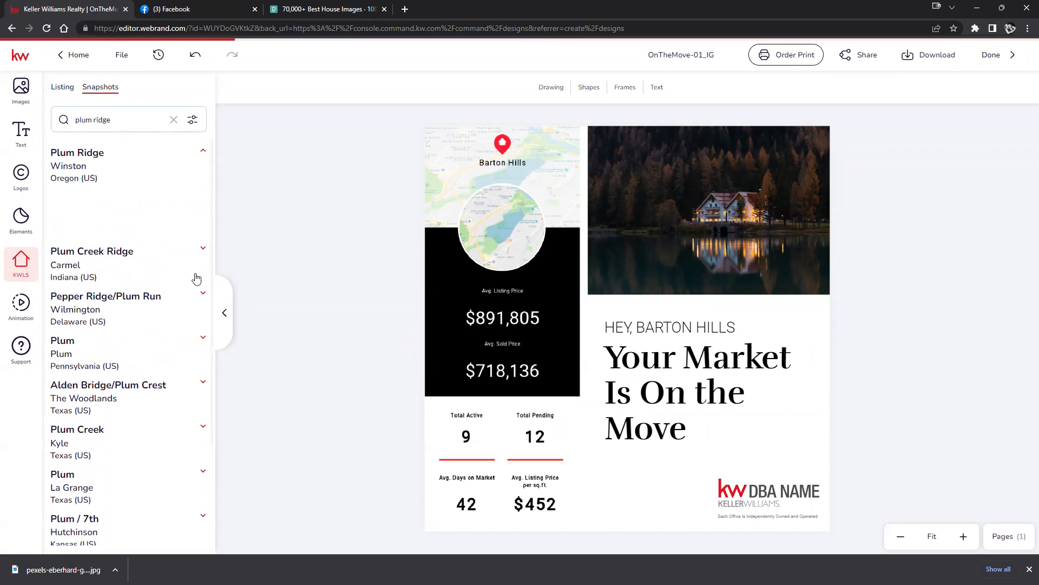
left_click(202, 150)
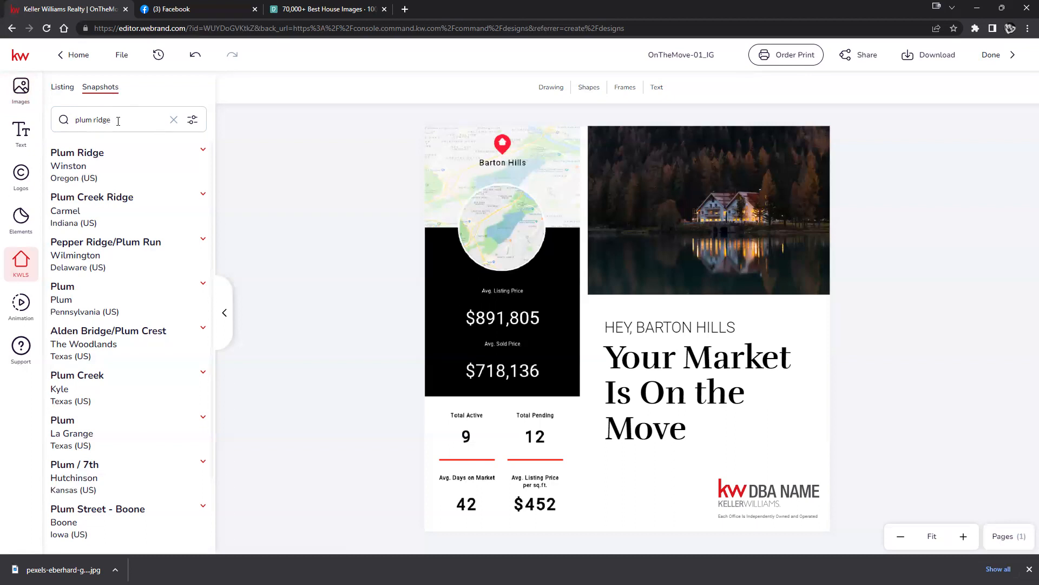
left_click(204, 161)
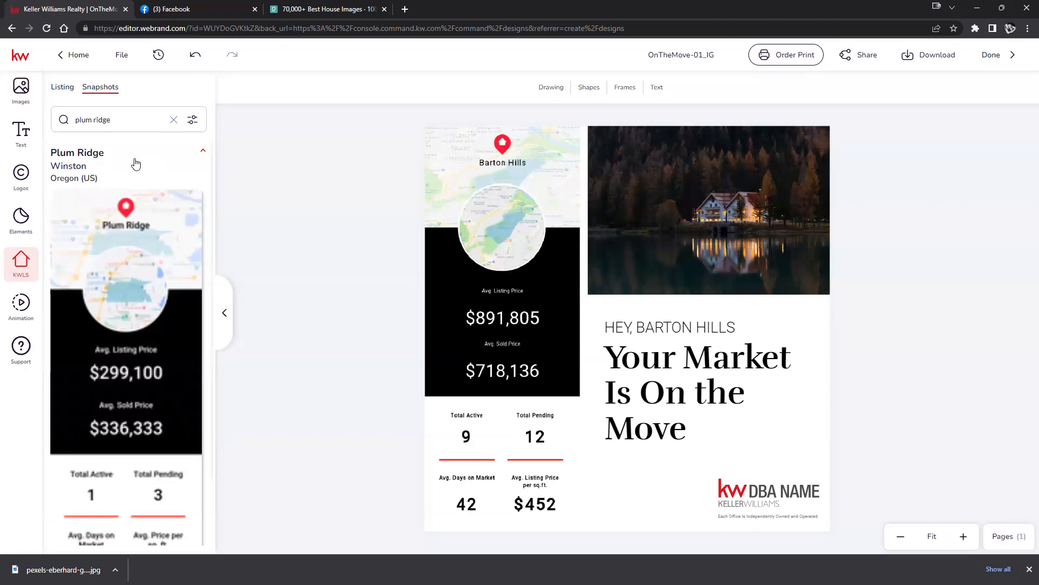
scroll(135, 163, "down", 7)
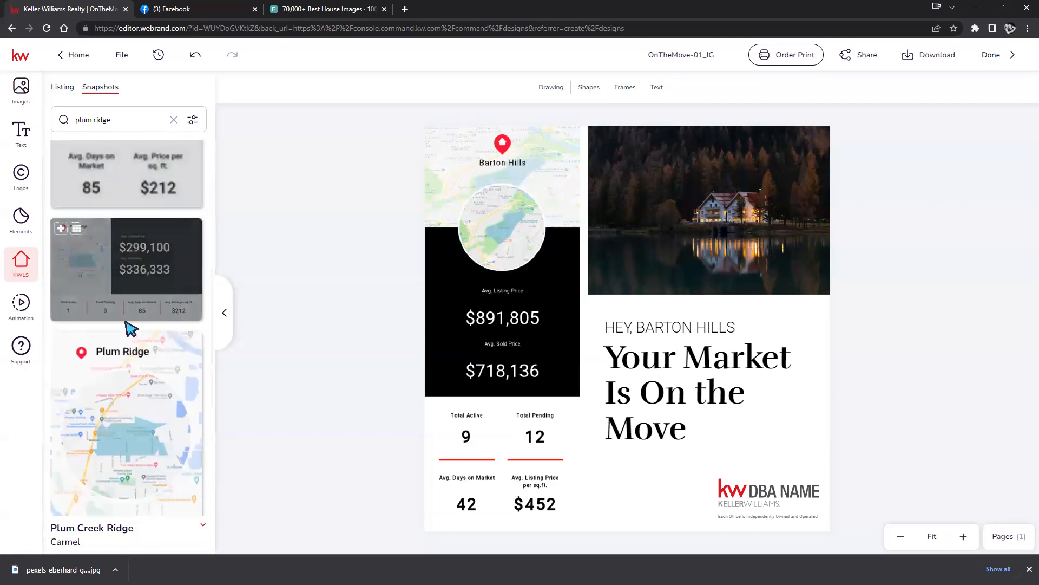
scroll(135, 341, "down", 3)
scroll(156, 374, "up", 3)
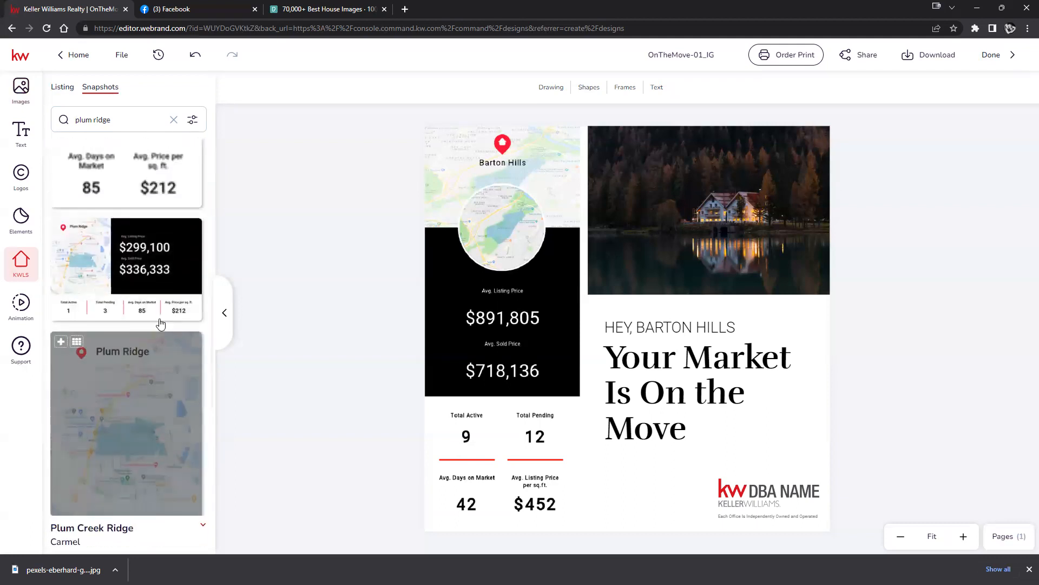
scroll(160, 323, "up", 5)
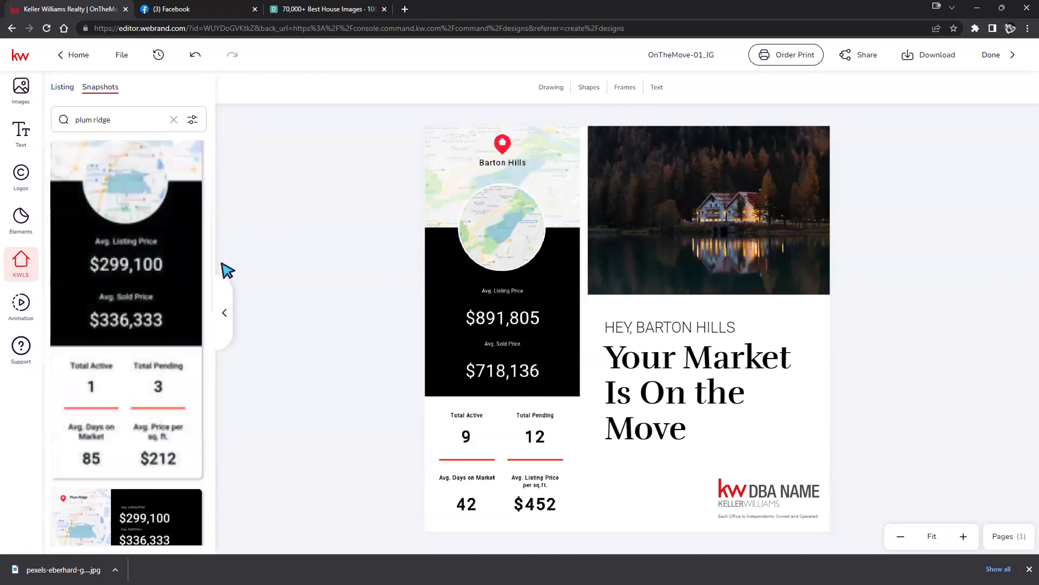
Drop the Plum Ridge snapshot onto the design and change BARTON HILLS to PLUM RIDGE in the heading.
left_click_drag(185, 261, 502, 272)
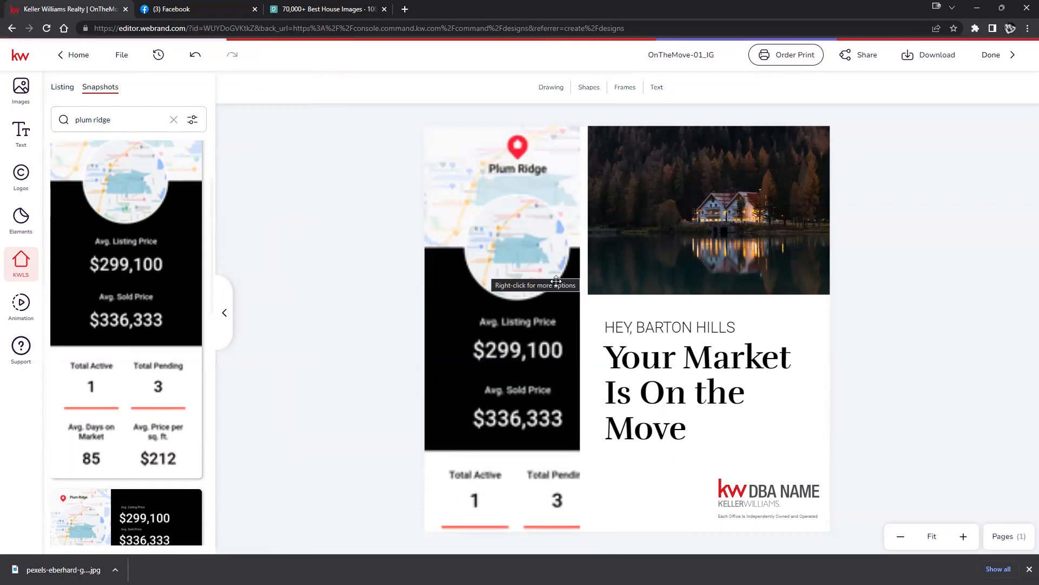
double_click(666, 326)
left_click_drag(737, 327, 647, 327)
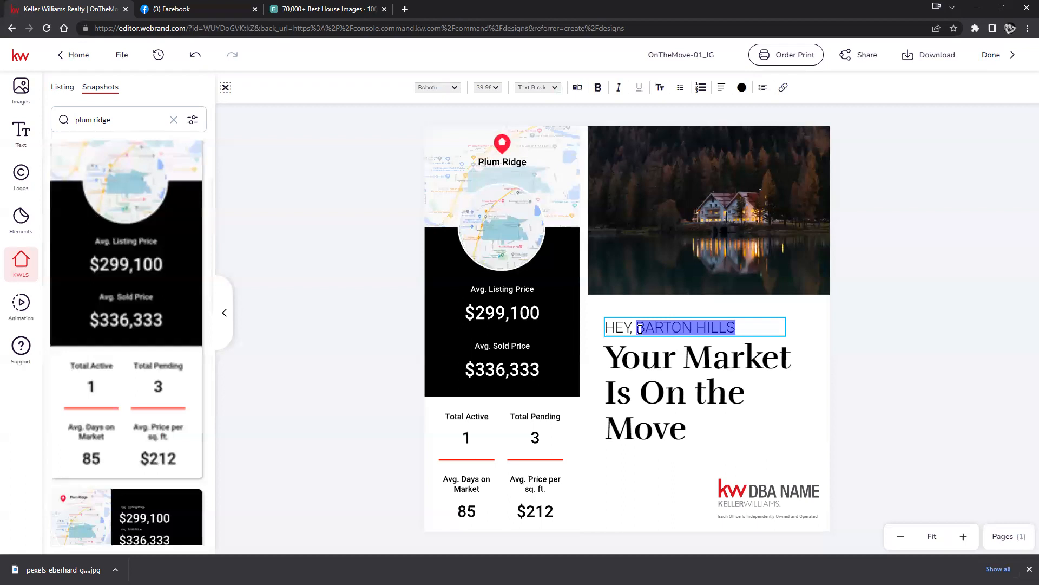
type("PLU")
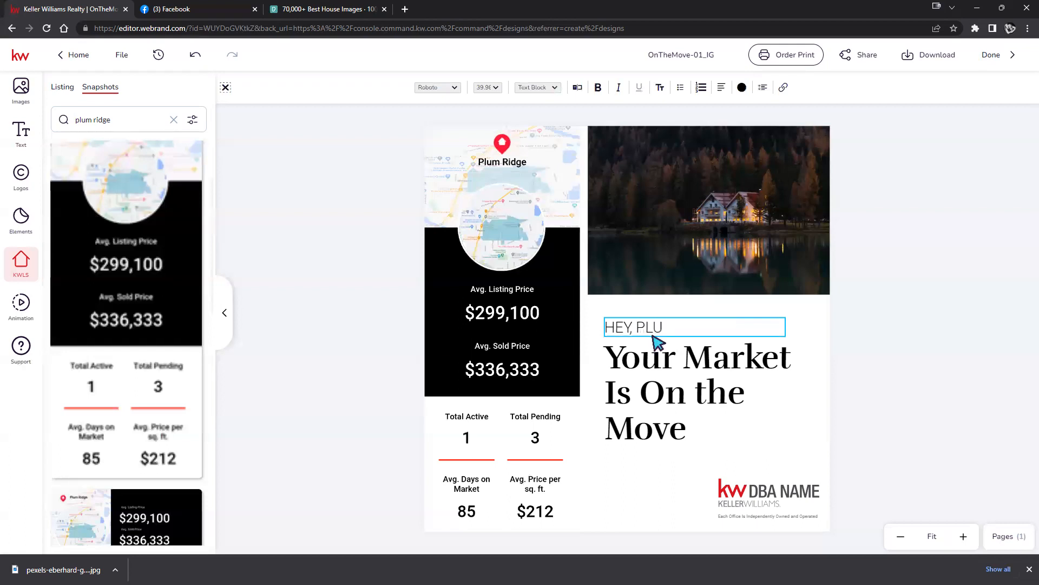
type("M RIDGE")
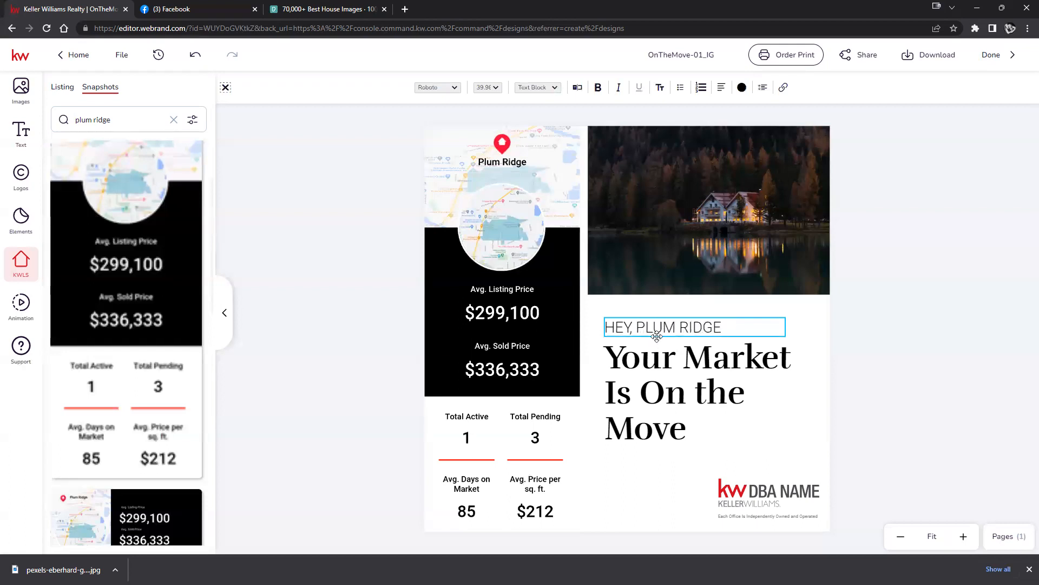
Finish the heading and replace the DBA NAME logo with the SLM logo from Logos > My Assets.
key("Escape")
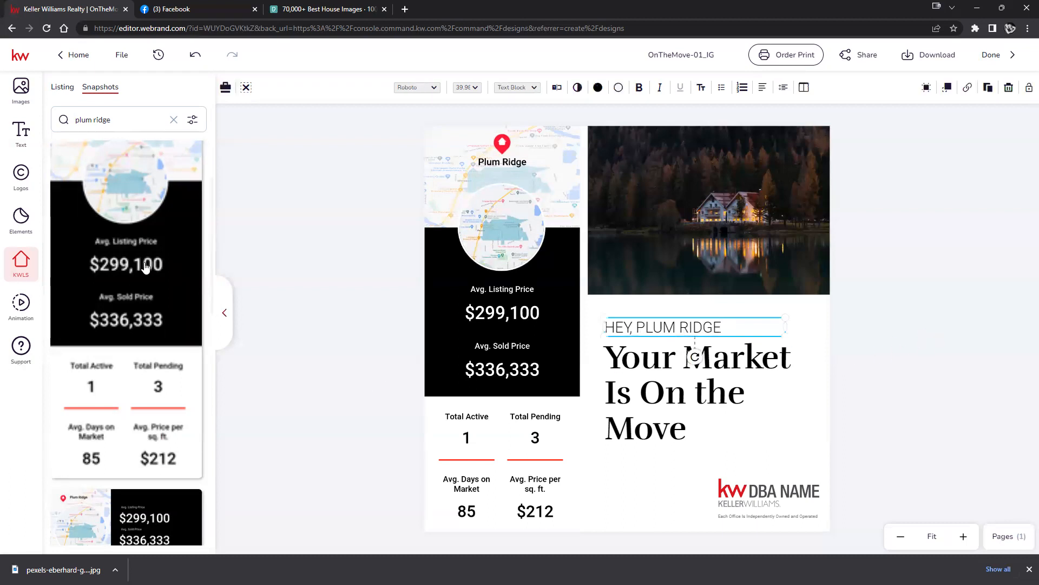
left_click(22, 89)
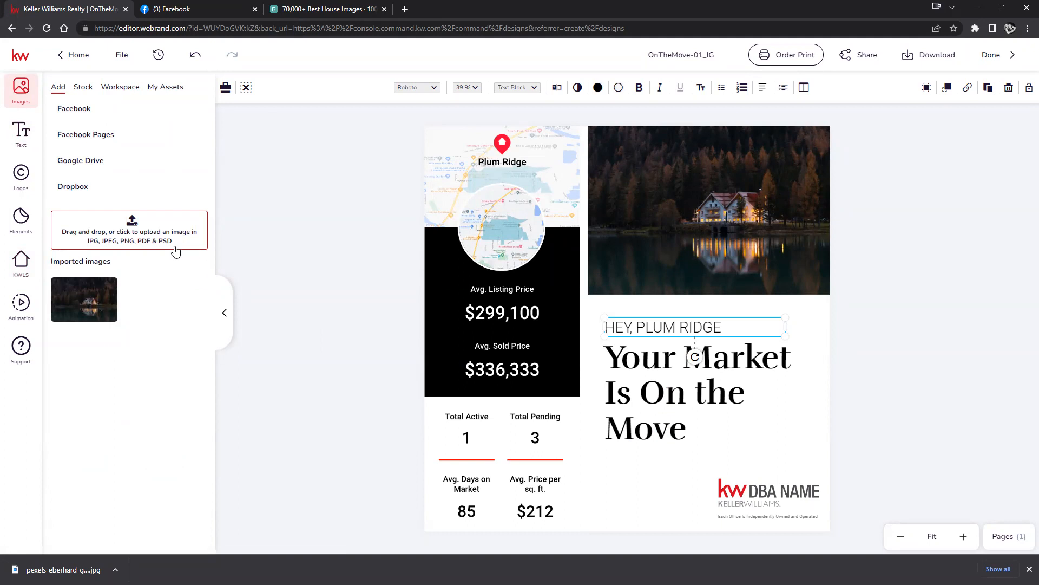
left_click(16, 178)
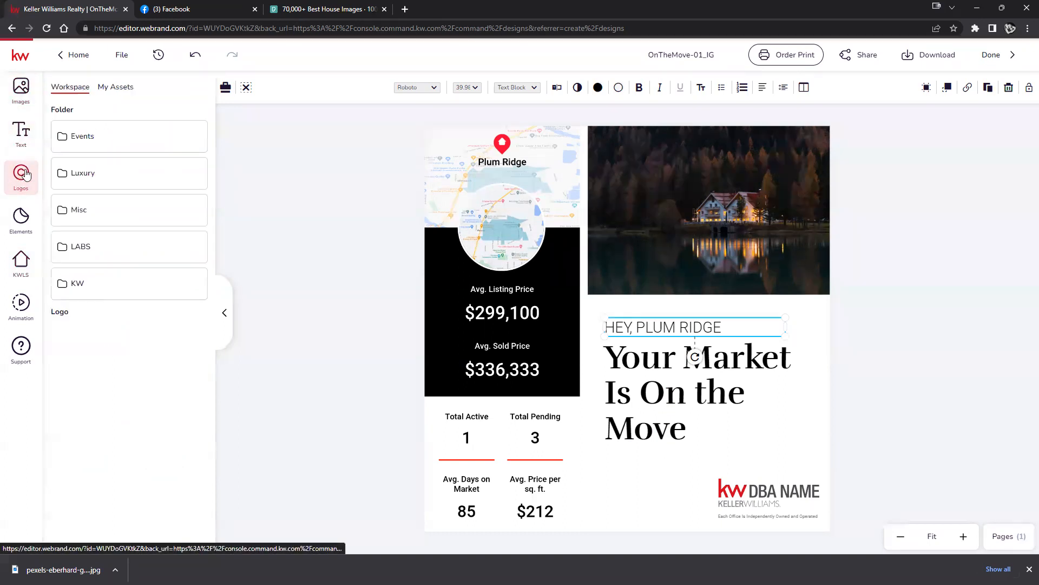
left_click(121, 88)
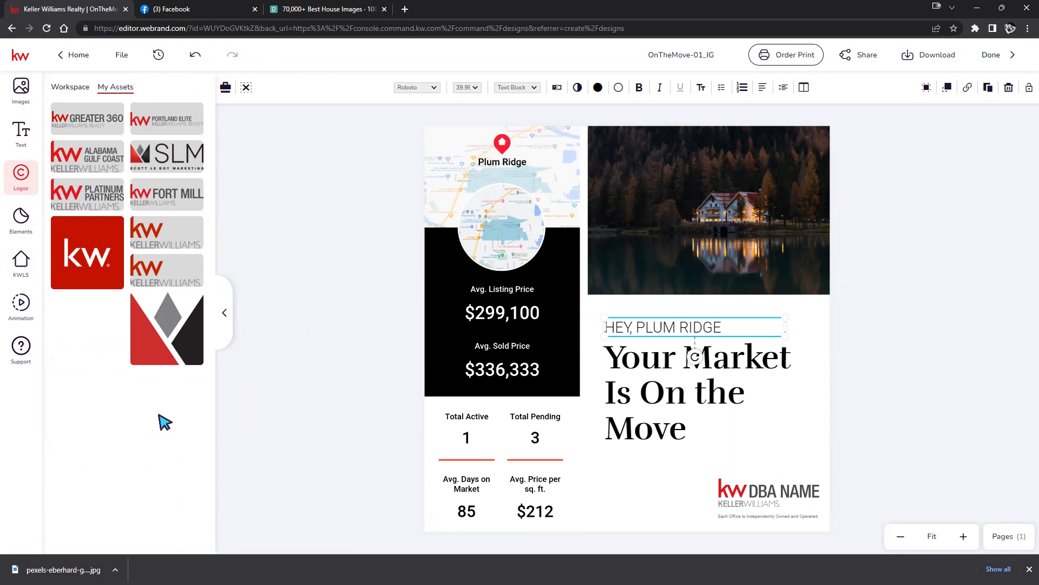
mouse_move(292, 195)
left_mouse_down()
mouse_move(490, 306)
mouse_move(698, 468)
mouse_move(757, 486)
left_mouse_up()
left_click(877, 436)
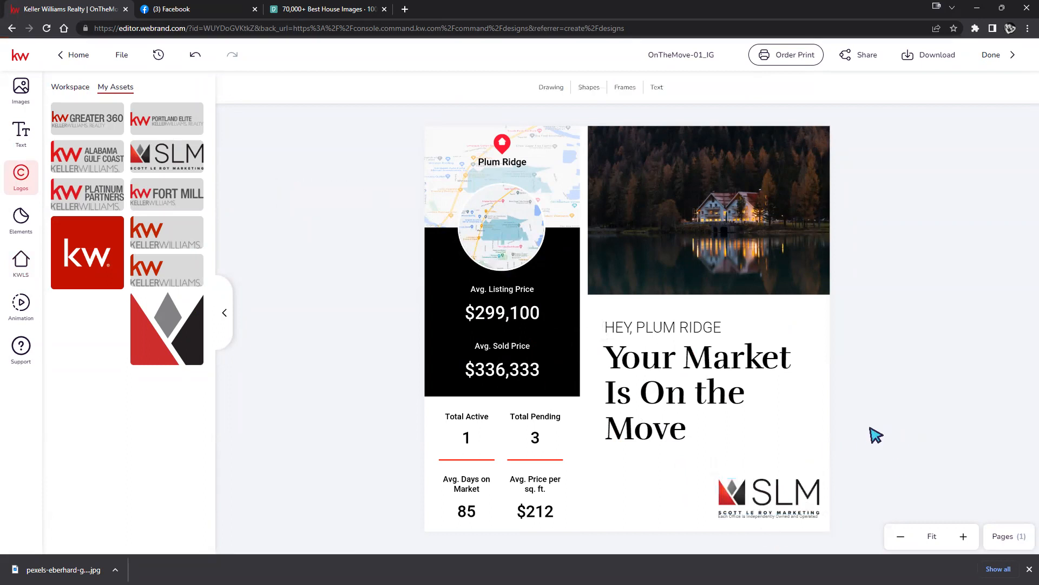
left_click(779, 488)
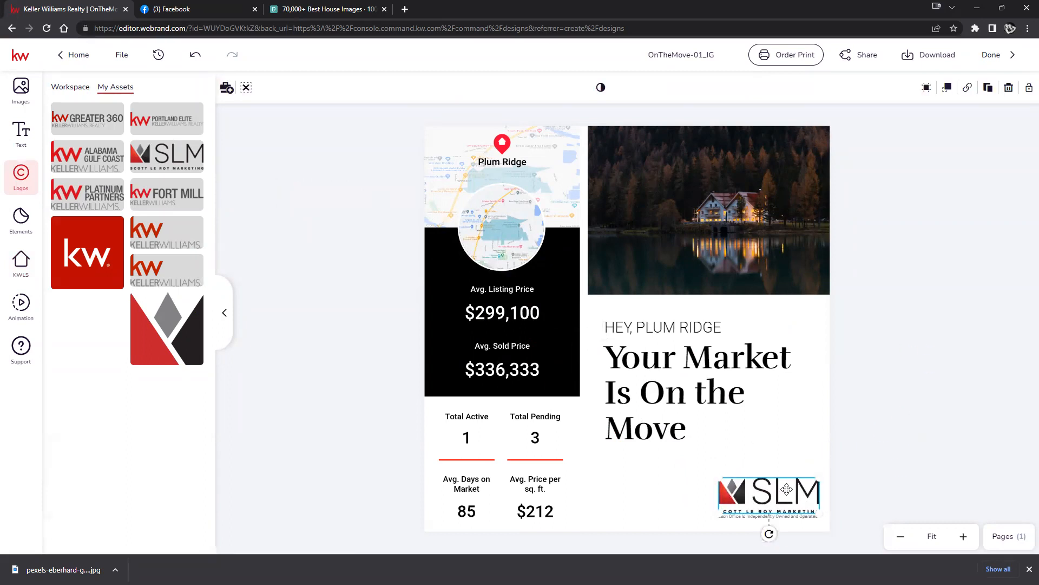
left_click(887, 462)
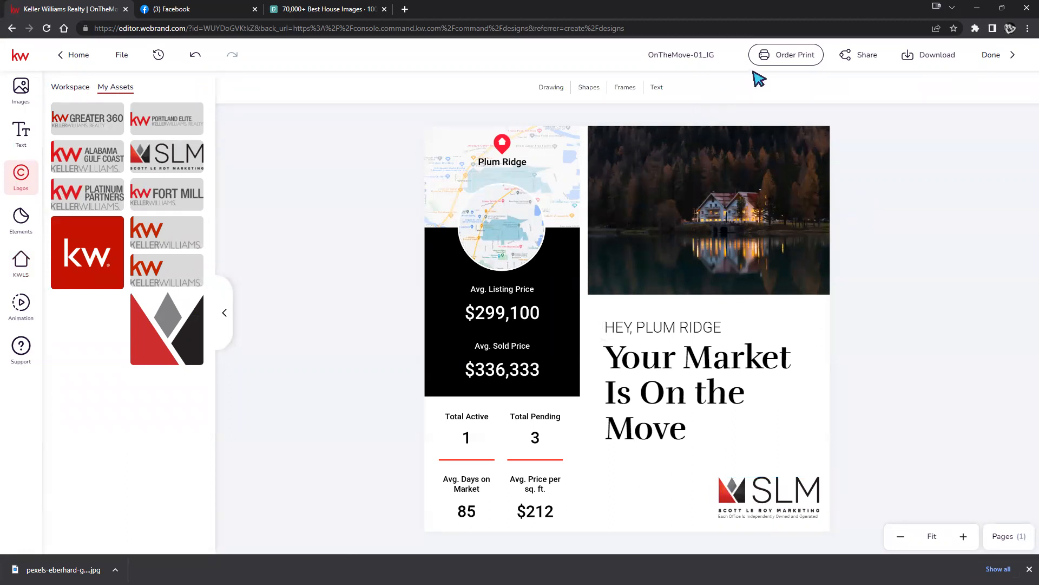
Download the post as OnTheMove-01_IG.png, open it to check, then close the viewer.
left_click(932, 58)
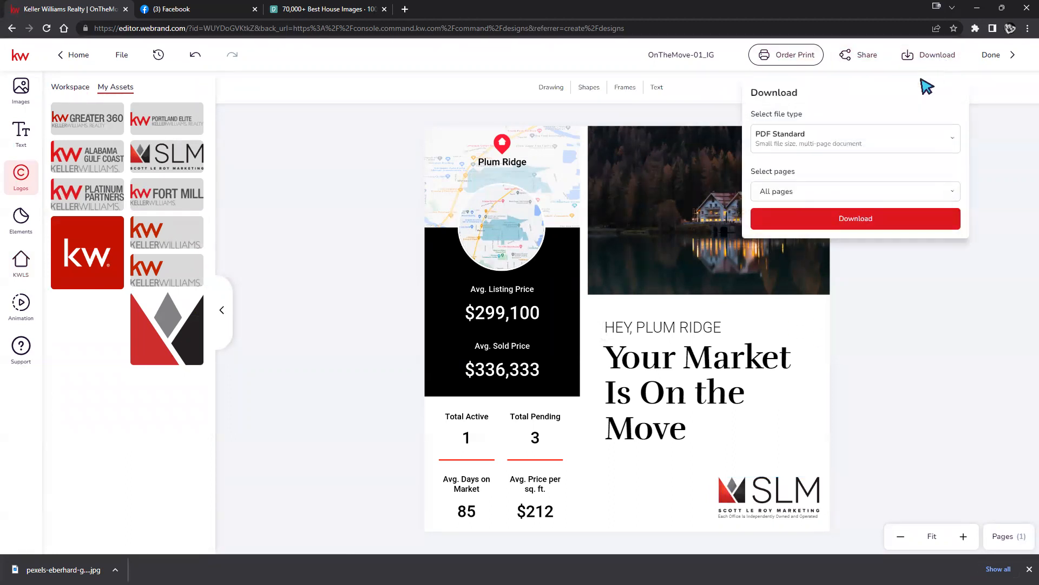
left_click(953, 139)
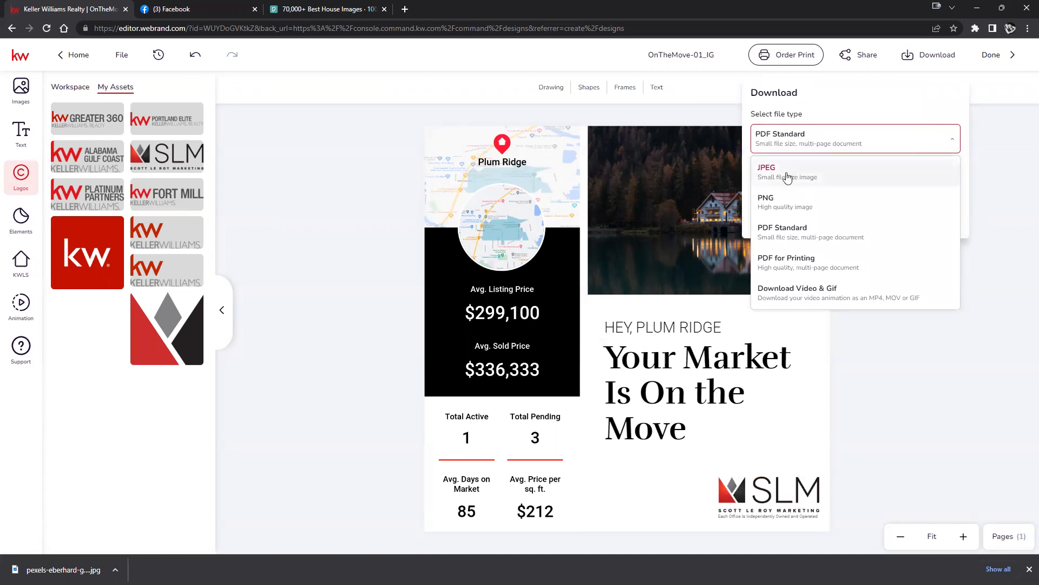
left_click(786, 200)
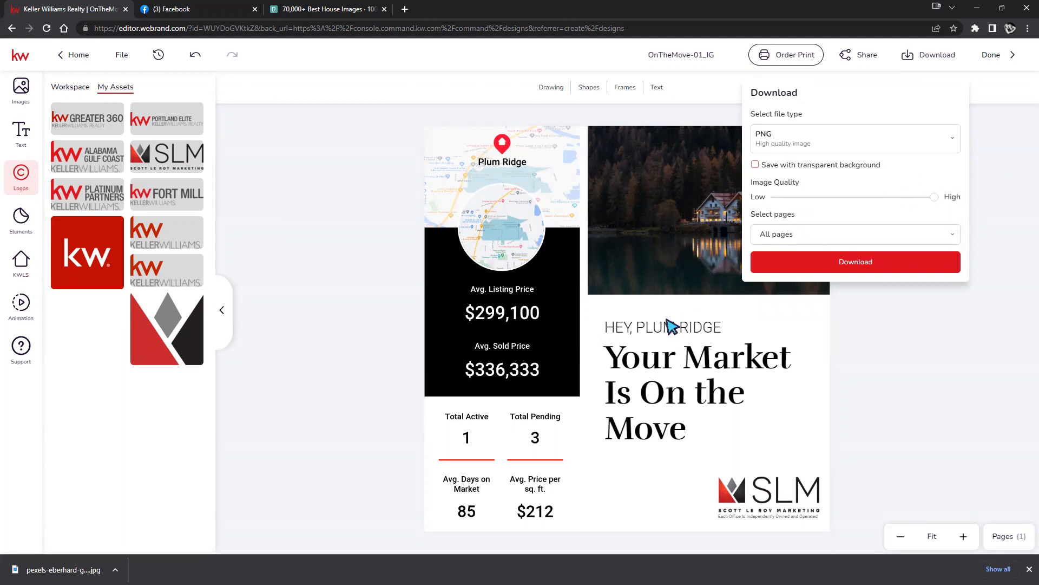
left_click(840, 263)
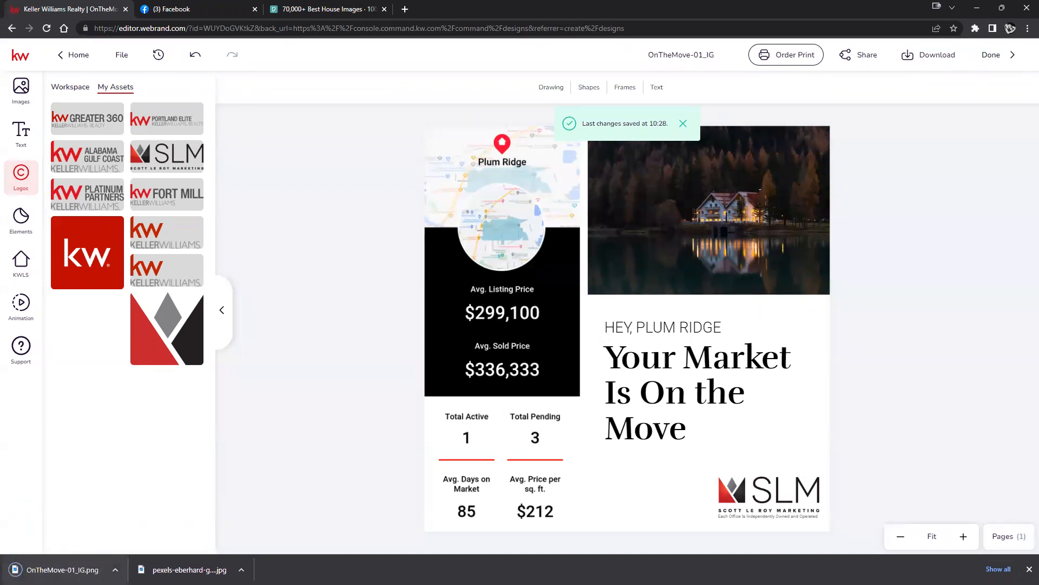
left_click(63, 570)
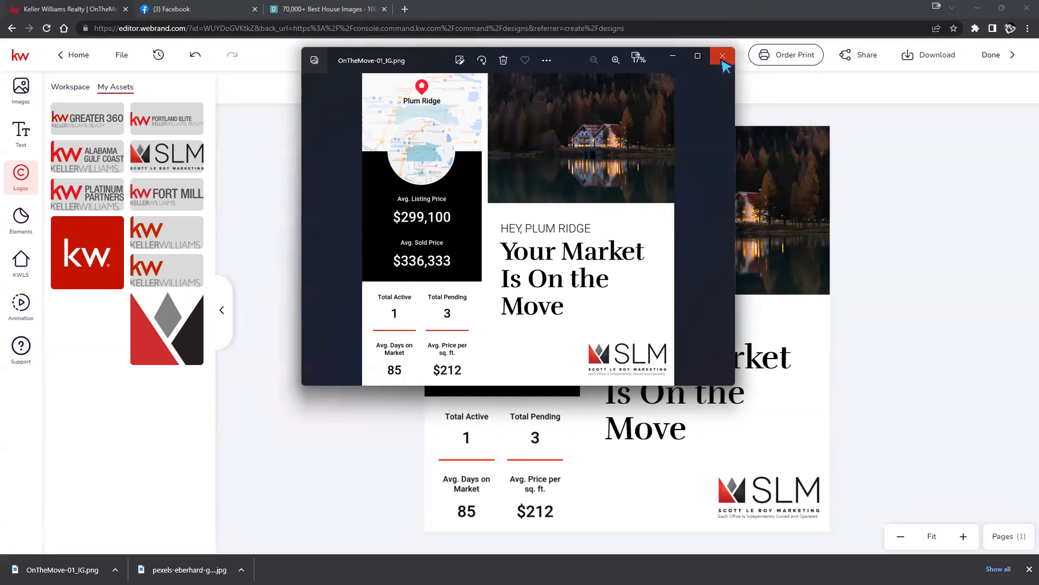
left_click(723, 57)
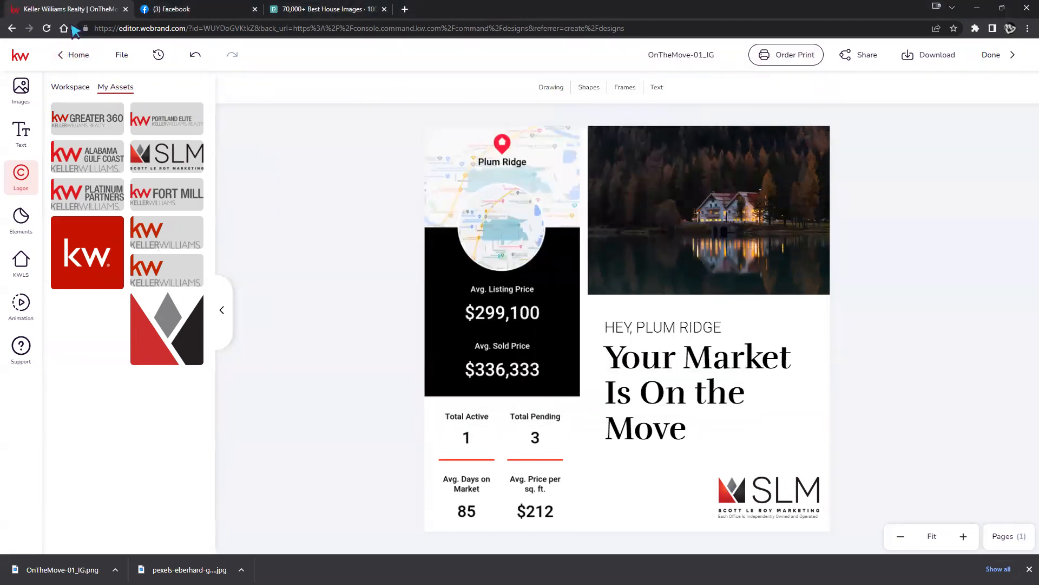
Browse the template library to Holiday > April and start a design from the Happy Tax Day template.
left_click(69, 55)
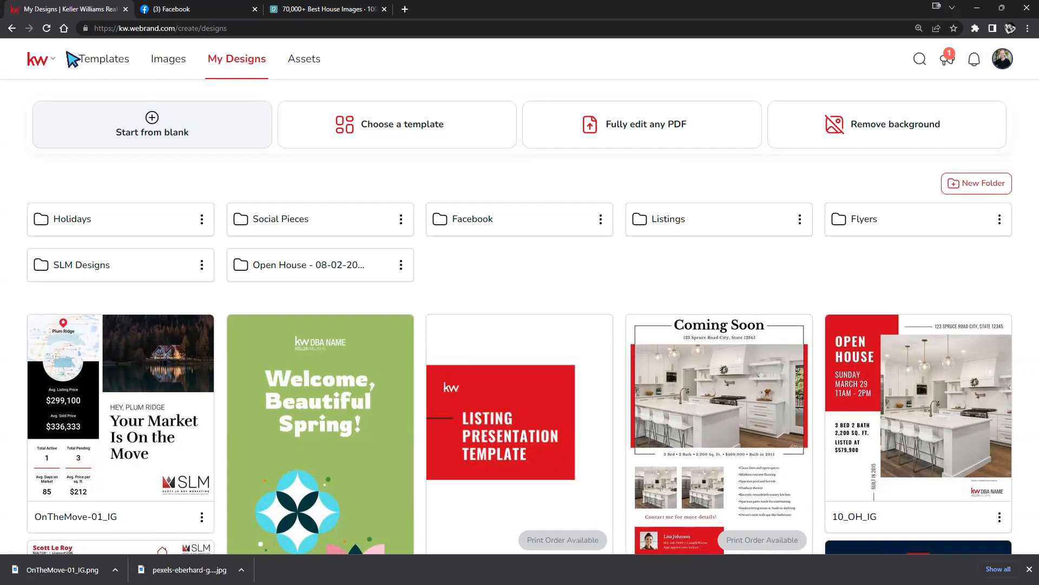
left_click(108, 57)
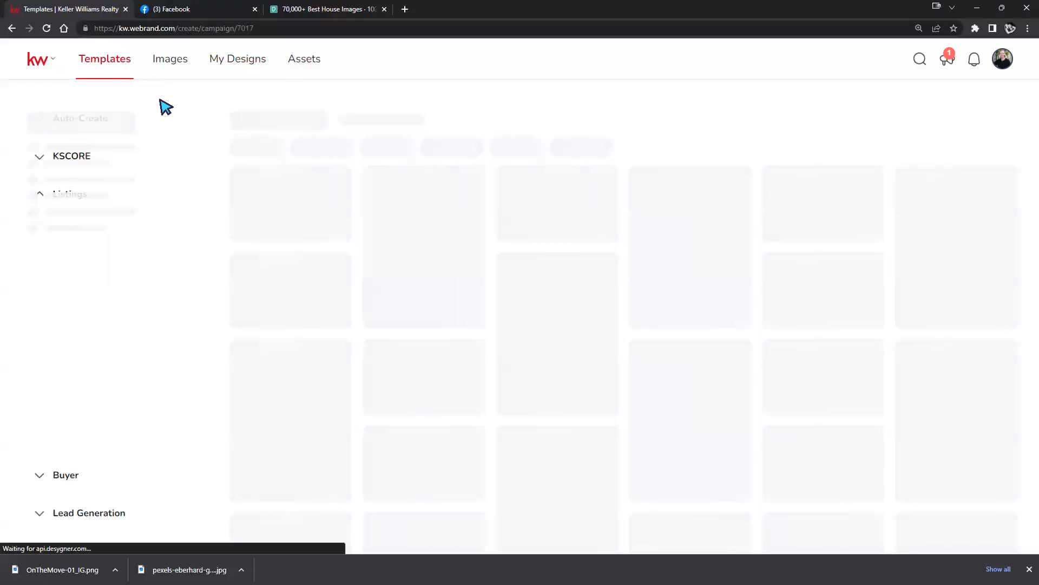
left_click(42, 196)
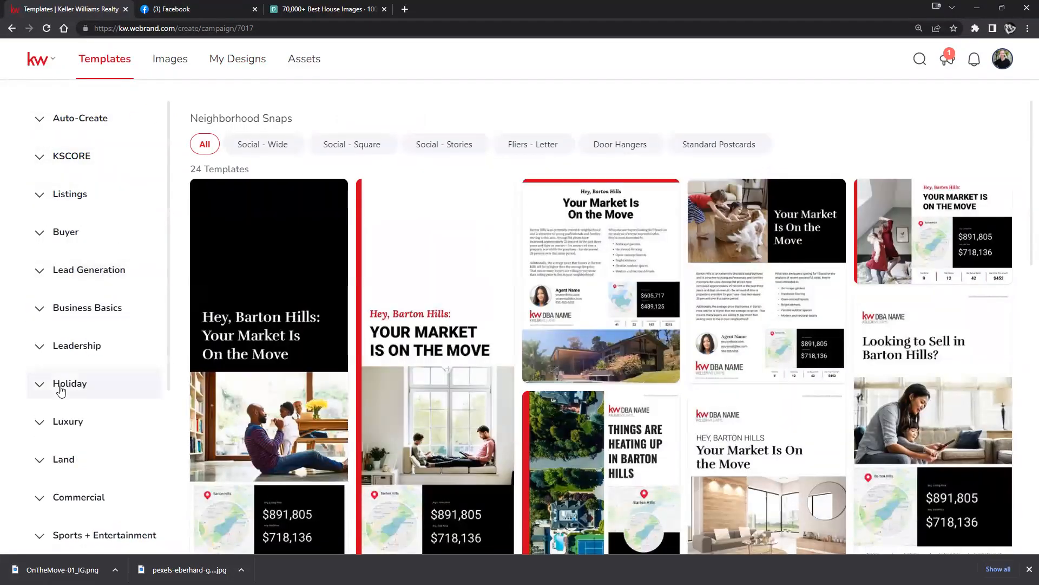
left_click(42, 383)
scroll(54, 352, "down", 3)
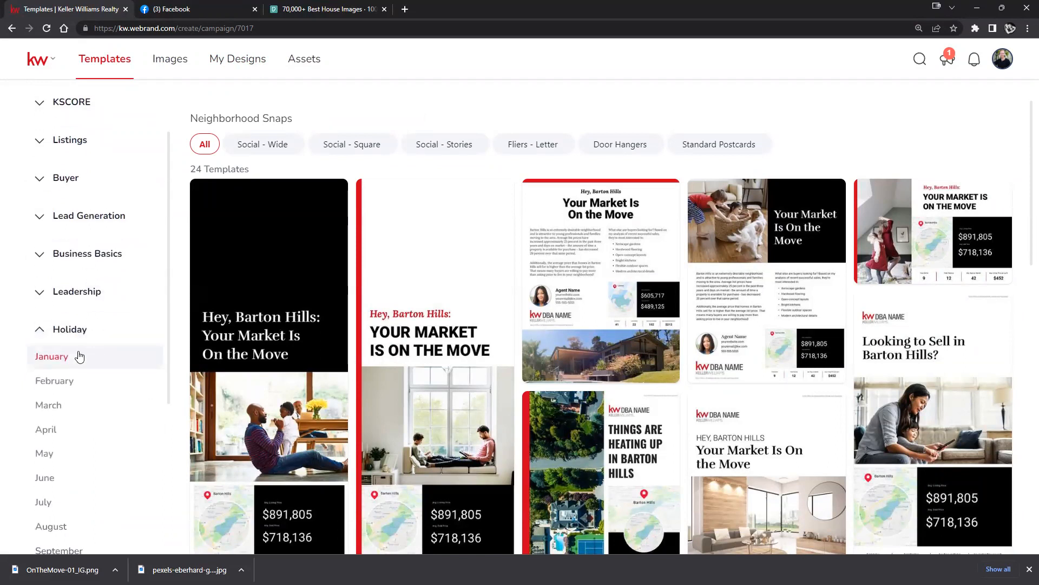
left_click(43, 322)
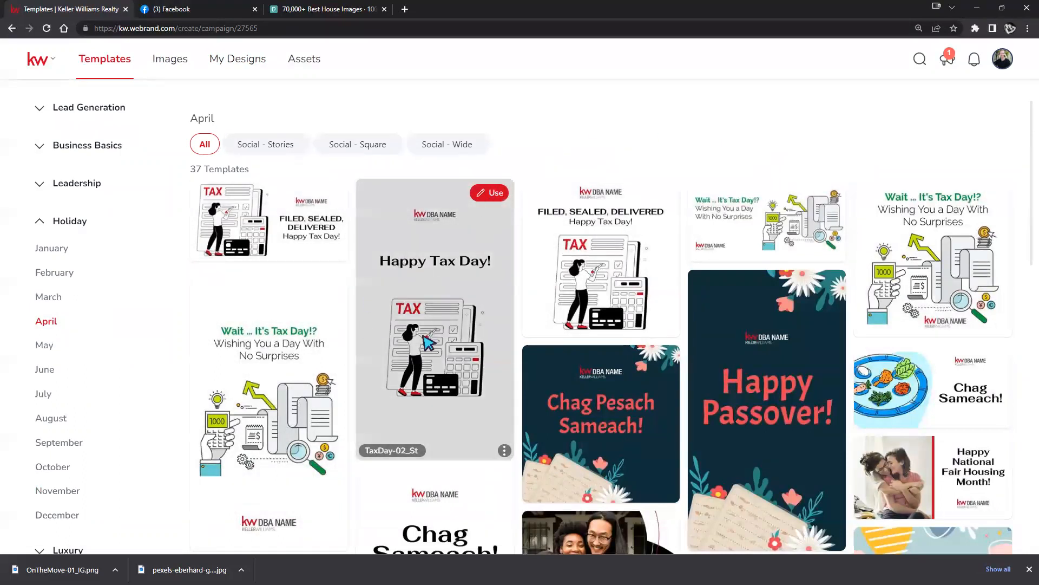
scroll(585, 157, "down", 2)
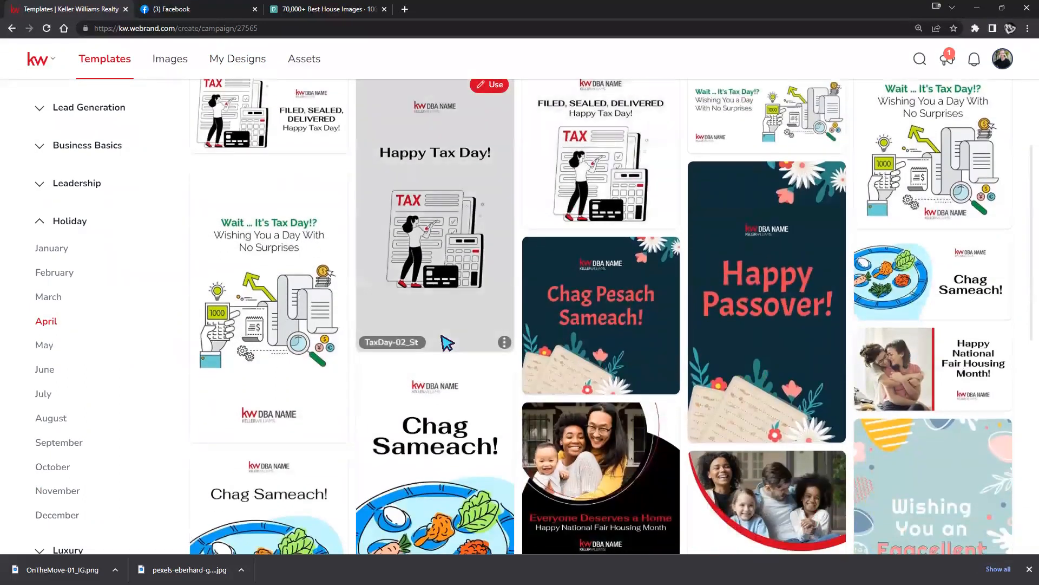
scroll(449, 336, "down", 7)
scroll(449, 335, "up", 10)
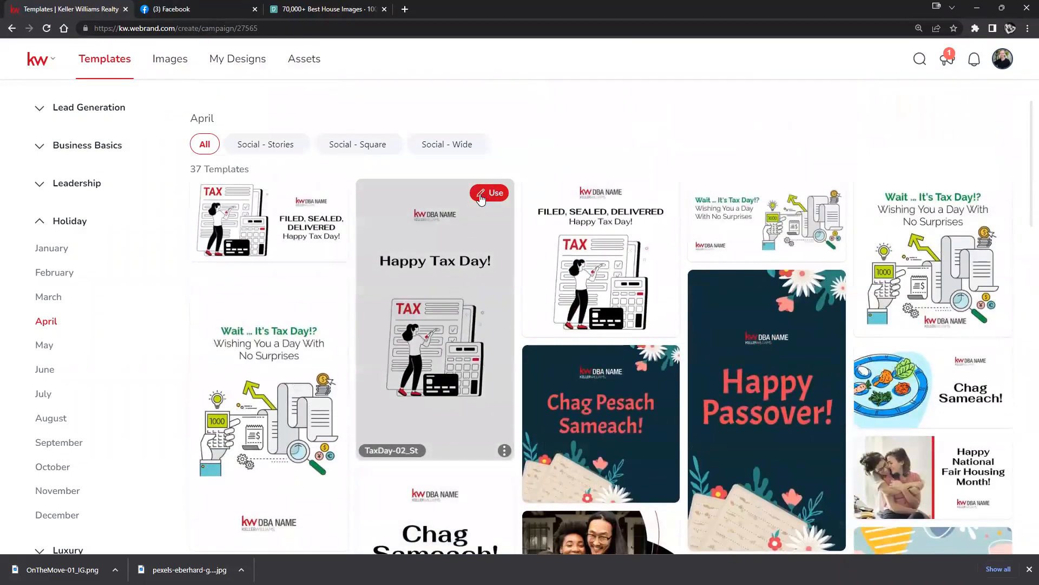
left_click(325, 194)
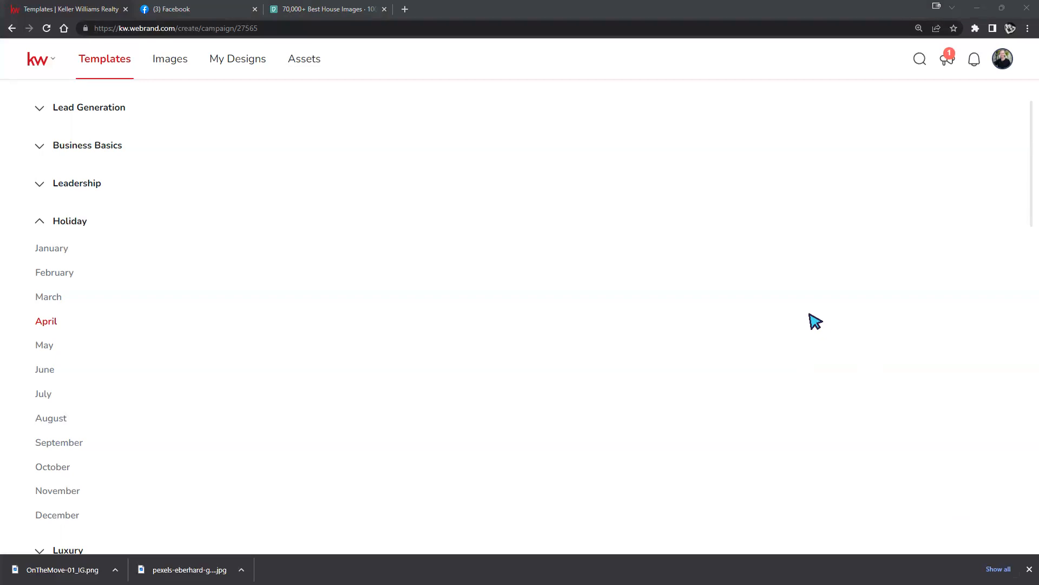
Open the TaxDay-02_W design and replace the kw DBA NAME logo with the SLM logo.
left_click(794, 267)
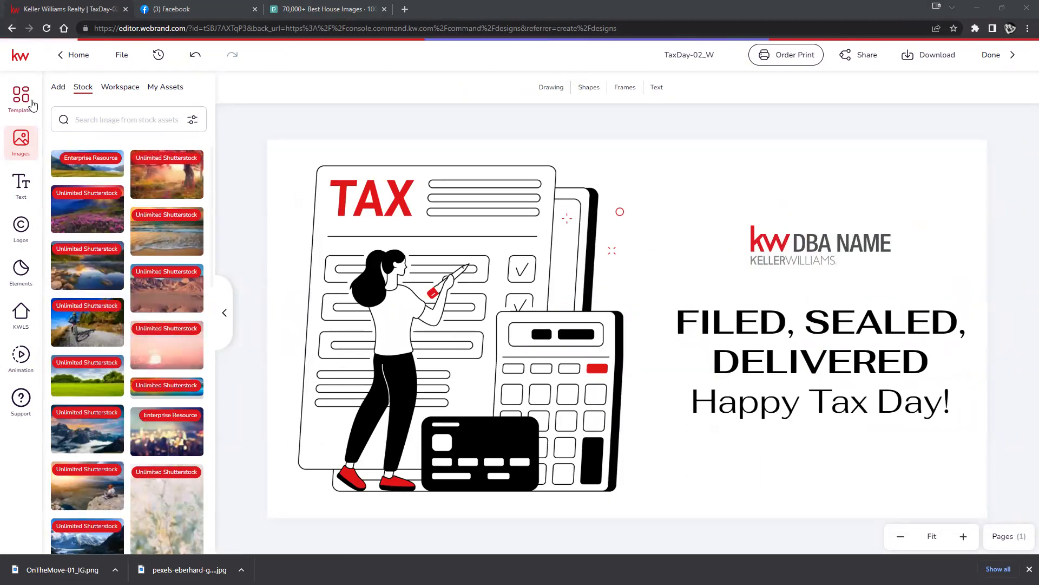
left_click(21, 226)
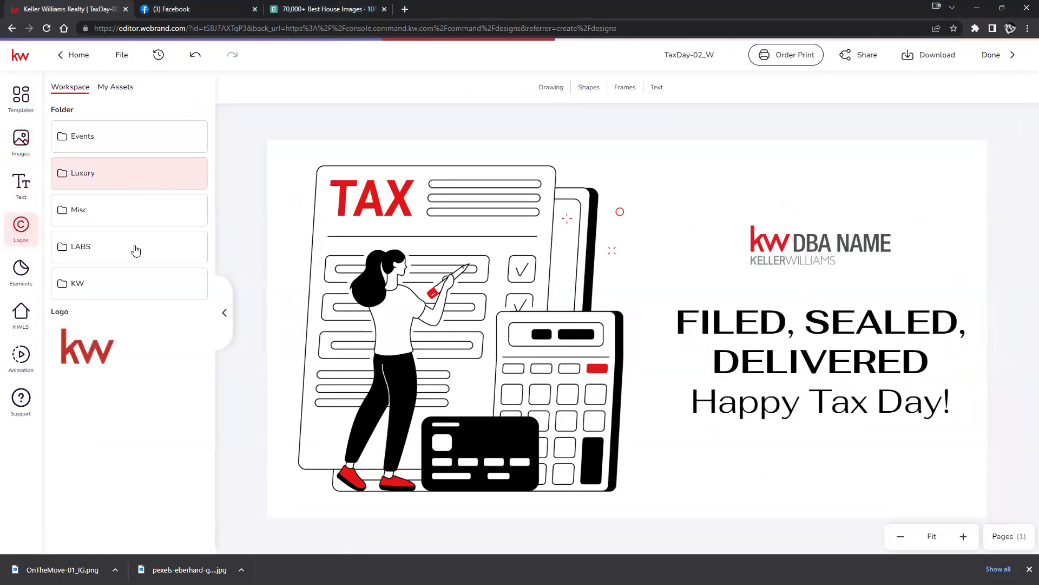
left_click(121, 87)
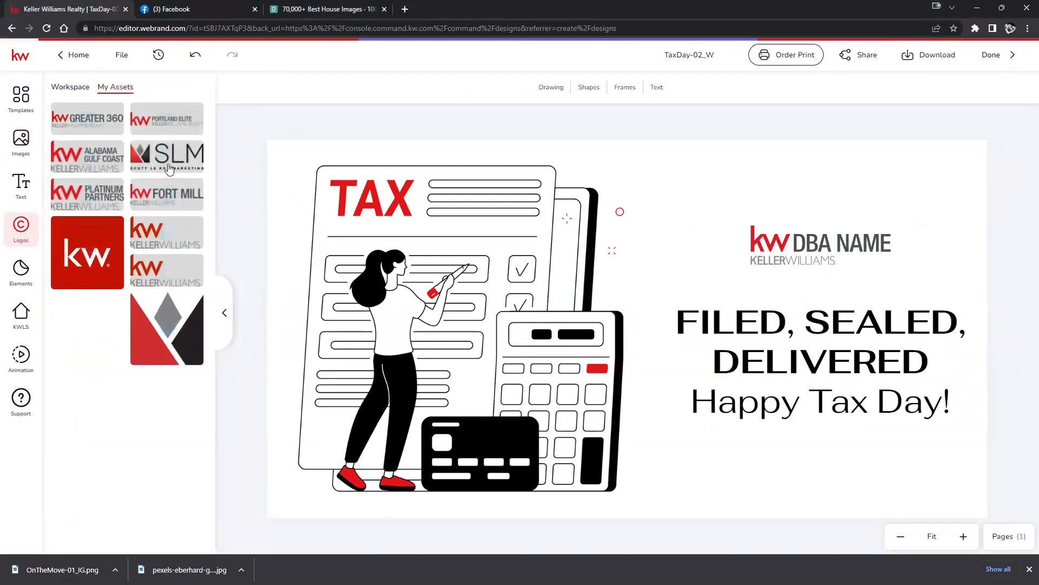
left_click_drag(576, 218, 795, 239)
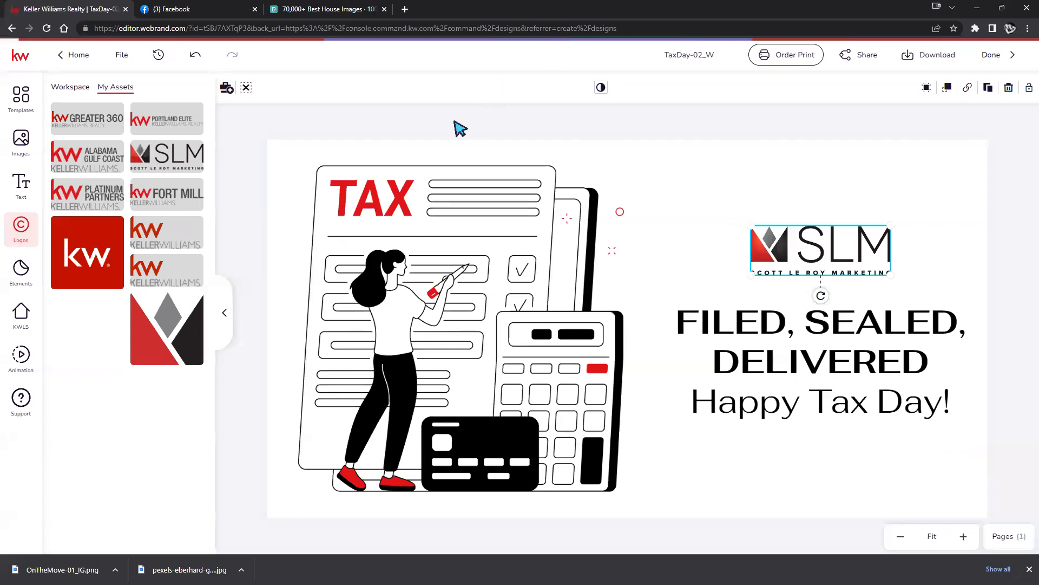
left_click(495, 121)
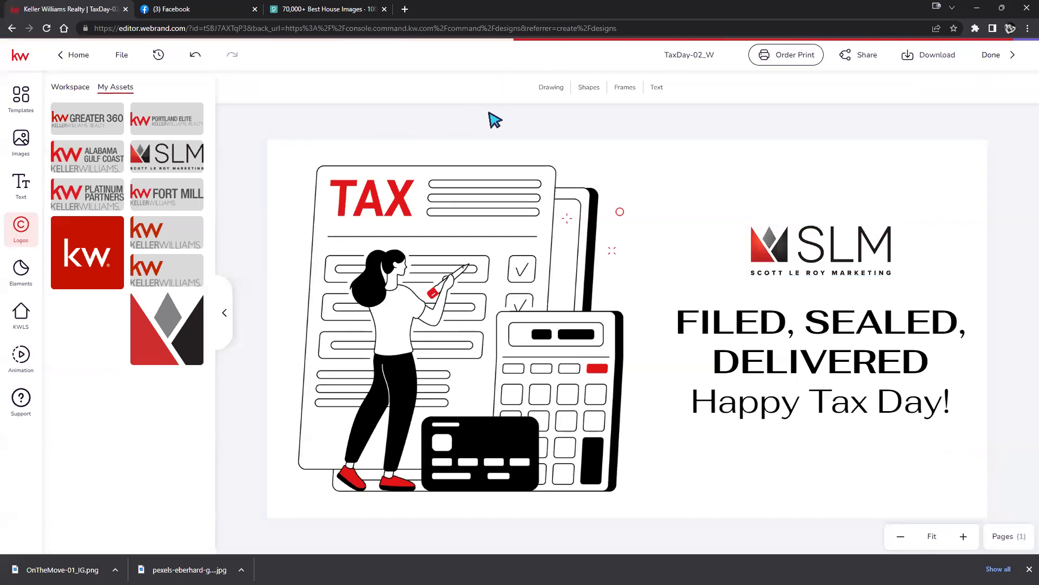
Add a circular image frame, shrink it into the bottom-right corner, and show the My Assets images.
left_click(625, 87)
left_click(655, 147)
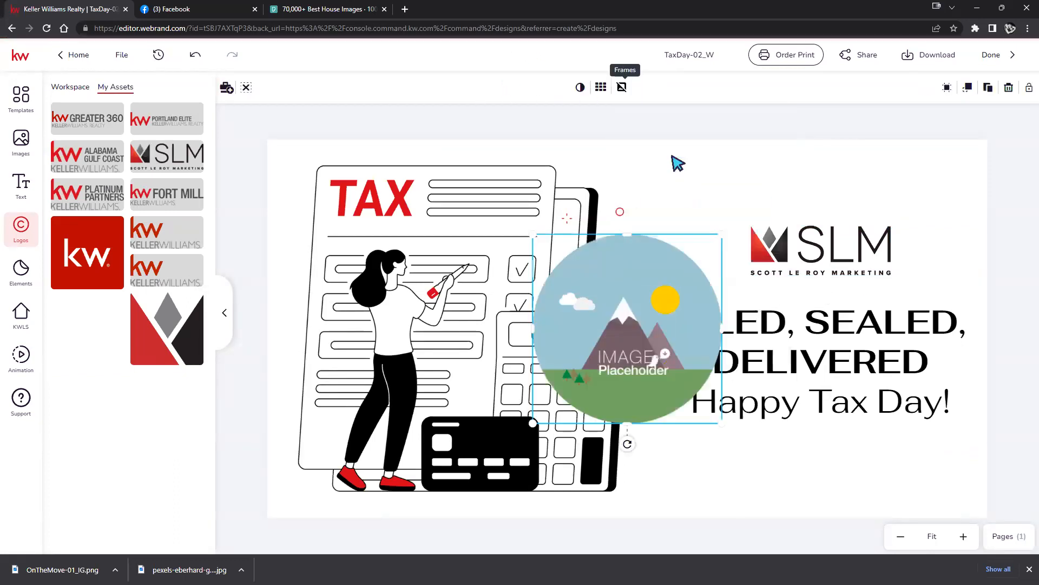
left_click_drag(531, 237, 915, 457)
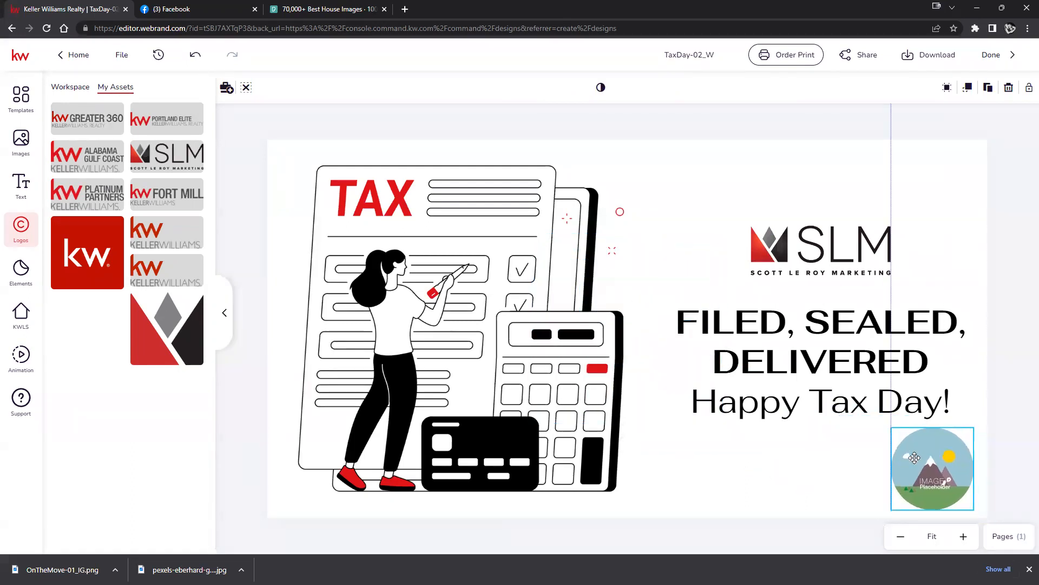
left_click(21, 142)
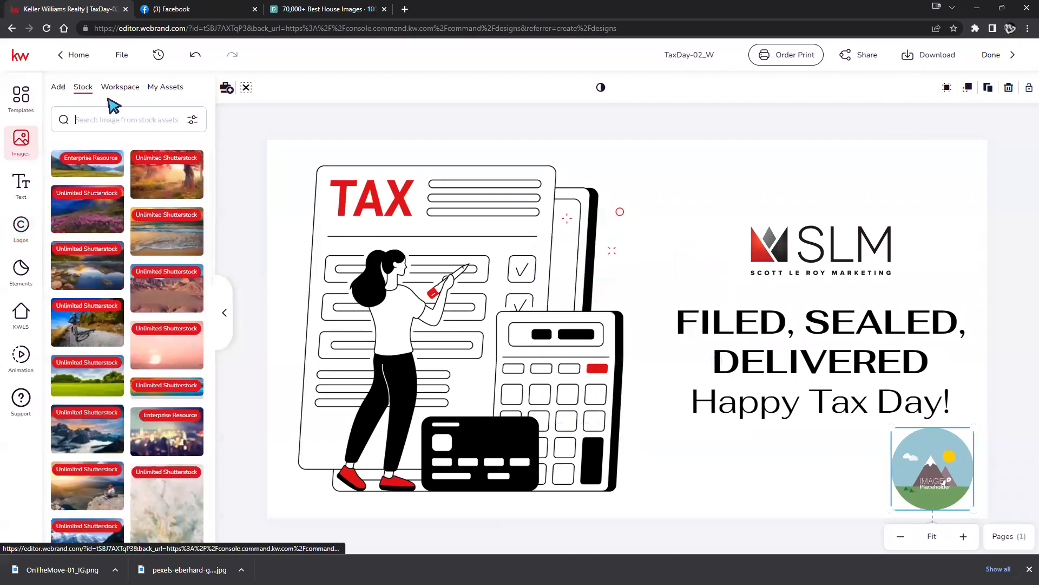
left_click(166, 88)
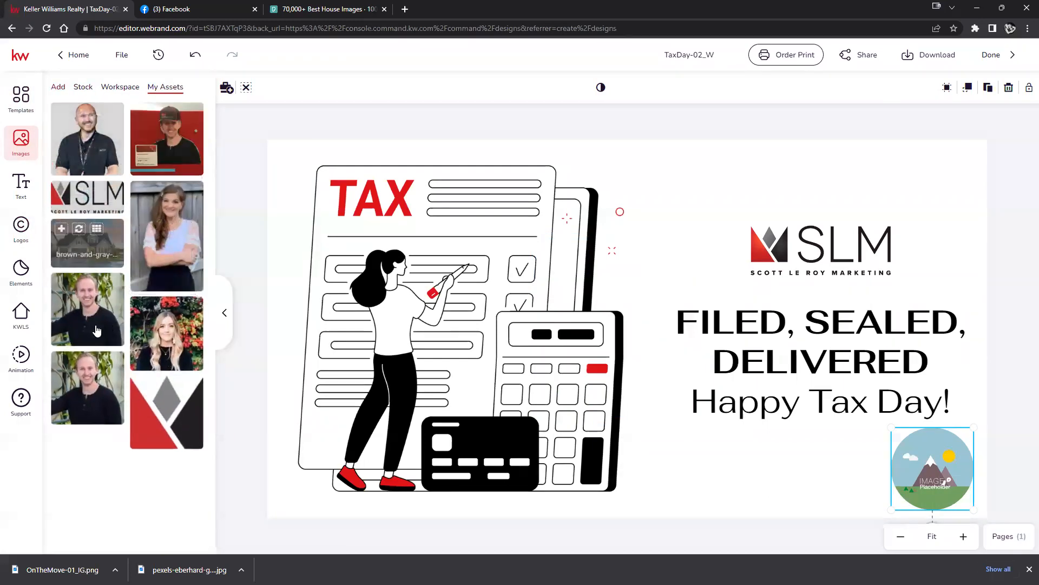
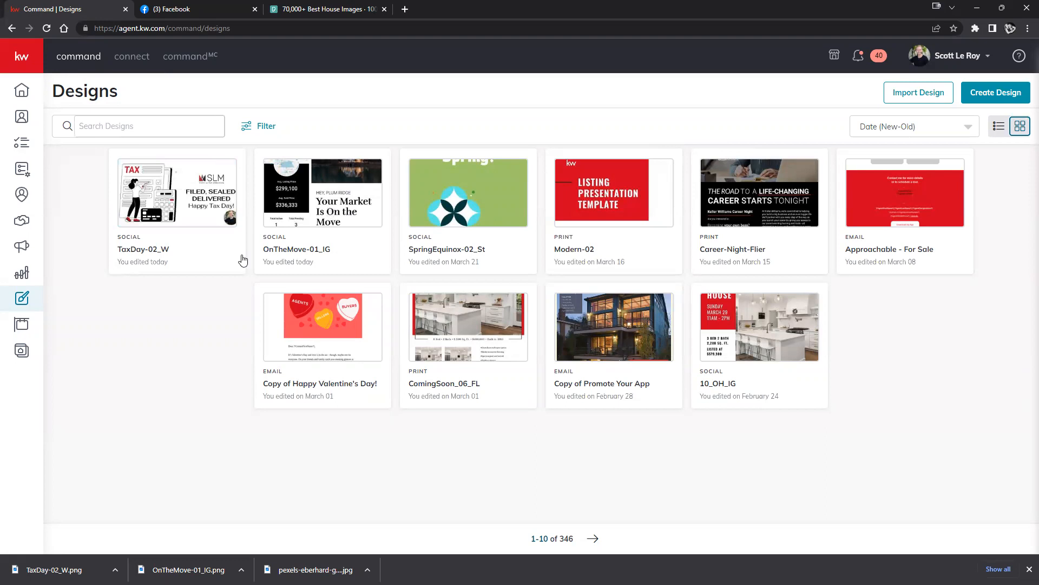
Expand the left sidebar and go to the Campaigns section.
left_click(22, 57)
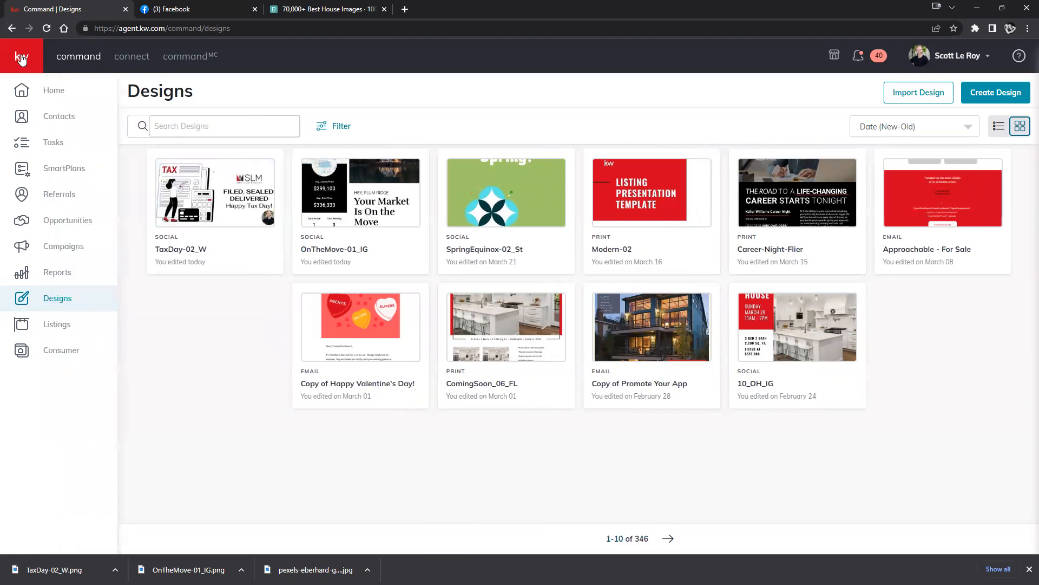
left_click(60, 251)
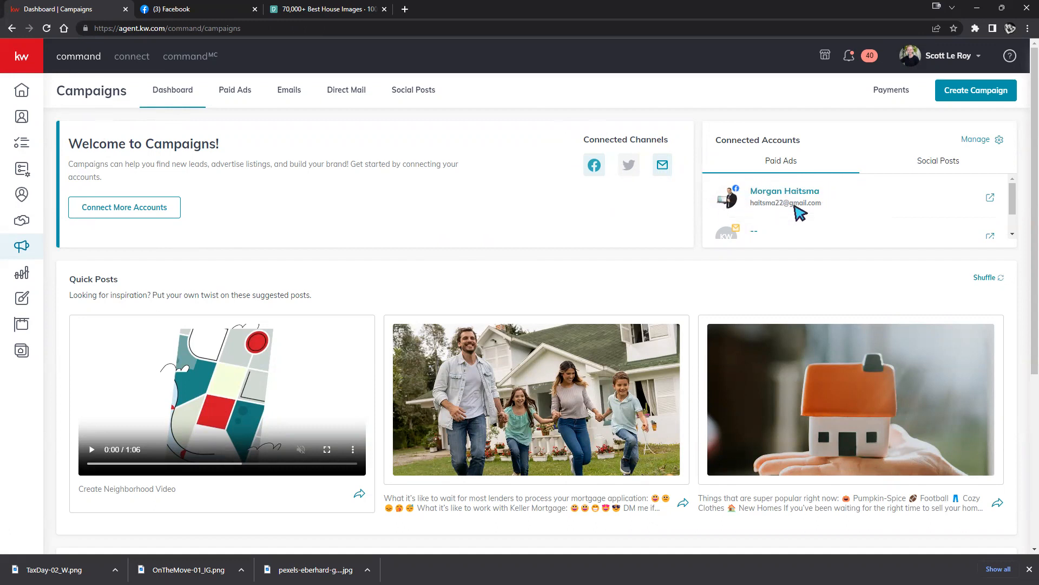
Show the Social Posts accounts under Connected Accounts and scroll through the list.
scroll(769, 208, "down", 1)
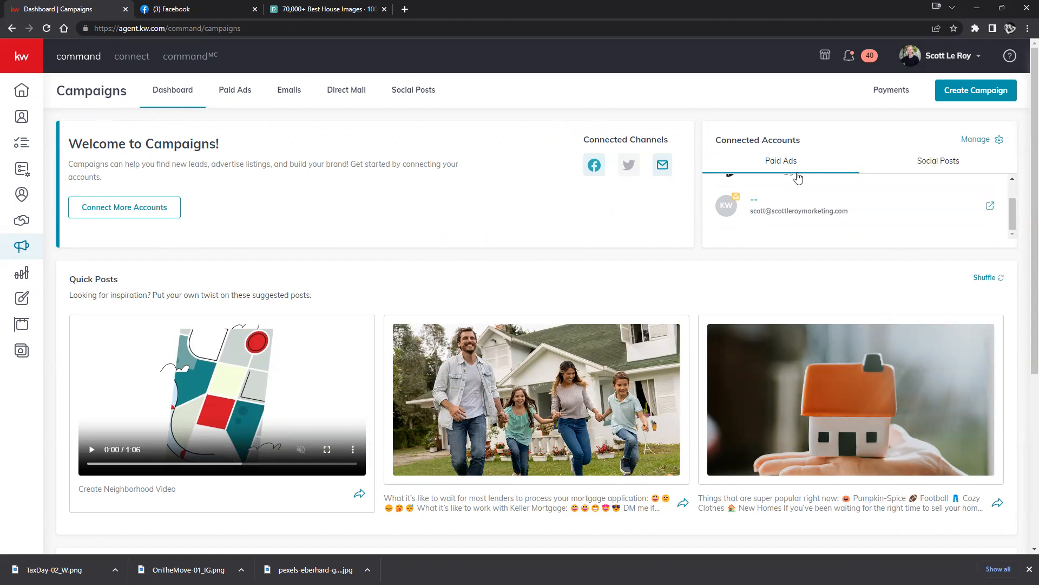
scroll(801, 265, "down", 3)
scroll(754, 294, "up", 3)
scroll(839, 237, "up", 1)
left_click(927, 162)
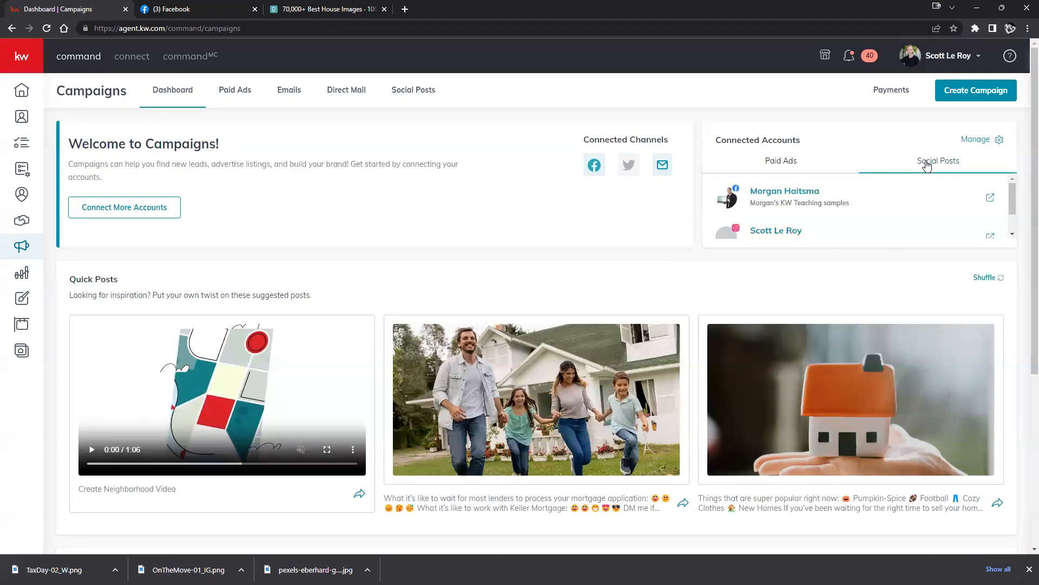
scroll(796, 211, "down", 1)
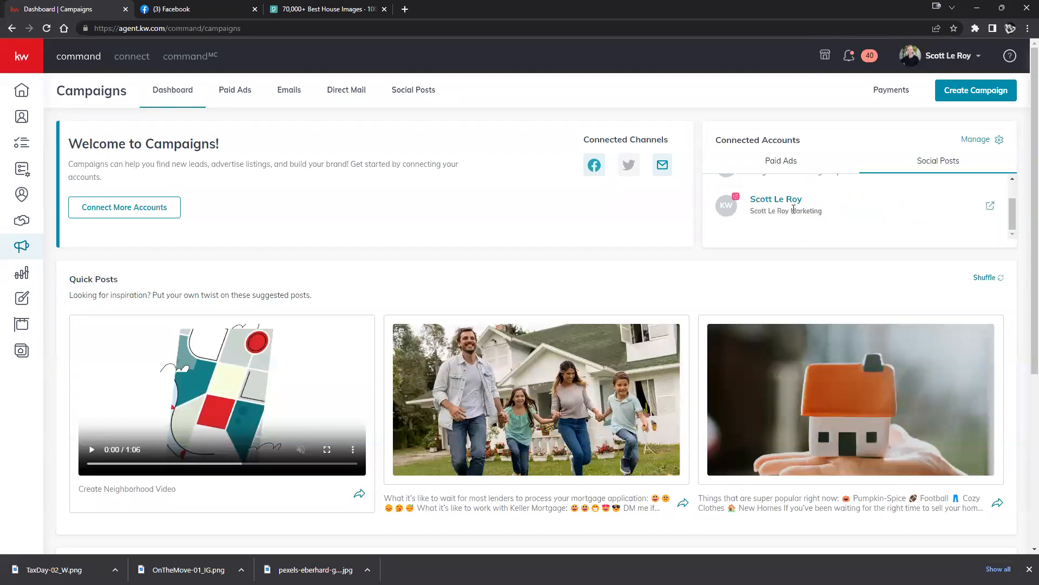
scroll(801, 223, "up", 1)
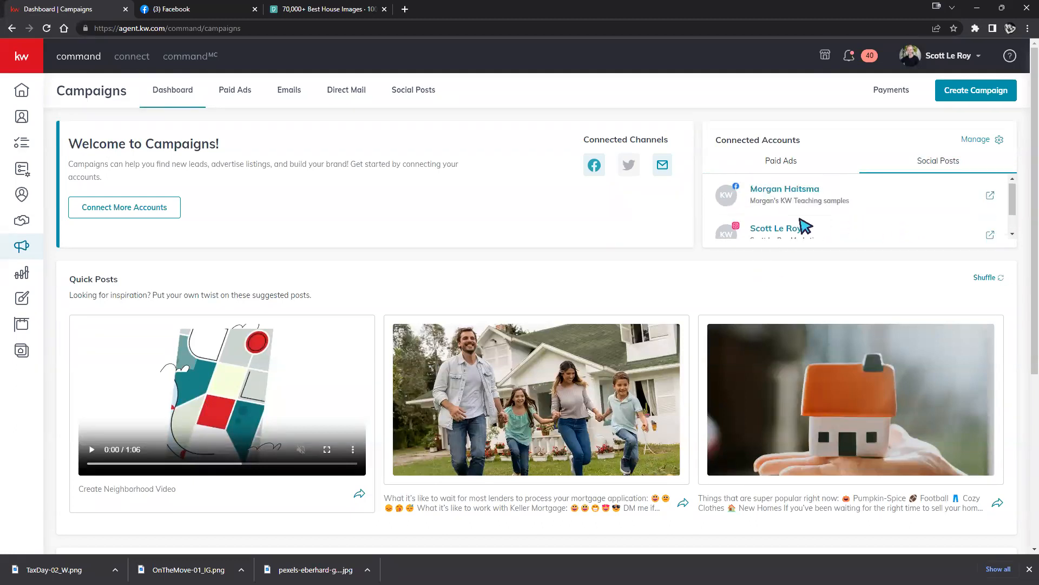
scroll(805, 226, "down", 1)
scroll(804, 225, "up", 1)
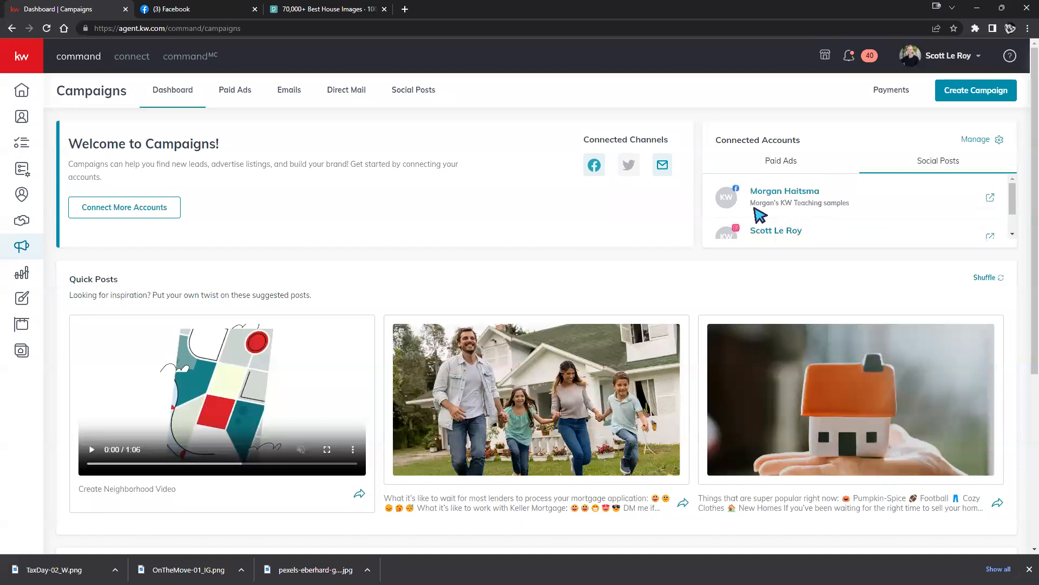
scroll(755, 213, "down", 1)
scroll(756, 208, "up", 1)
scroll(769, 217, "down", 1)
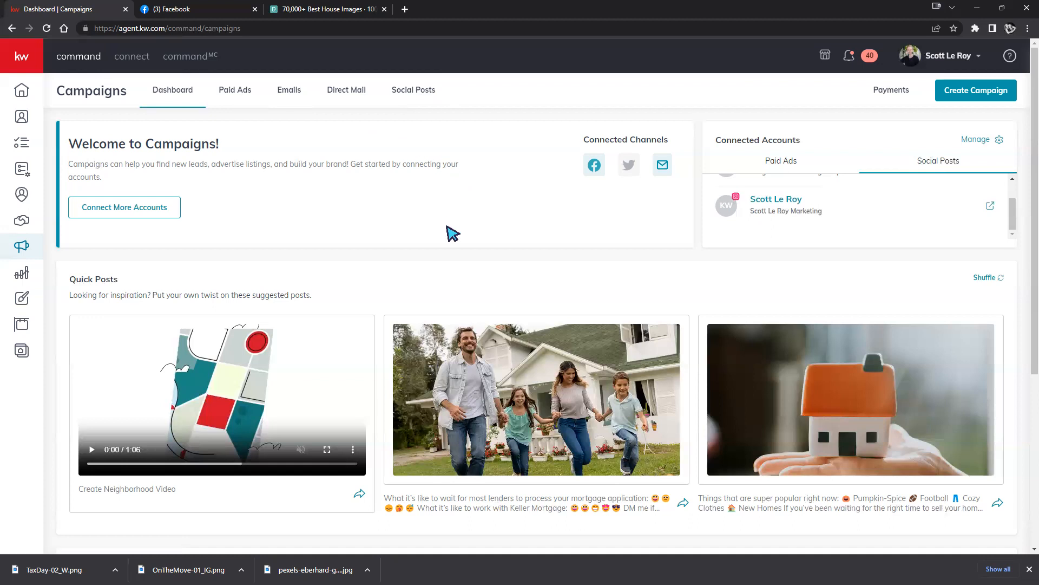
scroll(447, 230, "down", 1)
scroll(447, 230, "down", 1)
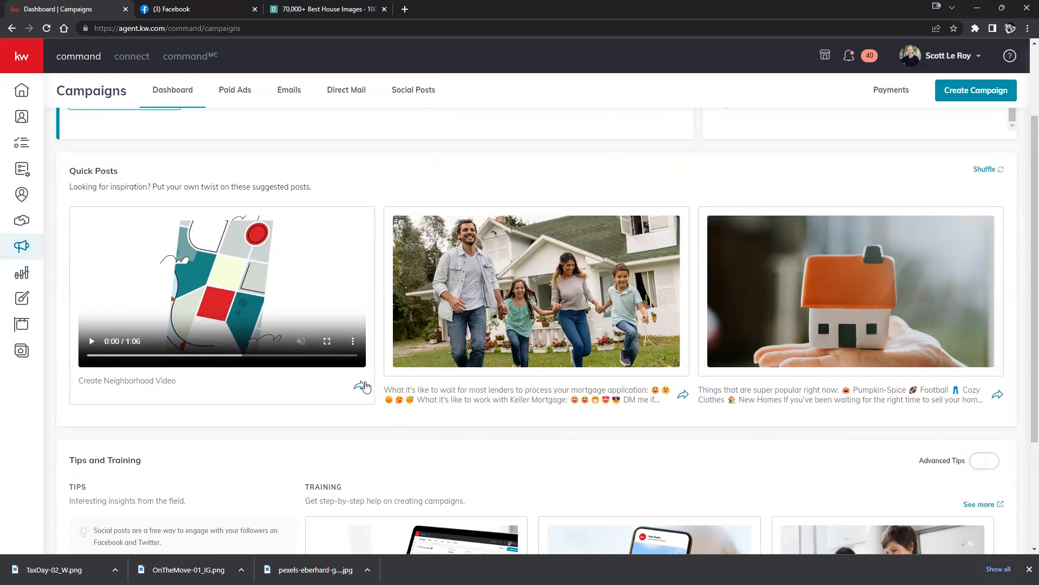
Start a post from the mortgage quick post, then discard it and land on the Social Posts calendar.
left_click(682, 396)
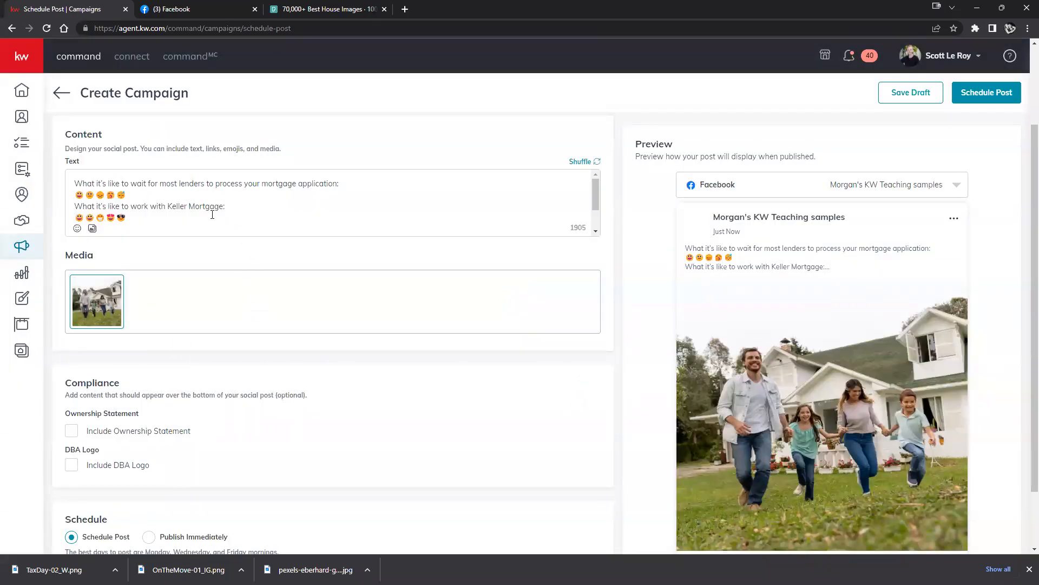
scroll(343, 453, "down", 2)
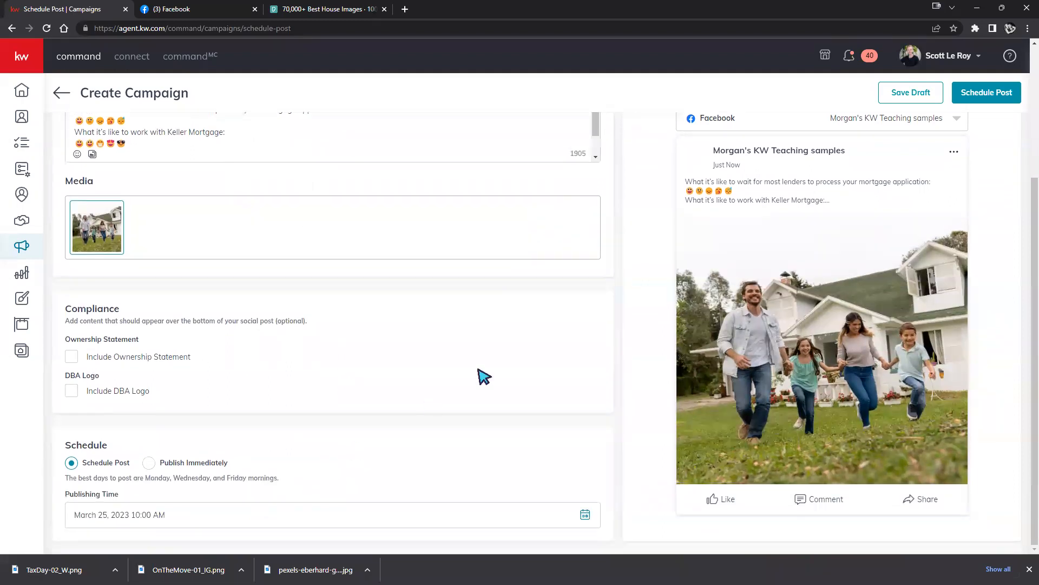
left_click(996, 91)
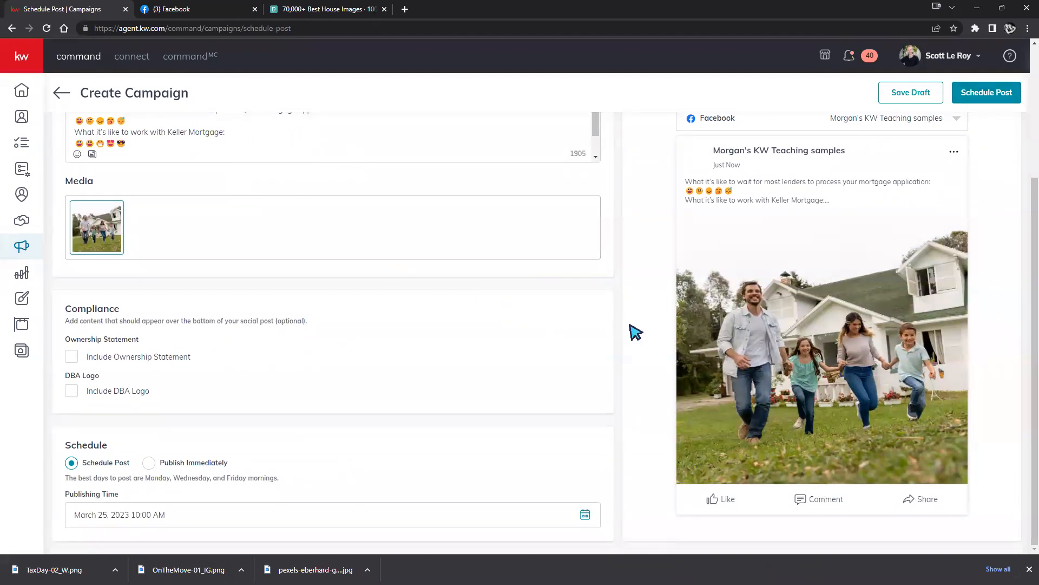
scroll(640, 332, "up", 3)
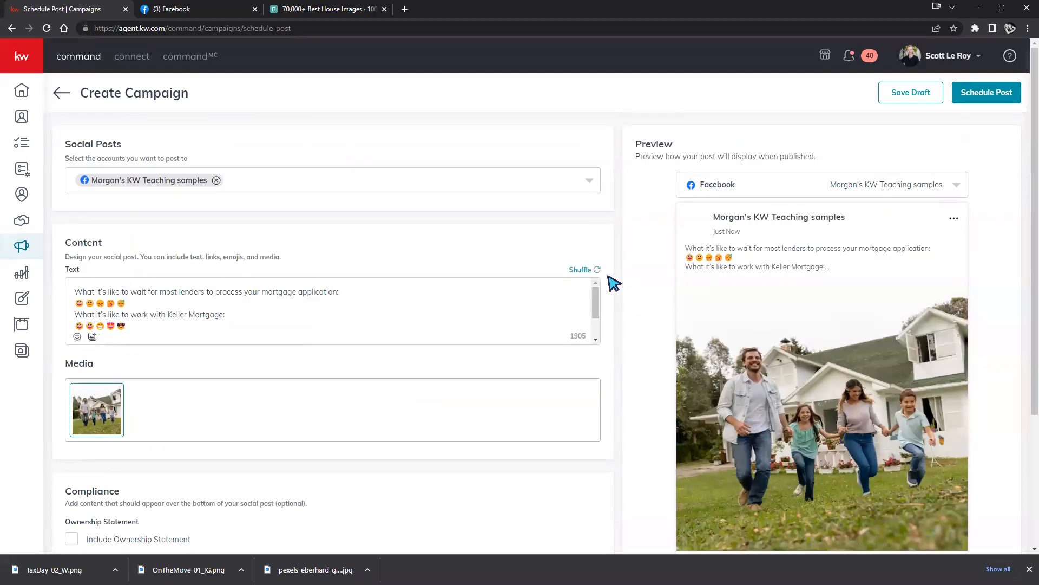
left_click(60, 101)
left_click(481, 326)
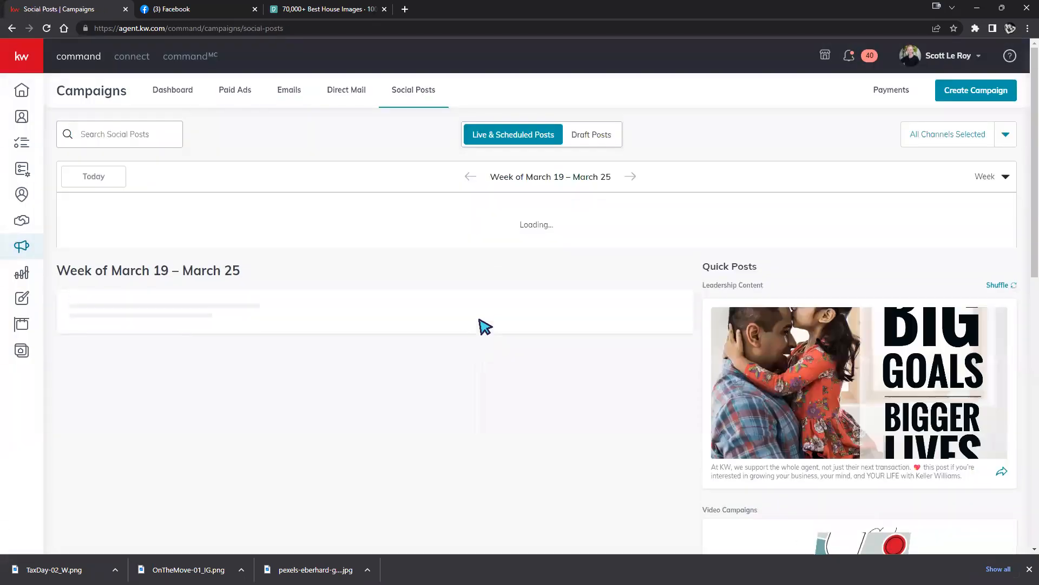
Go back to the Dashboard, switch Advanced Tips on and then off again.
left_click(171, 91)
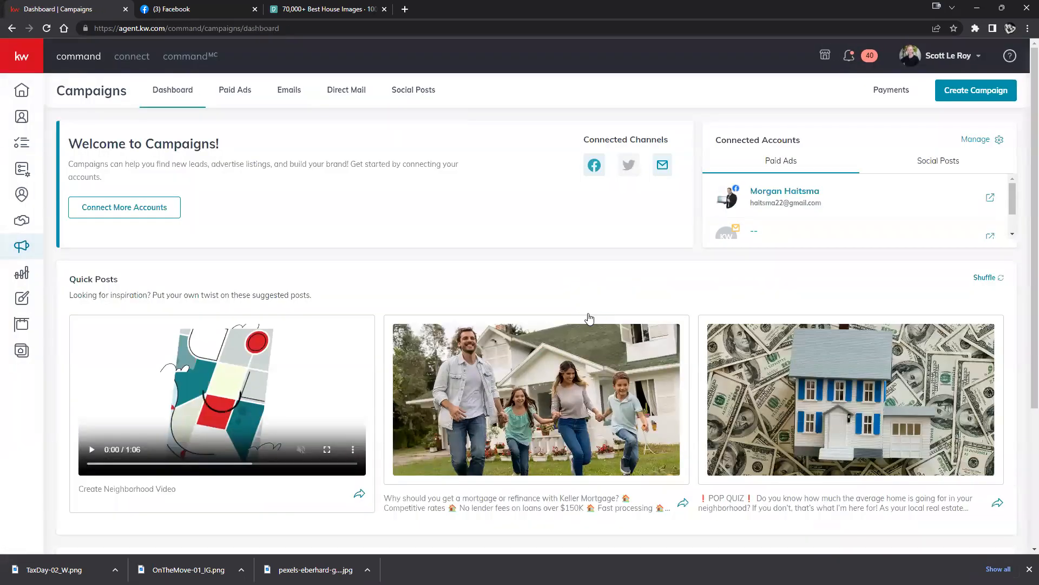
scroll(589, 317, "down", 5)
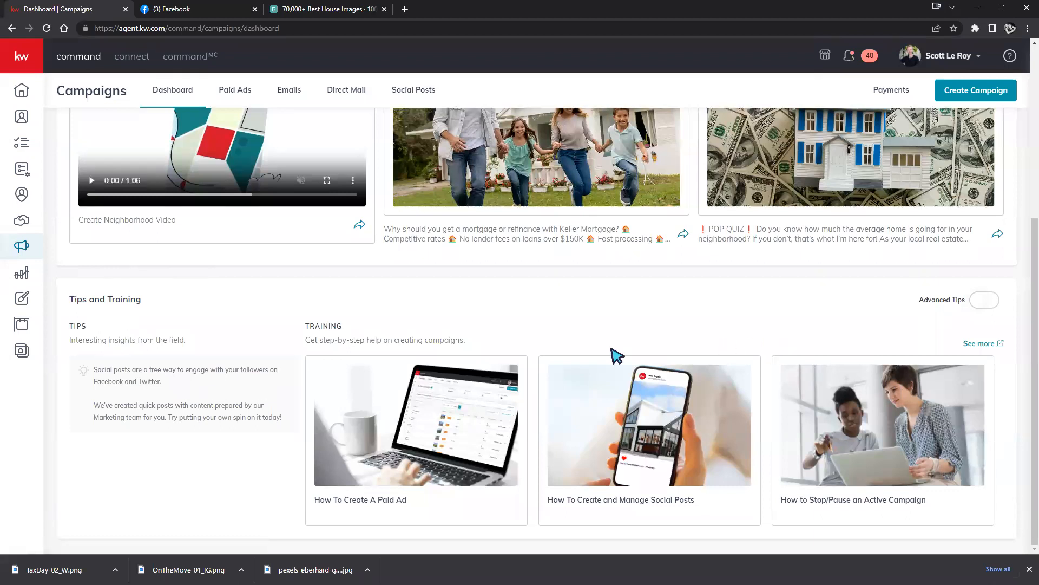
left_click(981, 301)
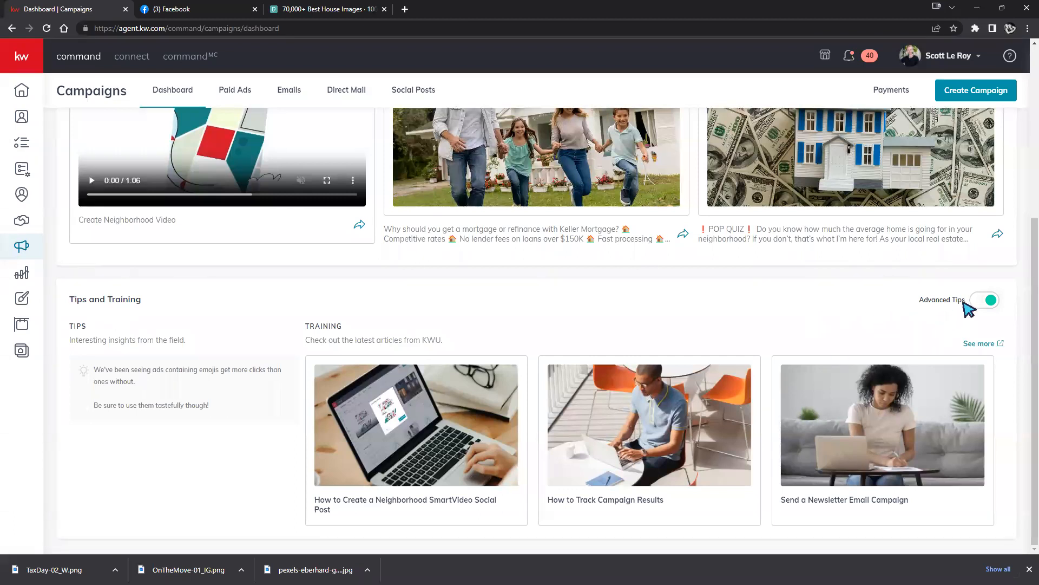
left_click(981, 301)
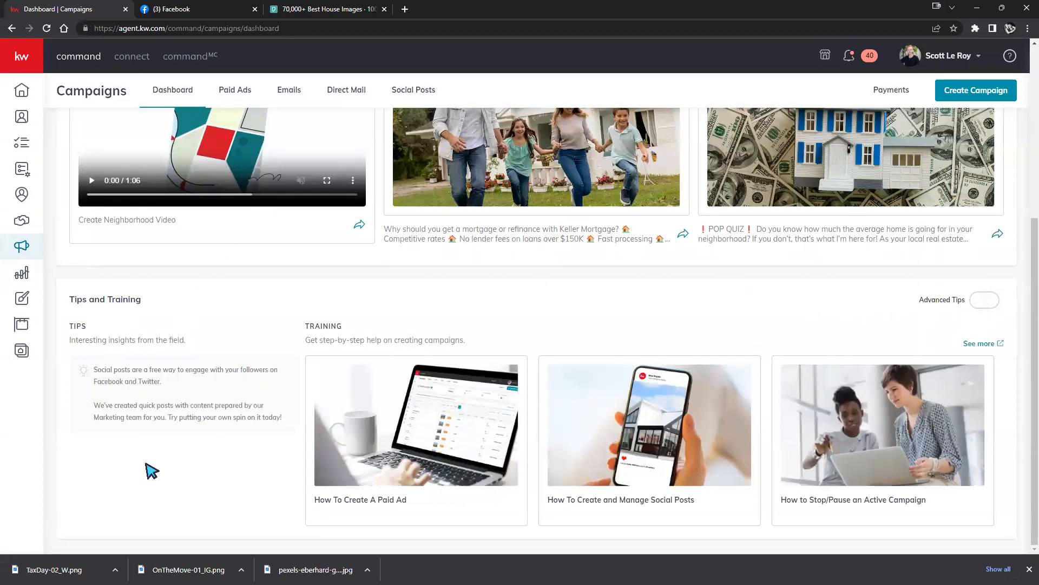
scroll(592, 322, "up", 3)
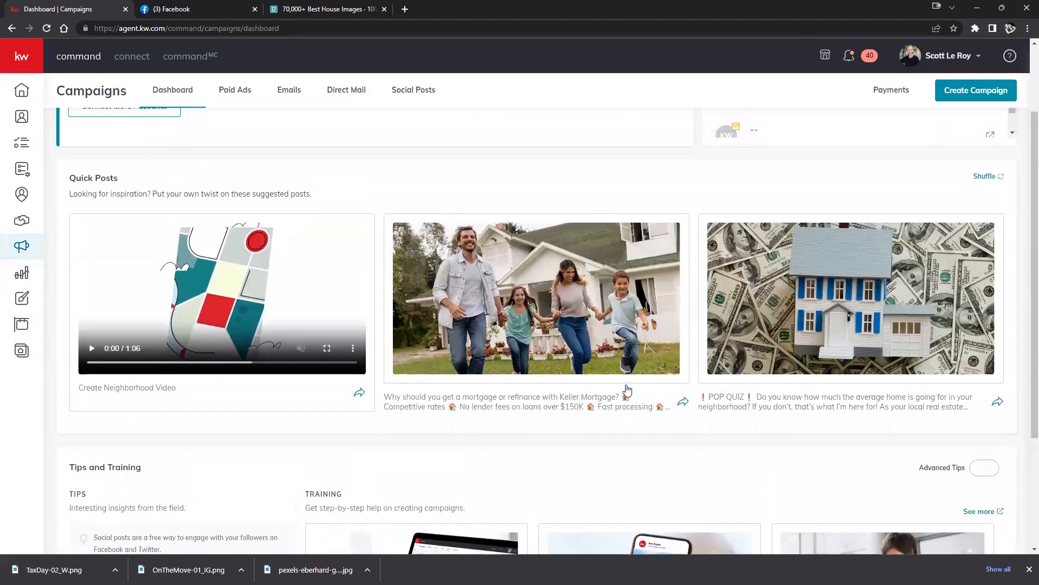
scroll(627, 389, "up", 2)
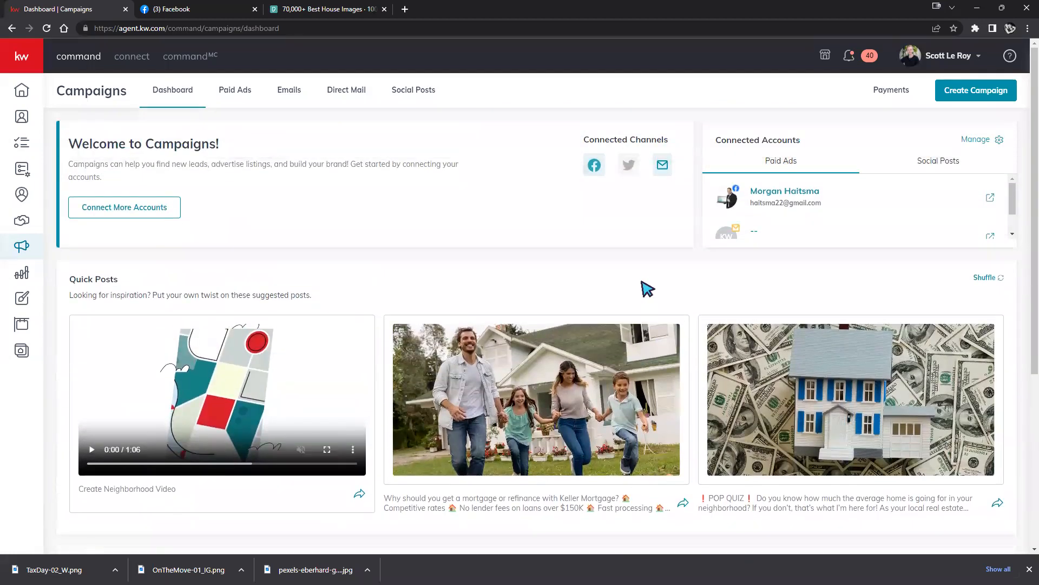
Review the Paid Ads list and its Past 30 Days period, then open the Payments page.
left_click(230, 94)
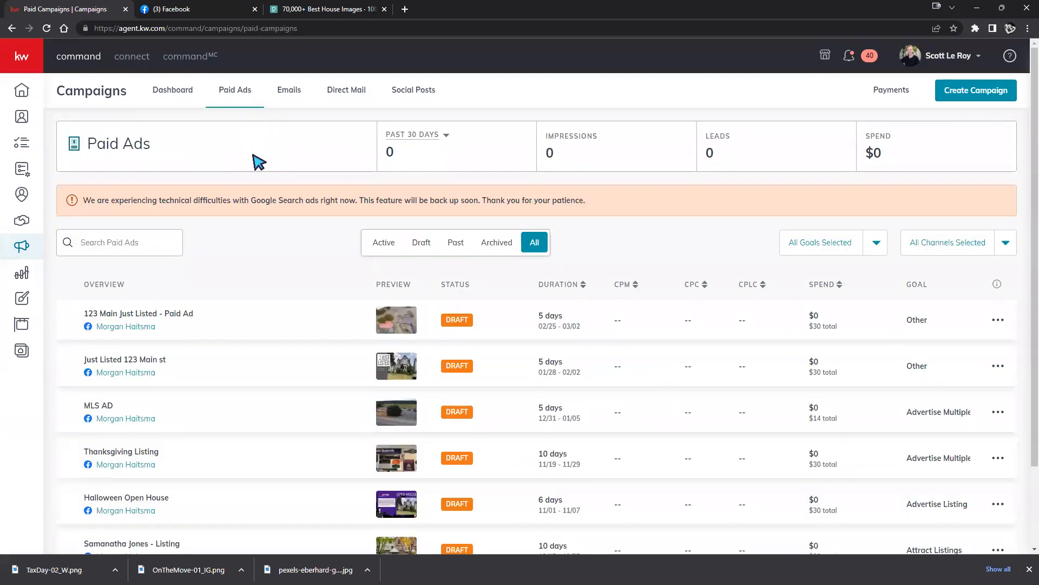
scroll(517, 298, "down", 3)
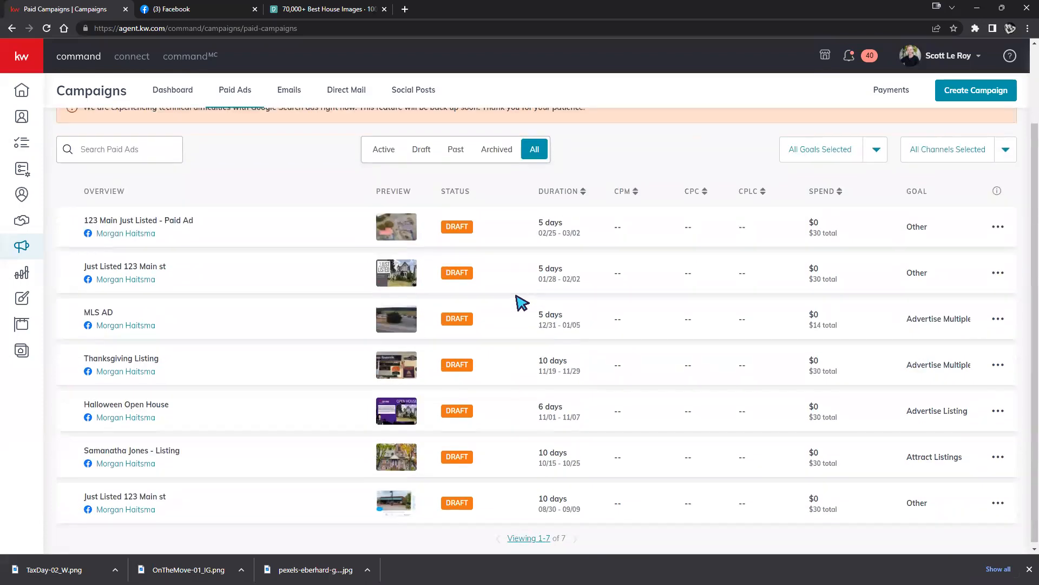
scroll(519, 301, "up", 3)
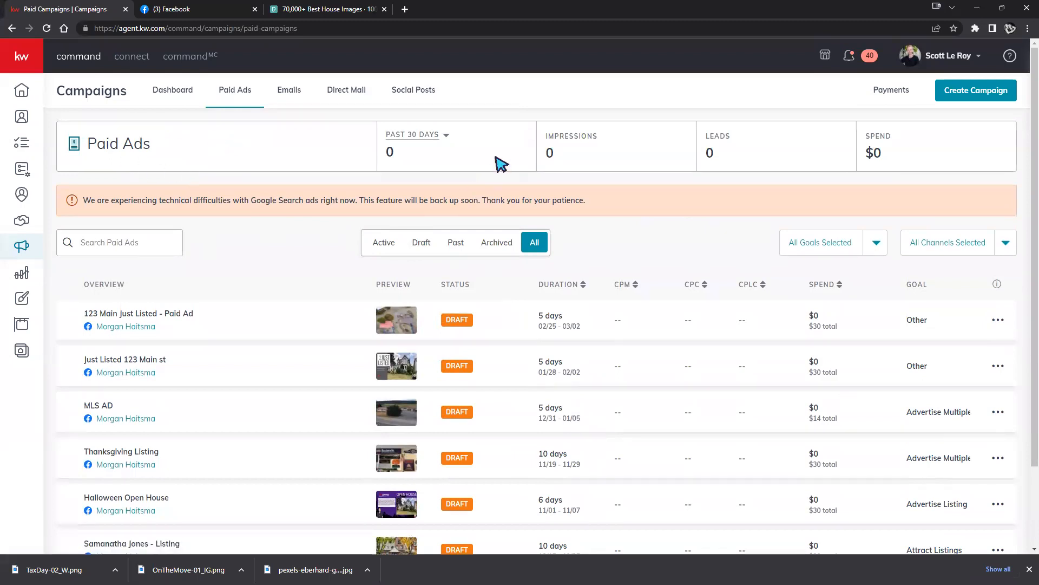
left_click(445, 138)
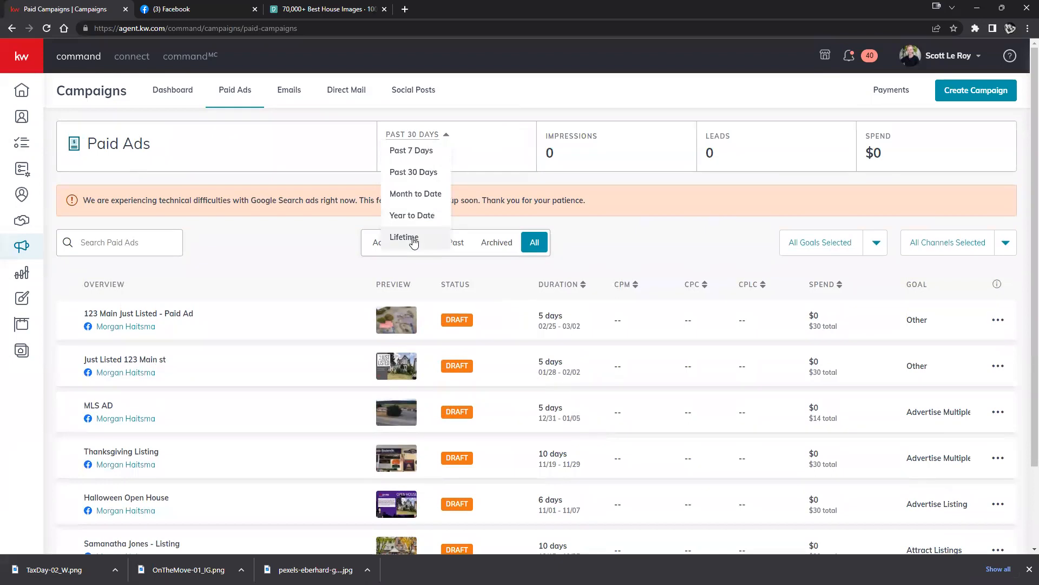
left_click(585, 151)
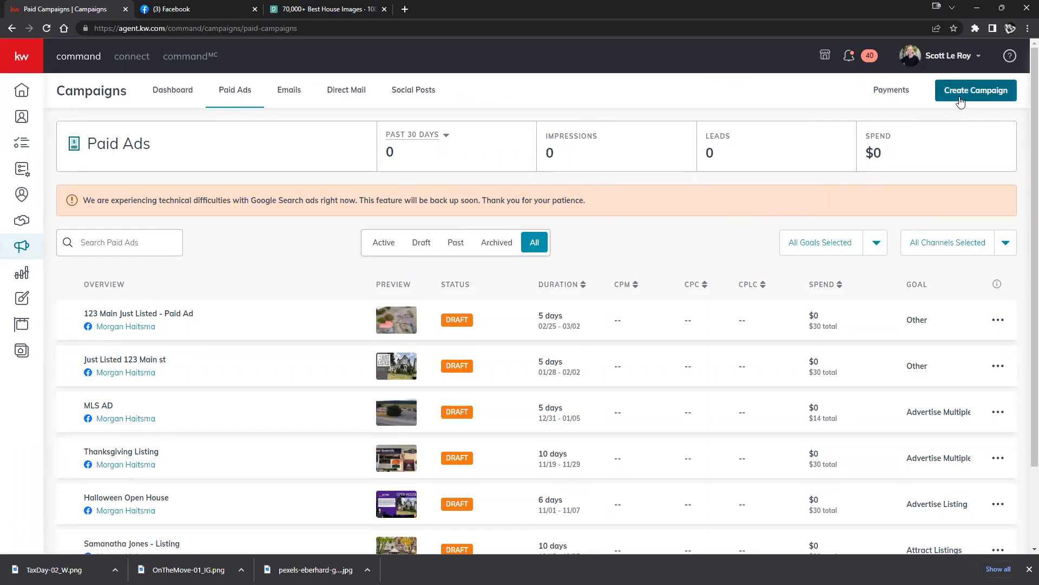
left_click(898, 93)
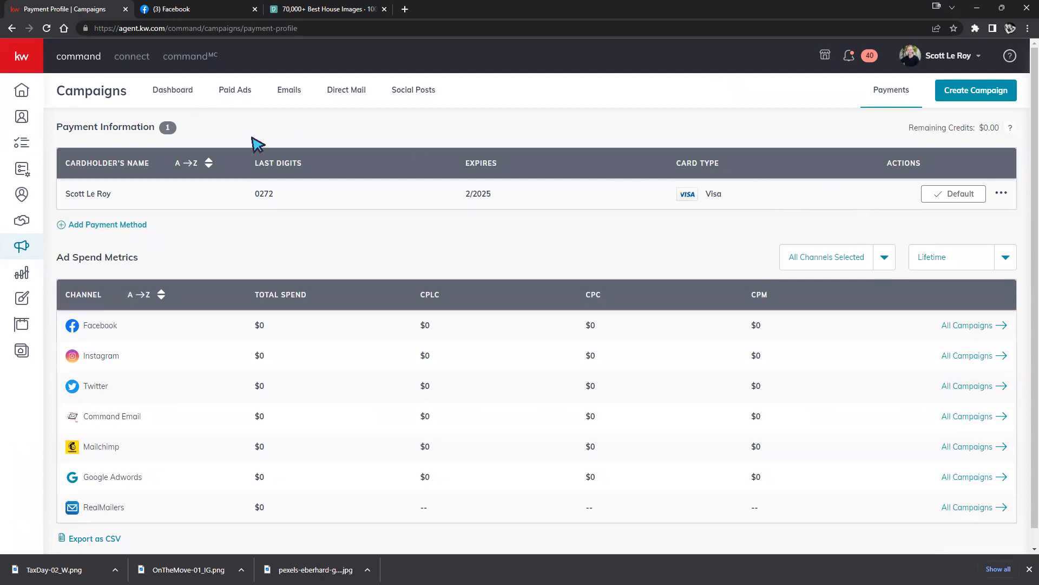
Cancel a new card form, highlight the Remaining Credits balance, and return to Paid Ads.
left_click(120, 225)
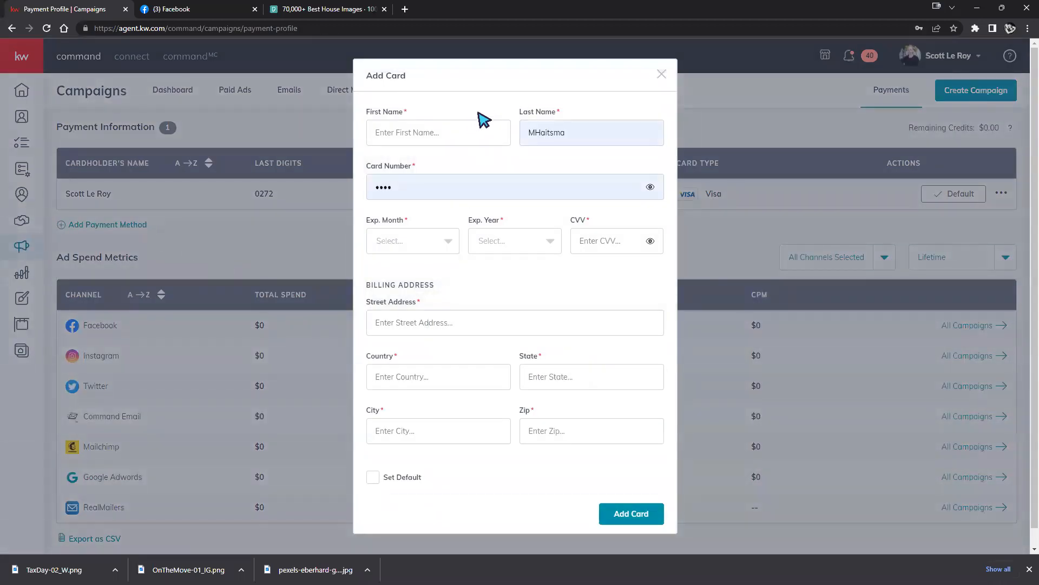
left_click(662, 74)
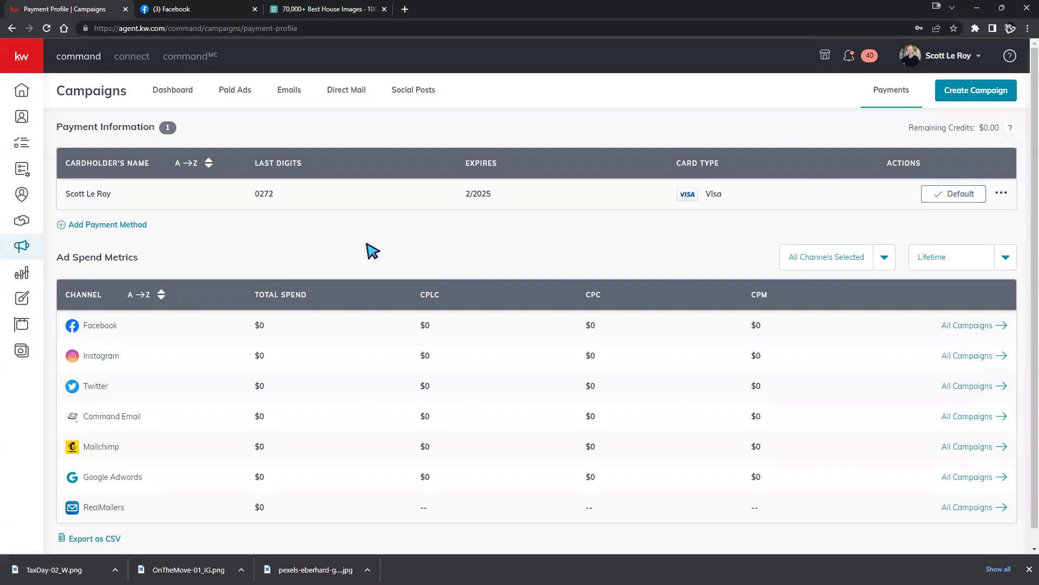
scroll(270, 328, "down", 1)
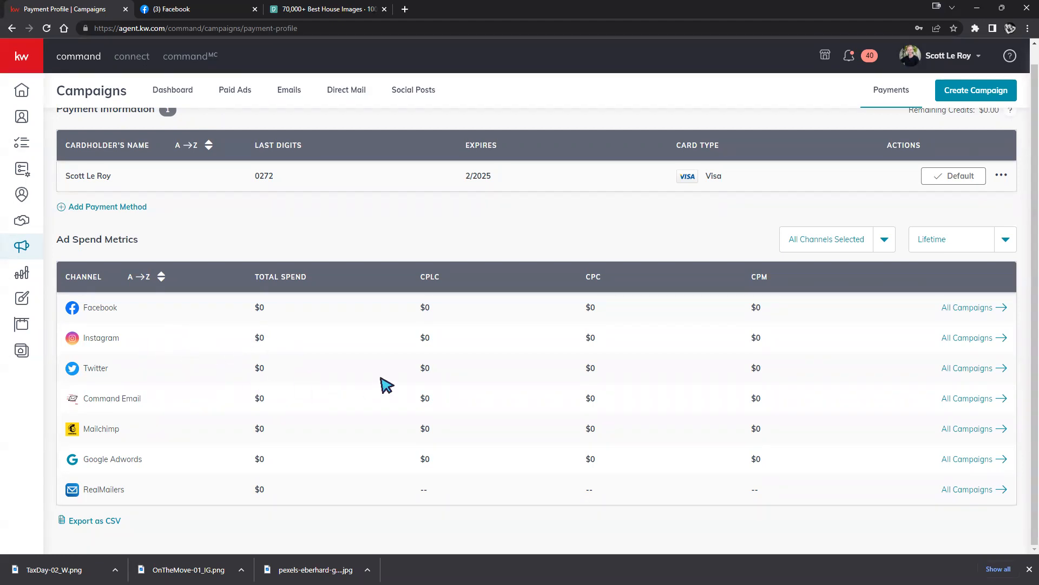
scroll(397, 386, "up", 1)
scroll(398, 386, "down", 1)
scroll(654, 242, "up", 1)
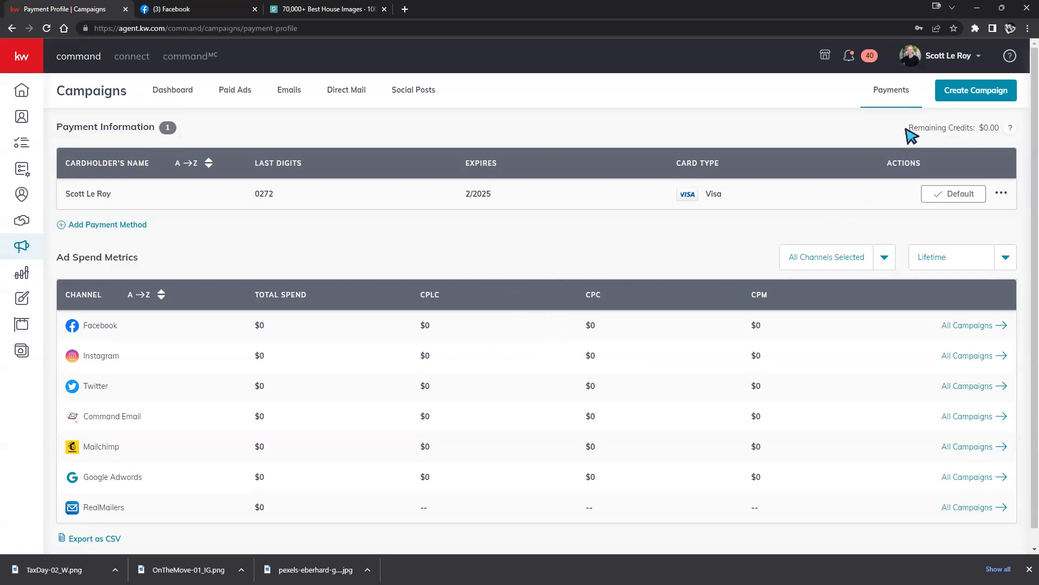
left_click_drag(909, 127, 1005, 126)
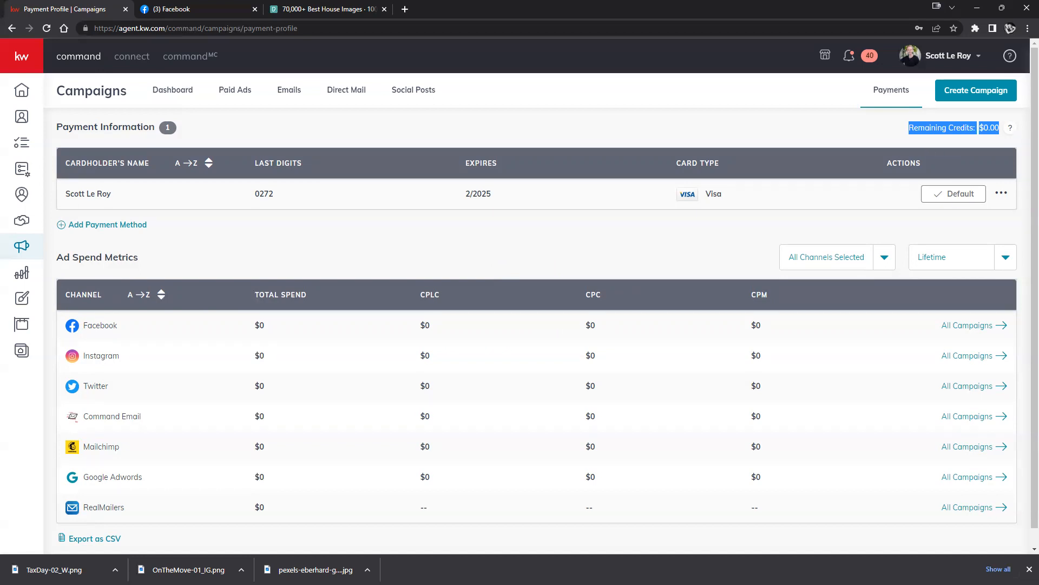
left_click(234, 91)
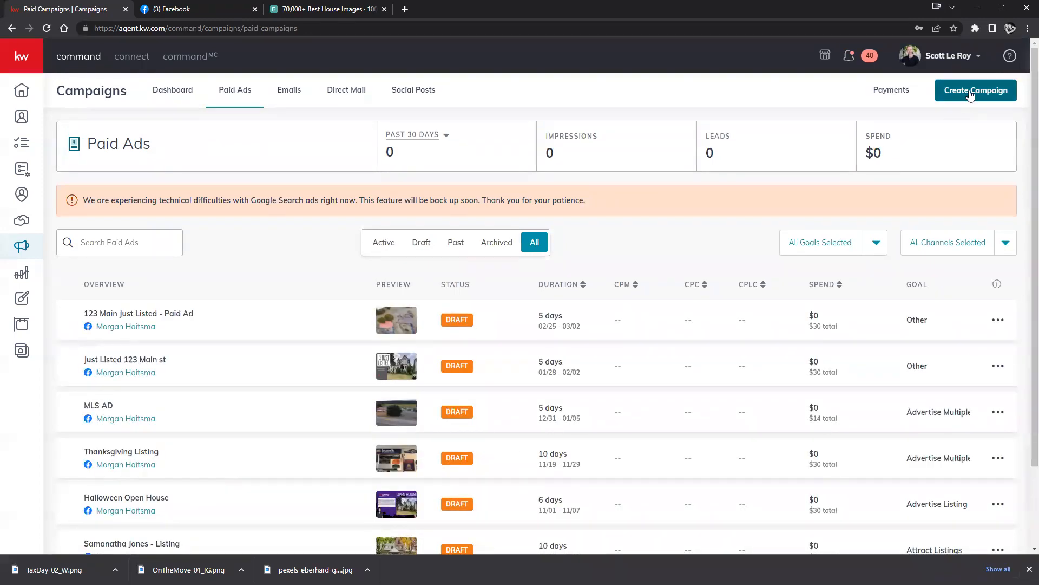
Create a Social Ad (Paid) campaign named Neighborhood Snap, goal Other, on Facebook.
left_click(970, 95)
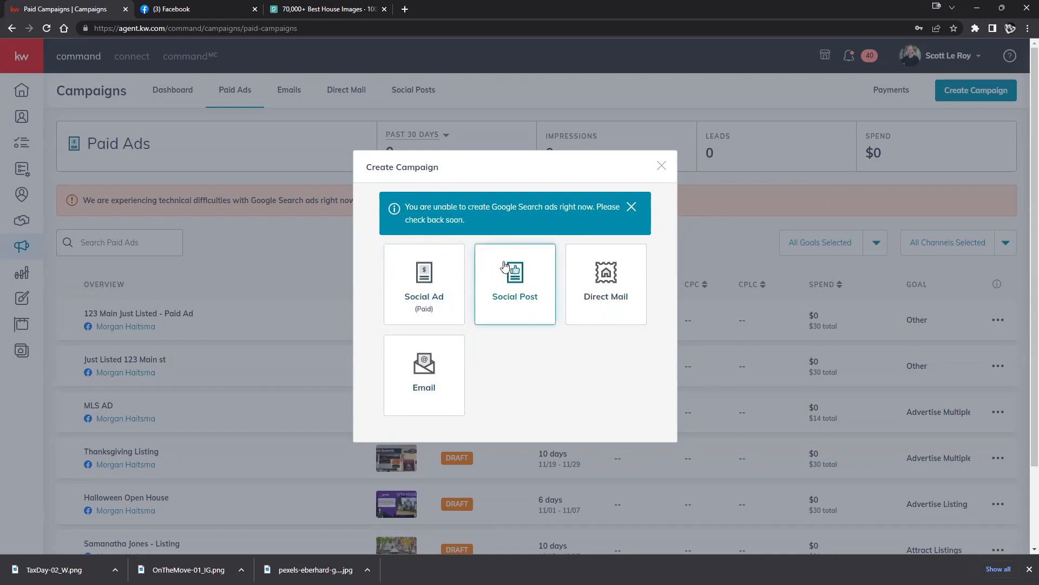
left_click(443, 290)
left_click(438, 120)
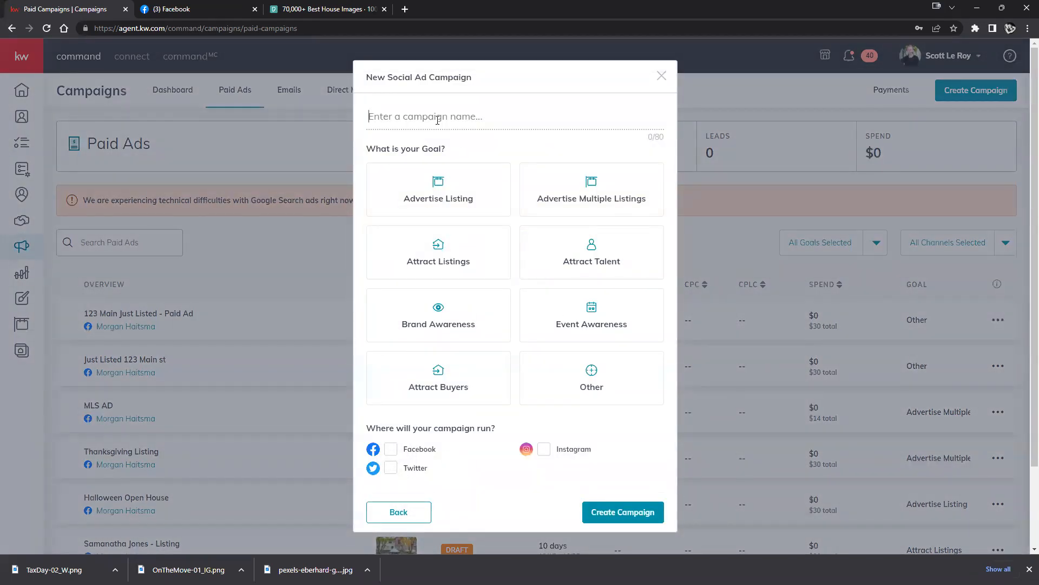
type("Neighbohood Snap")
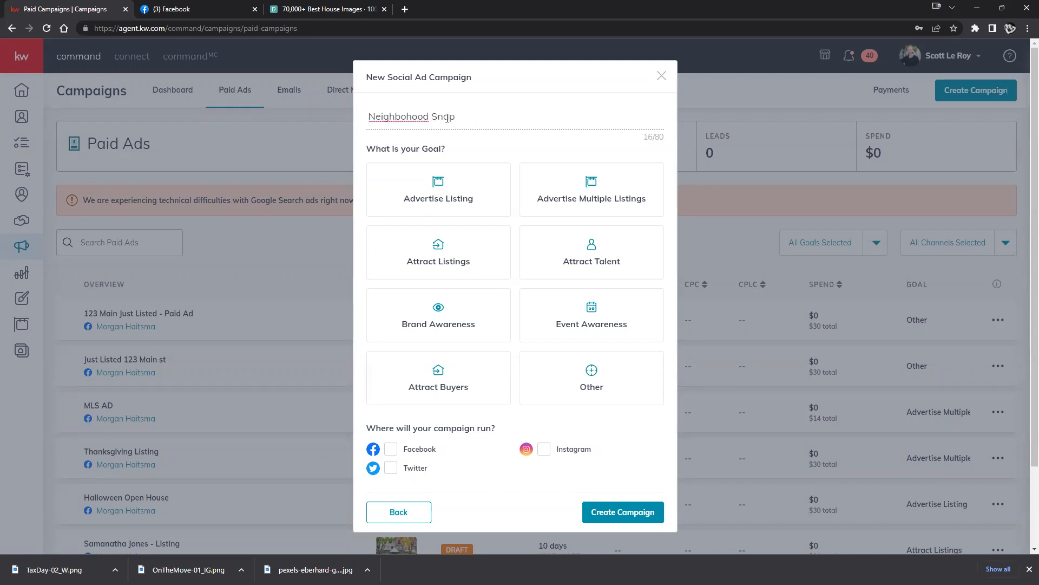
right_click(404, 118)
left_click(489, 127)
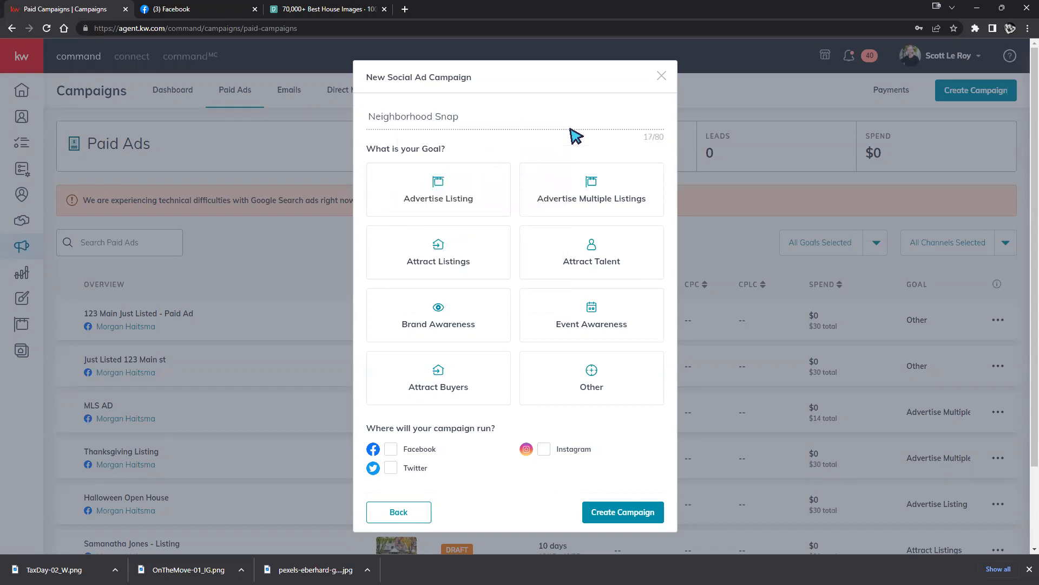
scroll(575, 135, "down", 1)
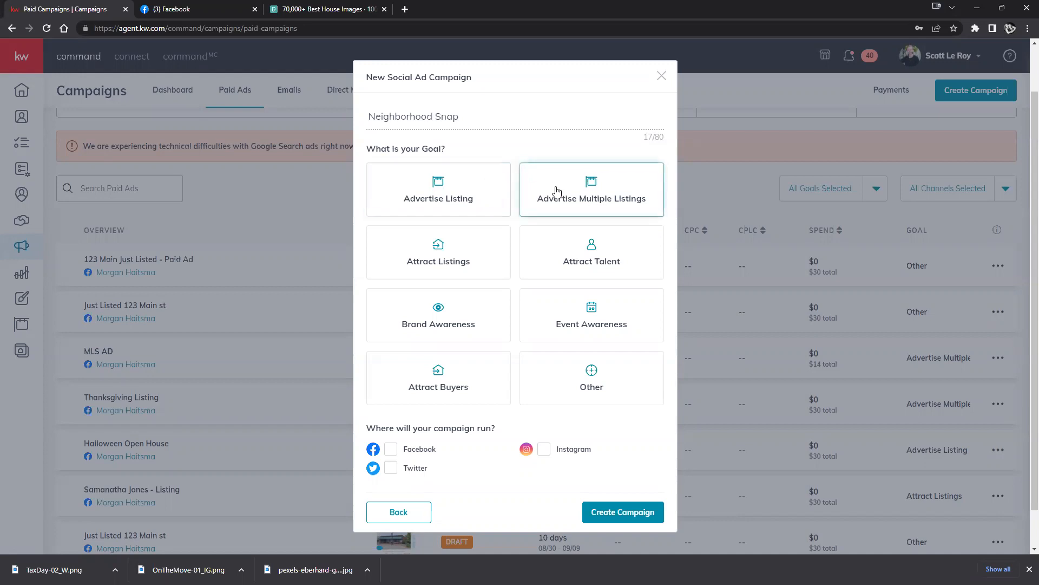
left_click(591, 380)
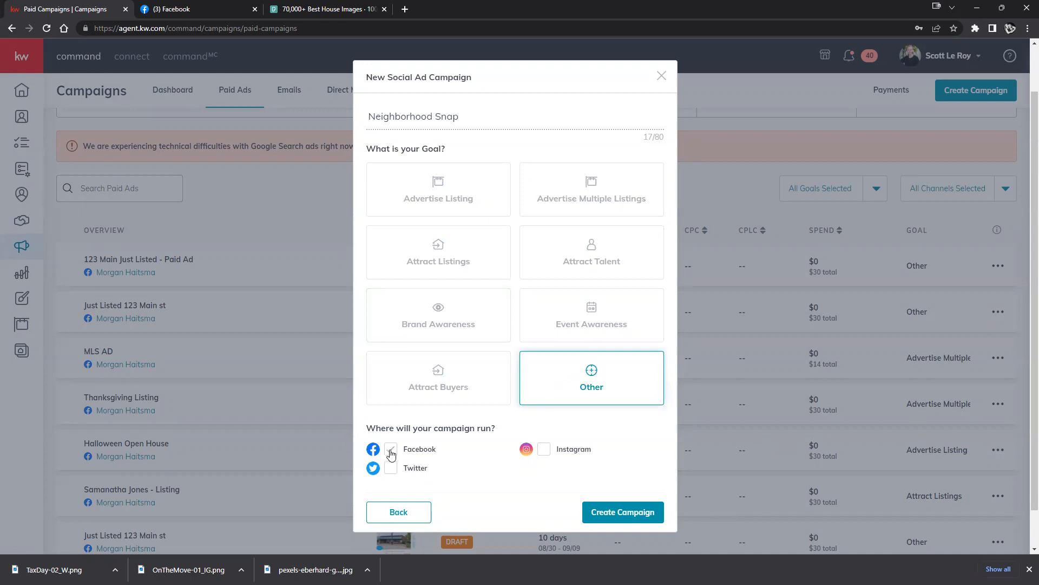
left_click(628, 513)
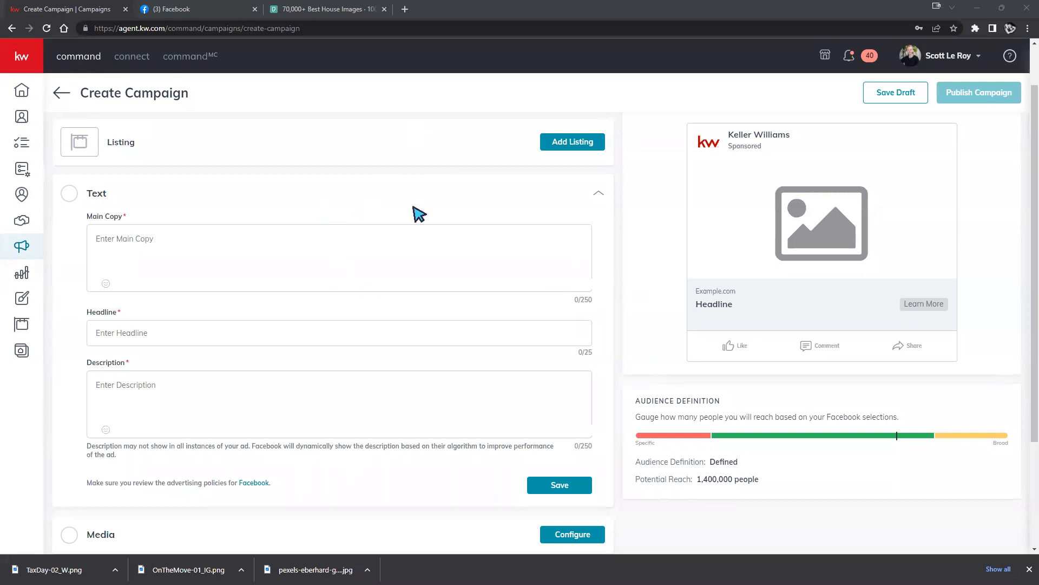
Write 'Check out your Neighborhood Snap!' in the ad's Main Copy box.
scroll(595, 270, "up", 1)
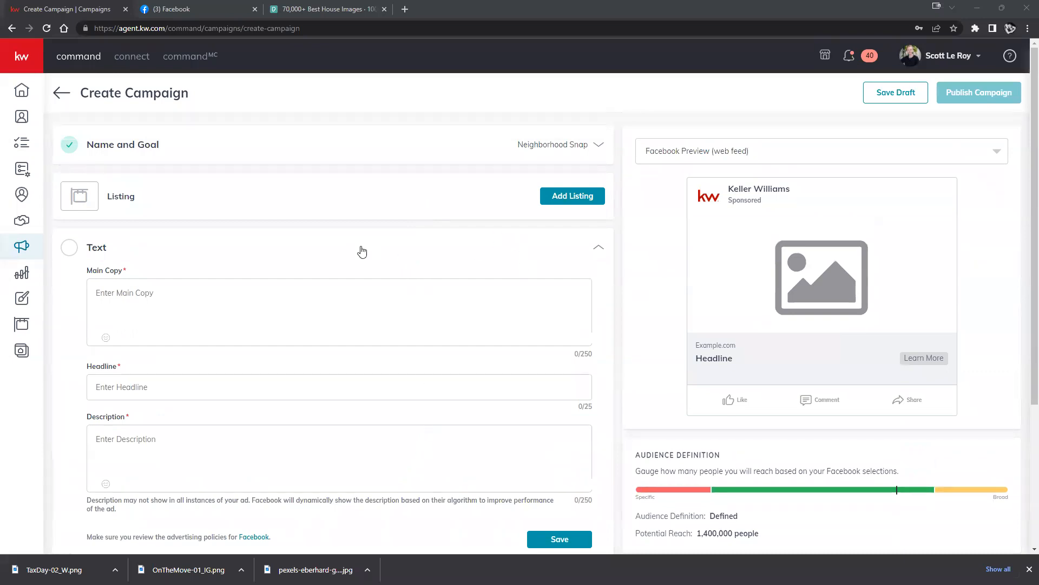
left_click(397, 198)
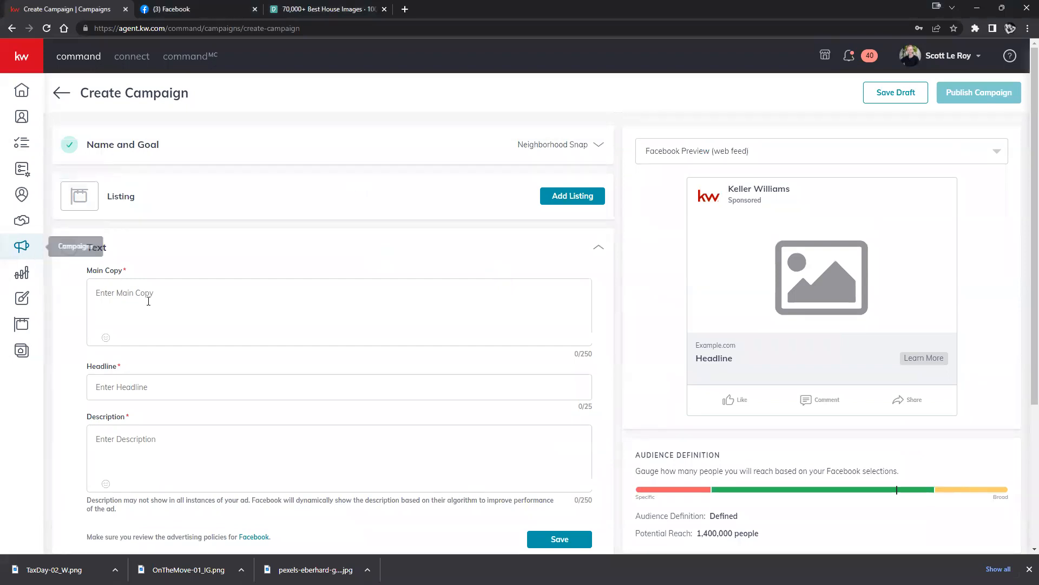
left_click(193, 295)
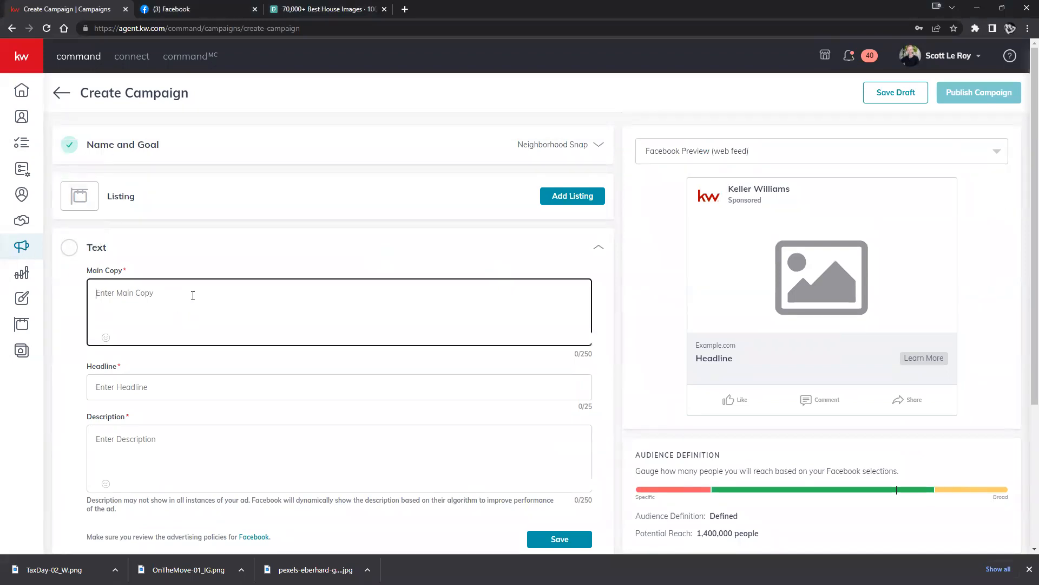
type("Check out your Neighborhood Snap!")
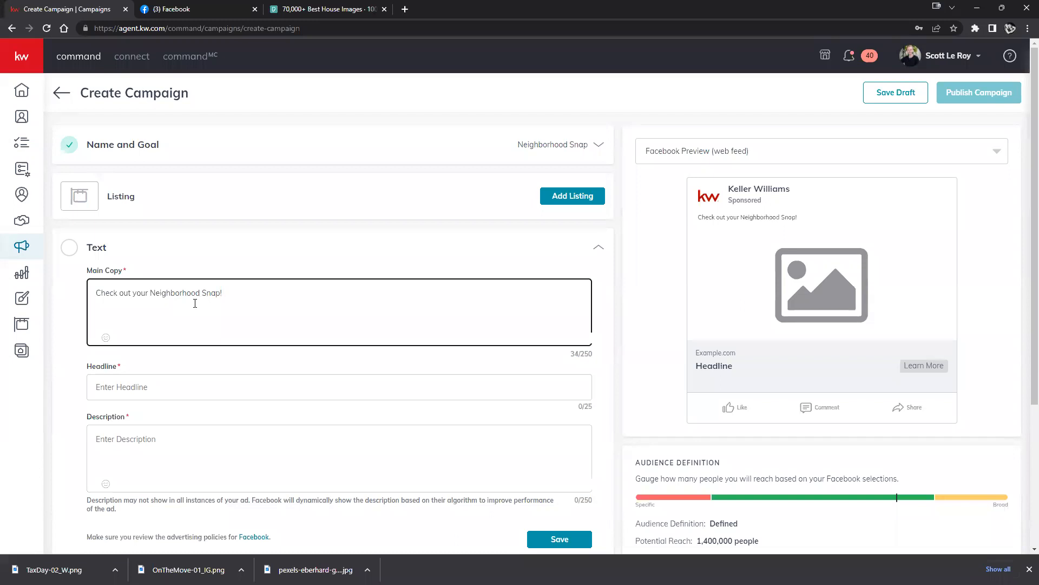
left_click(106, 337)
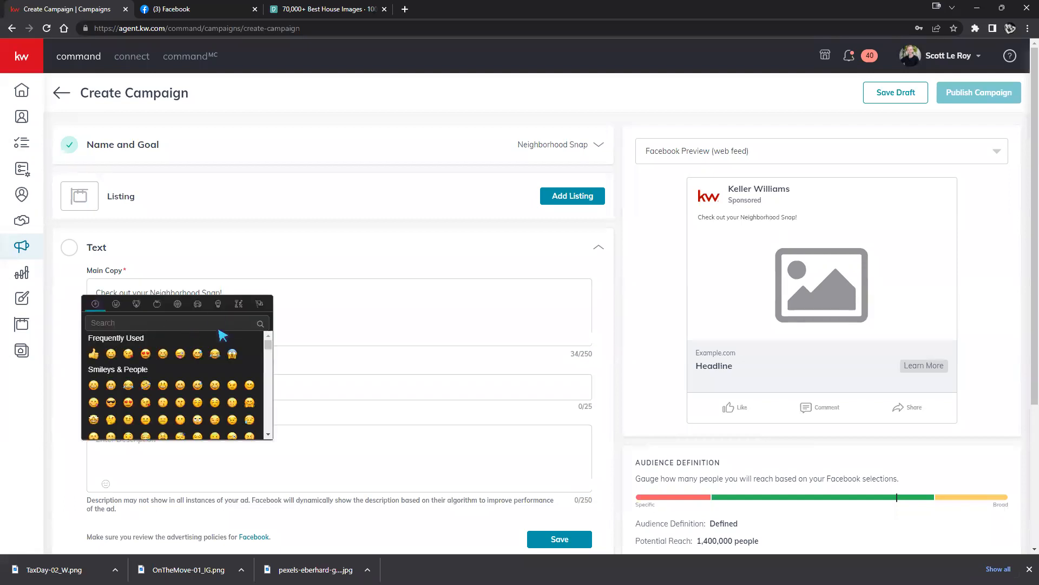
Append 😱, 🏡 and 🏚 to the main copy from the emoji picker.
scroll(209, 338, "down", 5)
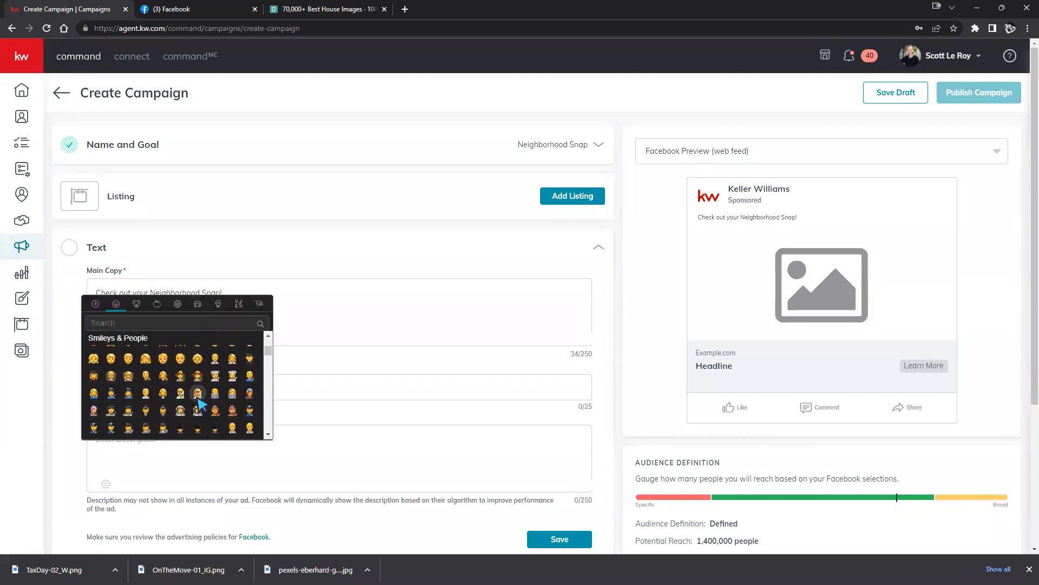
scroll(197, 400, "up", 5)
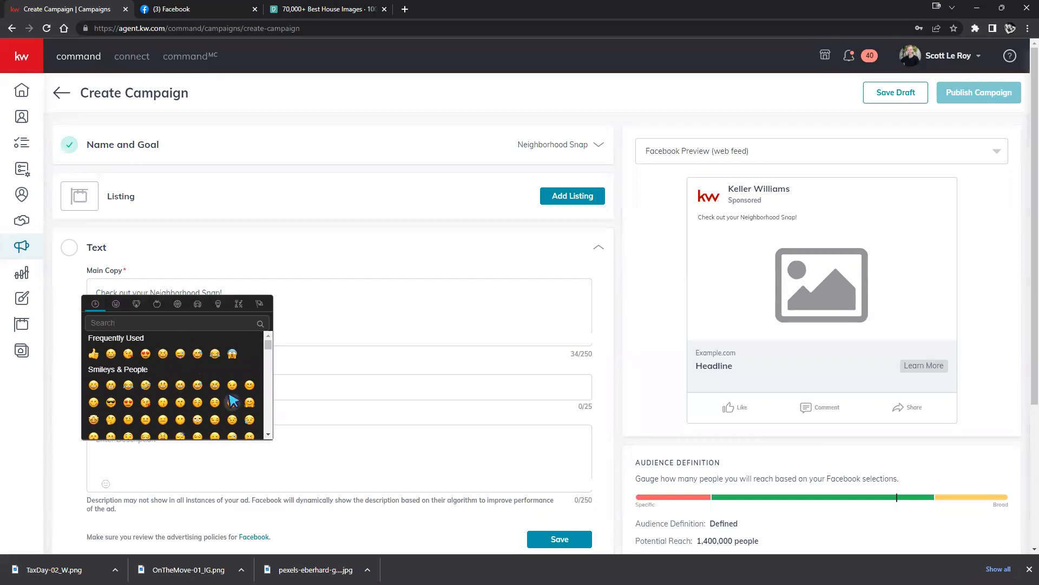
left_click(232, 353)
left_click(106, 337)
type("home")
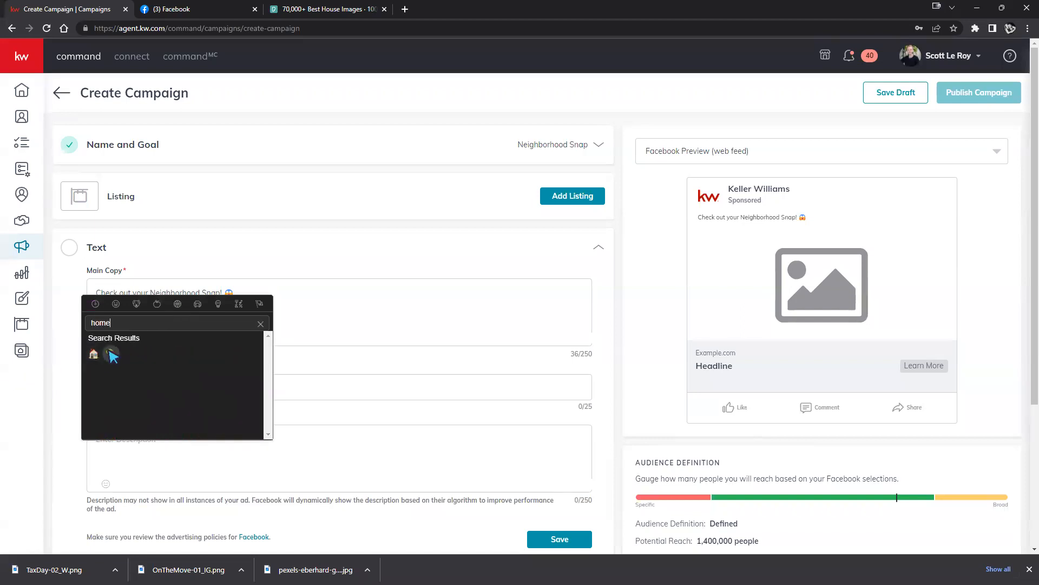
left_click(112, 355)
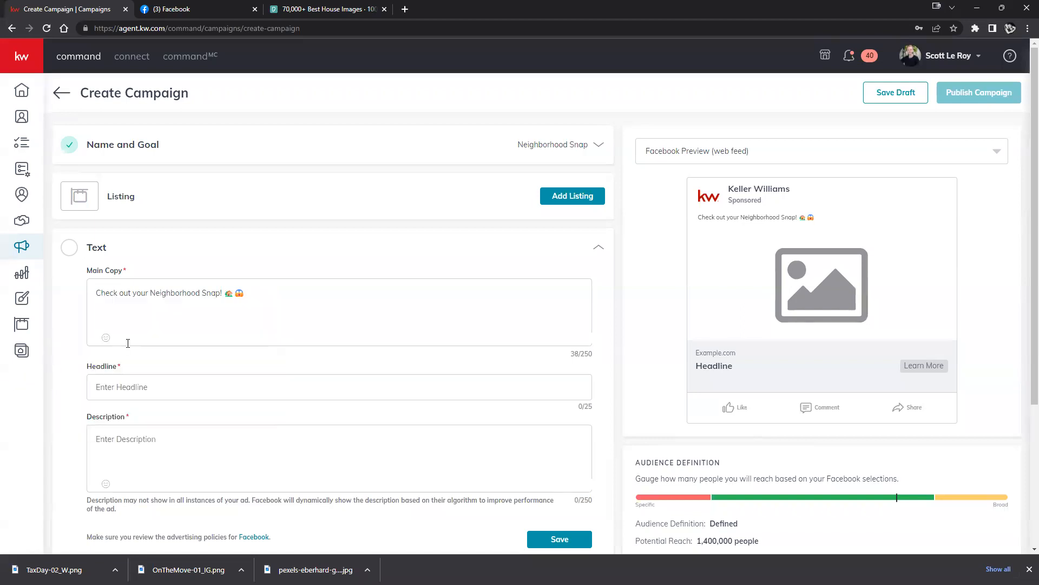
left_click(108, 341)
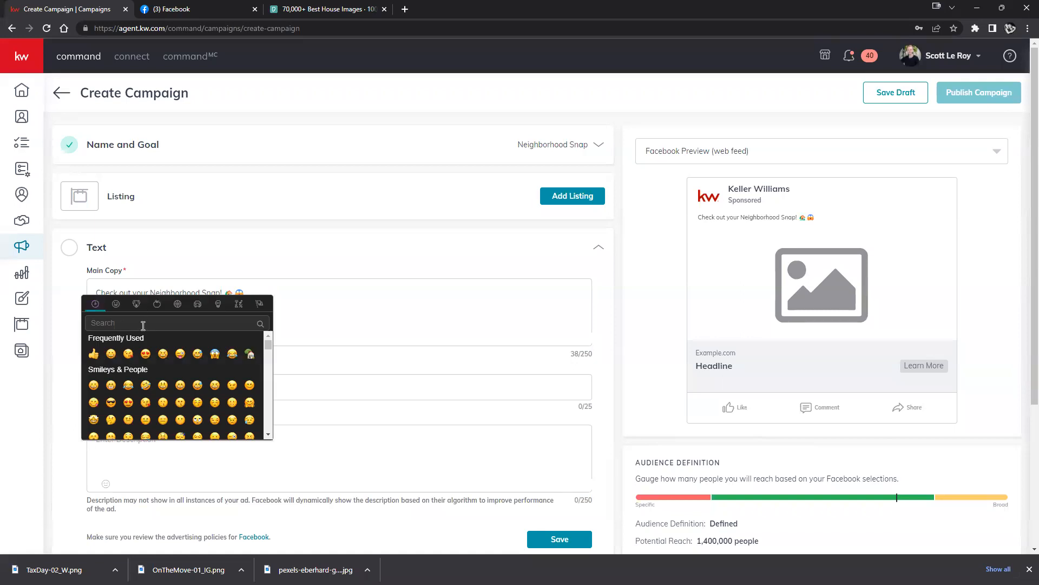
type("value")
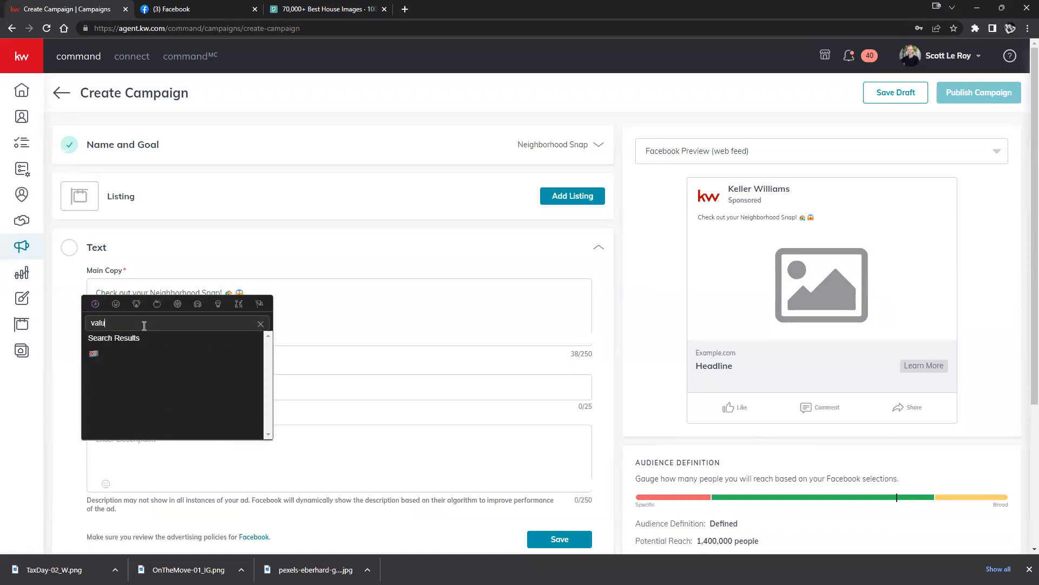
key("BackSpace")
key("BackSpace")
key("BackSpace")
key("BackSpace")
key("BackSpace")
type("rise")
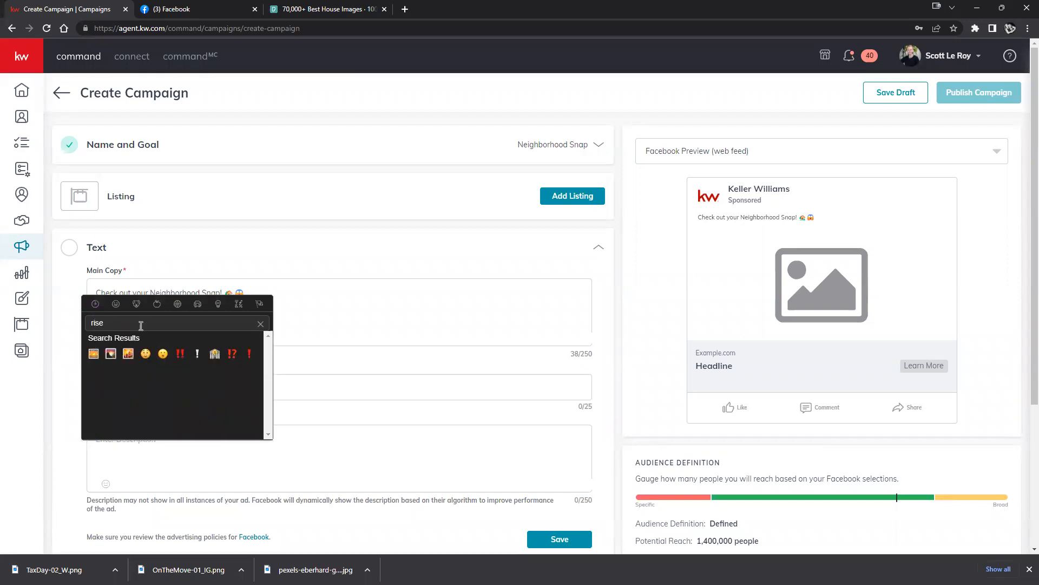
left_click(214, 354)
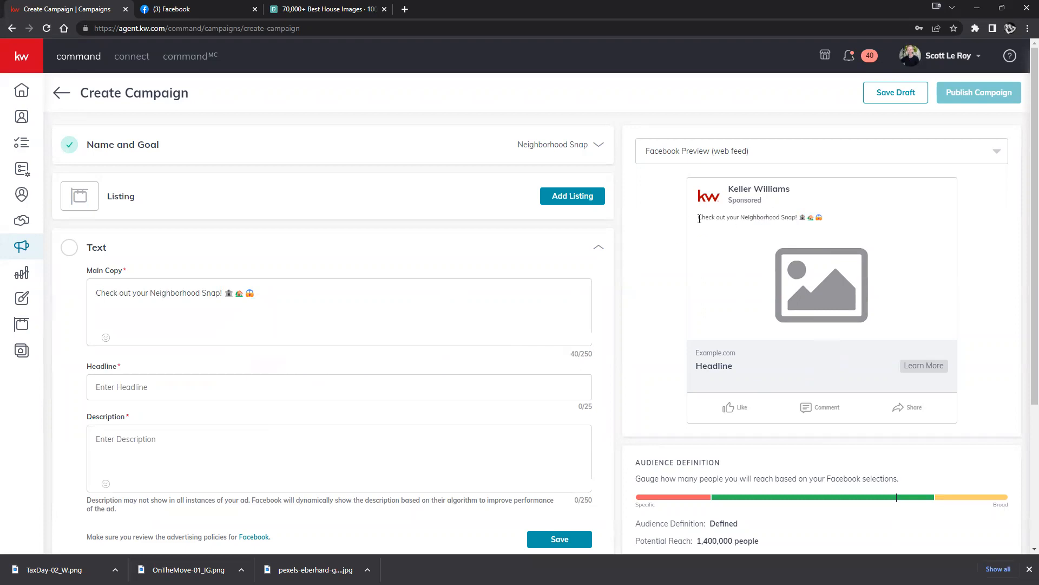
left_click_drag(703, 219, 840, 223)
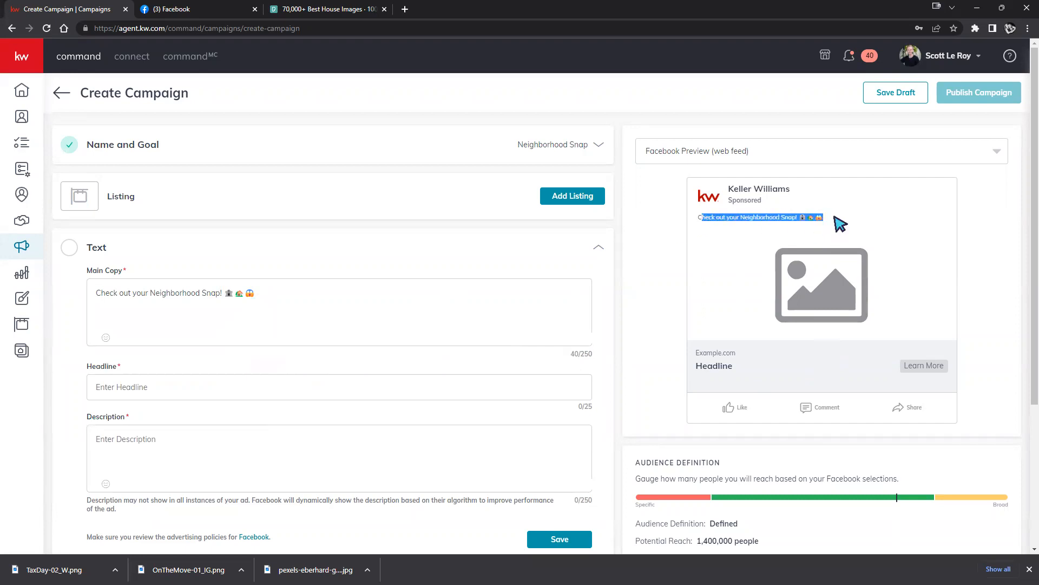
Enter the headline 'Plum Ridge Stats', replacing the mistyped 'Neighborhoos'.
left_click(667, 239)
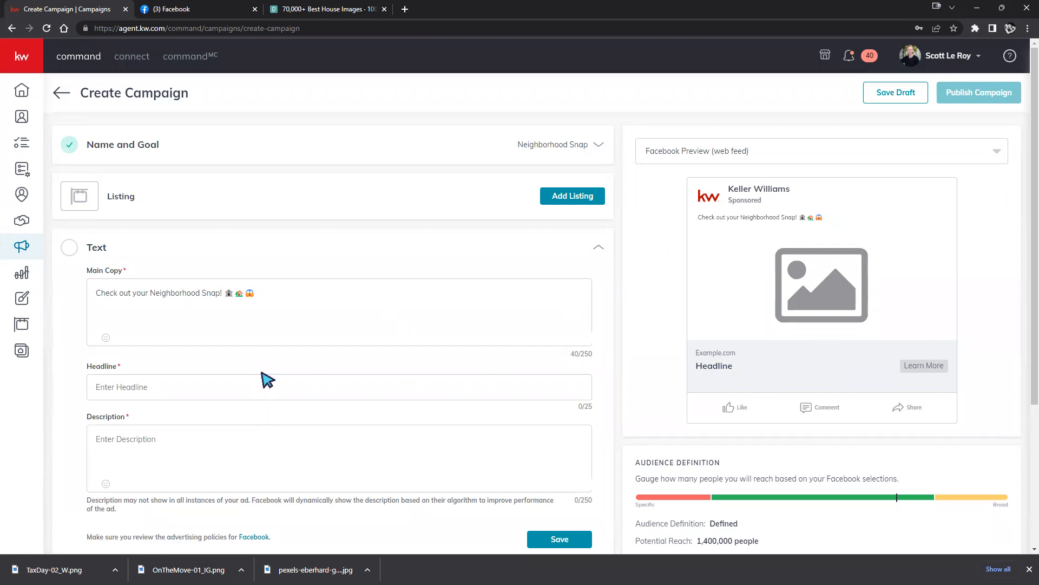
scroll(254, 335, "down", 1)
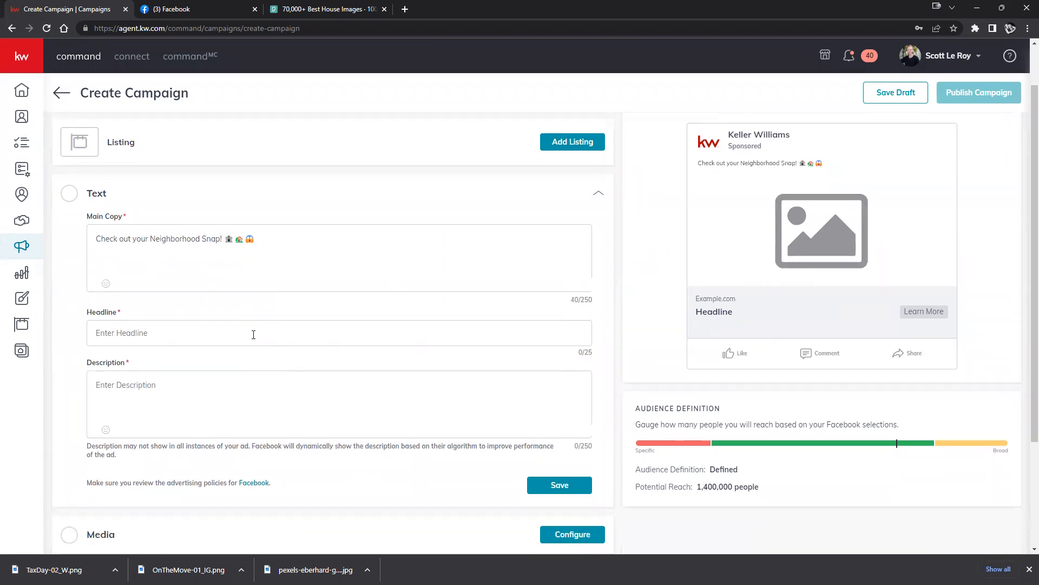
left_click(253, 333)
type("Plum Ridge ")
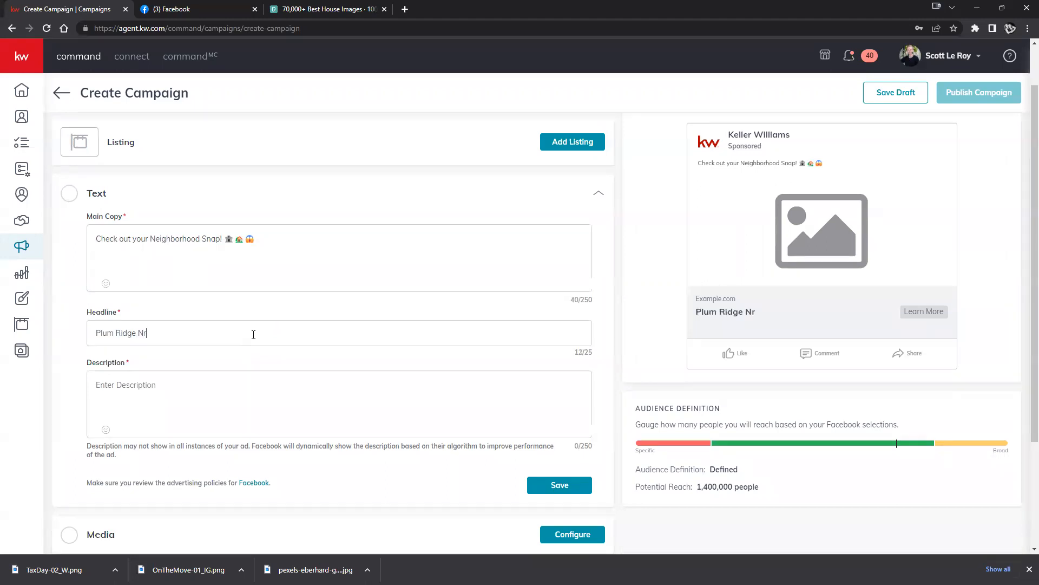
type("Neighborhoos S")
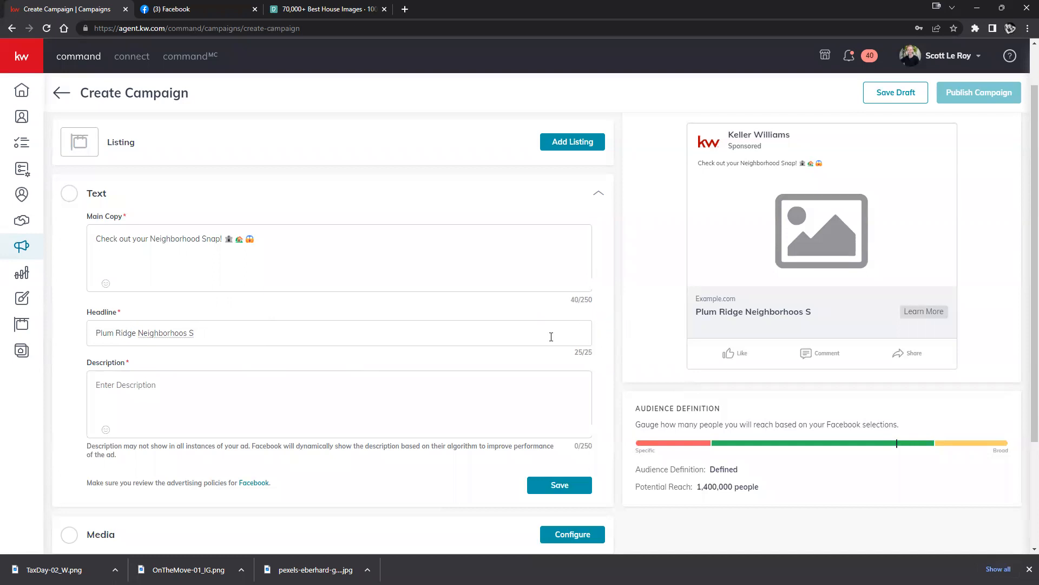
left_click_drag(189, 337, 140, 339)
key("BackSpace")
type("tats")
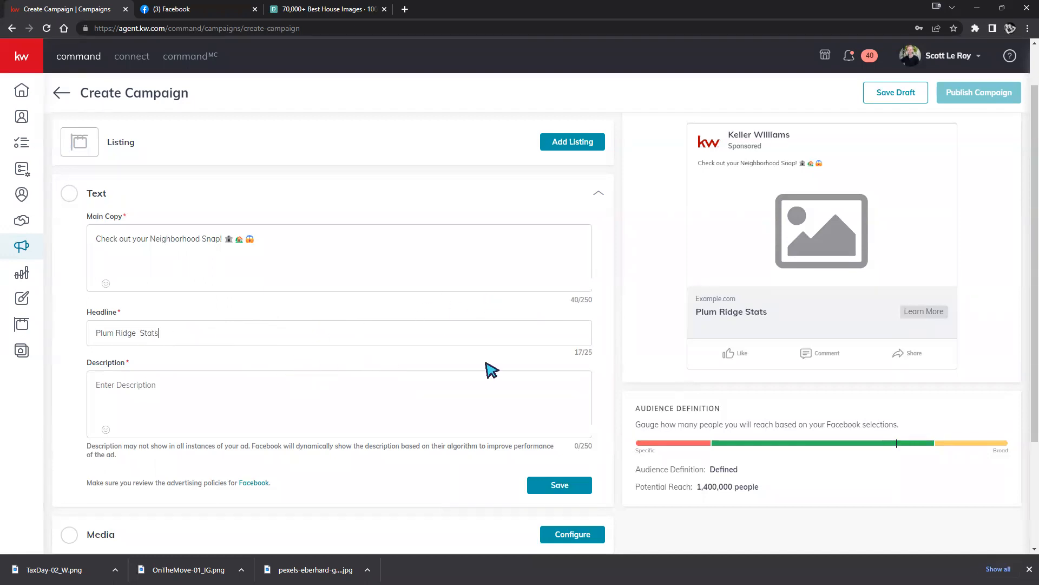
left_click_drag(583, 358, 588, 353)
left_click(539, 358)
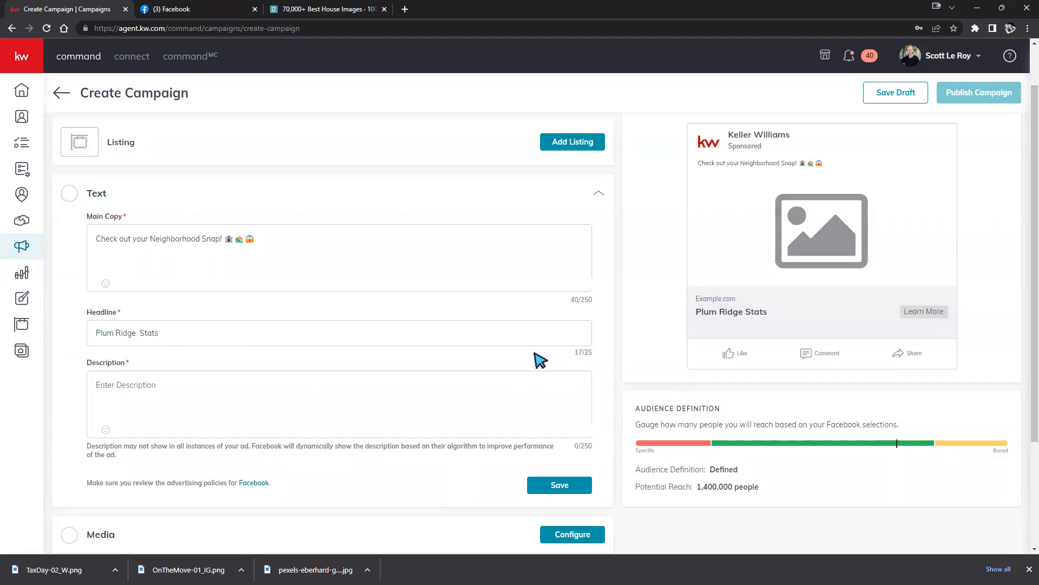
Enter the description 'Check out the Plum Ridge Neighborhood Statistics for March 2023!', correct 'PLum', and save.
left_click(240, 393)
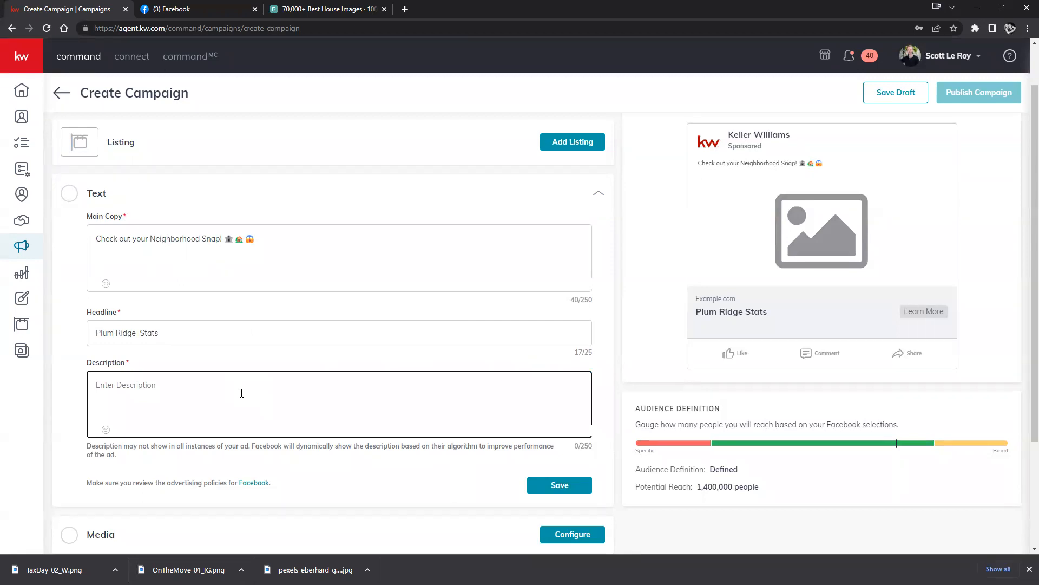
type("Che")
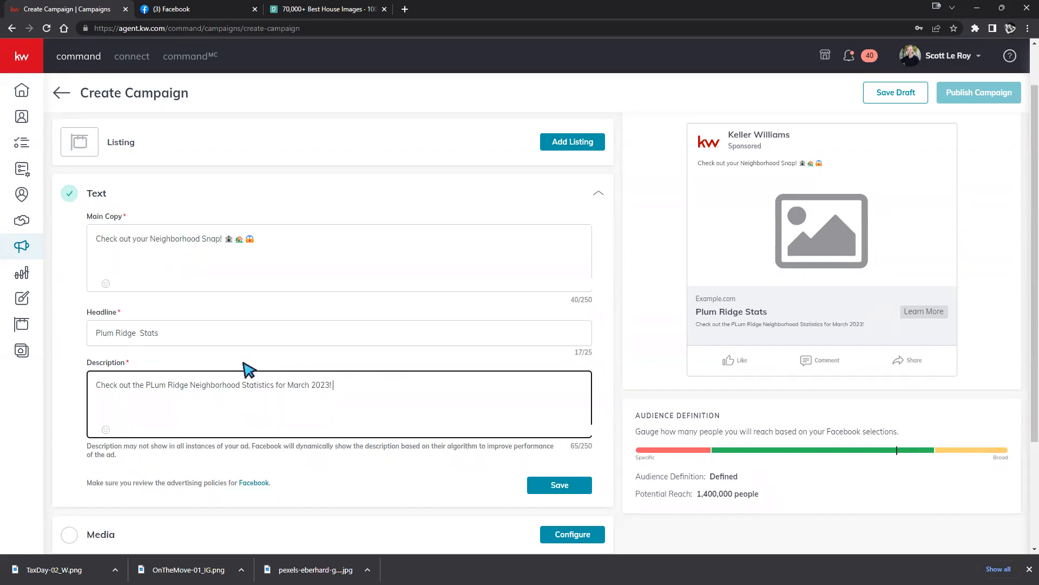
key("BackSpace")
type("l")
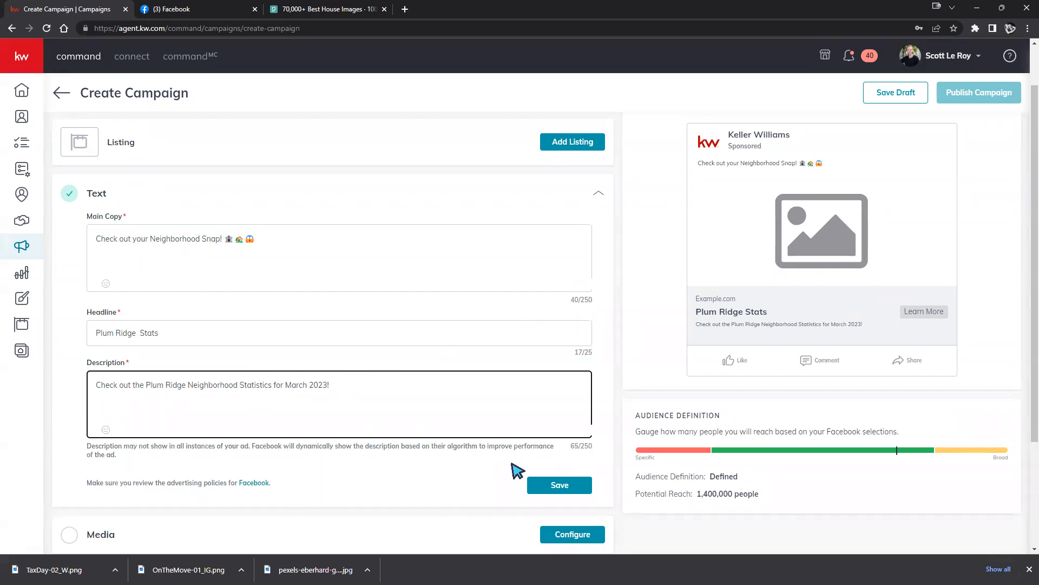
scroll(463, 345, "up", 1)
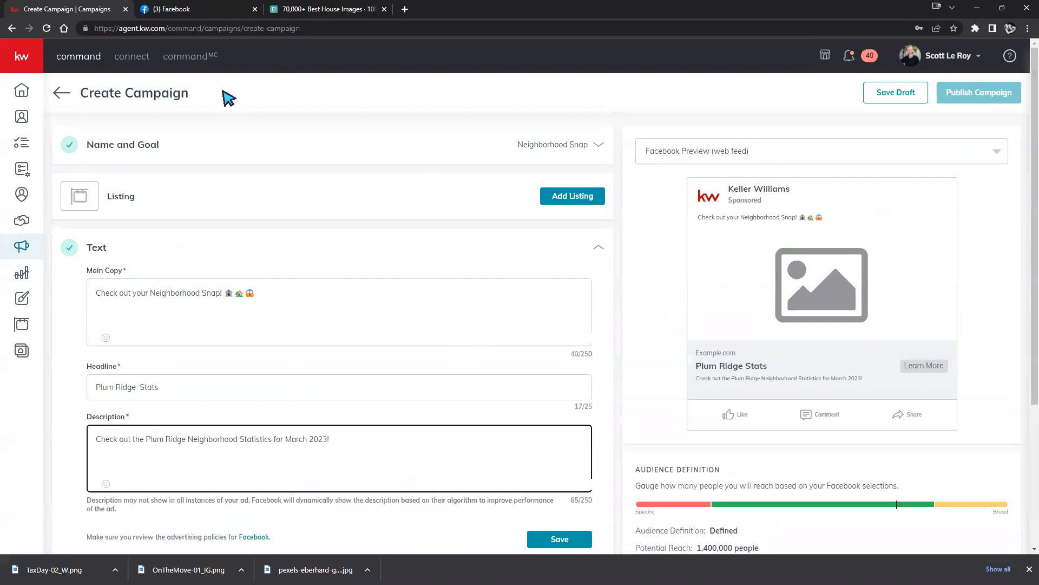
scroll(530, 379, "down", 2)
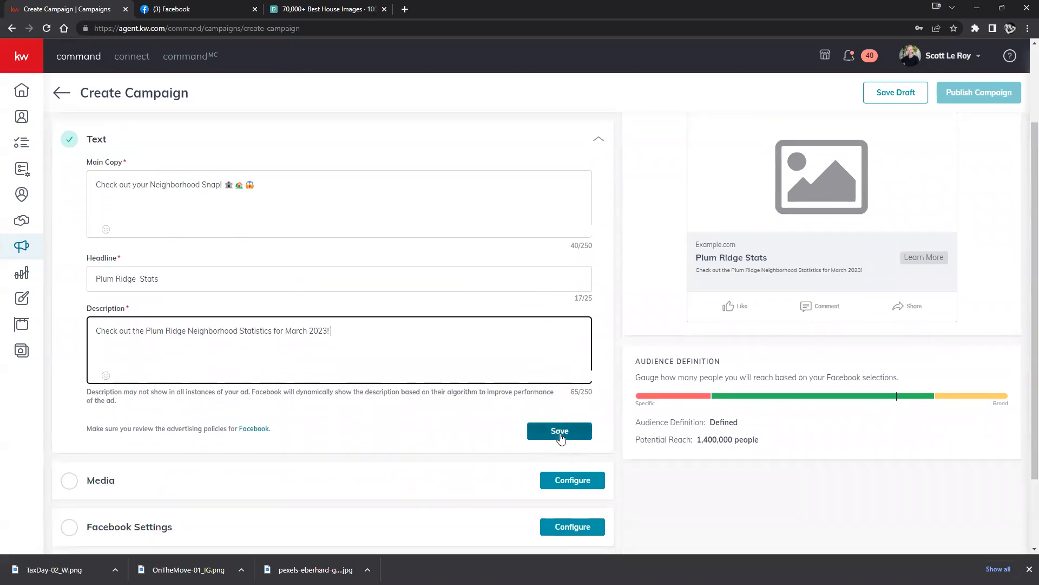
left_click(560, 433)
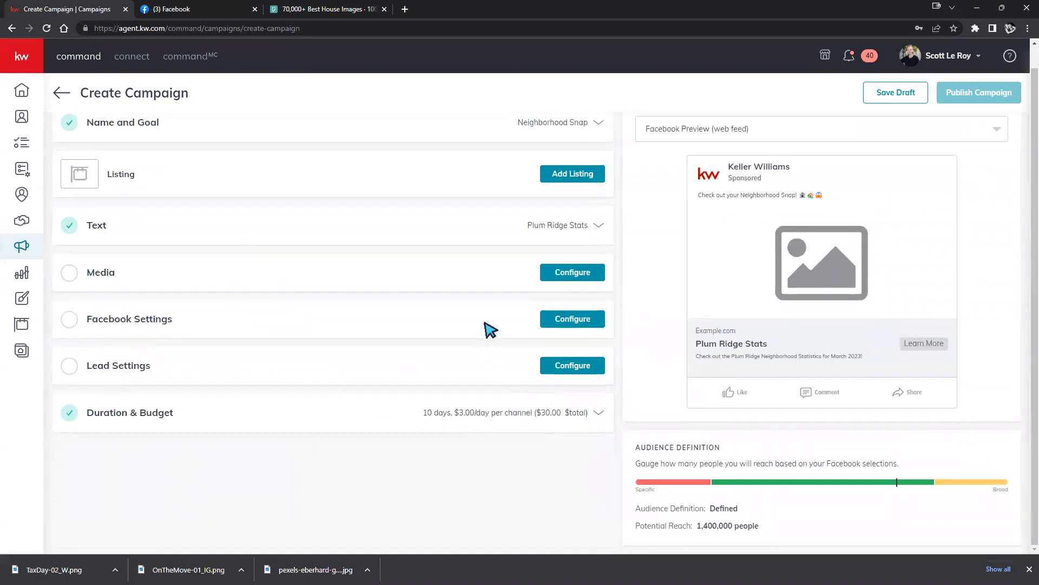
In the Media configuration, switch from Video back to Images and open Select Media.
left_click(559, 273)
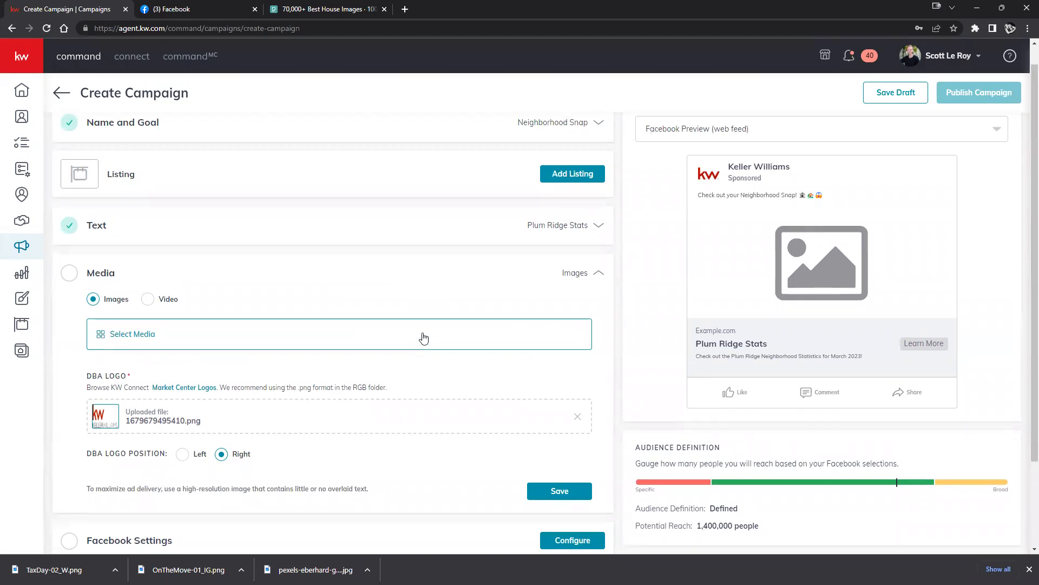
left_click(149, 302)
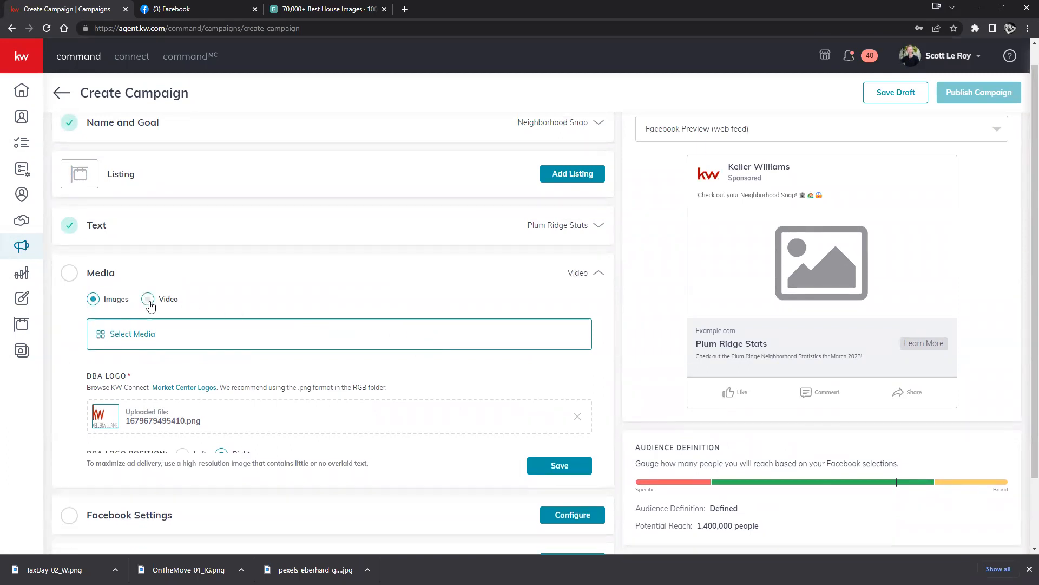
left_click(92, 300)
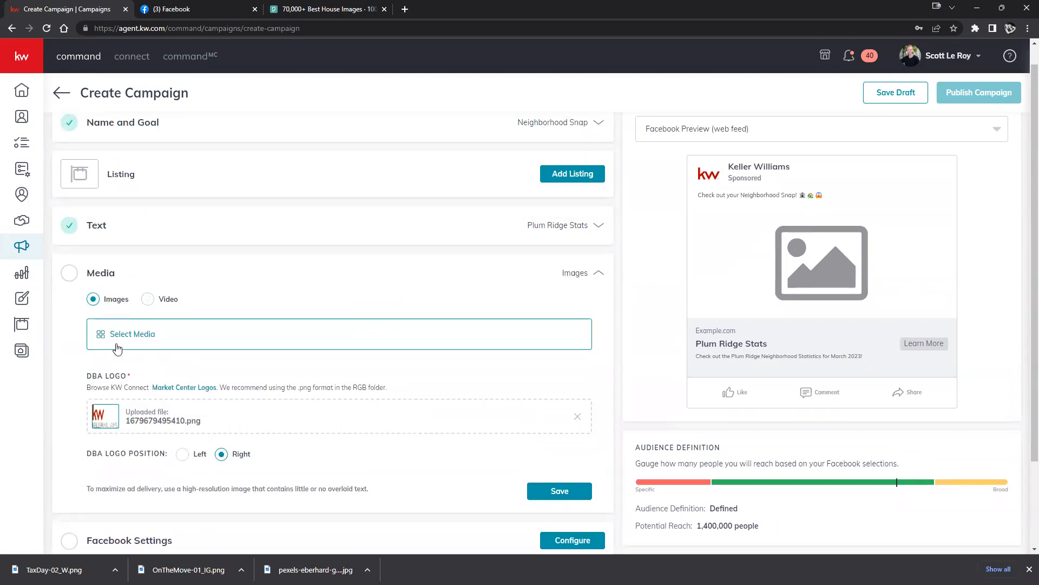
left_click(142, 334)
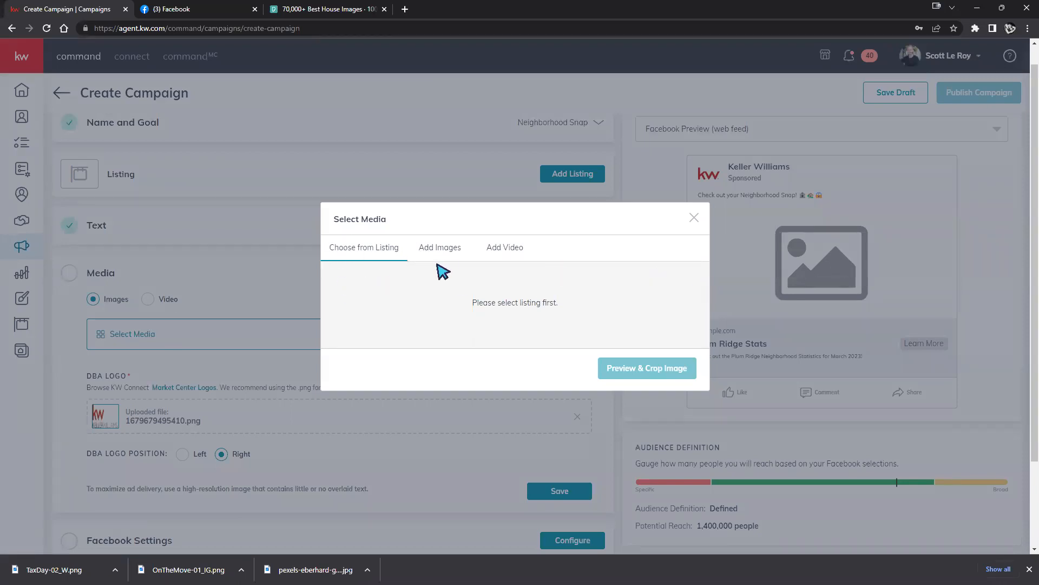
Choose the OnTheMove-01_IG design from the Designs Library and bring it into Preview & Crop.
left_click(453, 253)
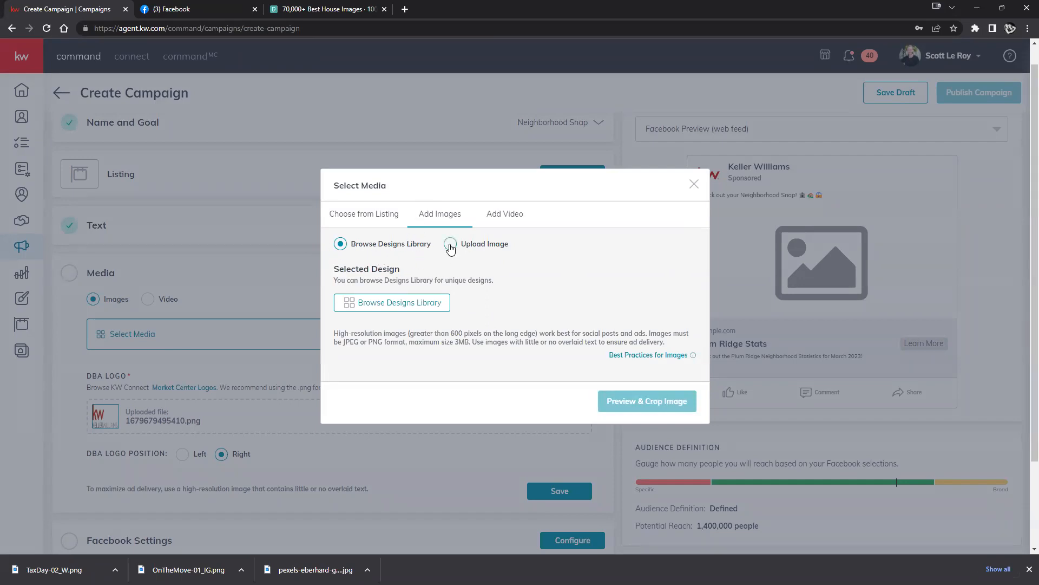
left_click(391, 304)
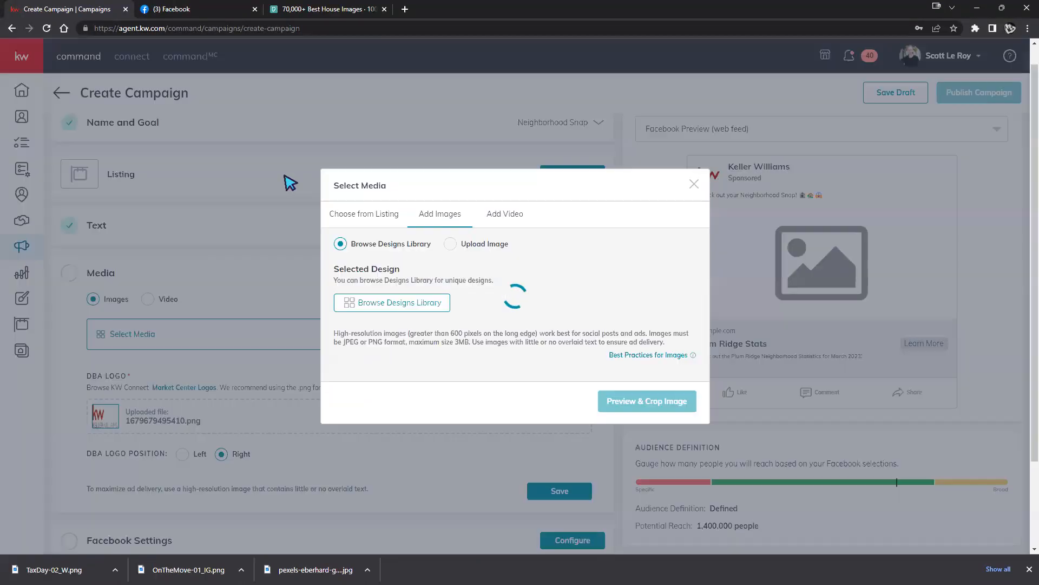
left_click(286, 179)
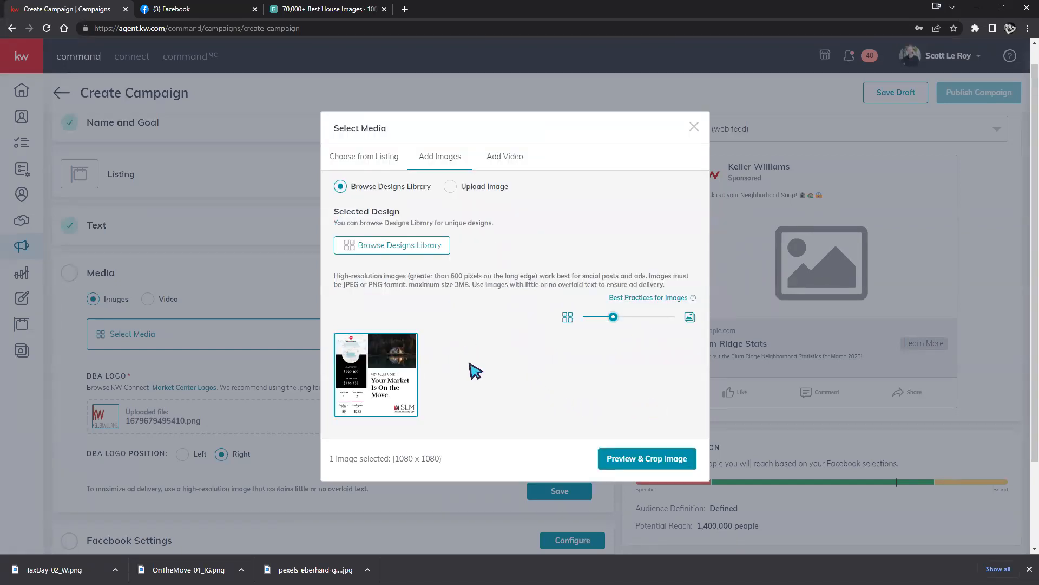
left_click(645, 458)
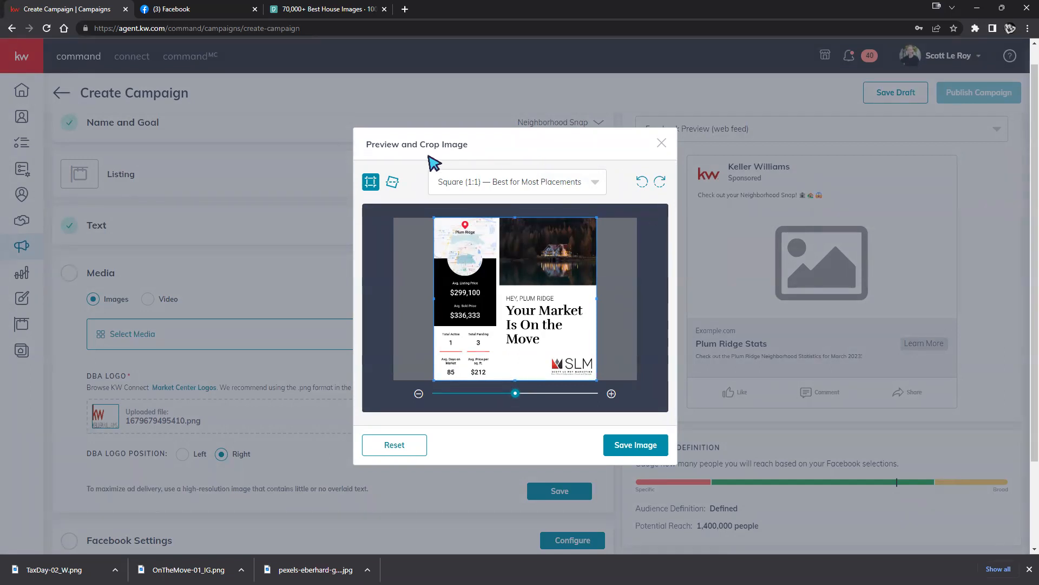
Try a Wide 1.91:1 crop, return to Square 1:1, and save the image to the ad.
left_click(598, 188)
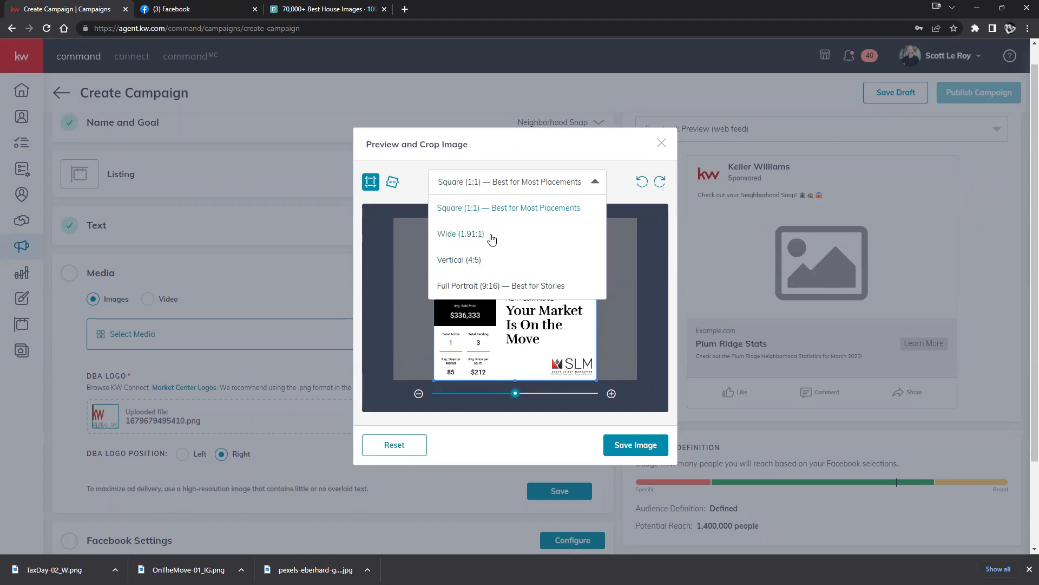
left_click(460, 234)
mouse_move(488, 312)
left_mouse_down()
mouse_move(482, 290)
mouse_move(487, 313)
left_mouse_up()
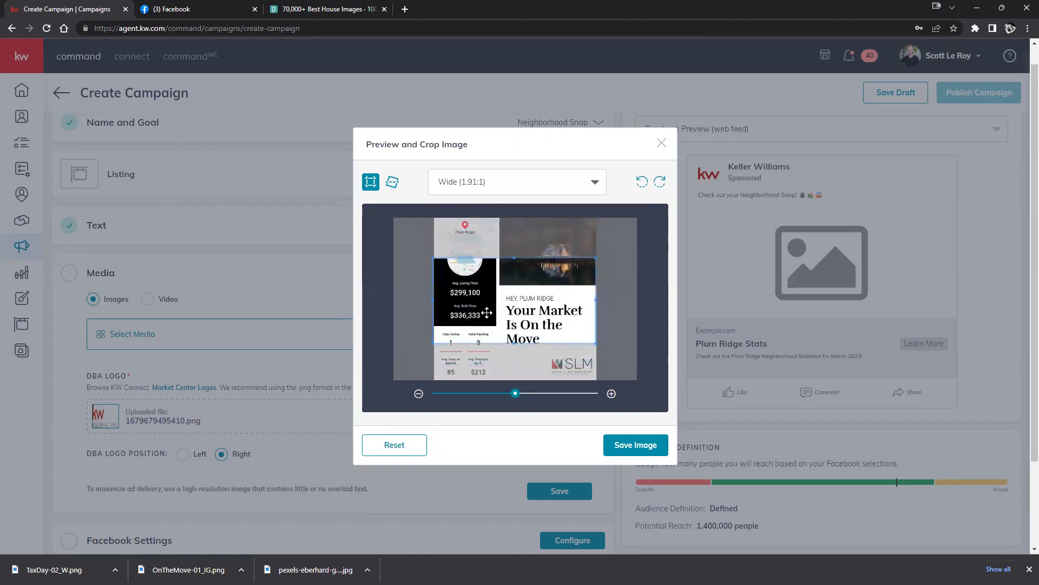
left_click(527, 189)
left_click(496, 210)
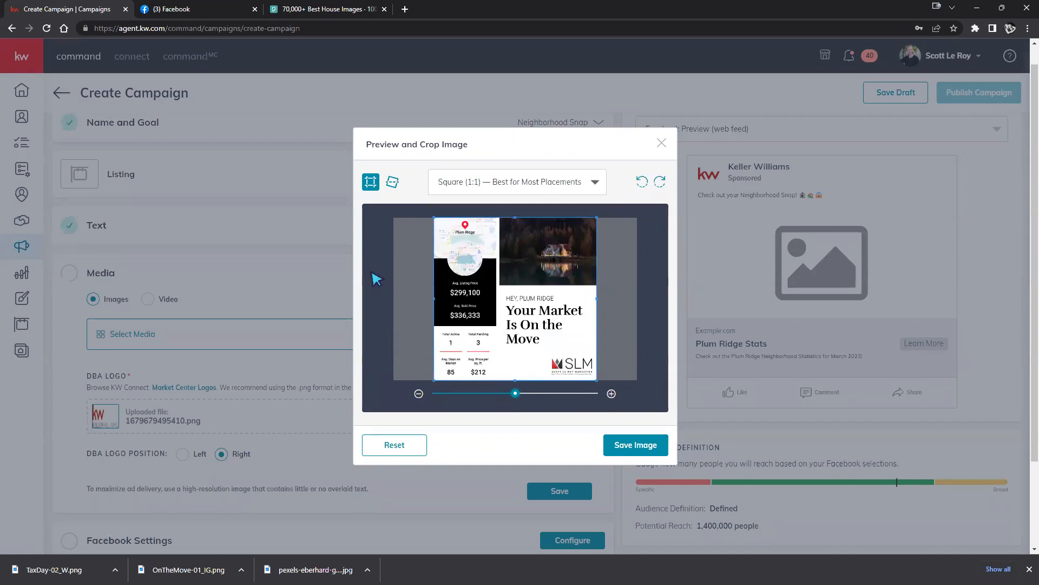
left_click(643, 450)
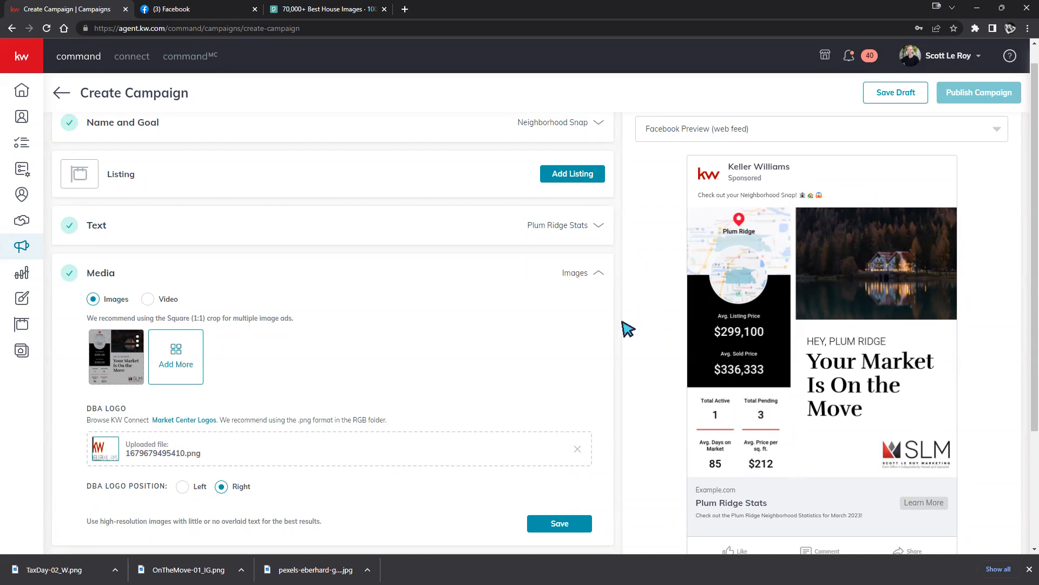
Save the Media settings, then reopen them.
scroll(547, 302, "down", 3)
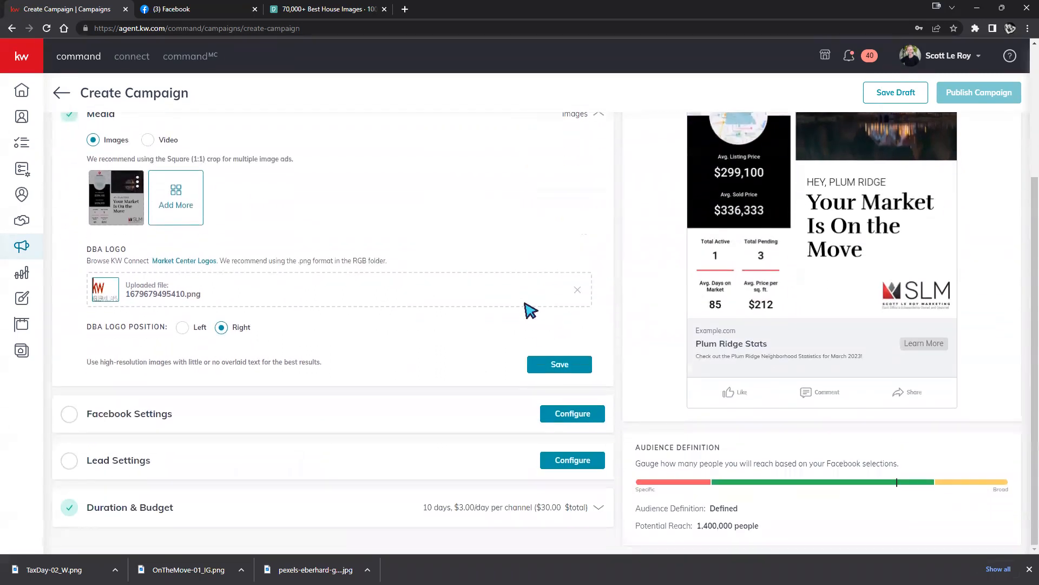
left_click(539, 365)
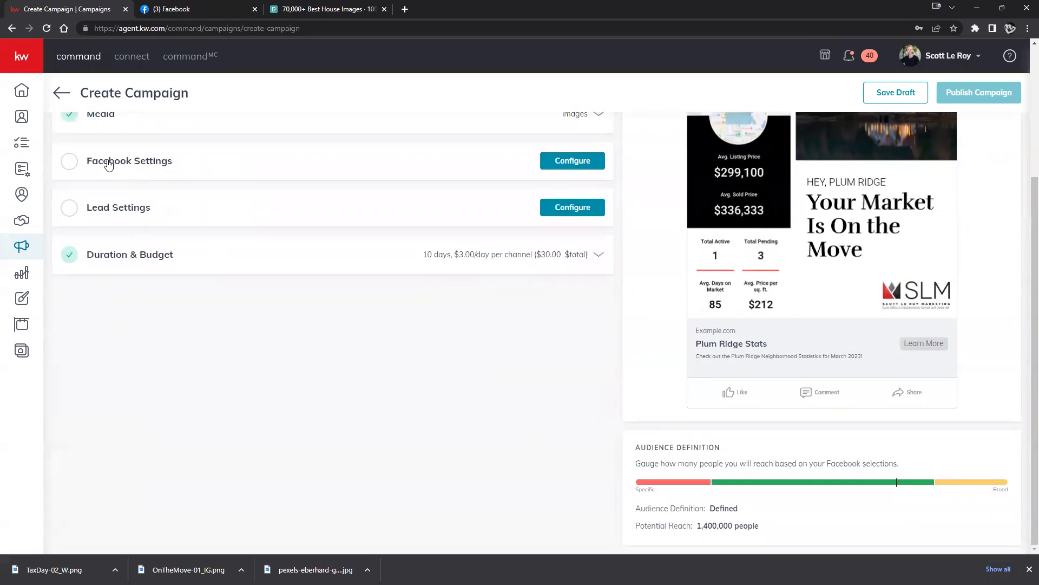
scroll(566, 230, "up", 3)
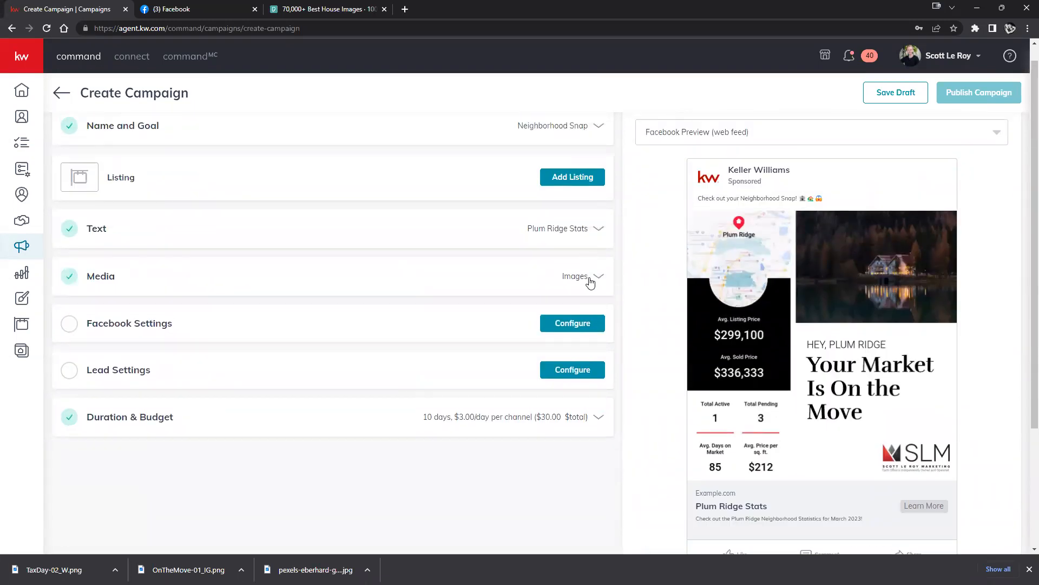
left_click(590, 282)
Pick the OnTheMove-01_IG design again from the Designs Library and preview it for cropping.
left_click(176, 249)
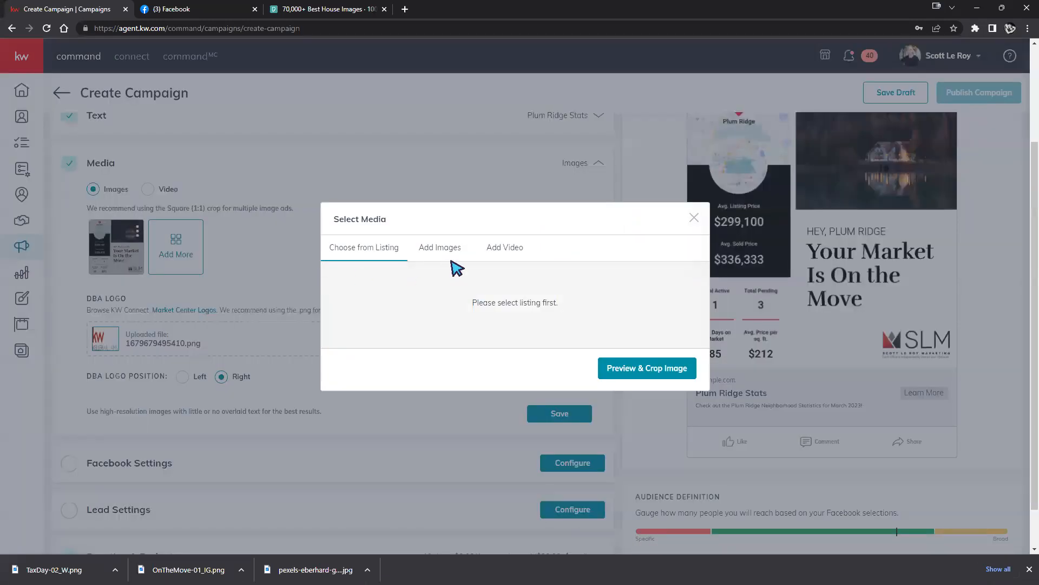
left_click(439, 246)
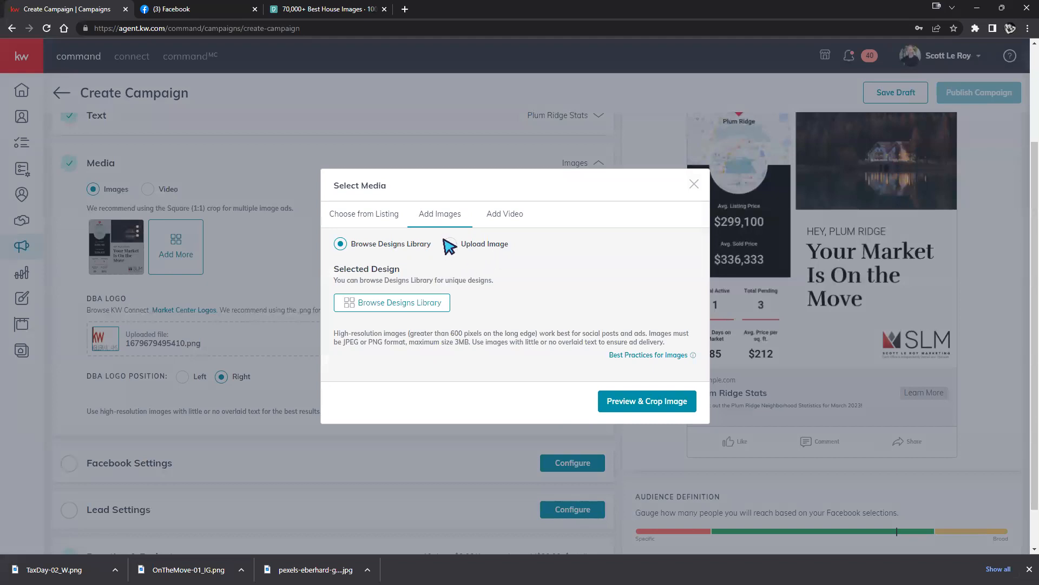
left_click(413, 303)
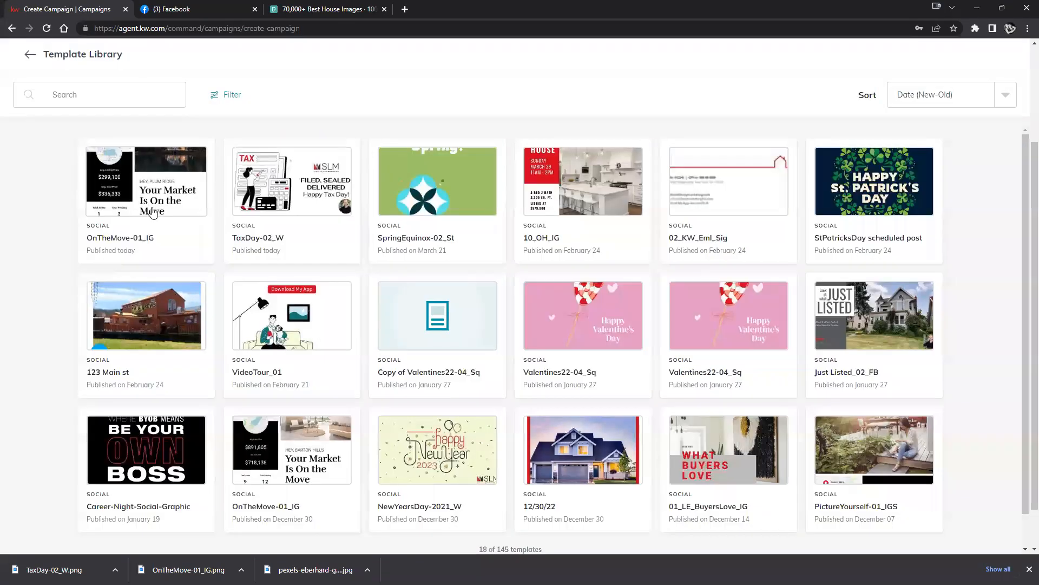
left_click(154, 213)
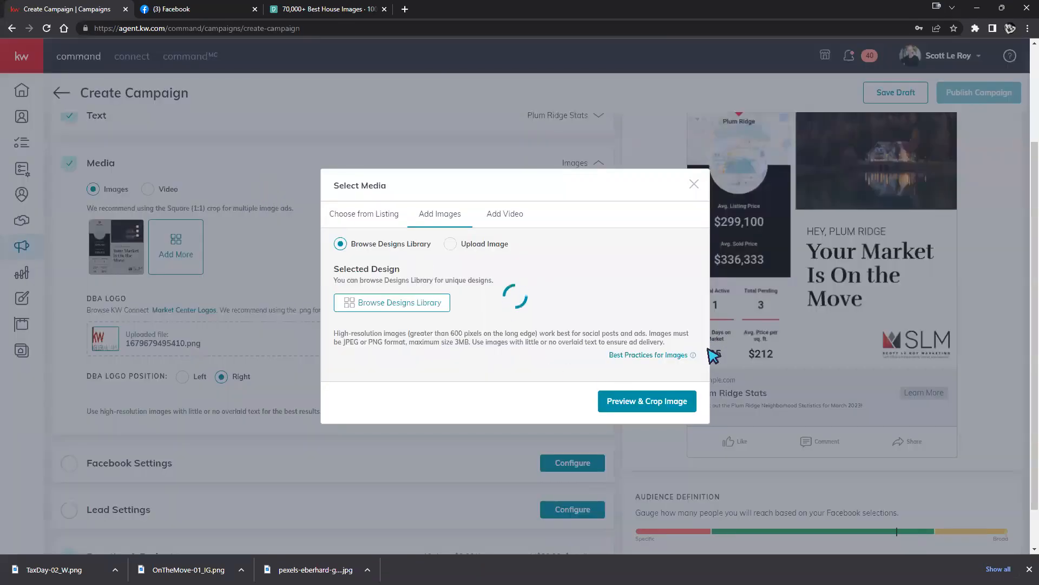
left_click(656, 398)
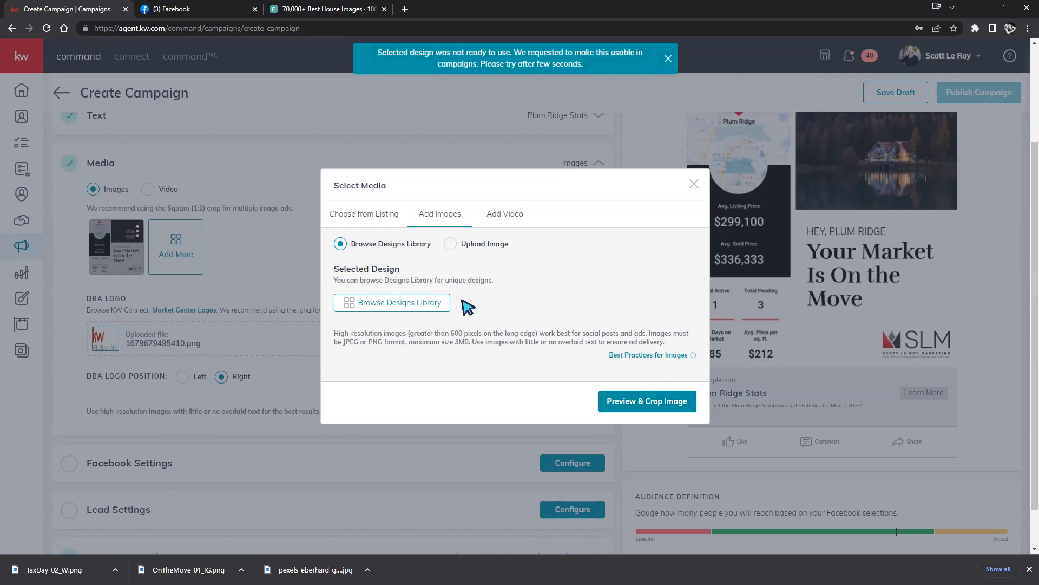
Go to the Designs Library, confirming the leave-page prompt to reach the Template Library.
left_click(419, 306)
left_click(12, 28)
key("Return")
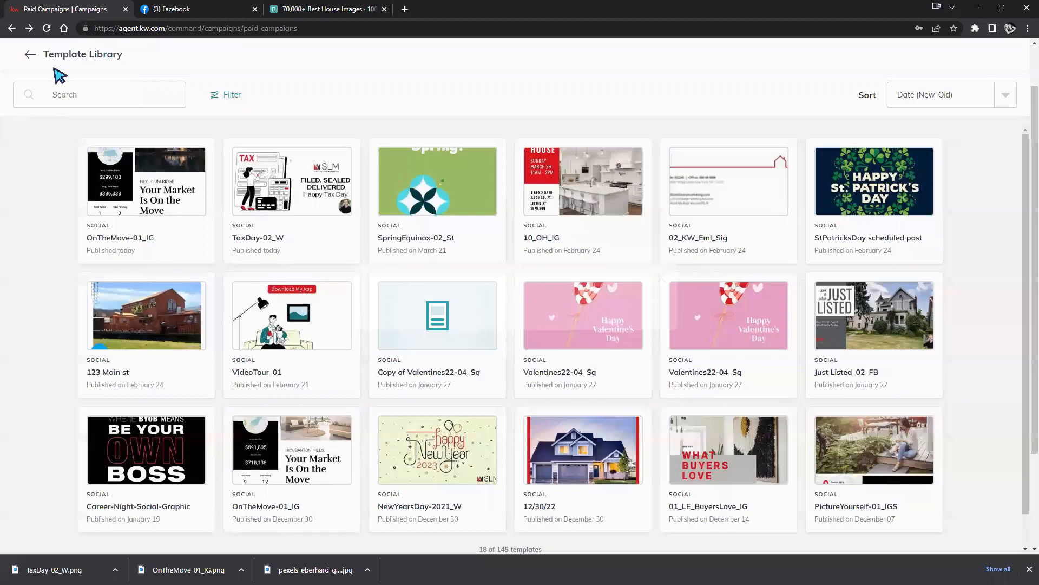
Upload the Tax Day image, crop it to Wide 1.91:1, and save it to the ad.
left_click(30, 55)
left_click(450, 232)
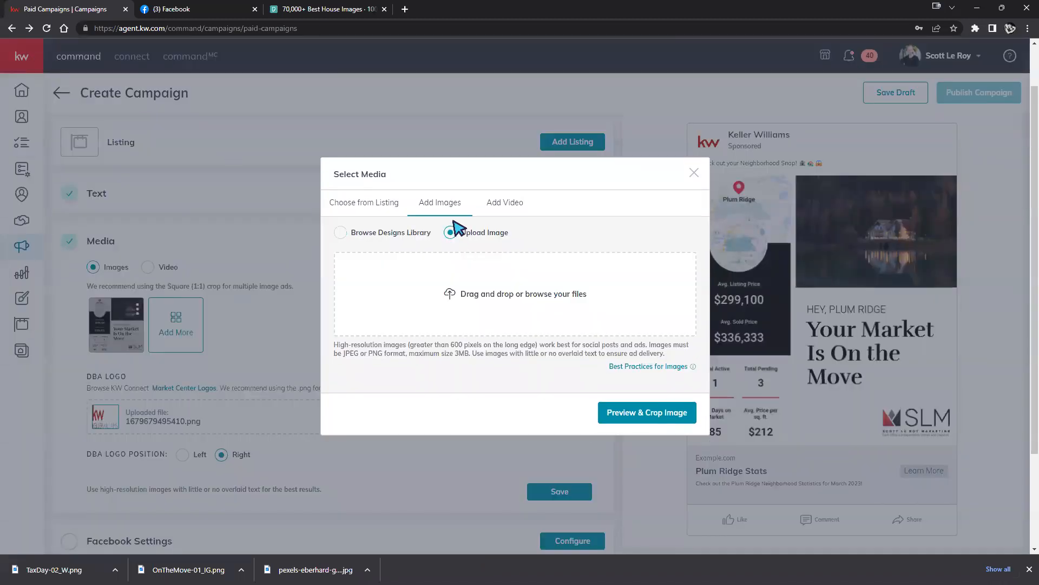
left_click_drag(1038, 244, 504, 299)
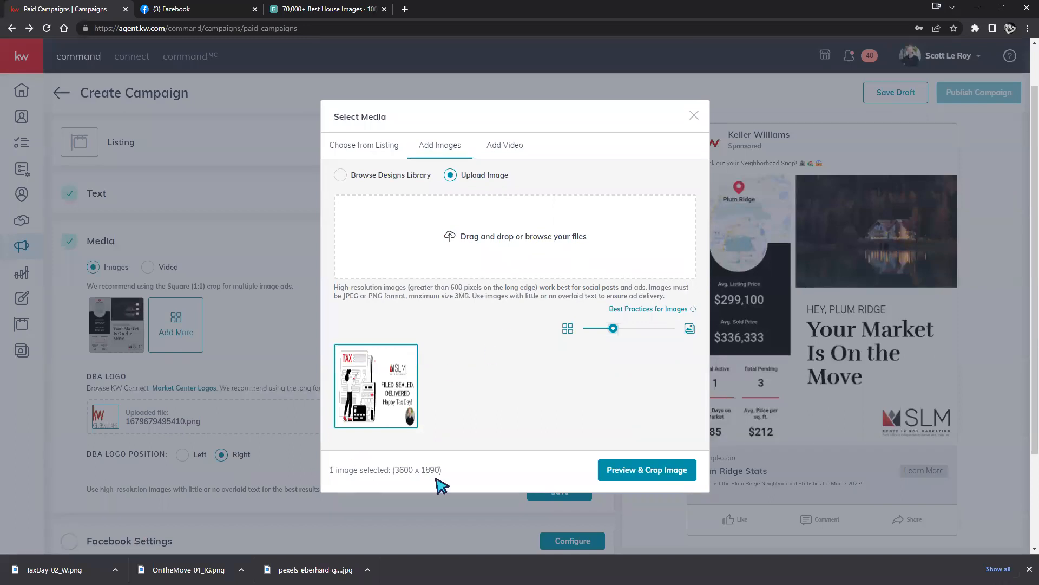
left_click(645, 469)
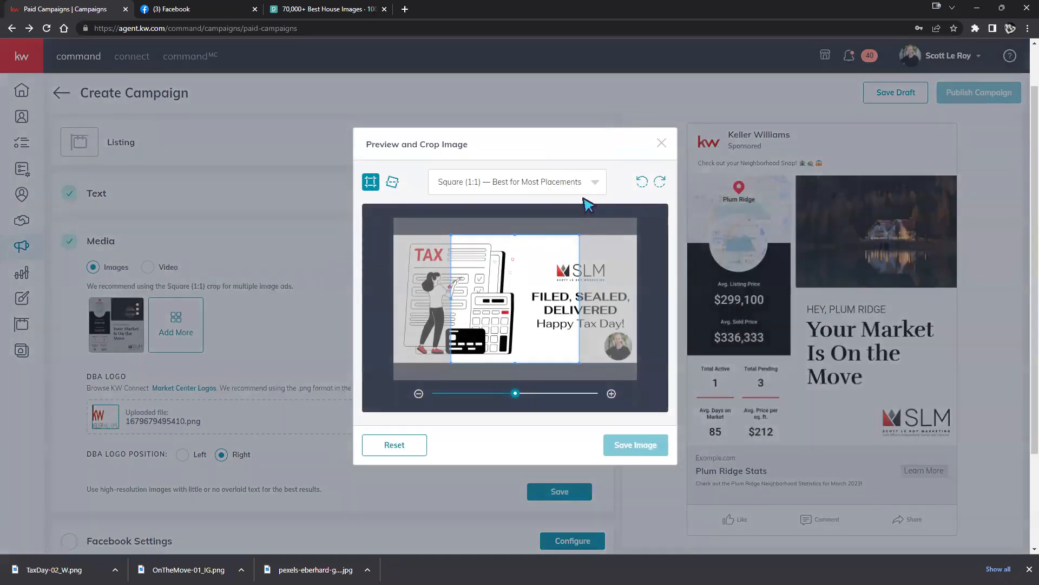
left_click(590, 186)
left_click(466, 241)
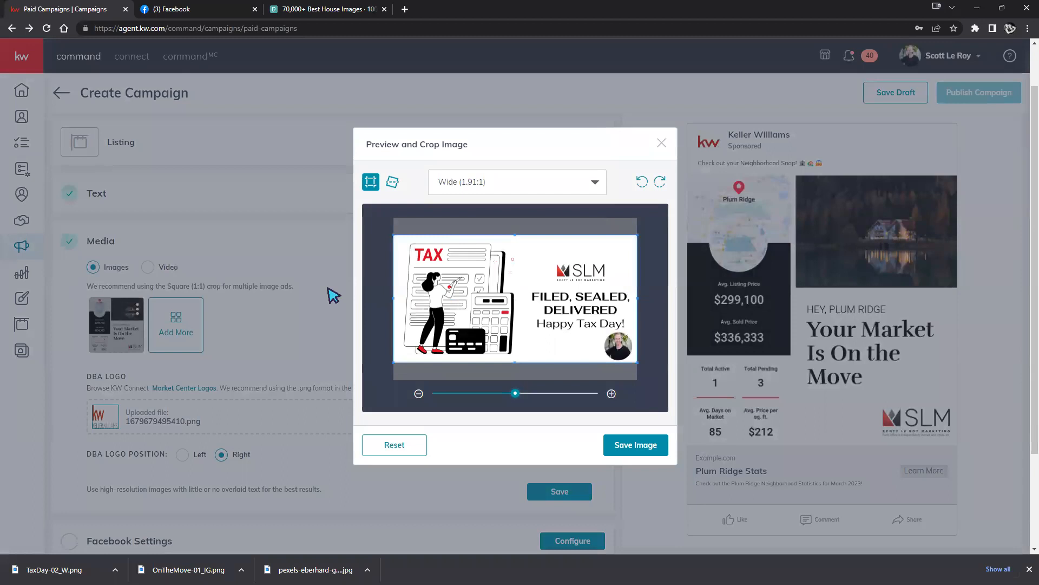
left_click(655, 435)
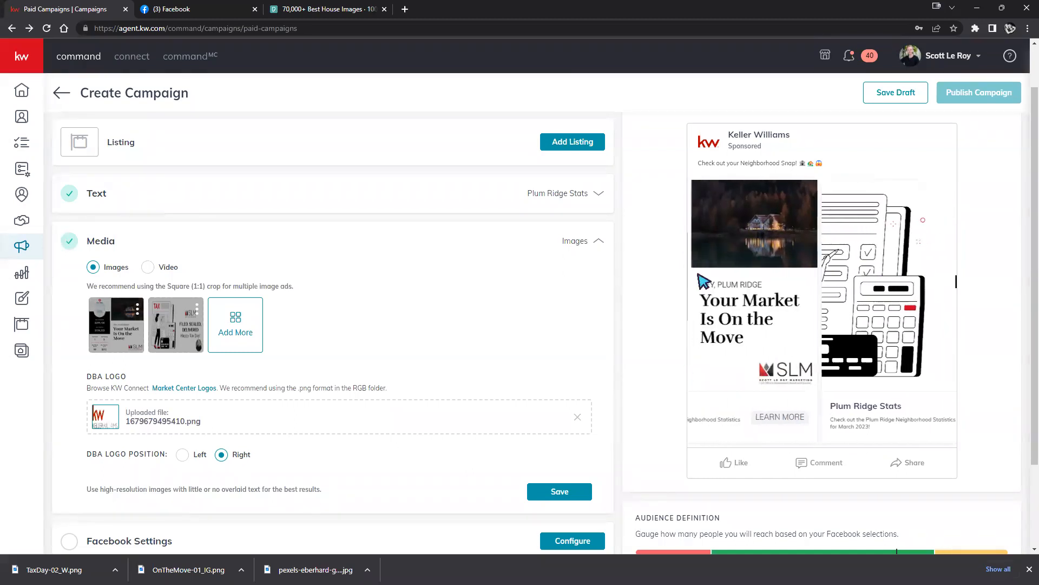
Delete the second ad image and save the Media section.
left_click(195, 310)
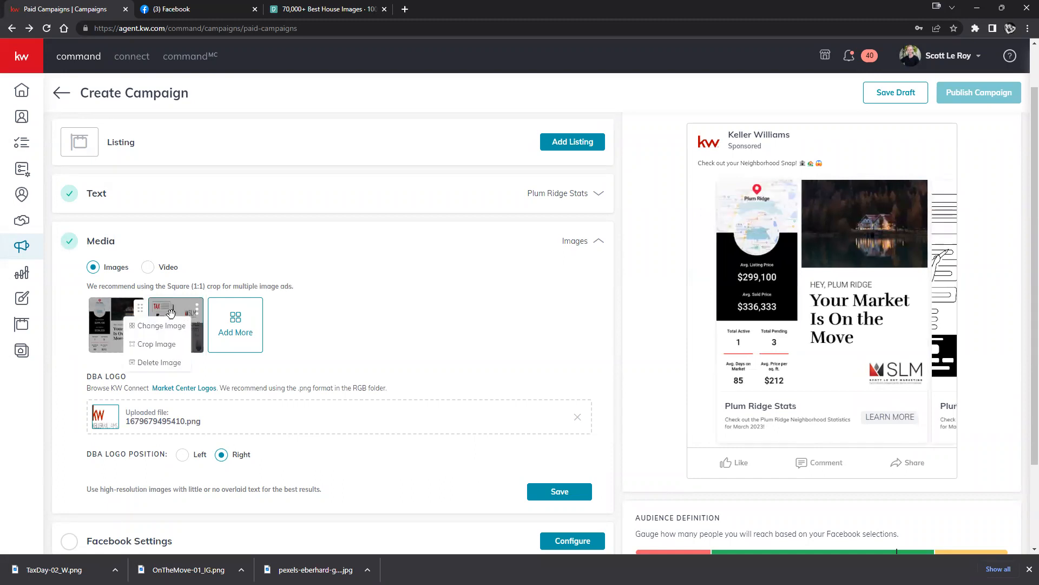
left_click(144, 363)
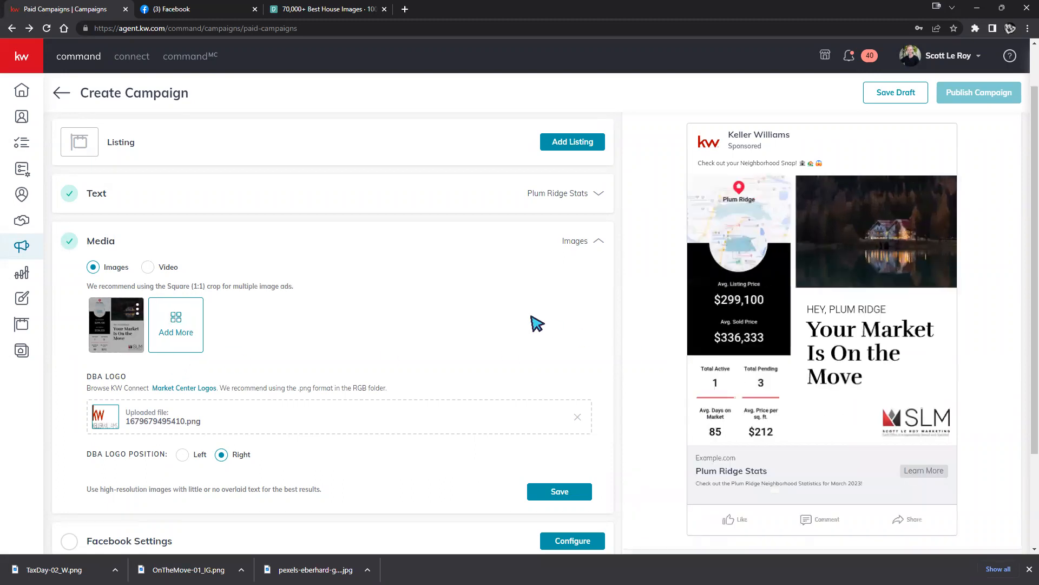
scroll(535, 324, "down", 2)
left_click(541, 383)
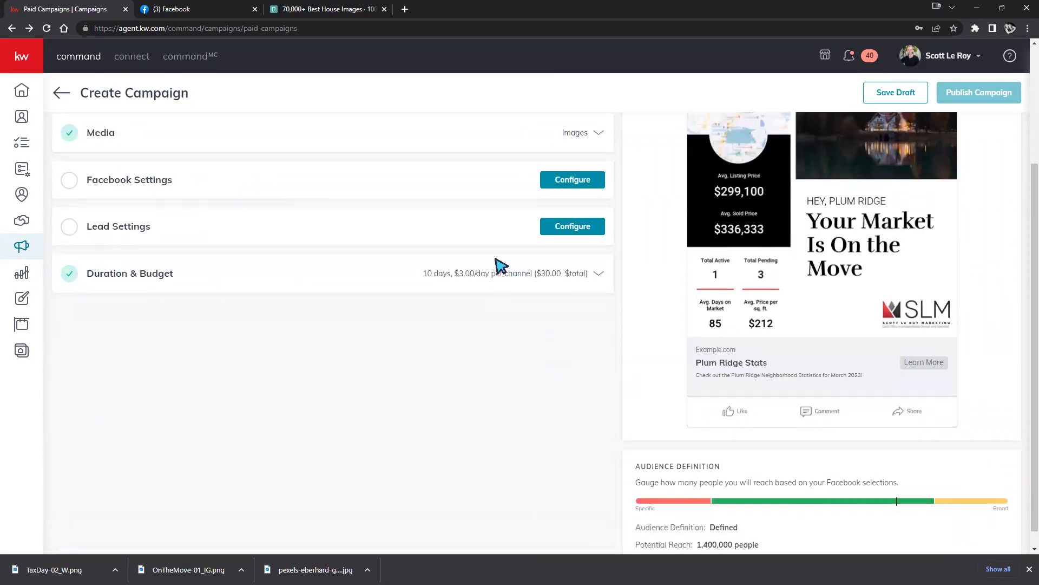
scroll(422, 298, "up", 2)
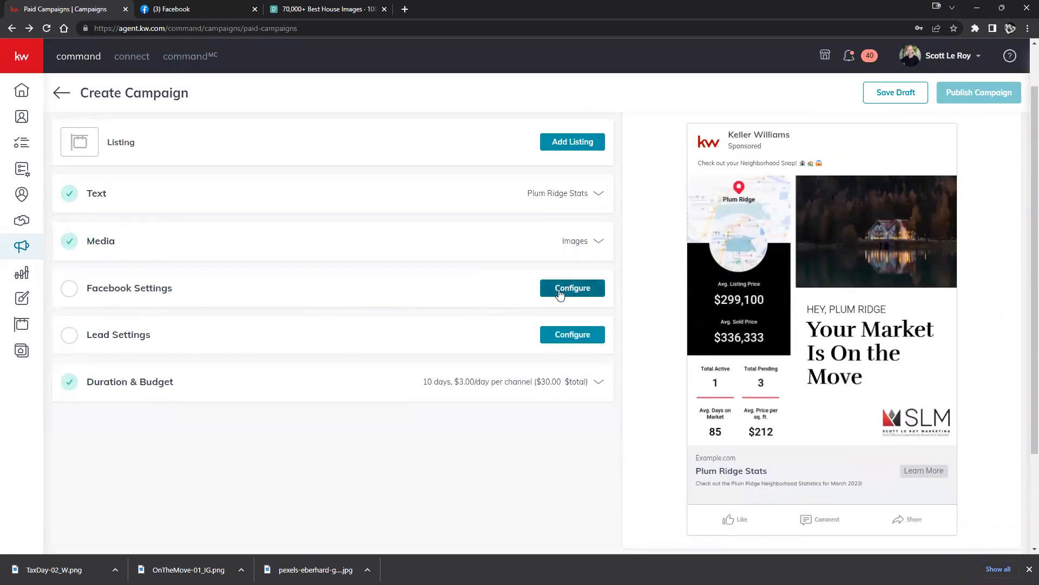
Set the Facebook Settings page to KW Teaching samples, leaving the ad account unchanged.
left_click(561, 292)
scroll(563, 287, "down", 2)
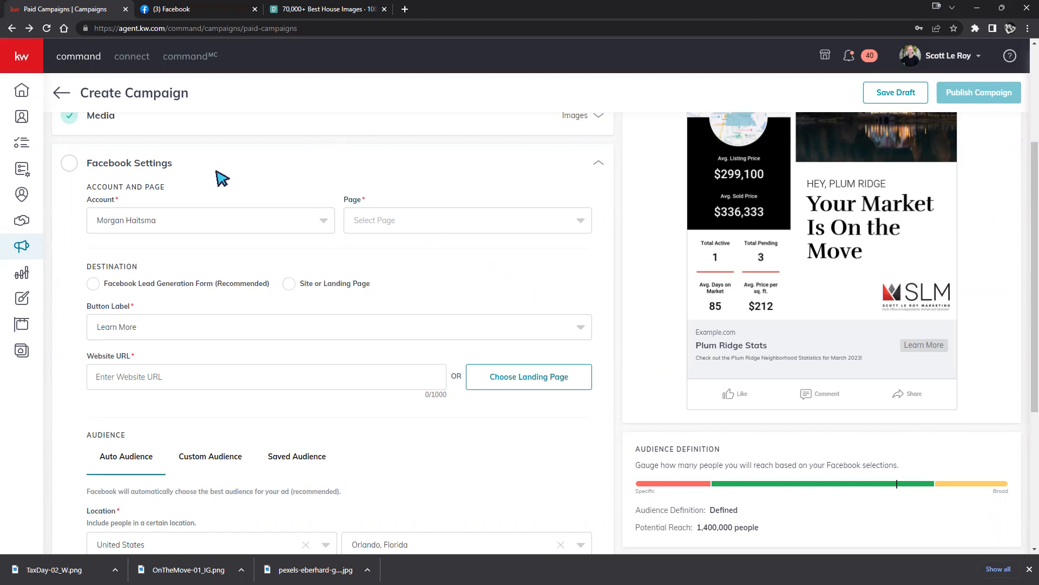
left_click(248, 216)
left_click(166, 223)
left_click(458, 220)
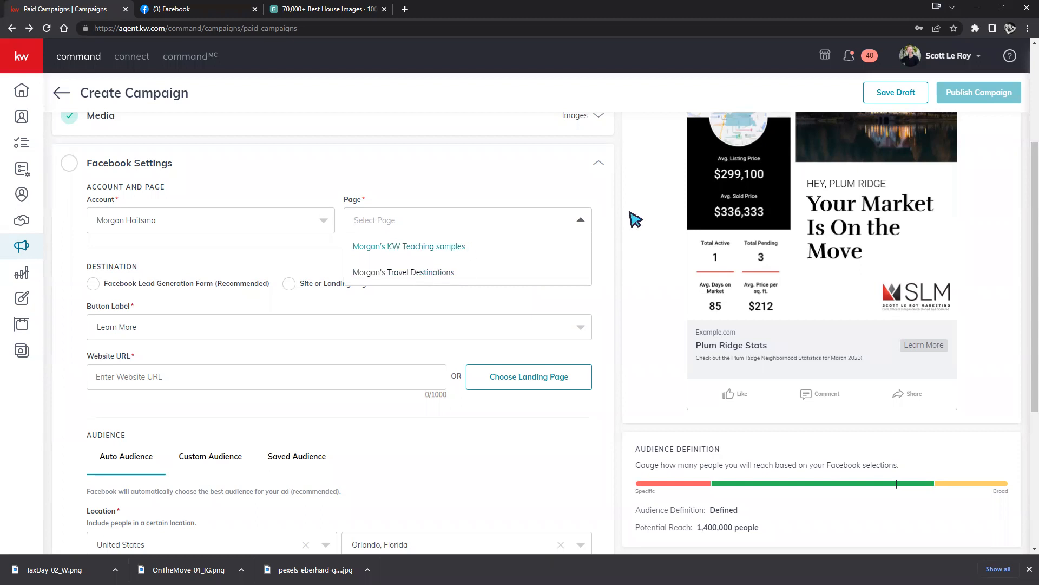
left_click(925, 61)
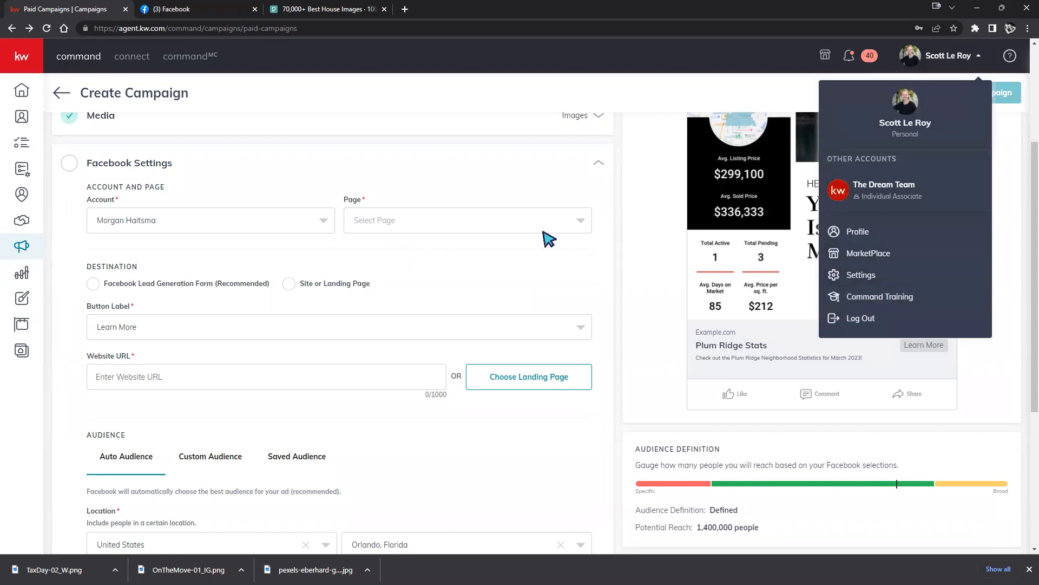
left_click(560, 220)
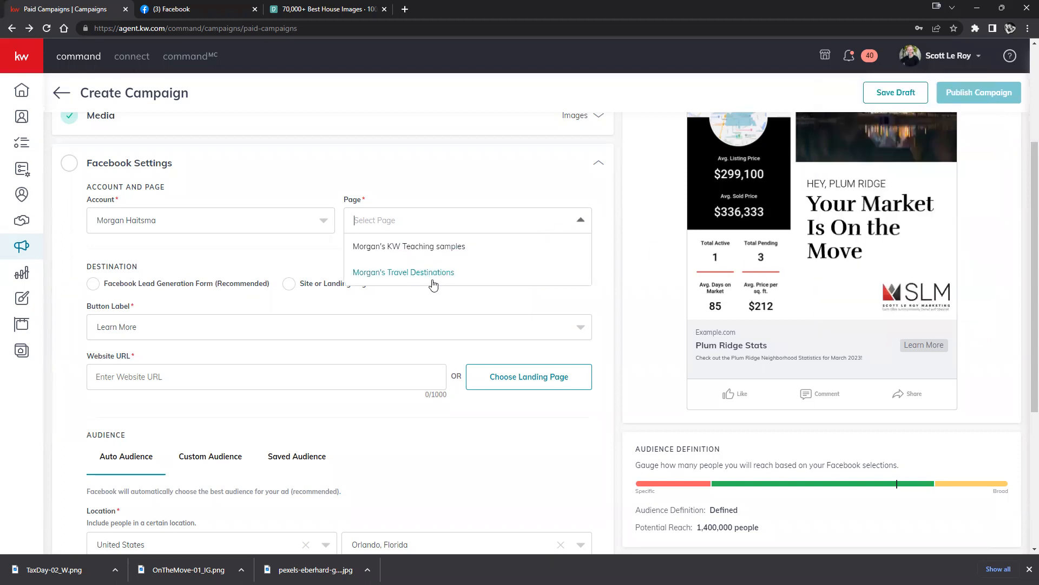
left_click(446, 248)
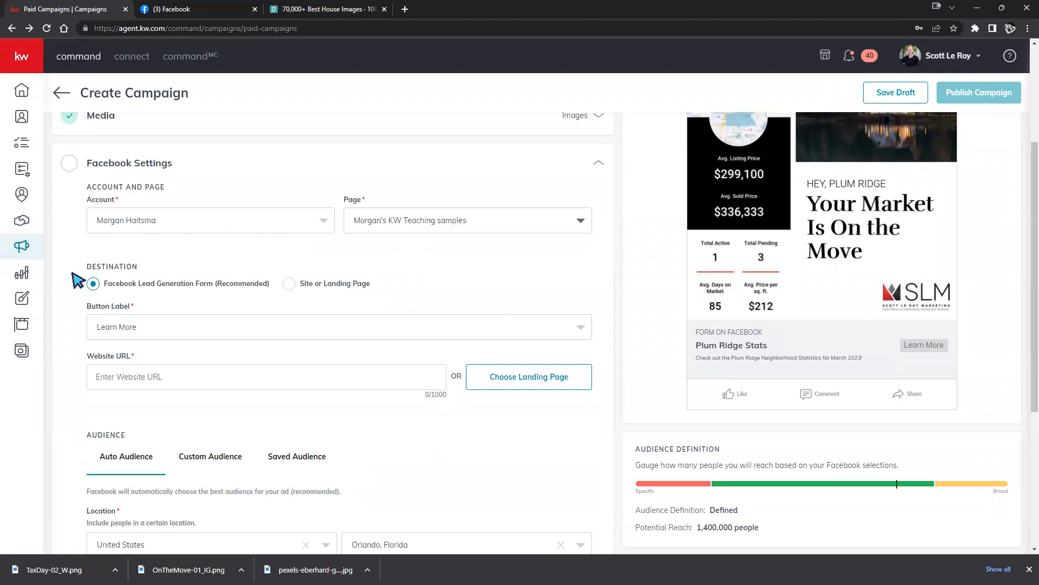
left_click_drag(85, 266, 382, 281)
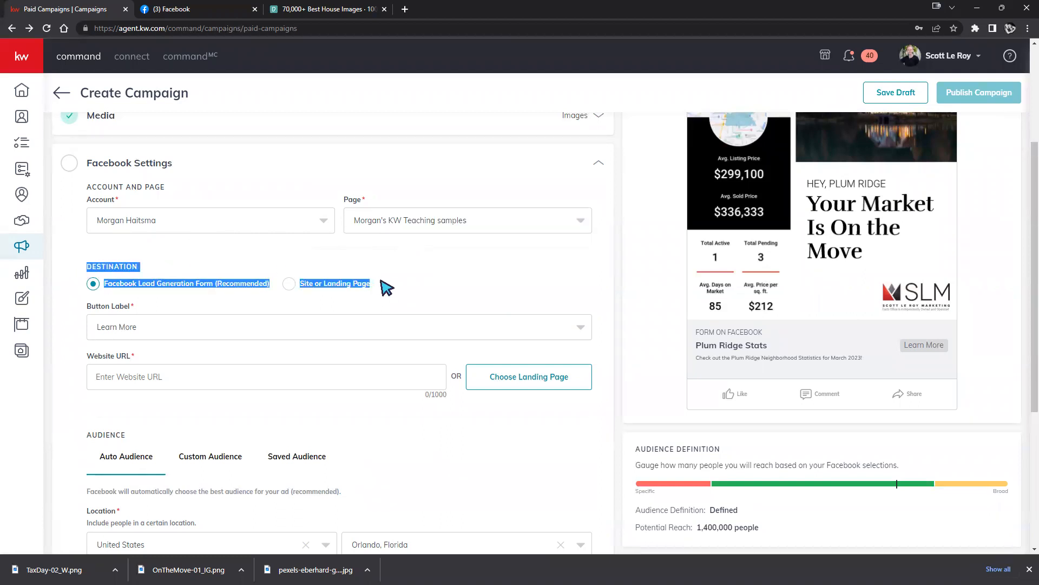
left_click(458, 282)
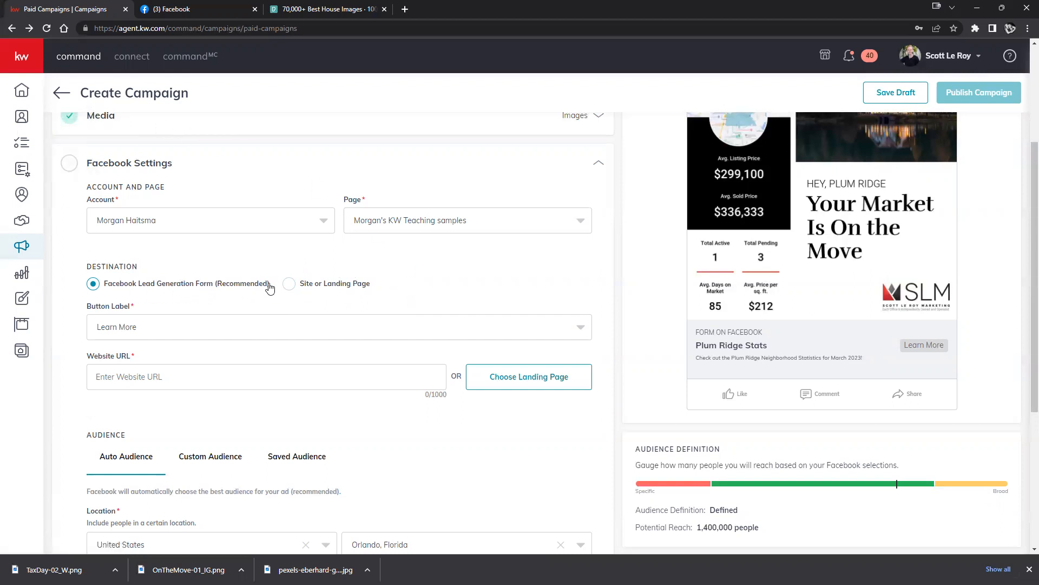
left_click_drag(269, 284, 108, 277)
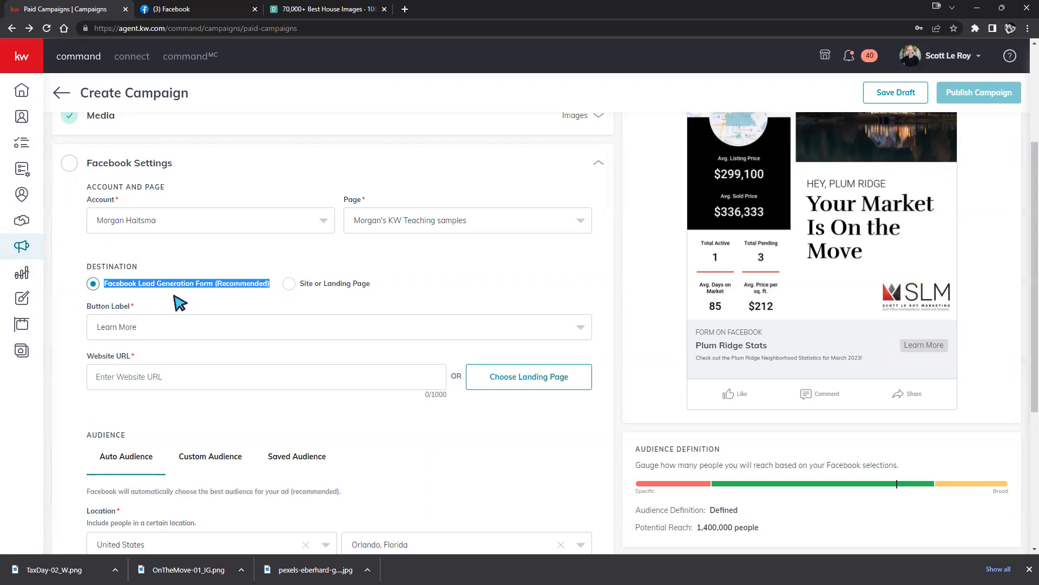
left_click(267, 303)
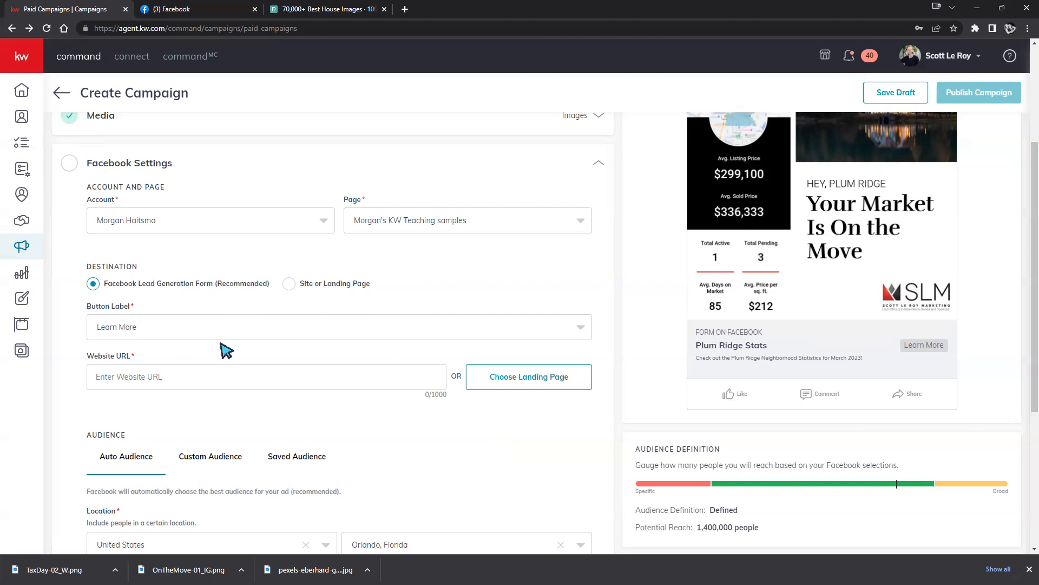
scroll(861, 431, "up", 1)
scroll(921, 417, "up", 1)
scroll(971, 402, "up", 1)
scroll(974, 400, "down", 1)
scroll(977, 399, "down", 1)
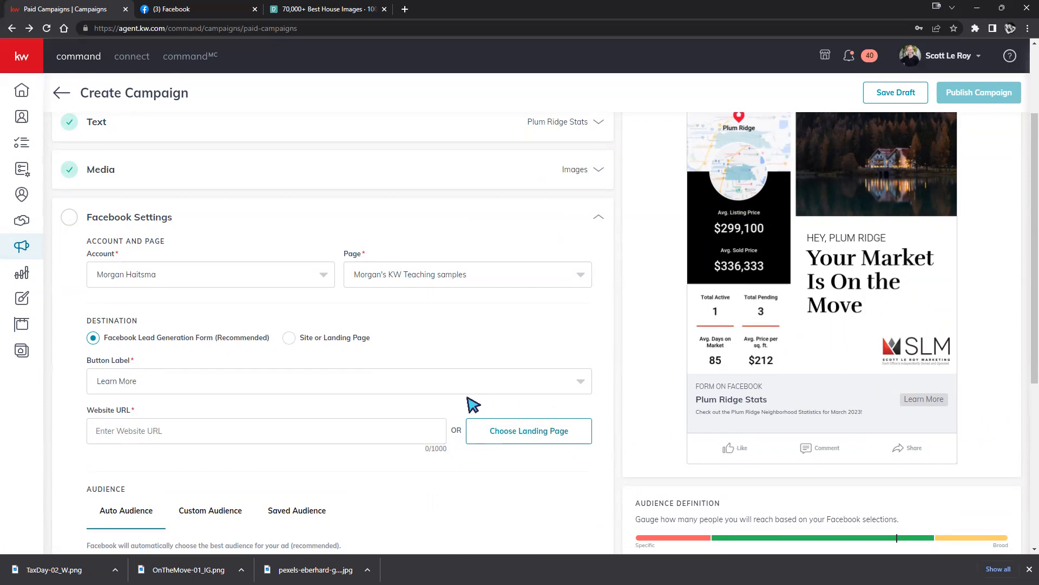
left_click(521, 384)
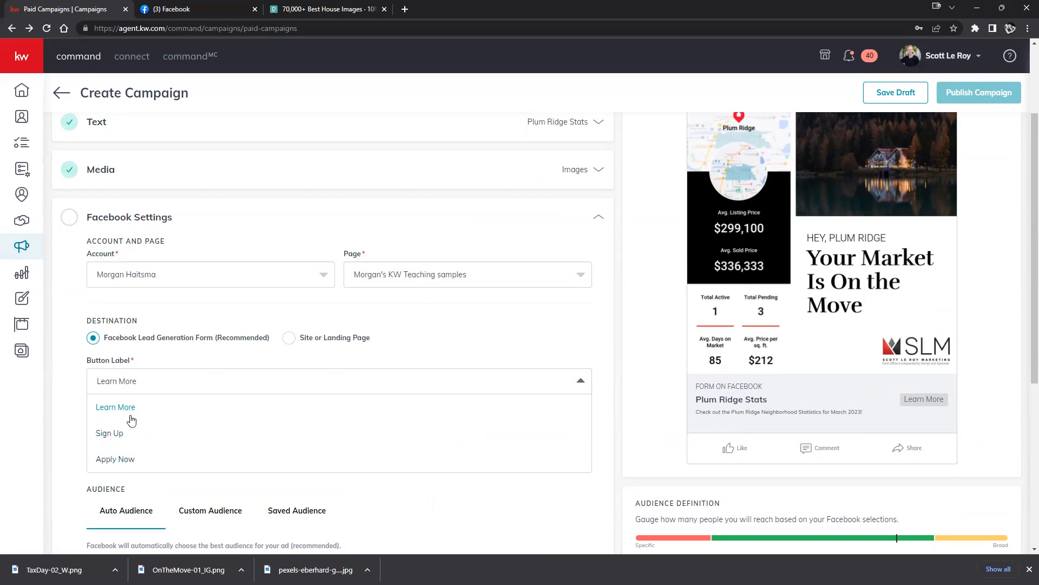
left_click(113, 436)
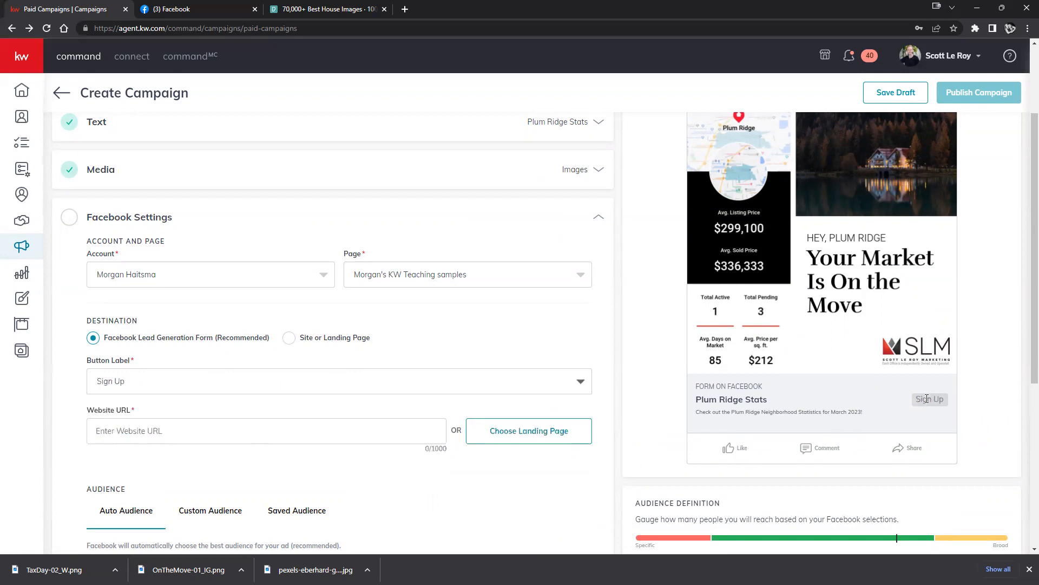
left_click(459, 384)
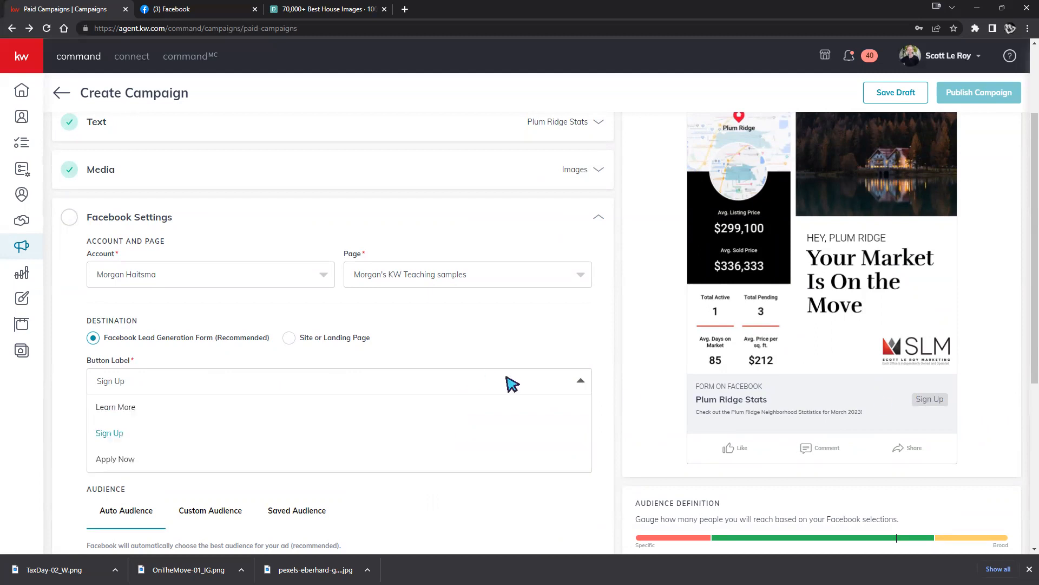
left_click(105, 407)
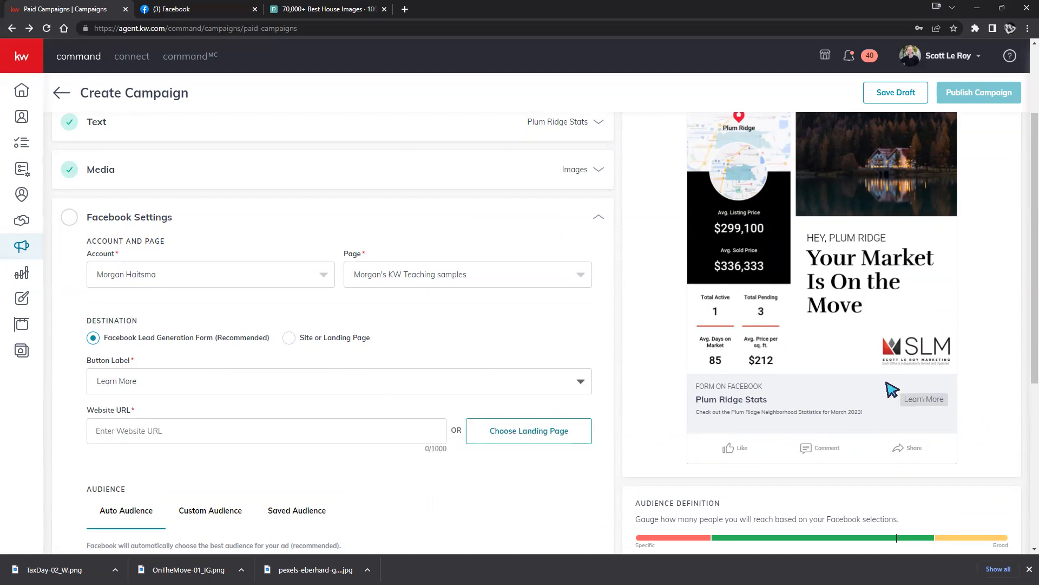
scroll(892, 368, "up", 2)
scroll(886, 283, "down", 1)
scroll(885, 283, "down", 2)
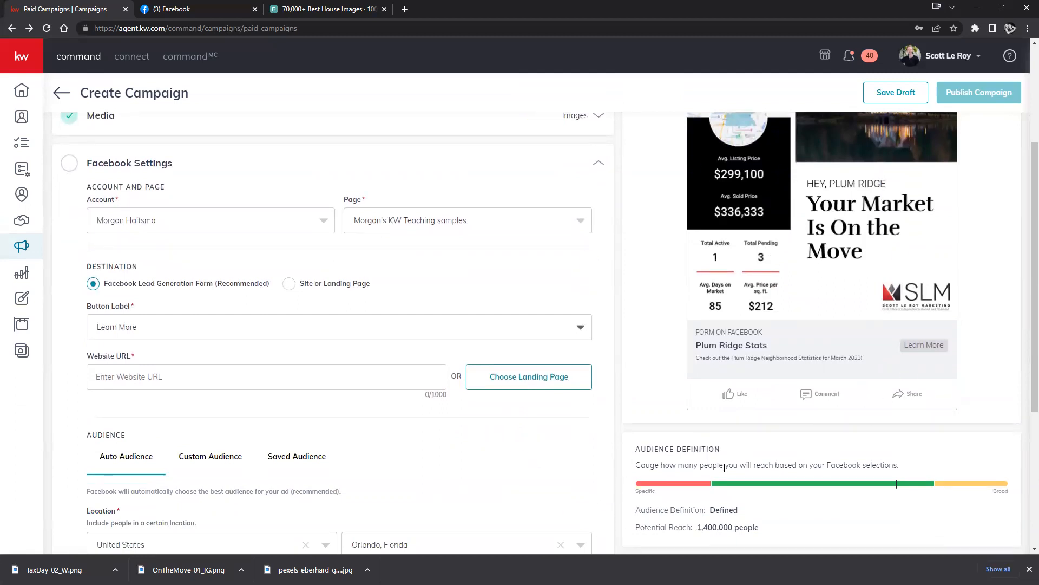
scroll(811, 269, "up", 1)
scroll(951, 251, "up", 1)
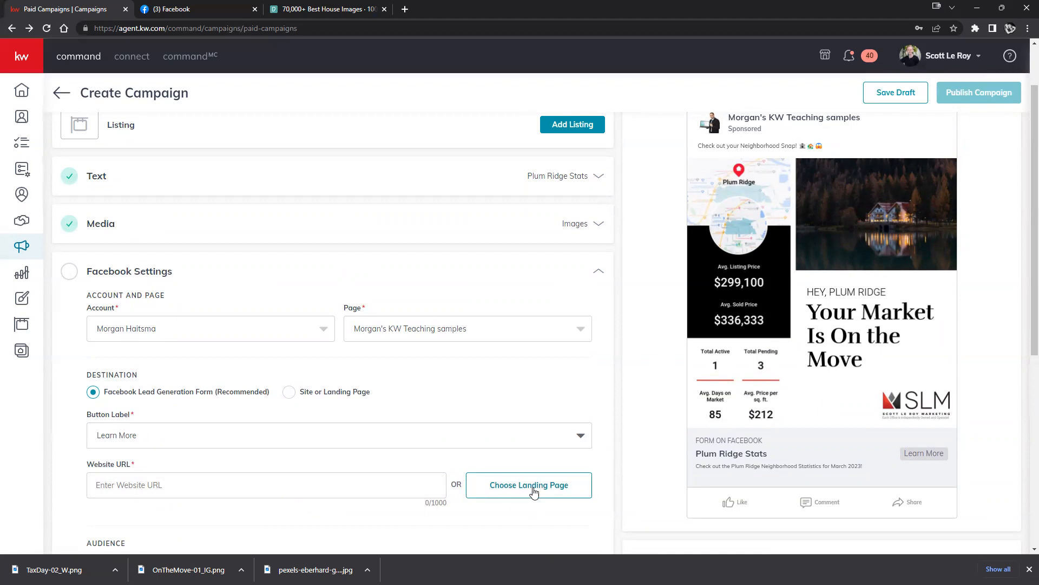
Choose 'new landing page template qbV33LVi' from Landing Pages as the Website URL.
left_click(543, 485)
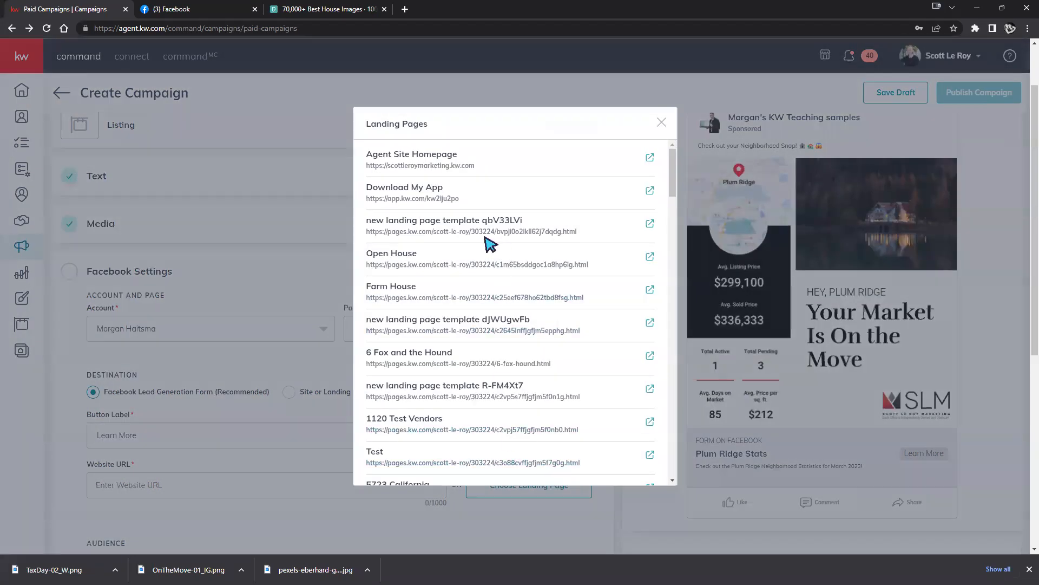
left_click(463, 228)
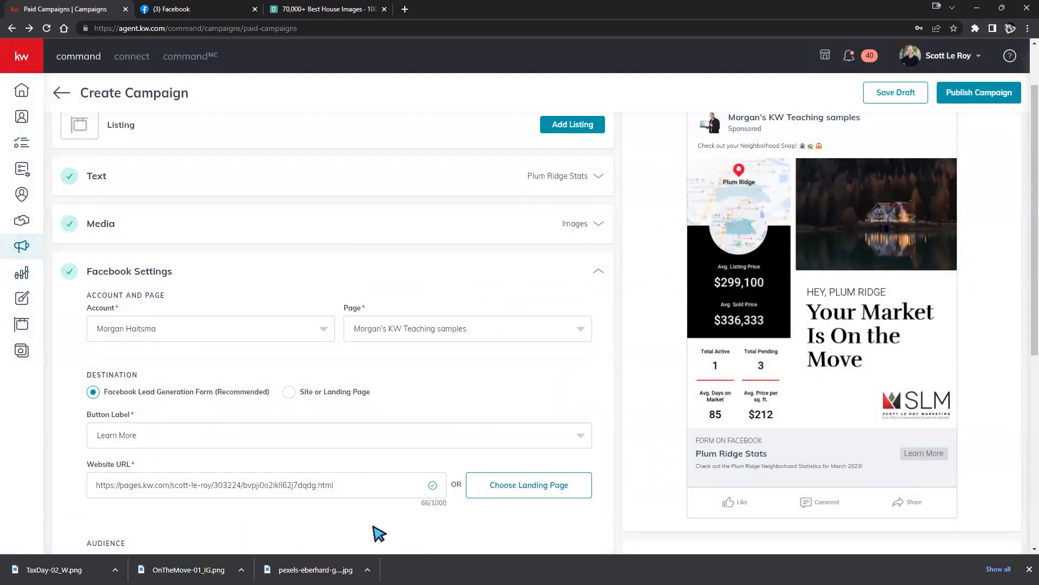
scroll(593, 352, "down", 3)
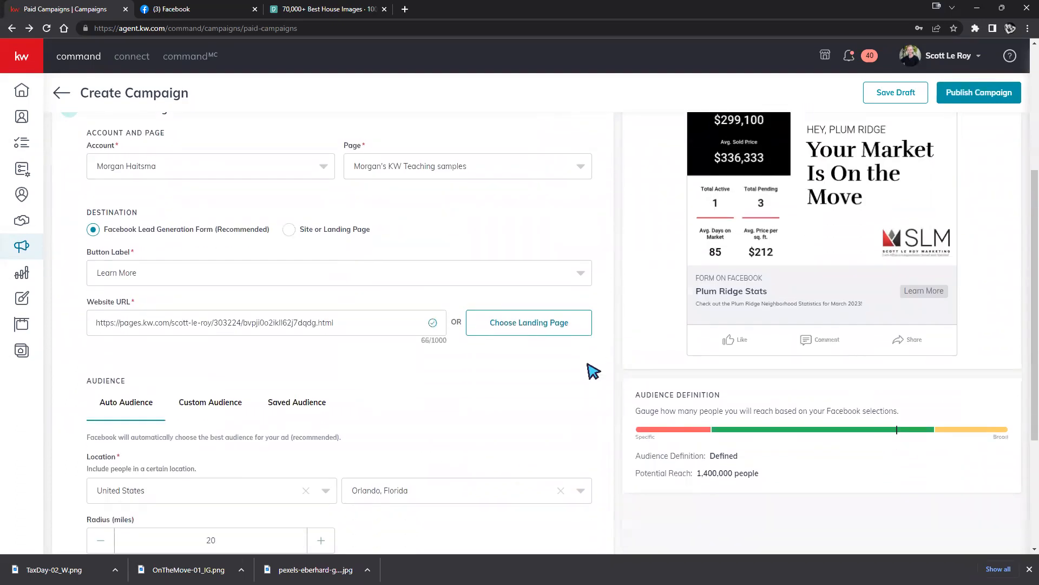
scroll(590, 373, "up", 2)
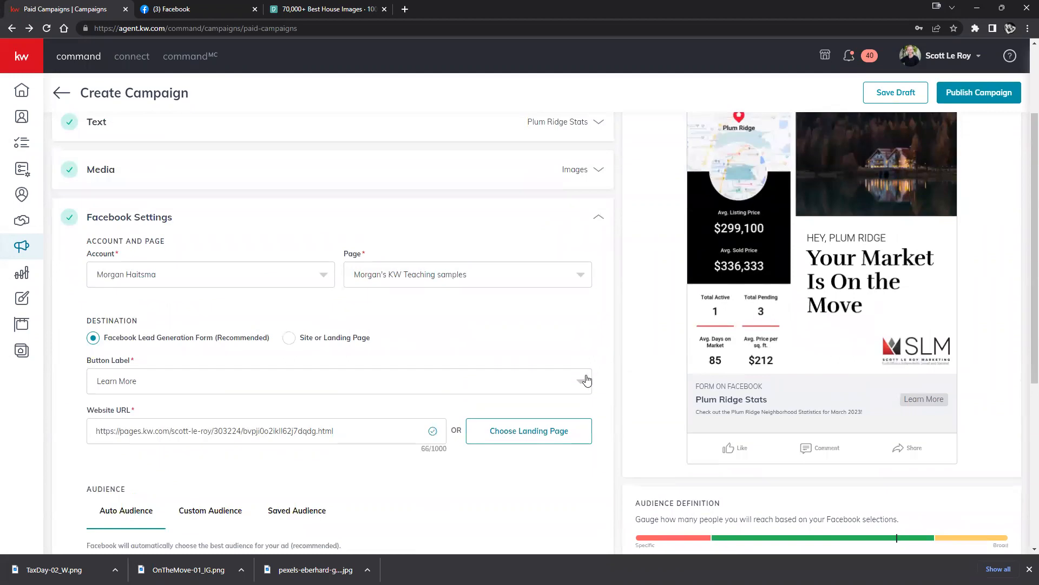
scroll(509, 325, "down", 3)
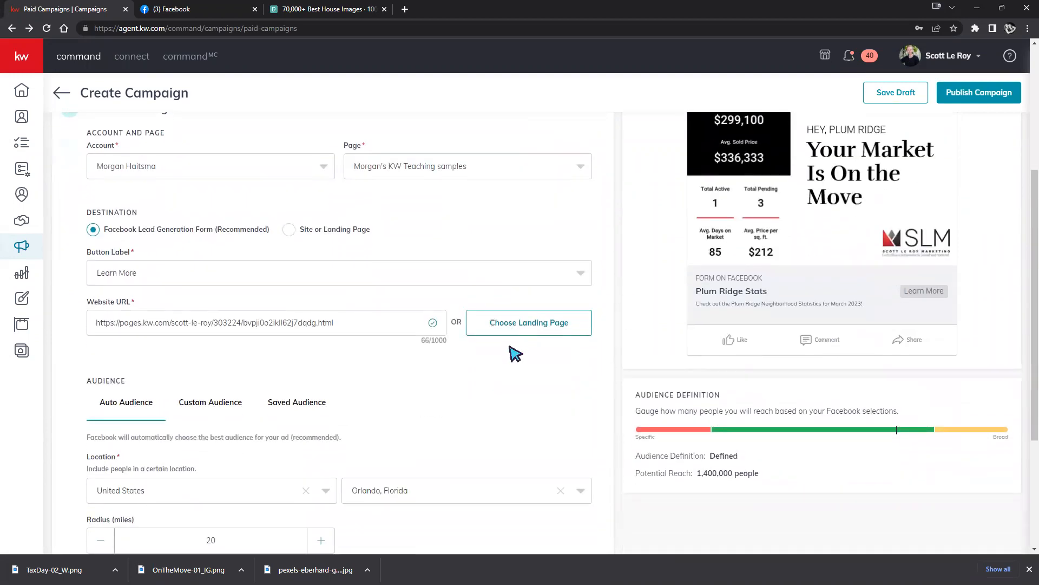
scroll(501, 366, "down", 2)
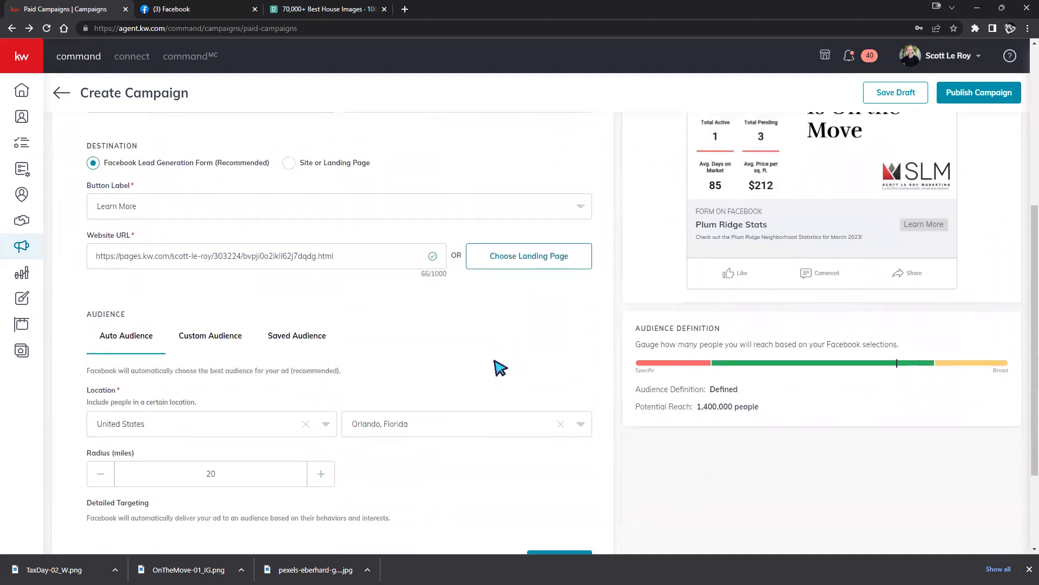
scroll(502, 360, "down", 1)
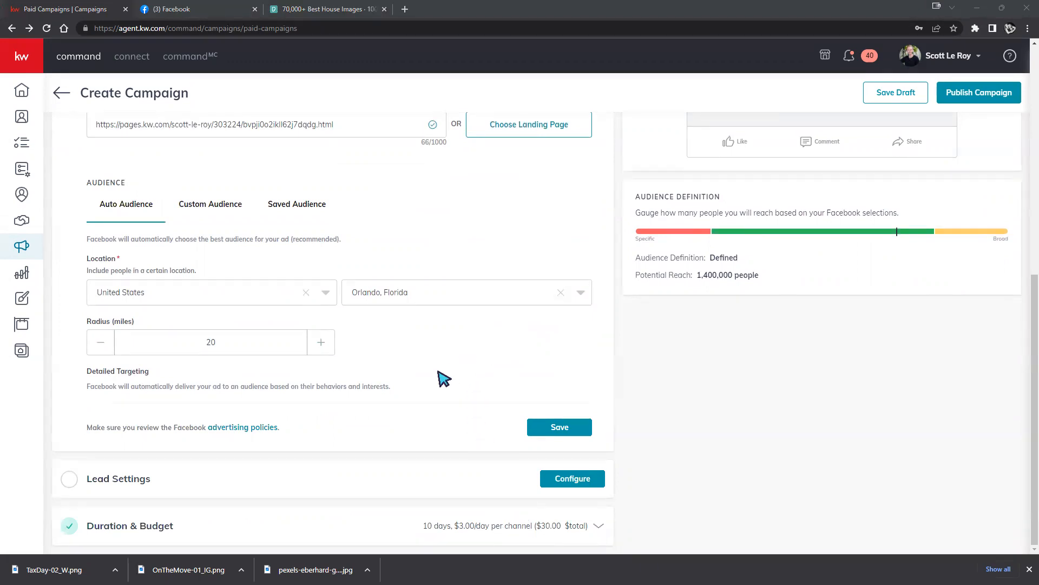
scroll(438, 367, "up", 2)
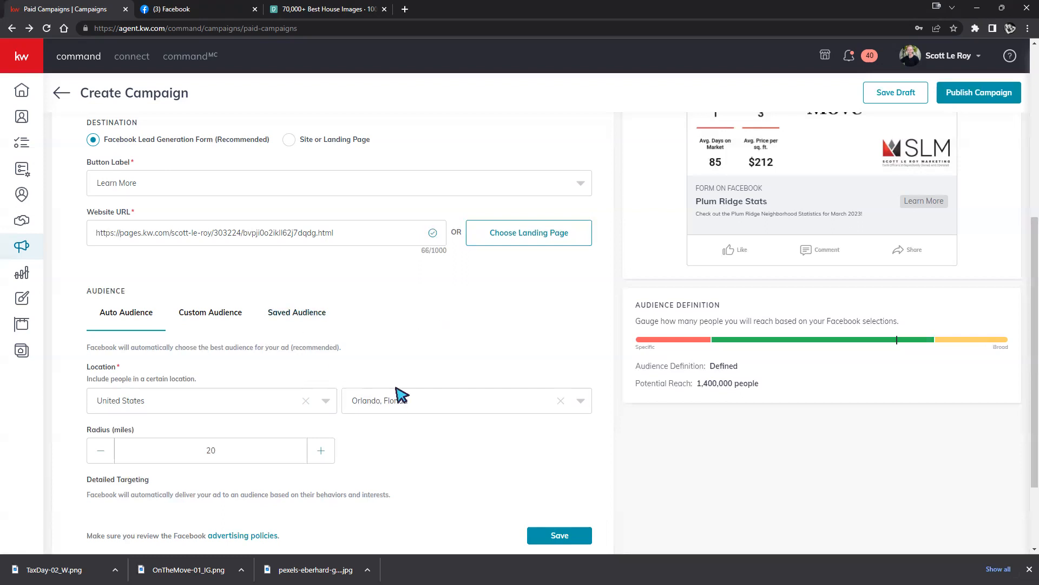
scroll(363, 363, "down", 1)
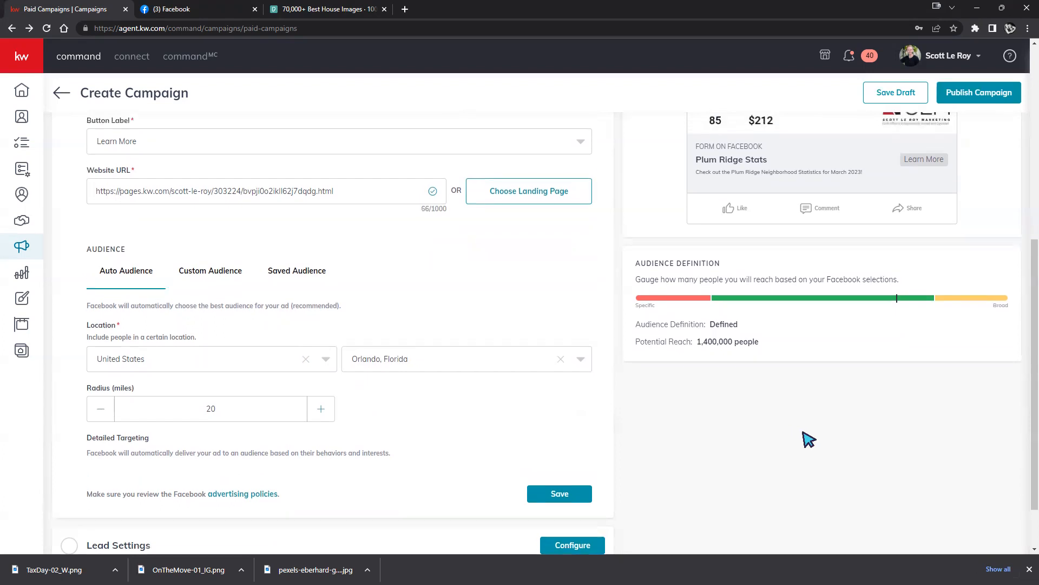
scroll(805, 436, "up", 5)
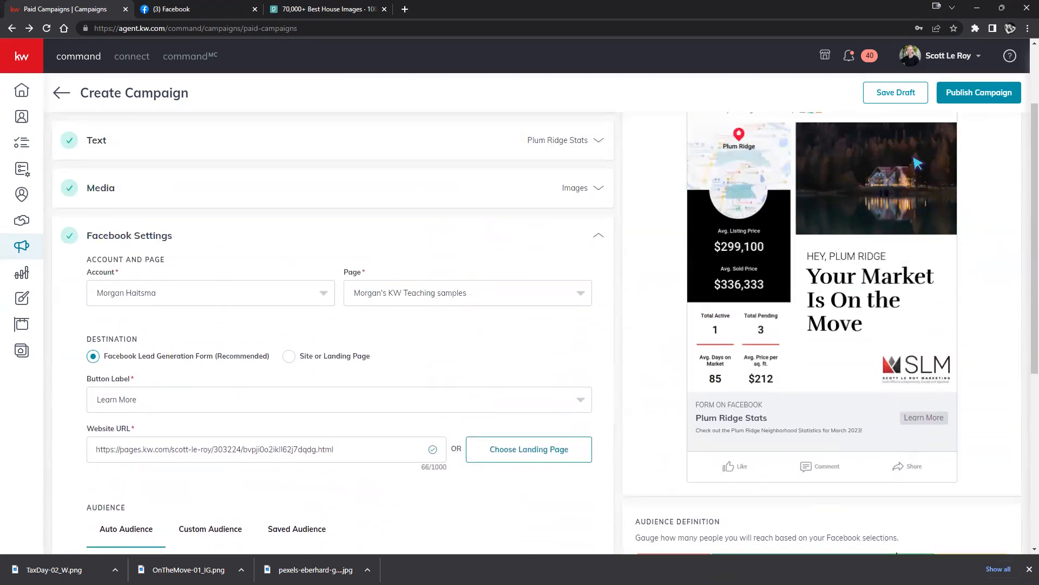
scroll(460, 493, "down", 5)
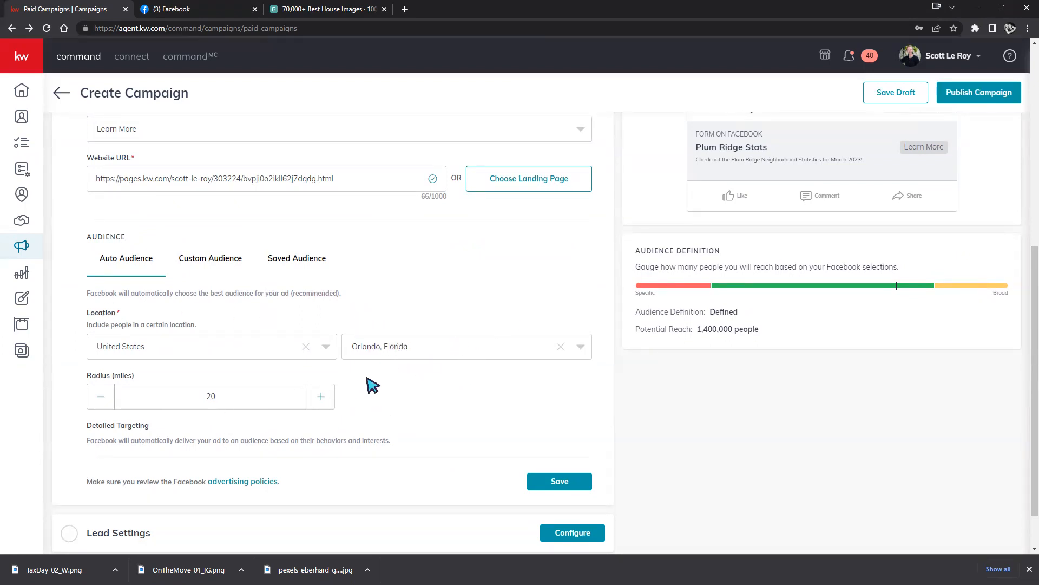
Switch the audience to Custom Audience.
left_click(211, 253)
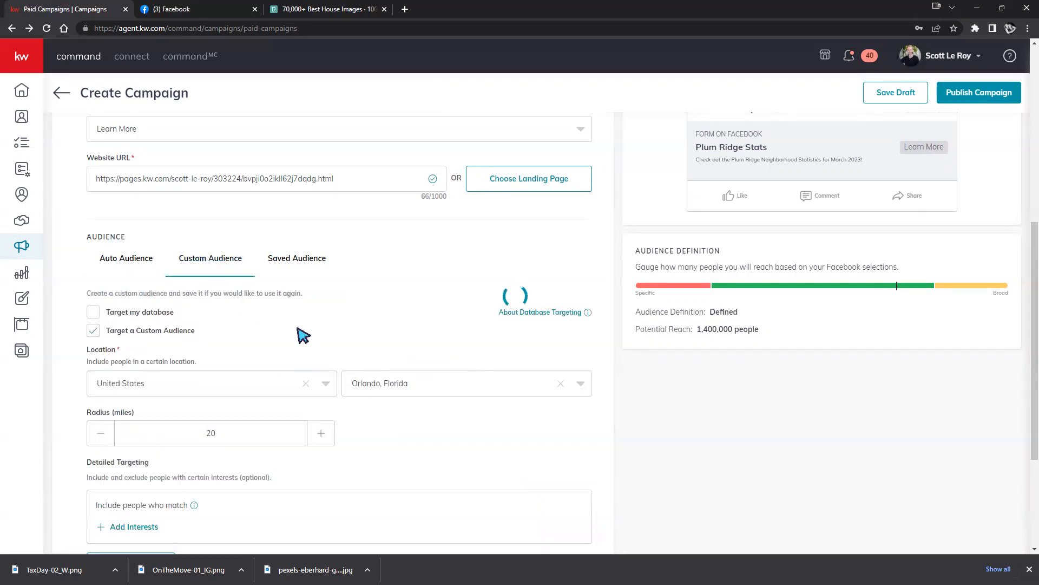
scroll(442, 359, "down", 2)
scroll(443, 359, "down", 2)
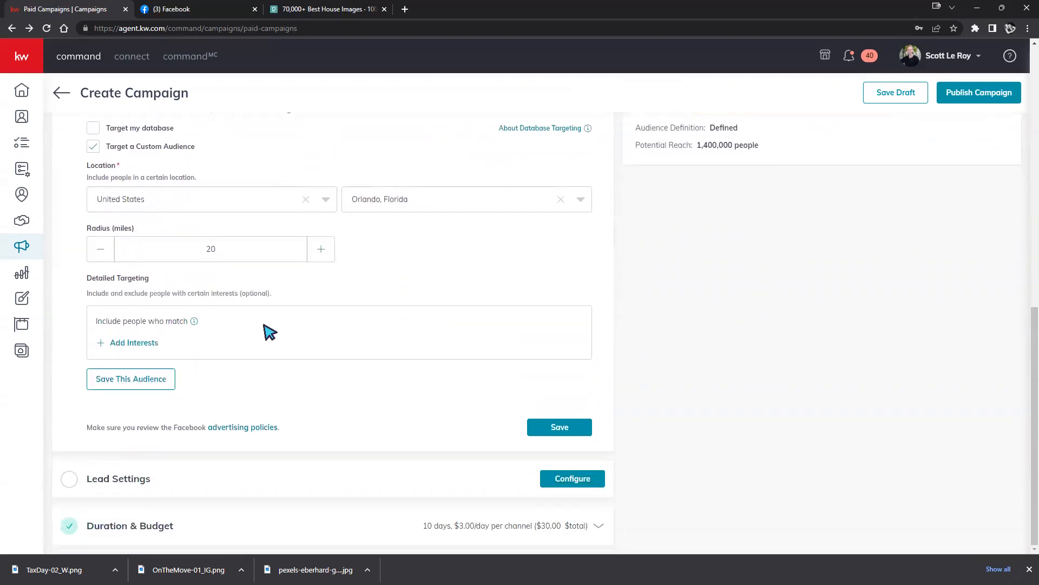
In Add Interests, search 'ren', then clear the search to list all interests.
left_click(151, 348)
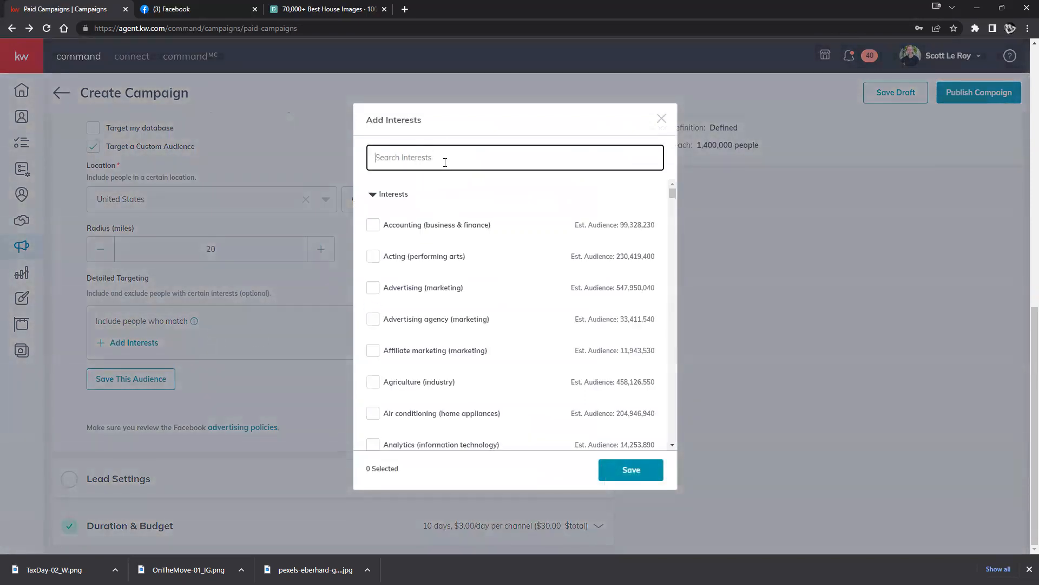
type("renters")
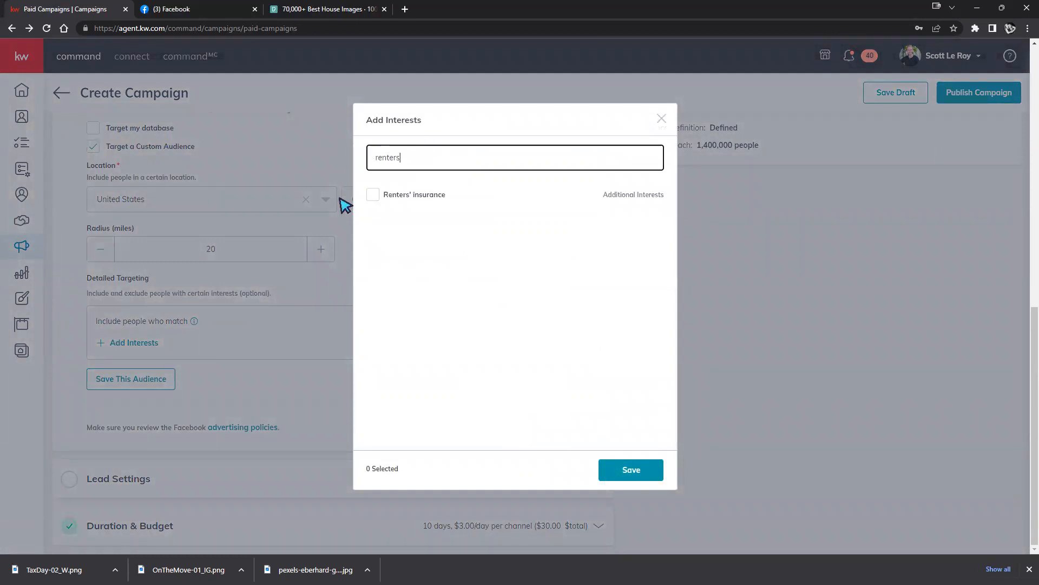
key("BackSpace")
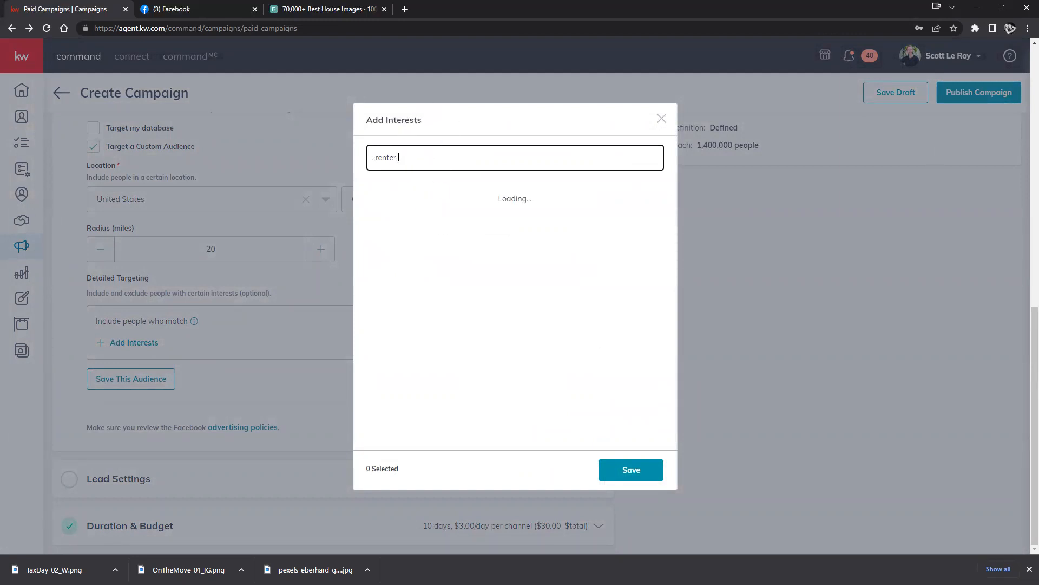
mouse_move(399, 198)
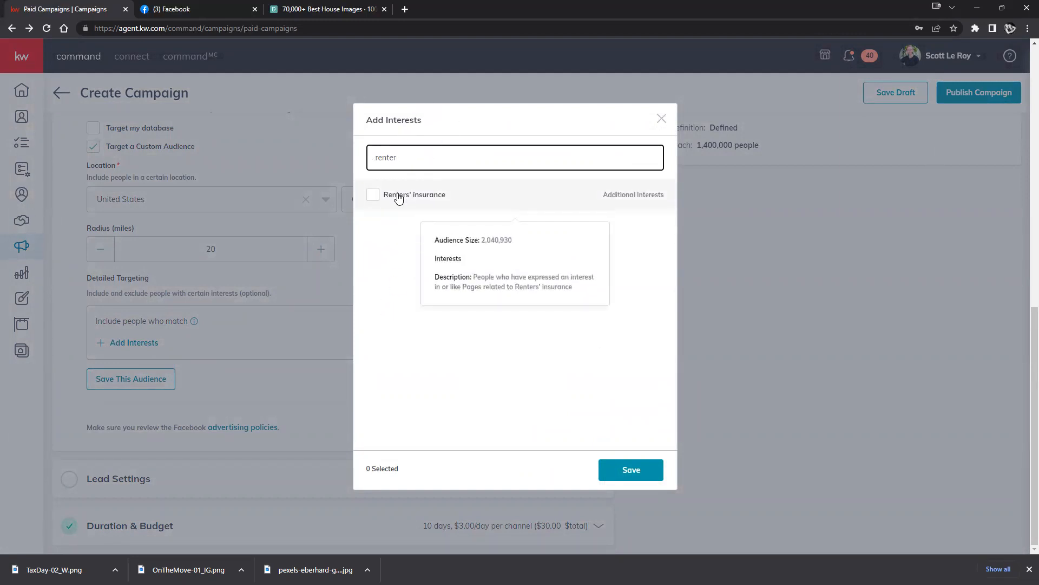
key("BackSpace")
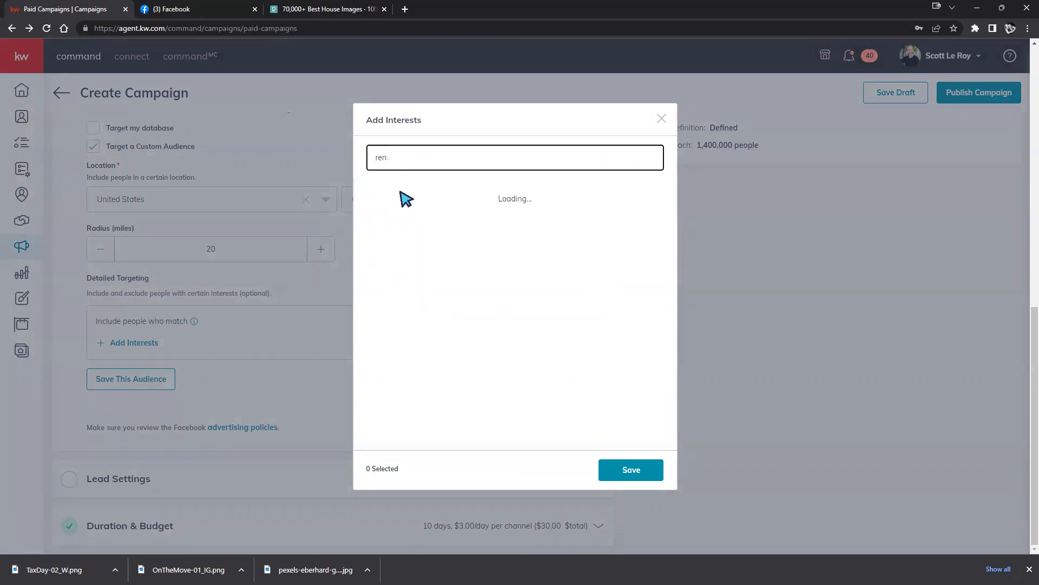
key("BackSpace")
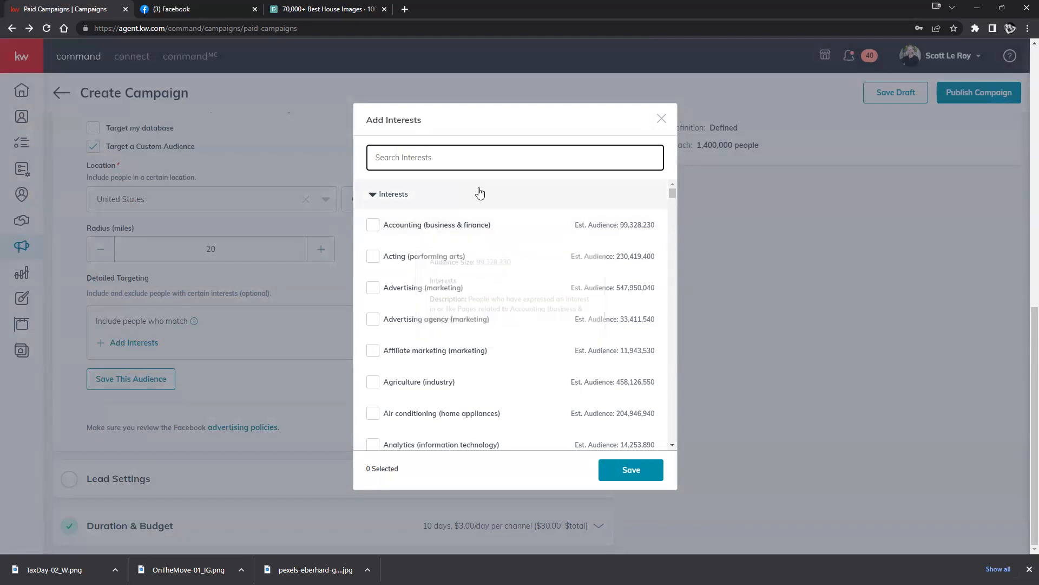
mouse_move(492, 239)
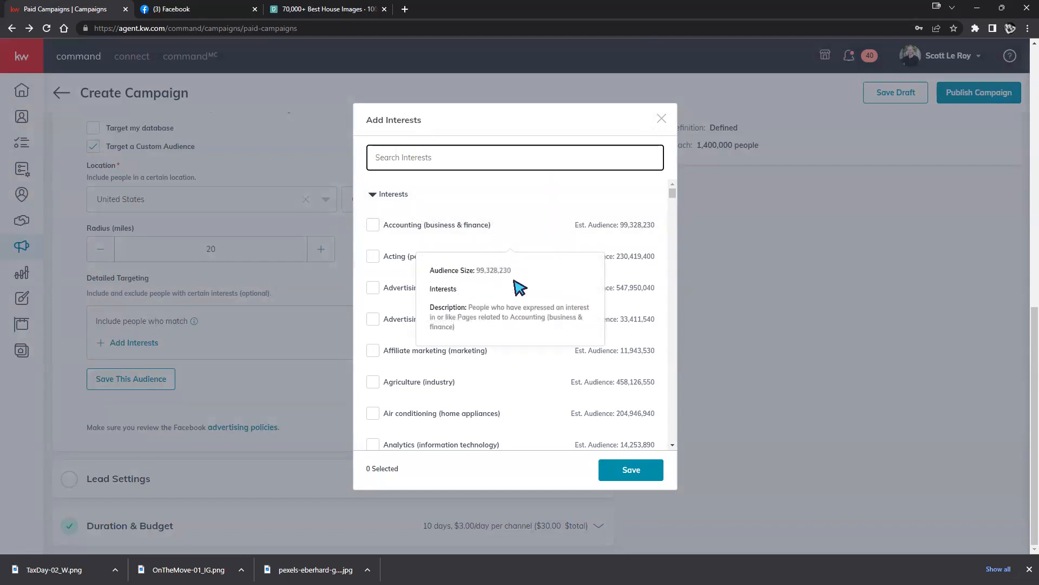
scroll(535, 431, "down", 1)
scroll(538, 429, "down", 2)
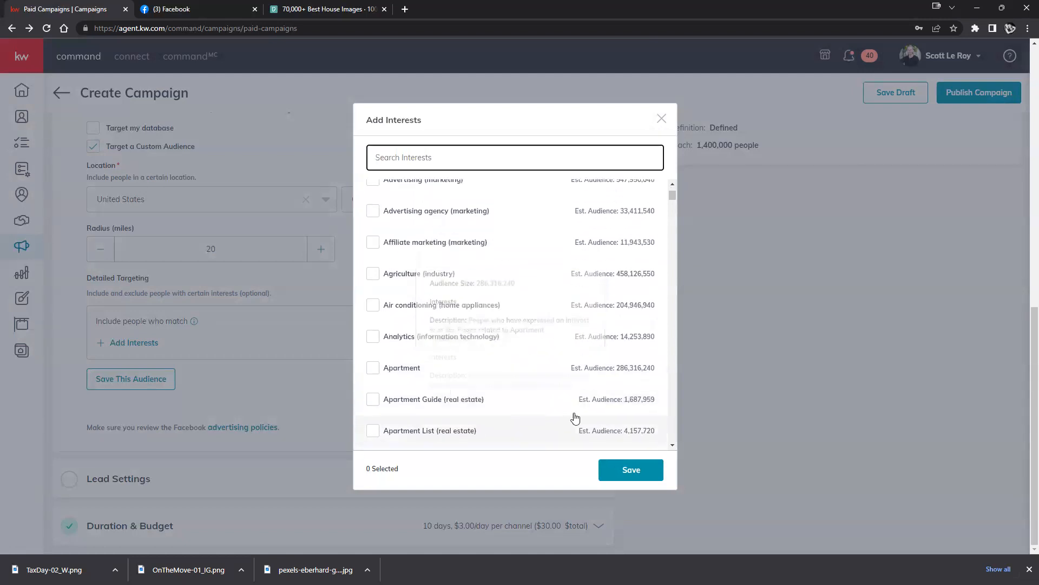
Tick Apartment and scroll through the interest list.
left_click(377, 371)
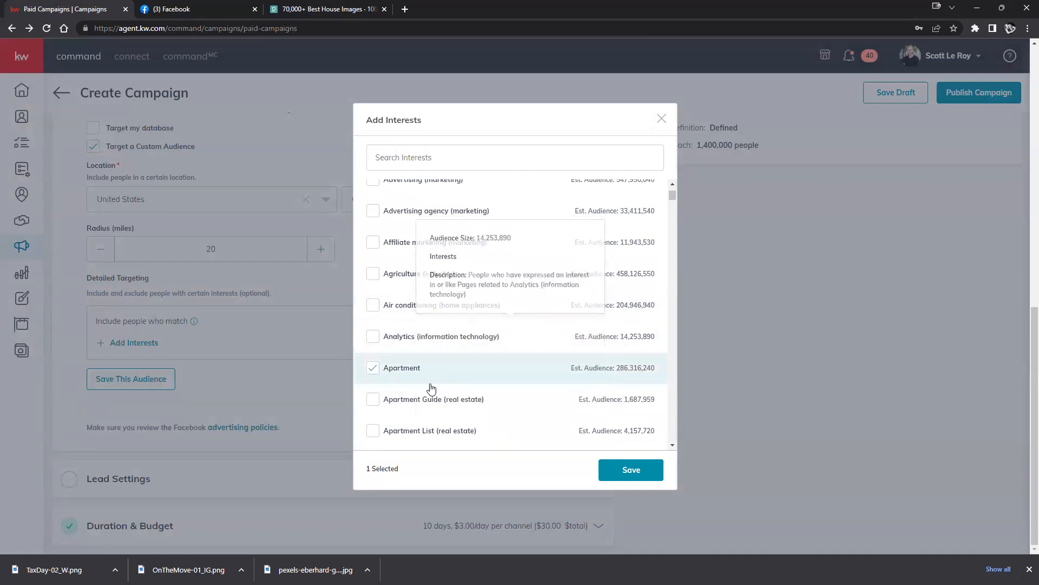
scroll(425, 386, "down", 3)
scroll(356, 366, "down", 5)
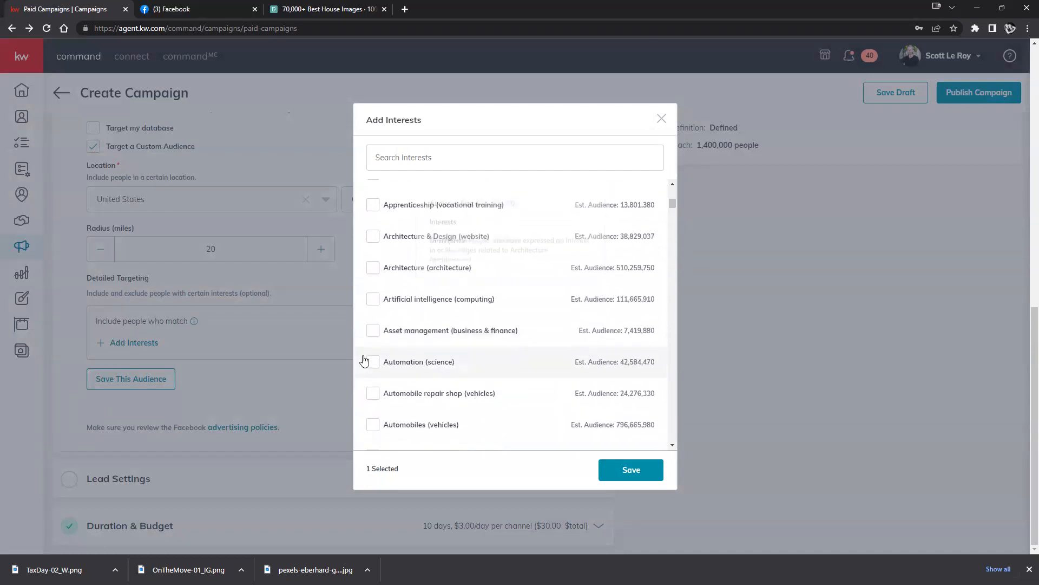
scroll(377, 382, "down", 2)
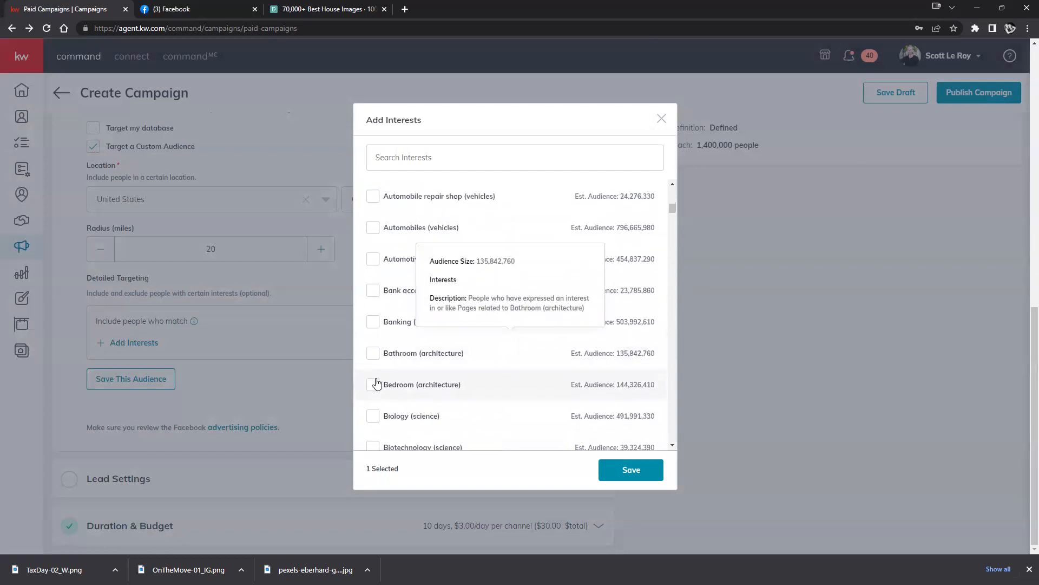
scroll(377, 383, "up", 6)
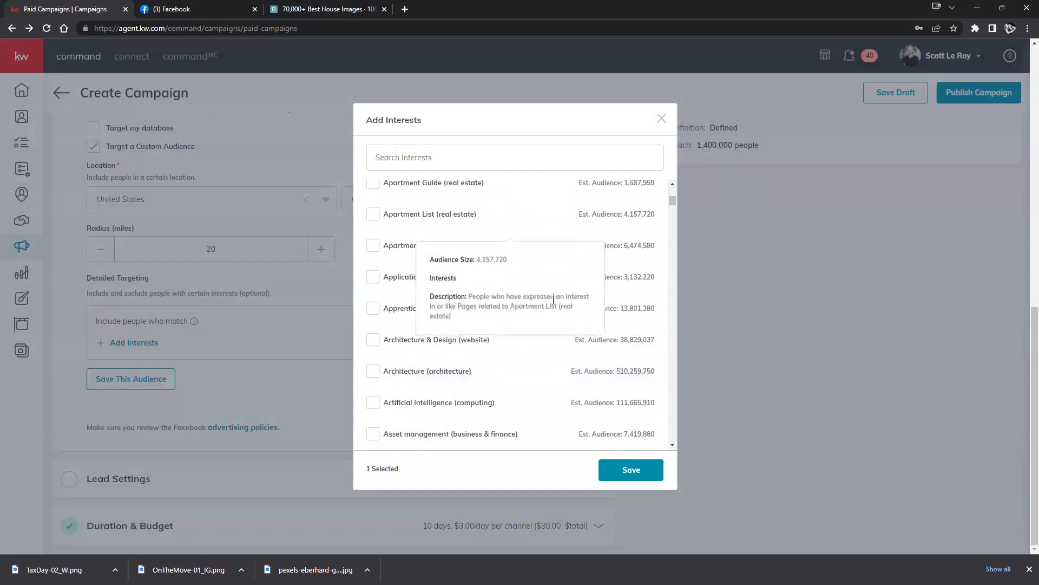
scroll(672, 262, "up", 1)
scroll(660, 259, "up", 2)
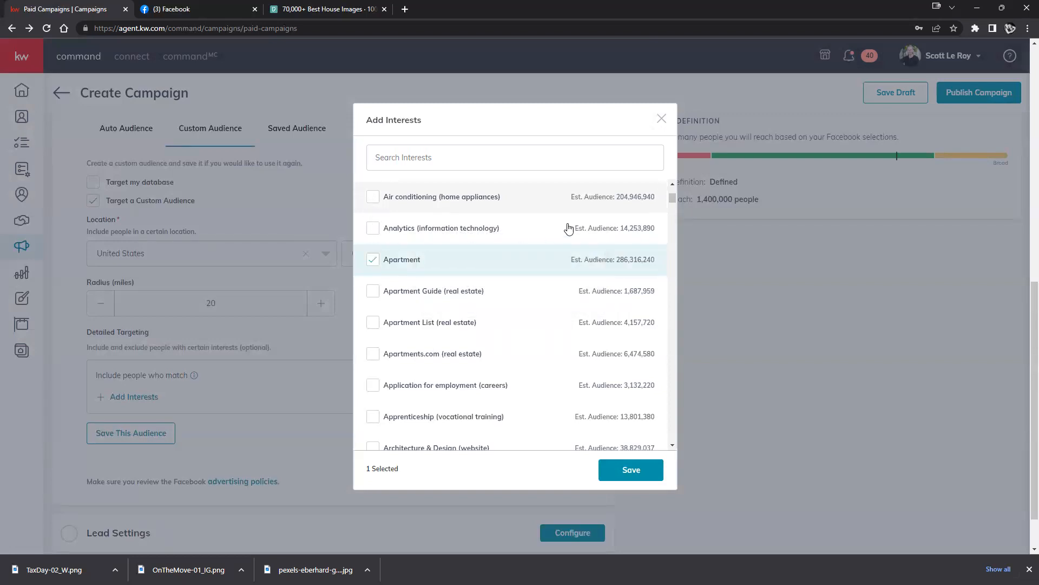
Tick Analytics, Apartment Guide, Apartment List, Apartments.com and others, then close the dialog unsaved.
left_click(620, 224)
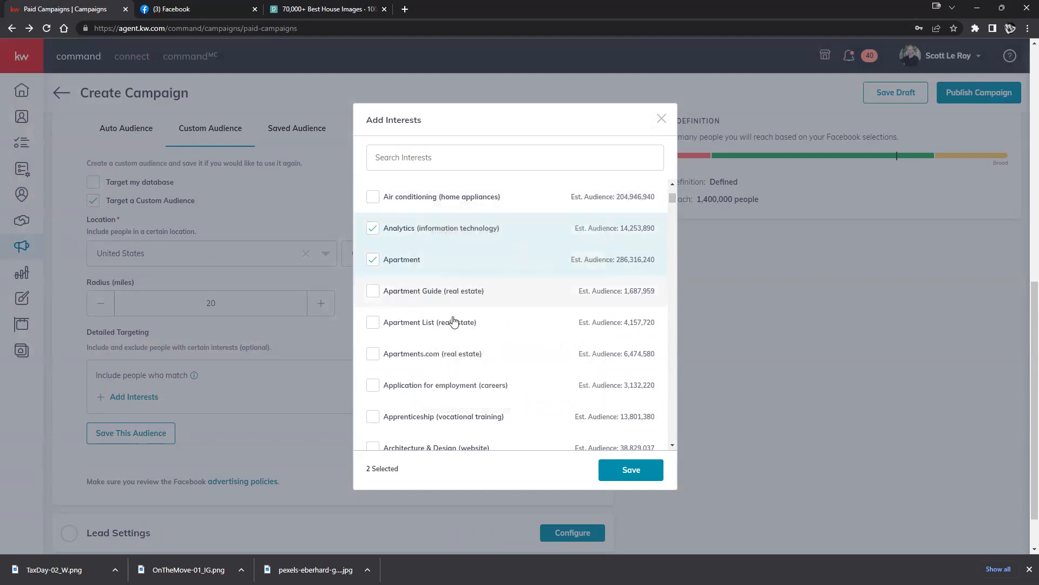
left_click(374, 333)
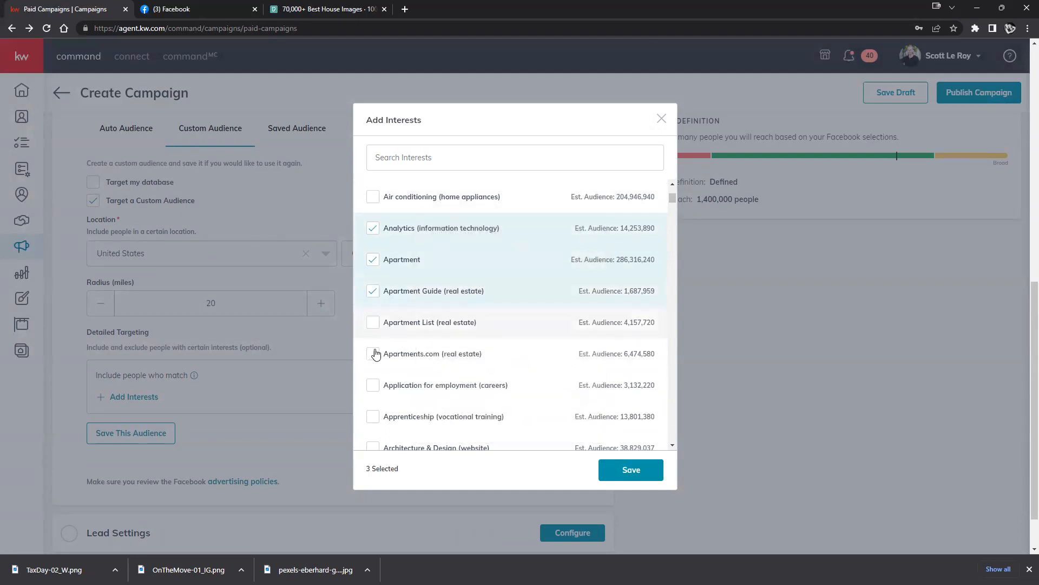
left_click(373, 323)
left_click(373, 355)
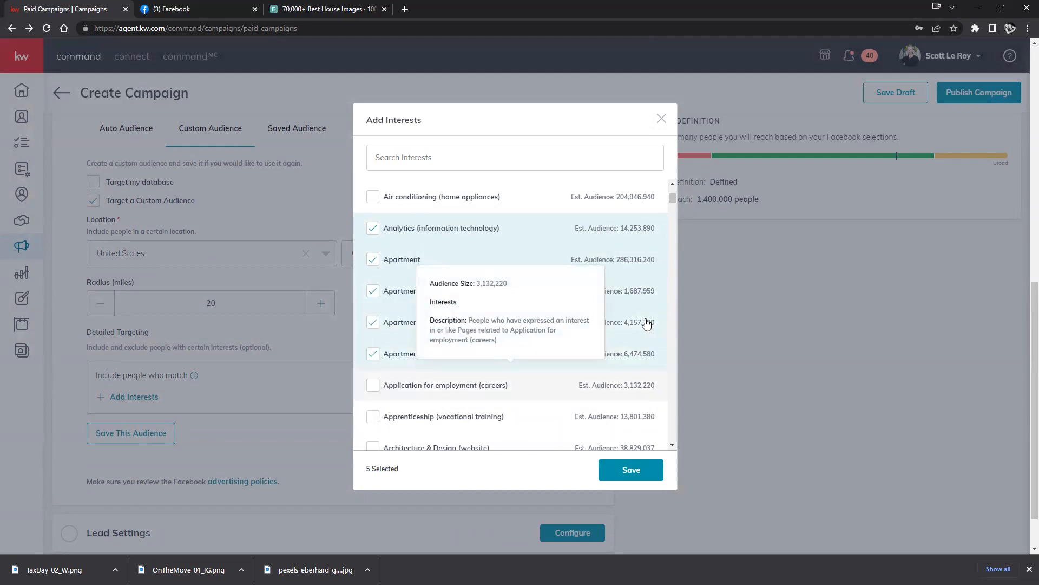
left_click(374, 386)
left_click(374, 417)
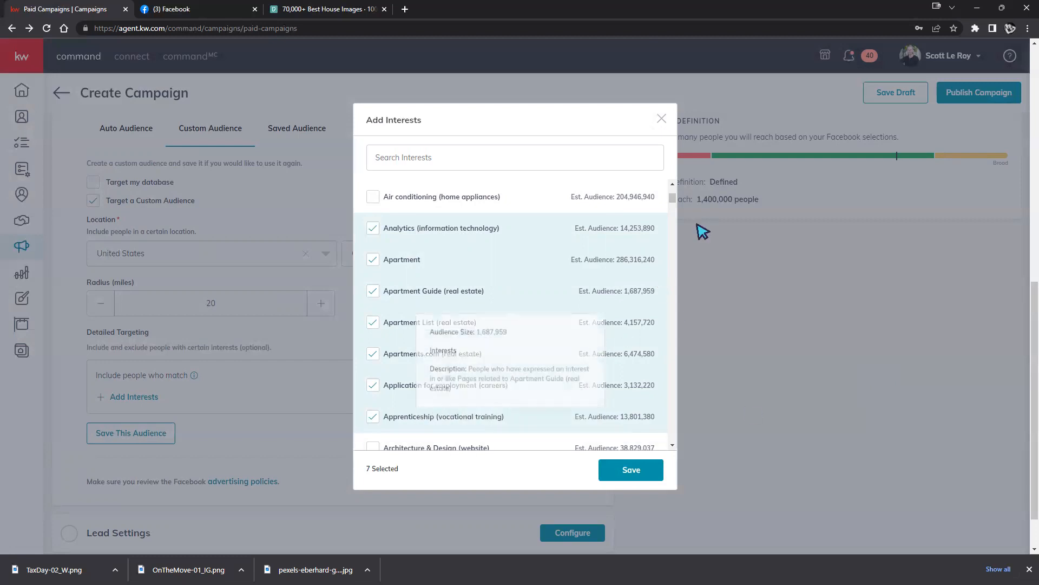
left_click(662, 119)
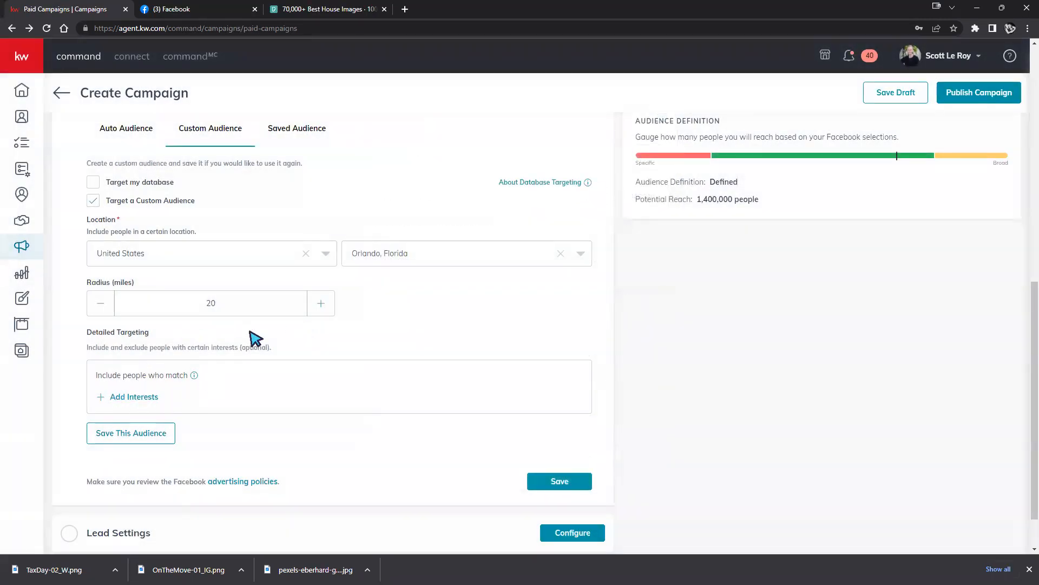
scroll(262, 327, "up", 3)
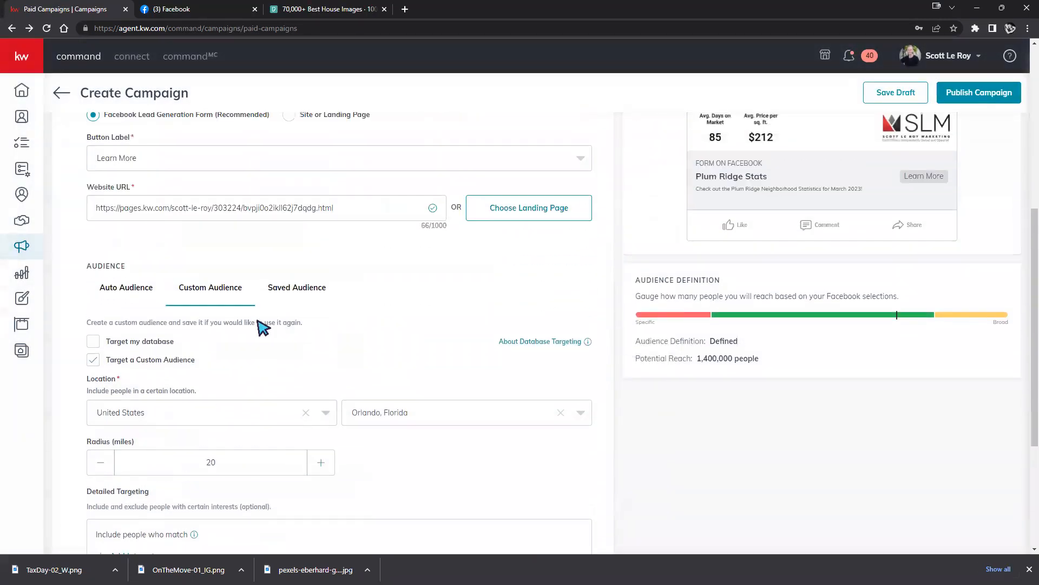
left_click(117, 293)
left_click(211, 291)
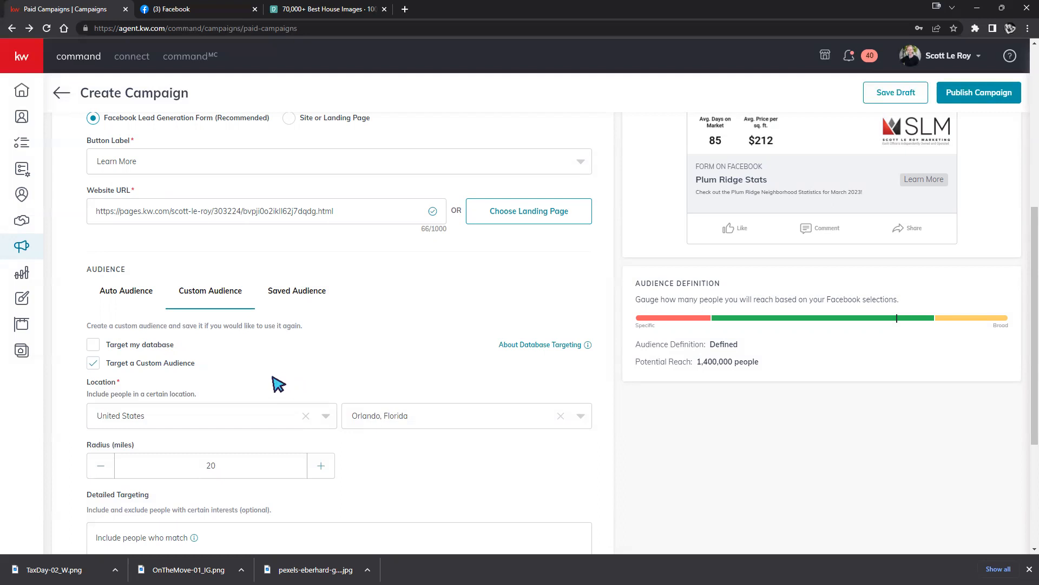
left_click(95, 346)
left_click(579, 374)
left_click(277, 373)
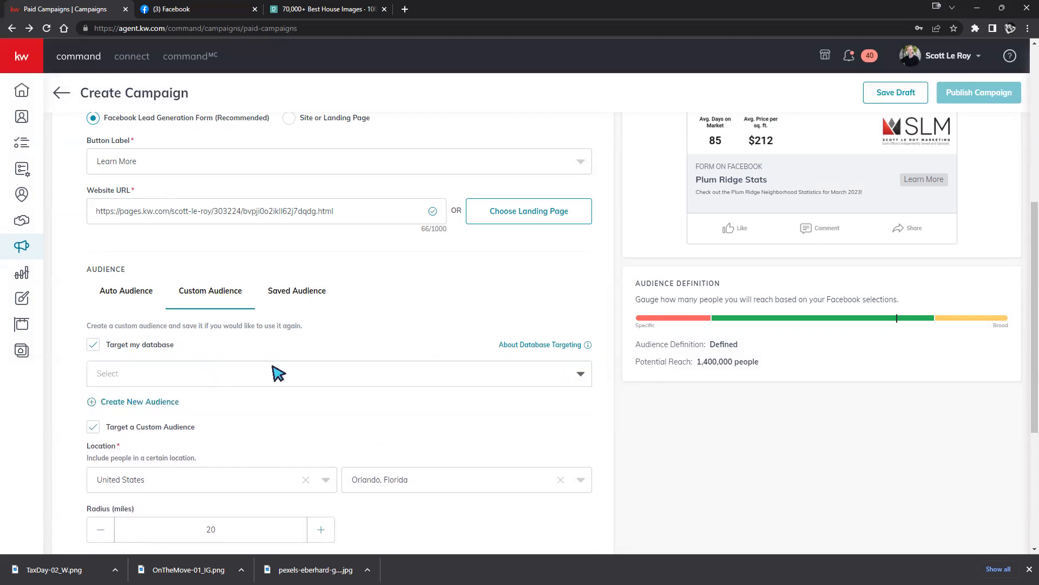
left_click(278, 373)
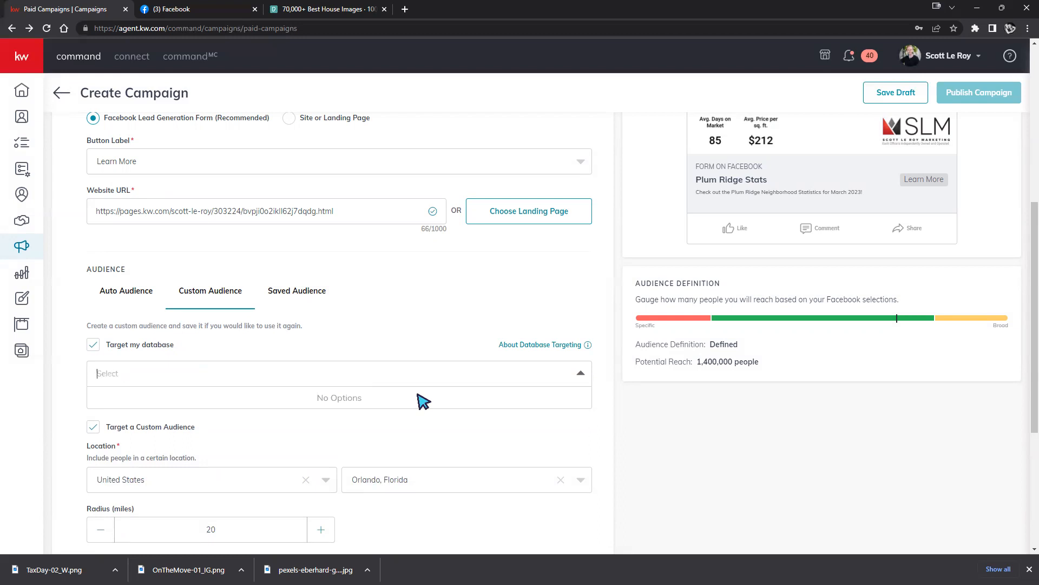
left_click(484, 432)
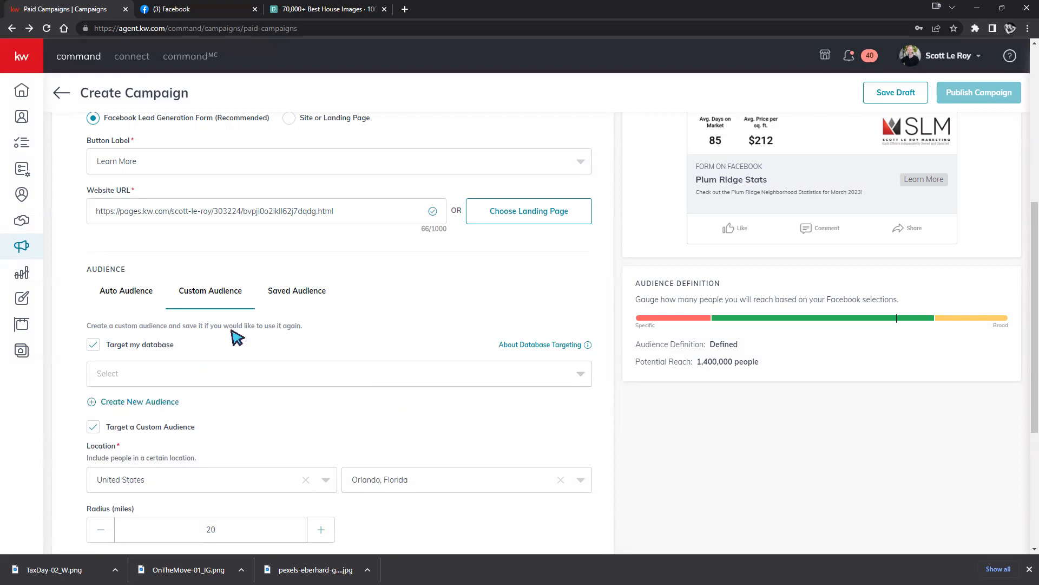
left_click(92, 347)
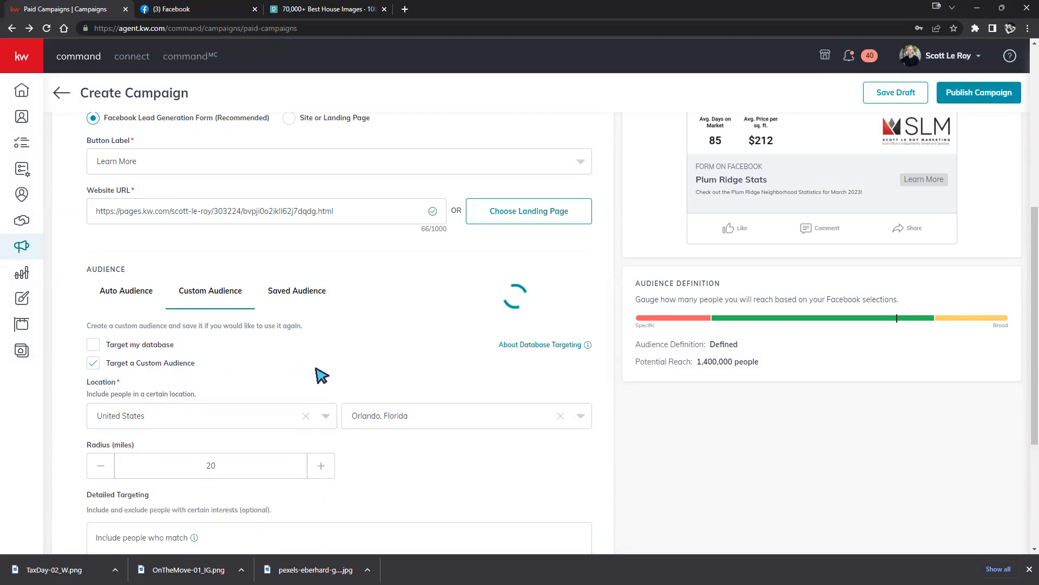
Add the Advertising (marketing) interest to the Orlando audience.
scroll(371, 405, "down", 4)
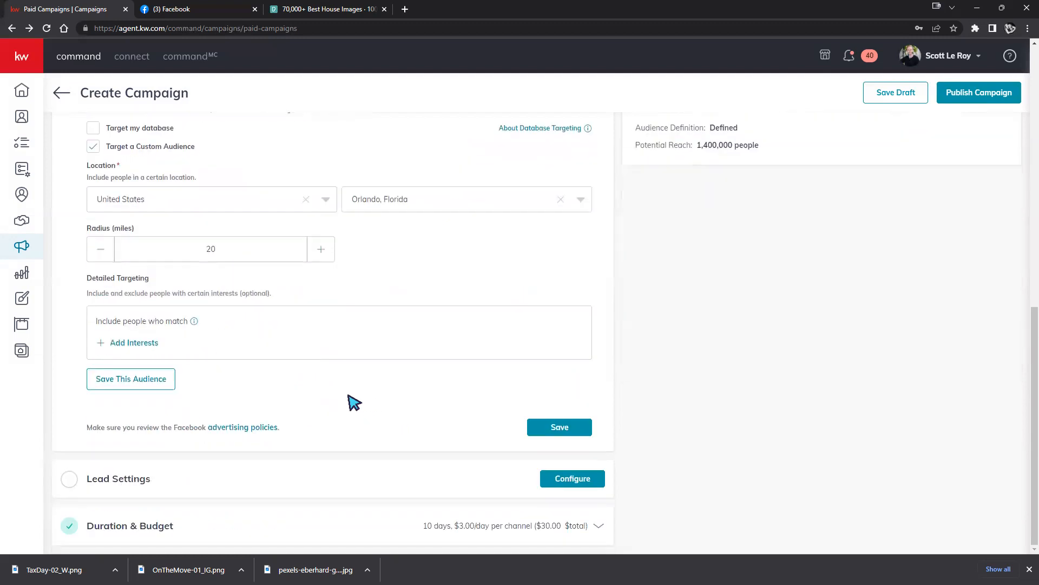
scroll(348, 402, "up", 2)
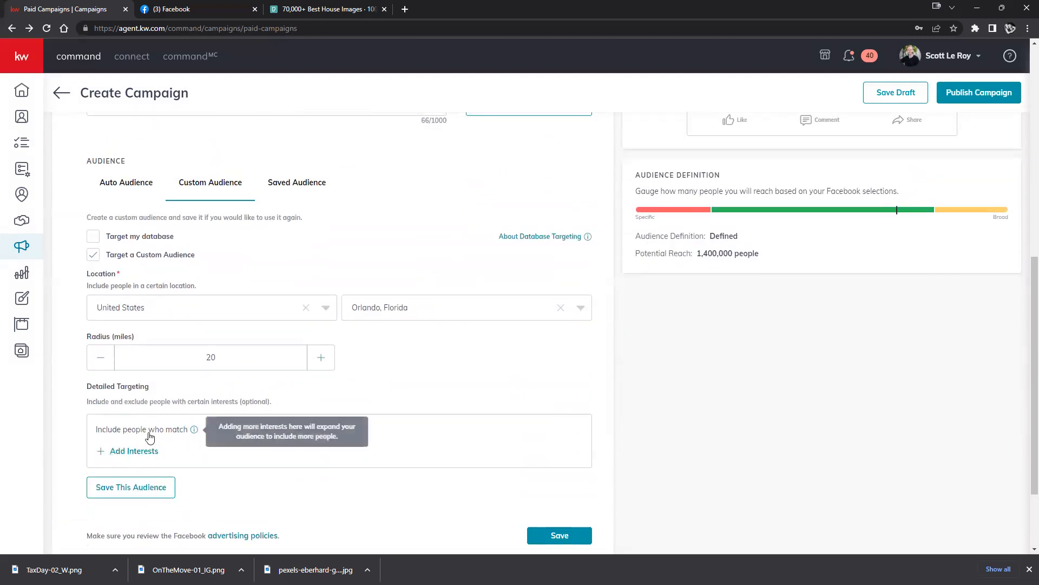
left_click(134, 451)
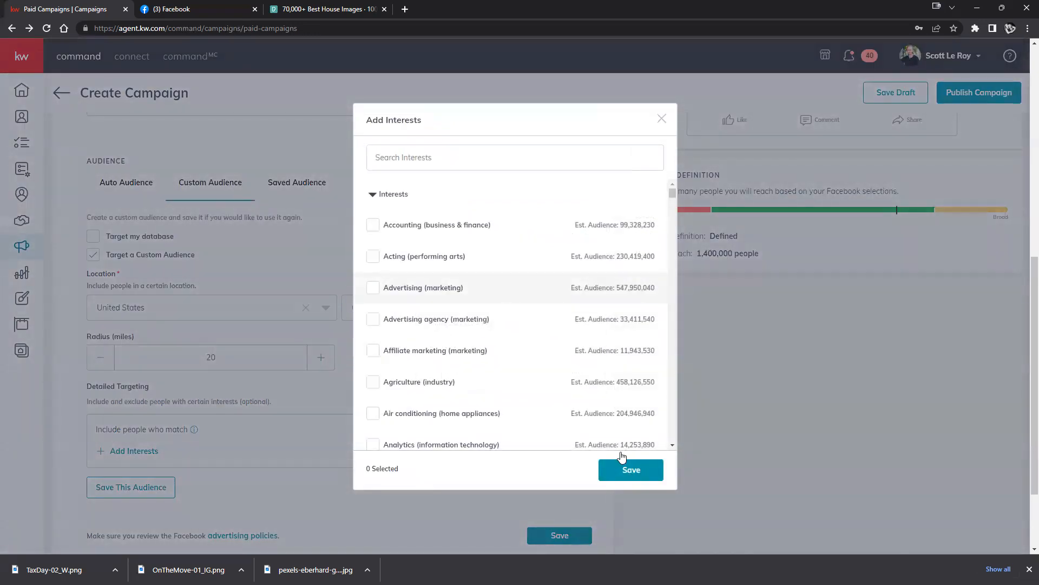
left_click(622, 459)
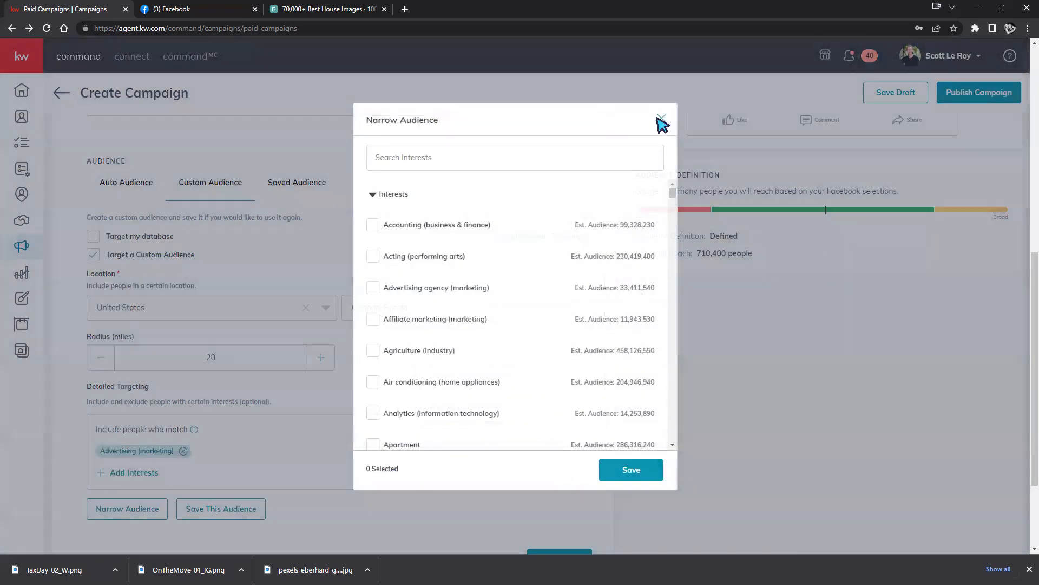
left_click(661, 119)
Save the audience under the name Advertising2.
left_click(226, 513)
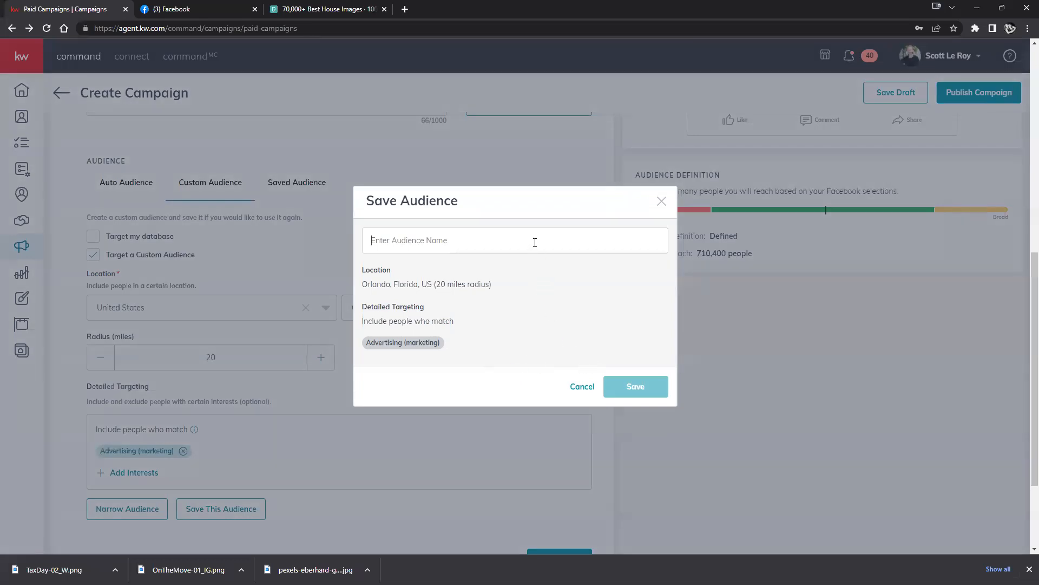
type("Advertising")
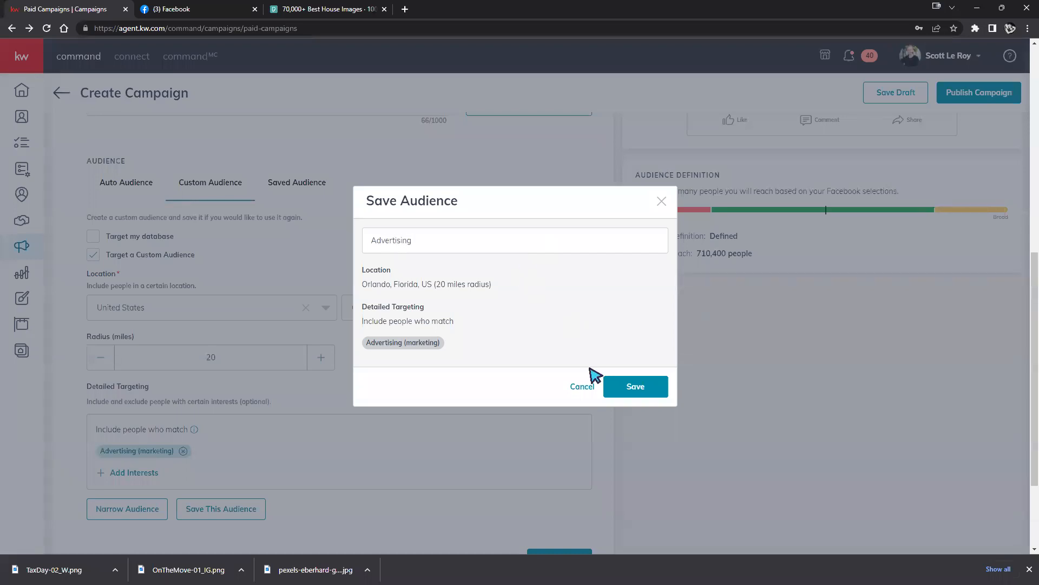
left_click(634, 383)
left_click(468, 237)
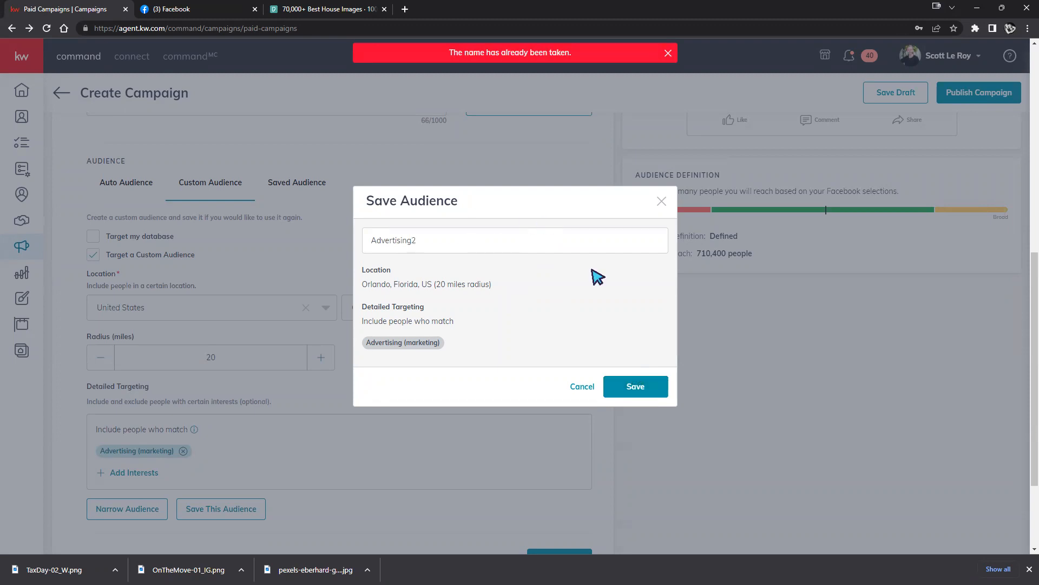
left_click(630, 386)
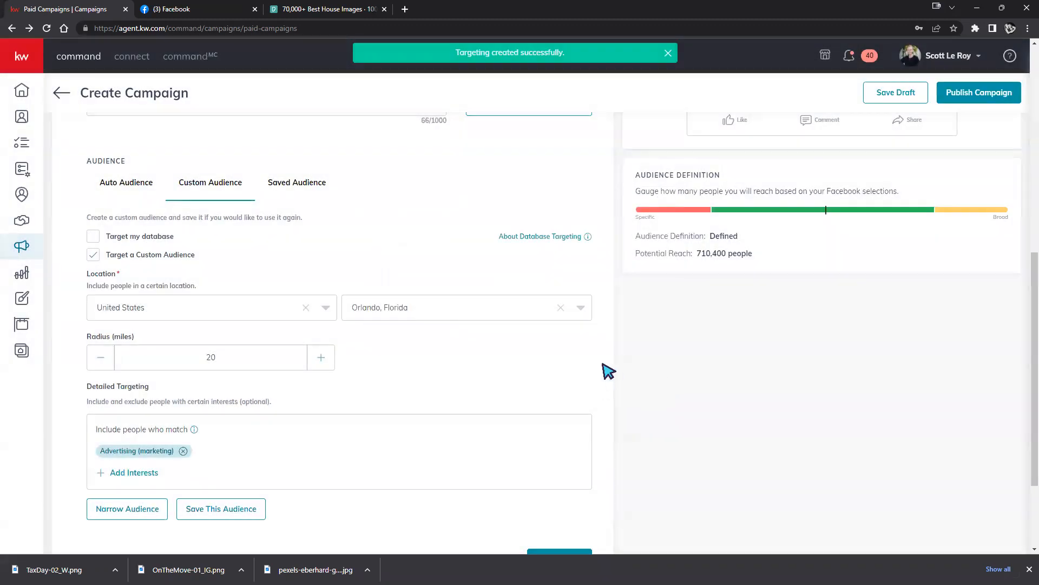
Check the Saved Audience list without picking one, then open the campaign's Lead Settings.
left_click(298, 183)
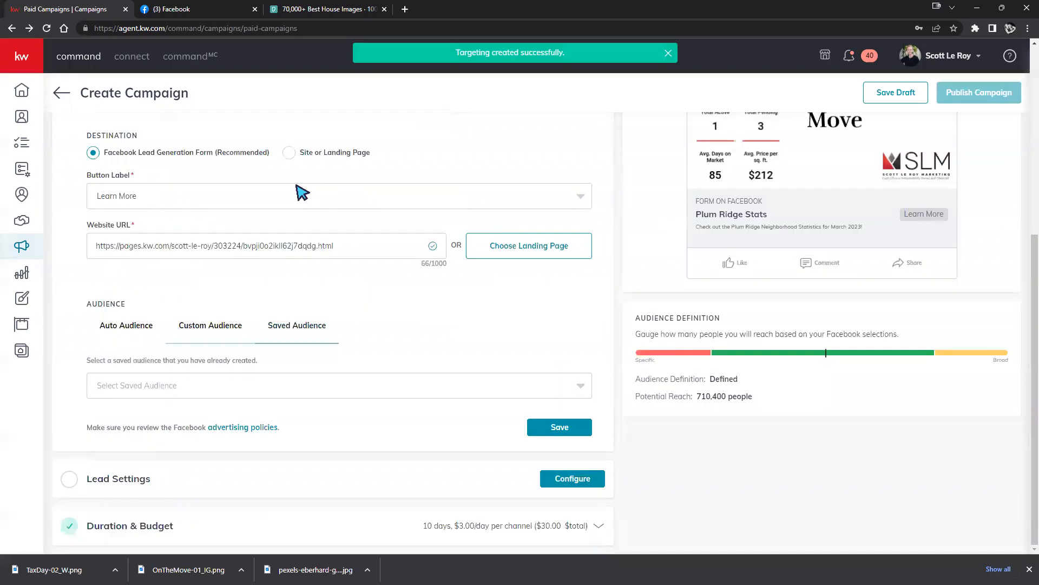
left_click(459, 385)
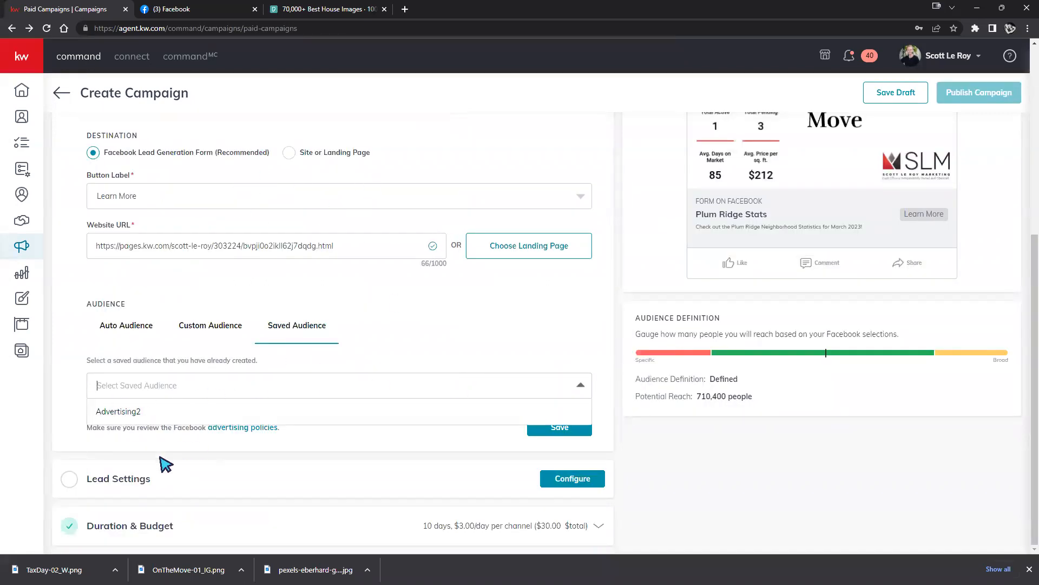
left_click(581, 385)
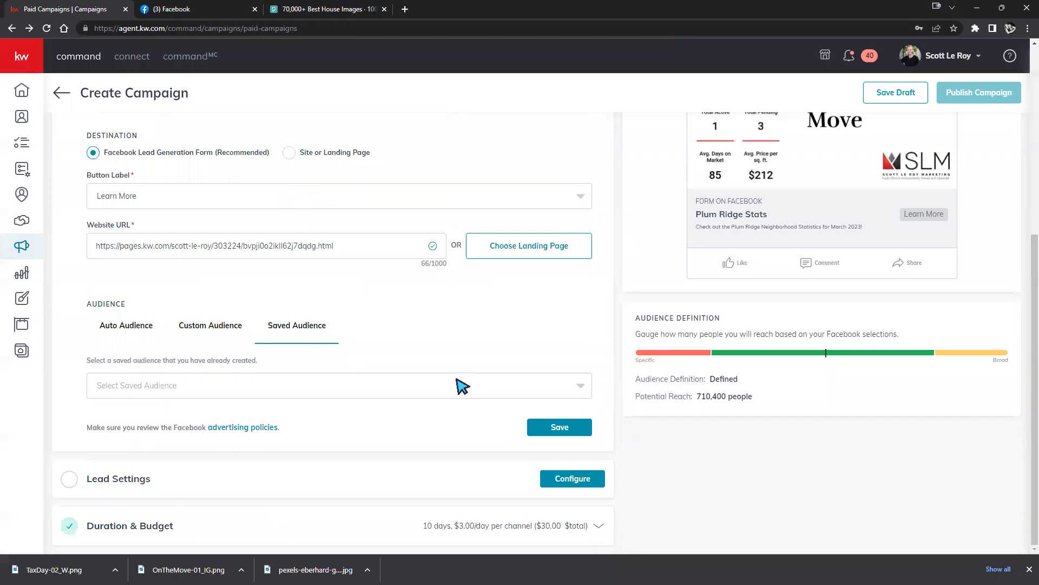
left_click(582, 478)
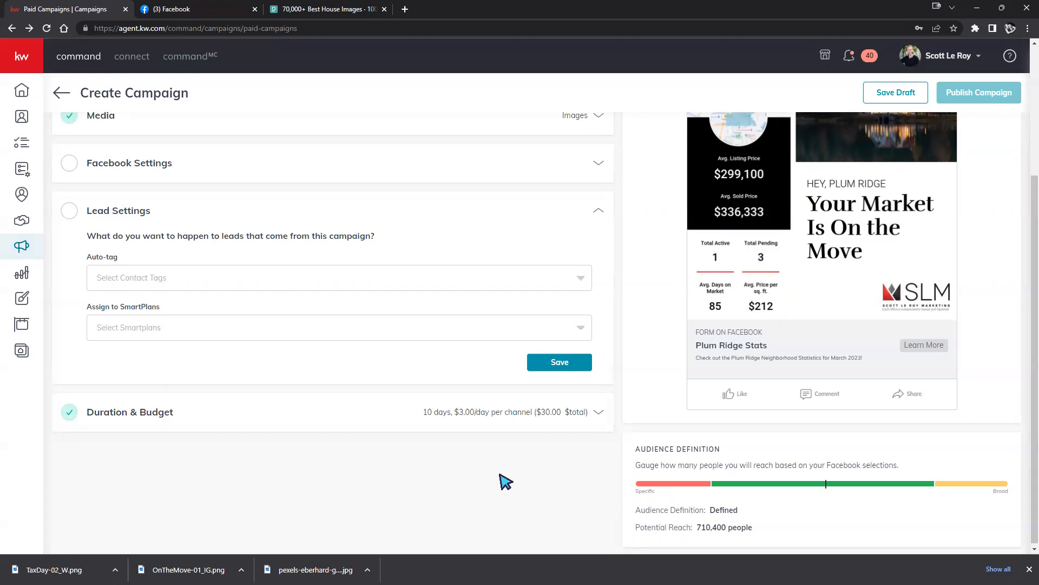
Set the lead auto-tag to Facebook Ad.
scroll(424, 422, "up", 3)
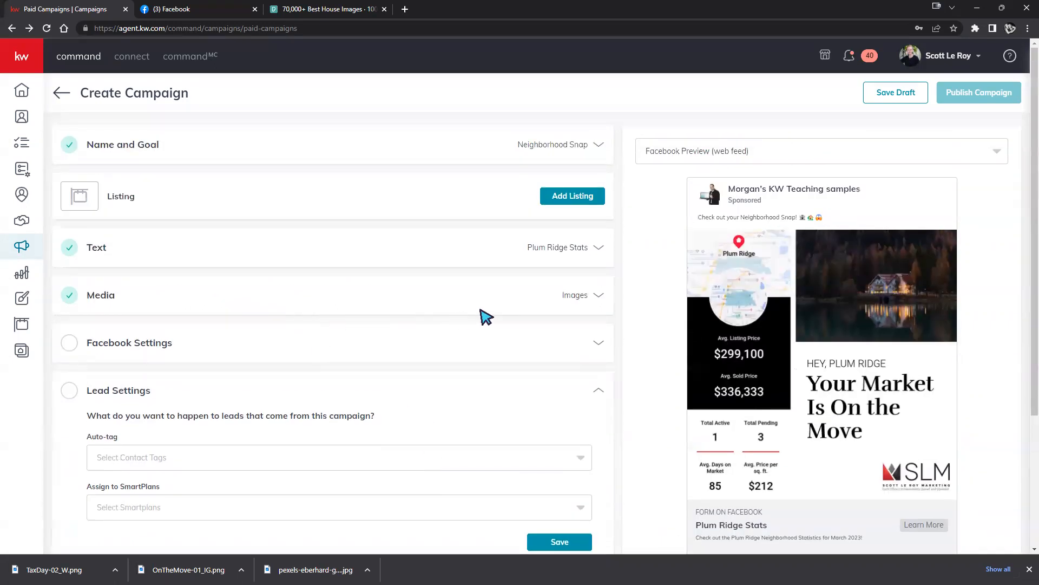
left_click(531, 351)
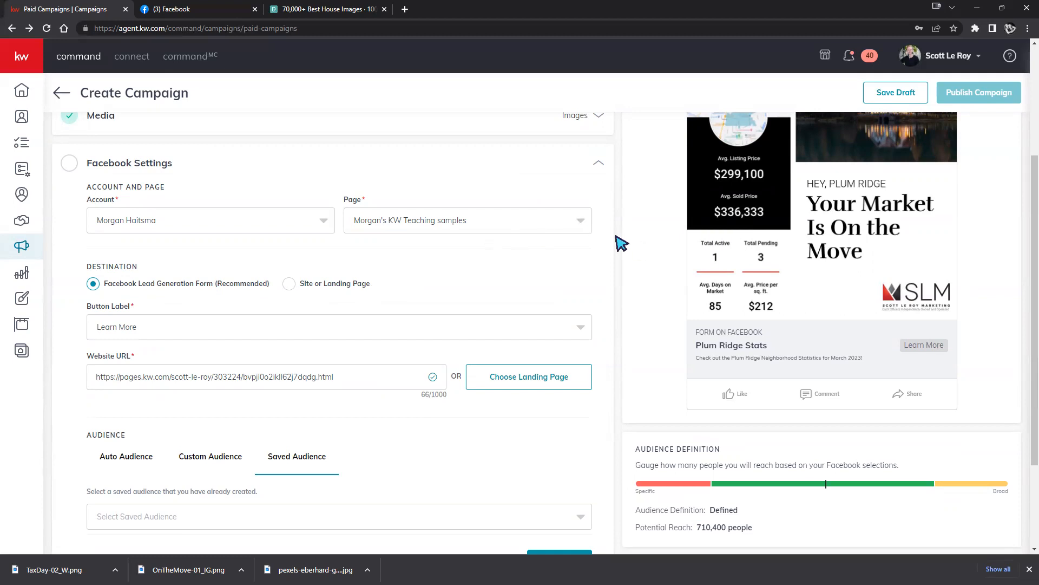
scroll(616, 291, "down", 2)
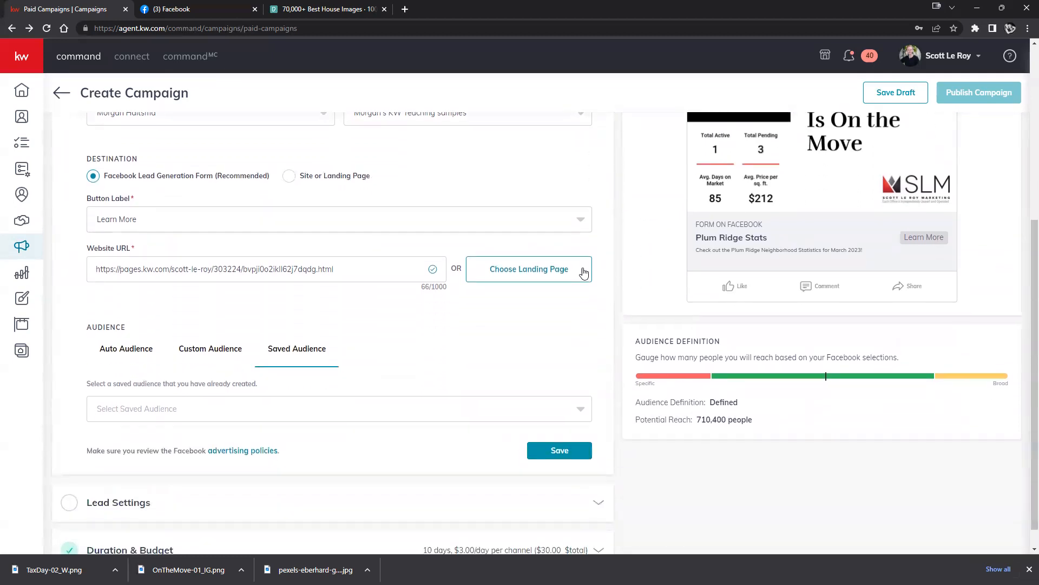
scroll(582, 271, "up", 2)
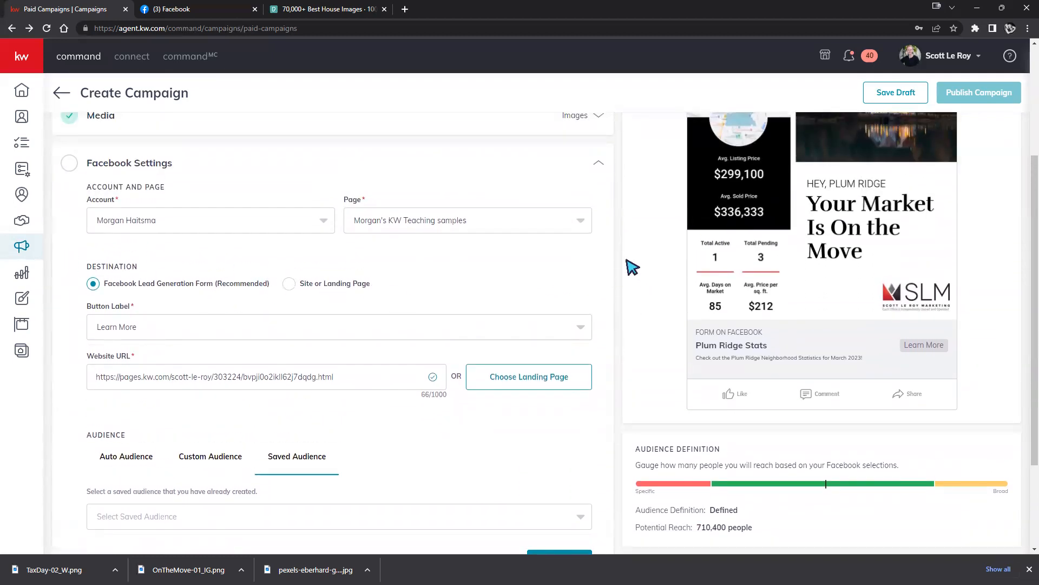
scroll(620, 274, "down", 2)
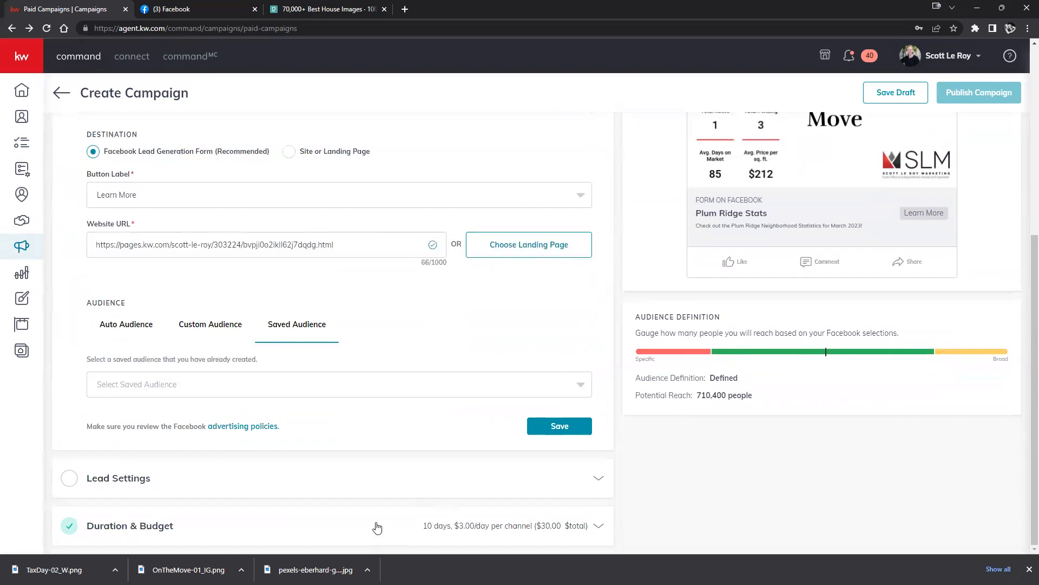
left_click(377, 526)
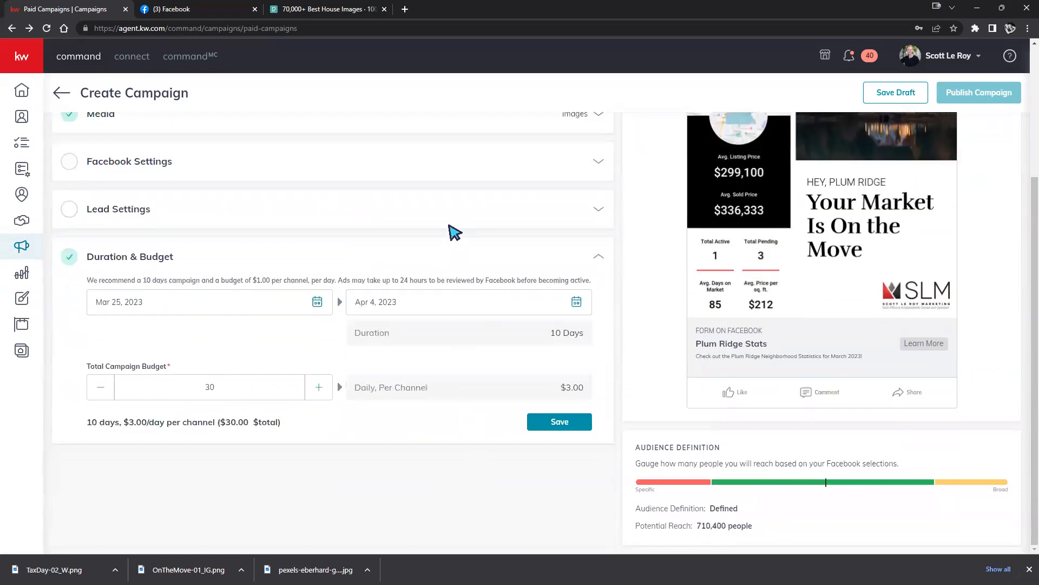
left_click(598, 209)
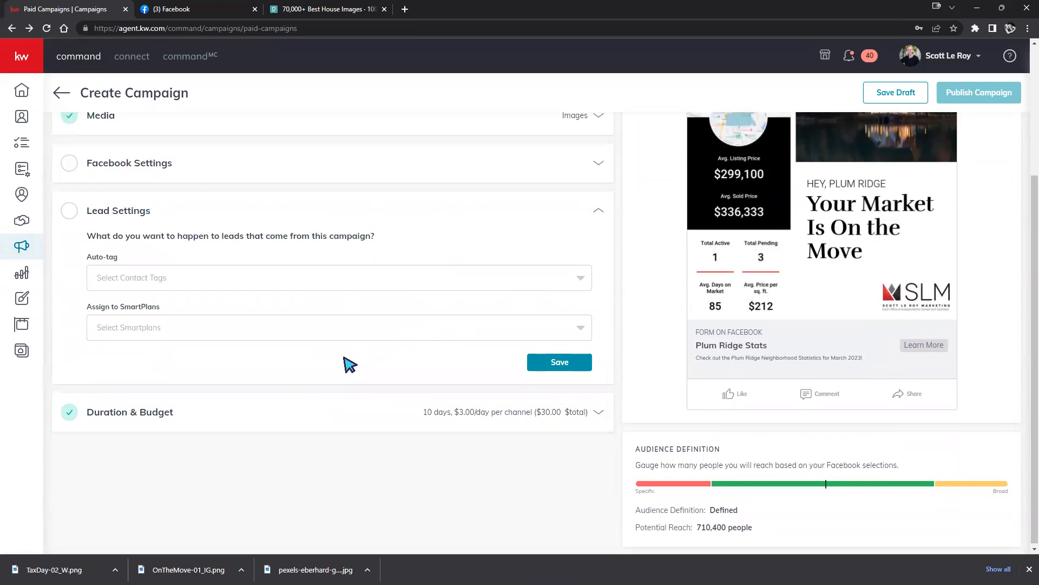
left_click(583, 284)
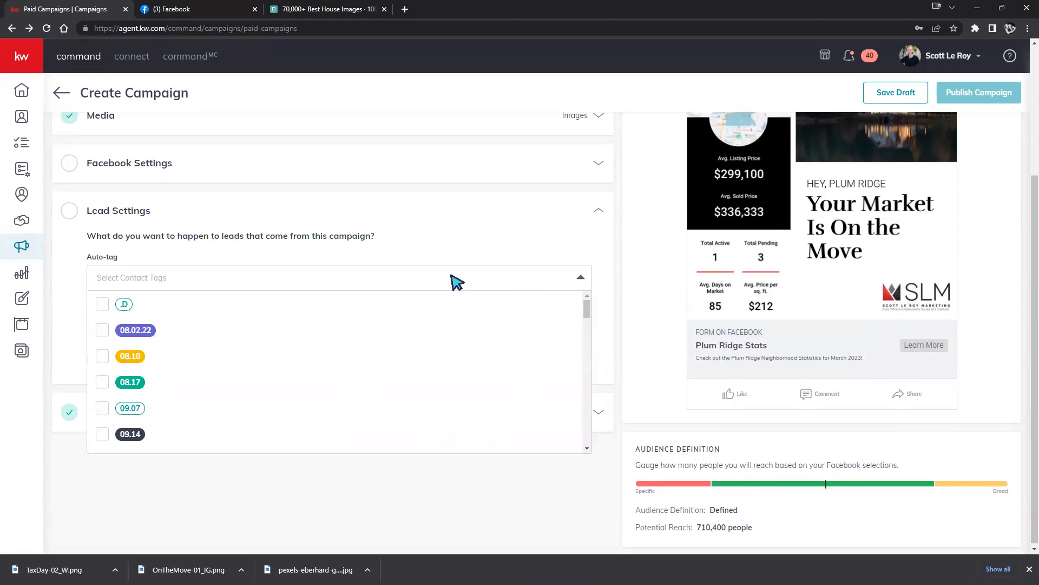
left_click(456, 282)
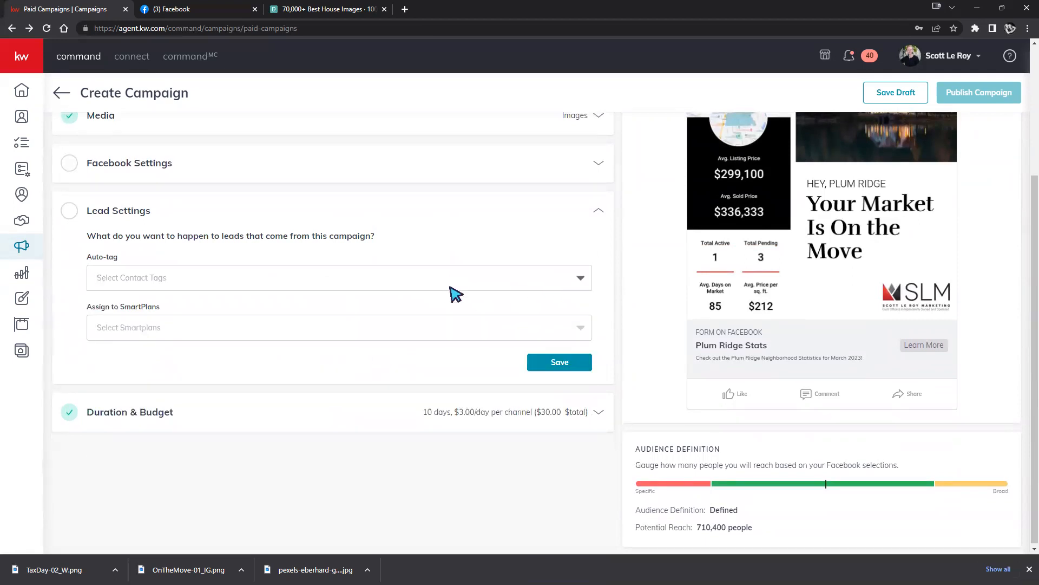
type("Facebook")
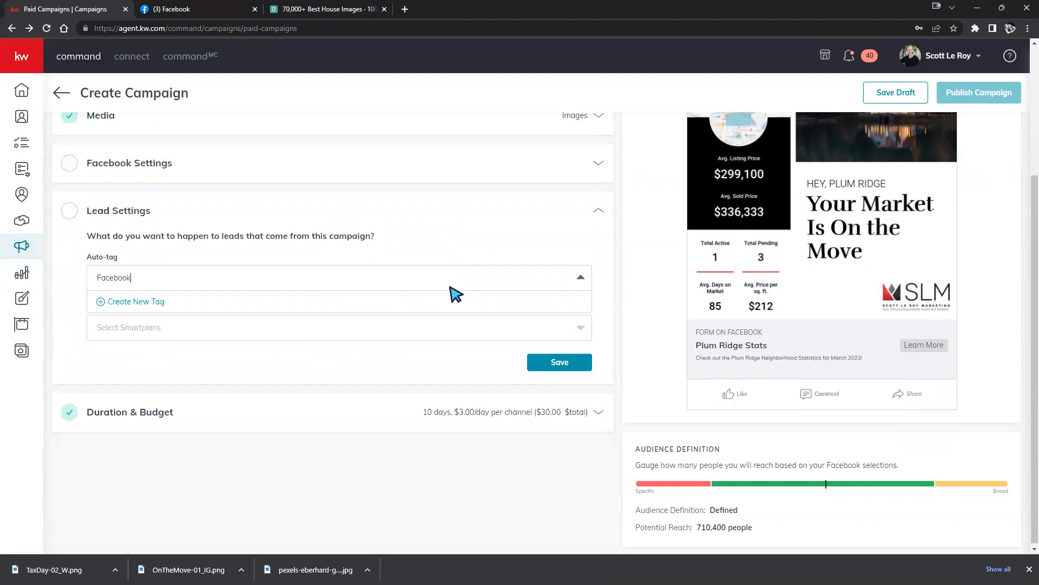
left_click(103, 305)
left_click(255, 250)
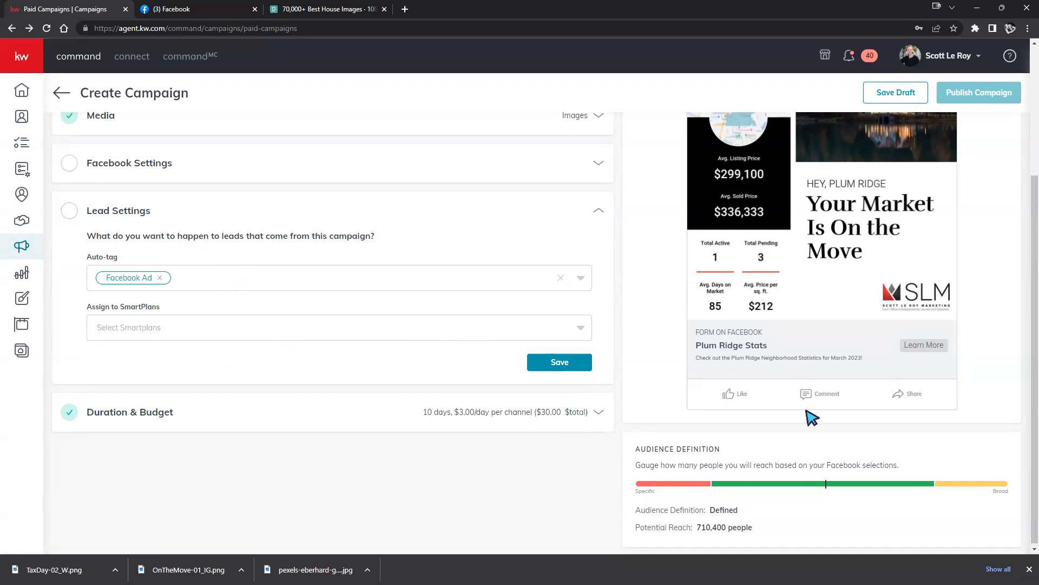
Assign incoming leads to the My 5-5-5 SmartPlan and save the lead settings.
scroll(909, 423, "up", 2)
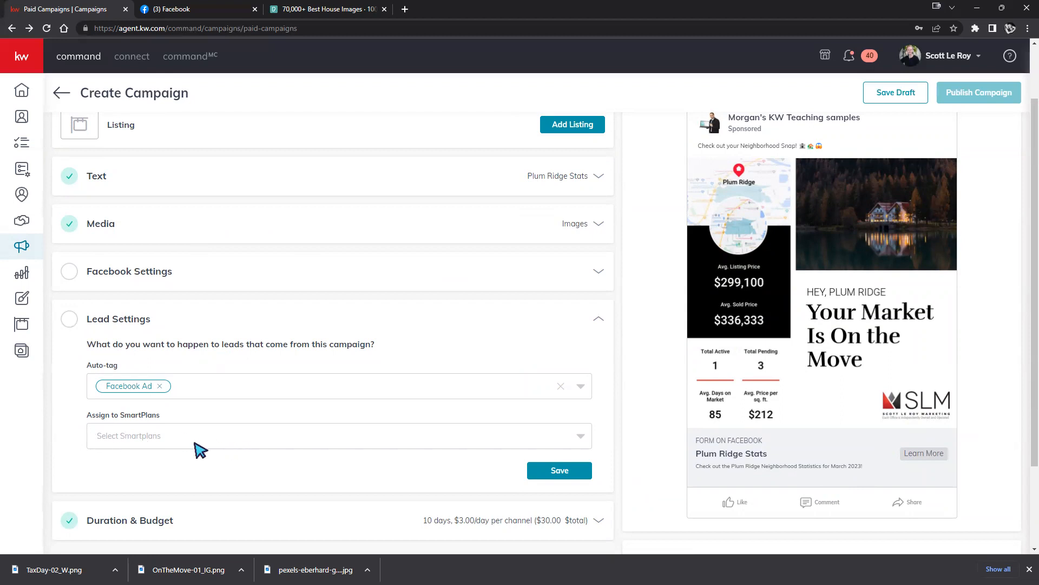
left_click(580, 437)
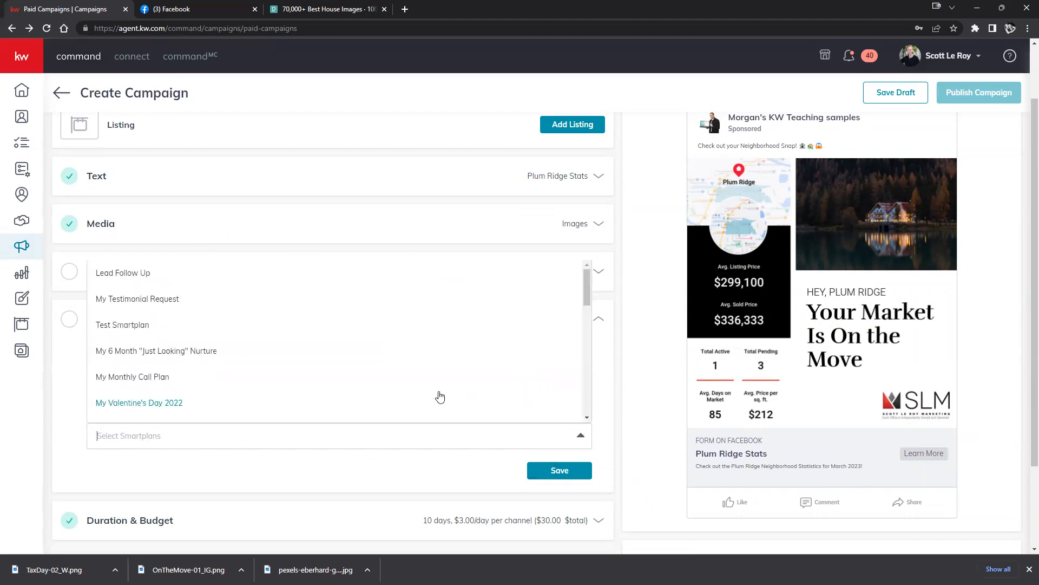
scroll(276, 315, "down", 4)
scroll(276, 317, "down", 6)
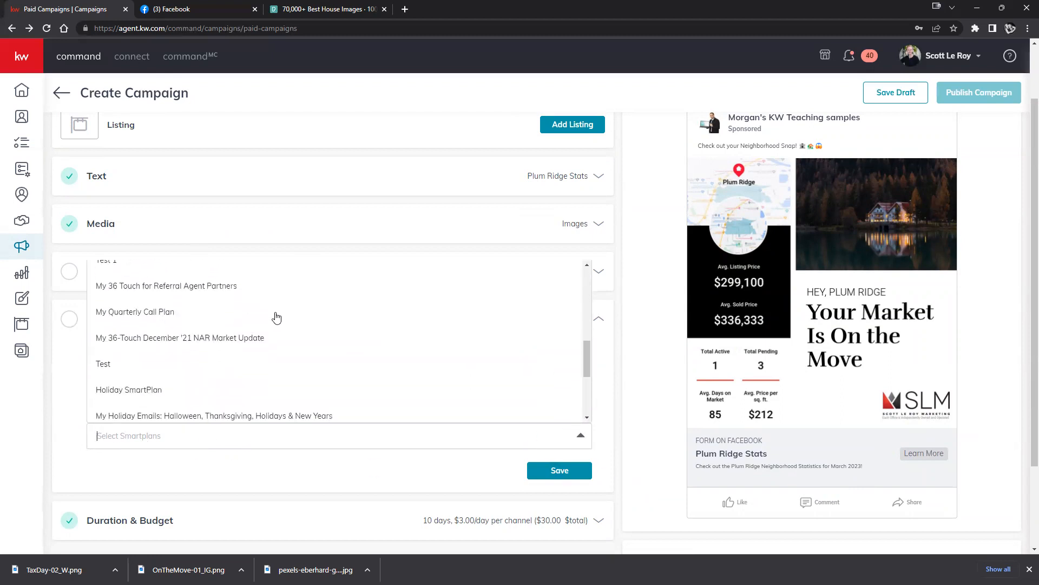
scroll(276, 317, "up", 5)
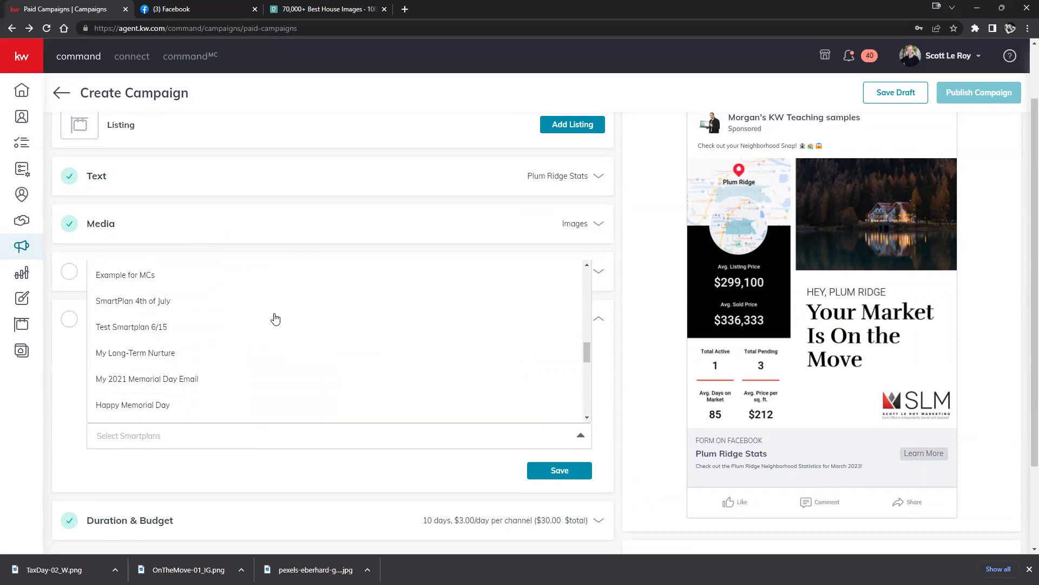
scroll(221, 323, "down", 4)
scroll(220, 325, "up", 2)
scroll(124, 309, "up", 1)
left_click(162, 284)
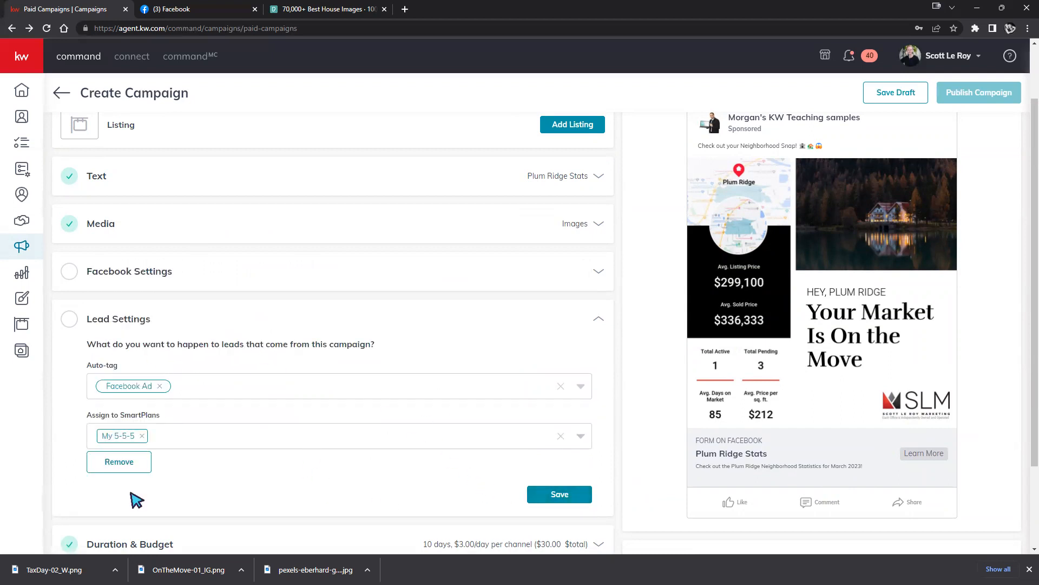
left_click(558, 492)
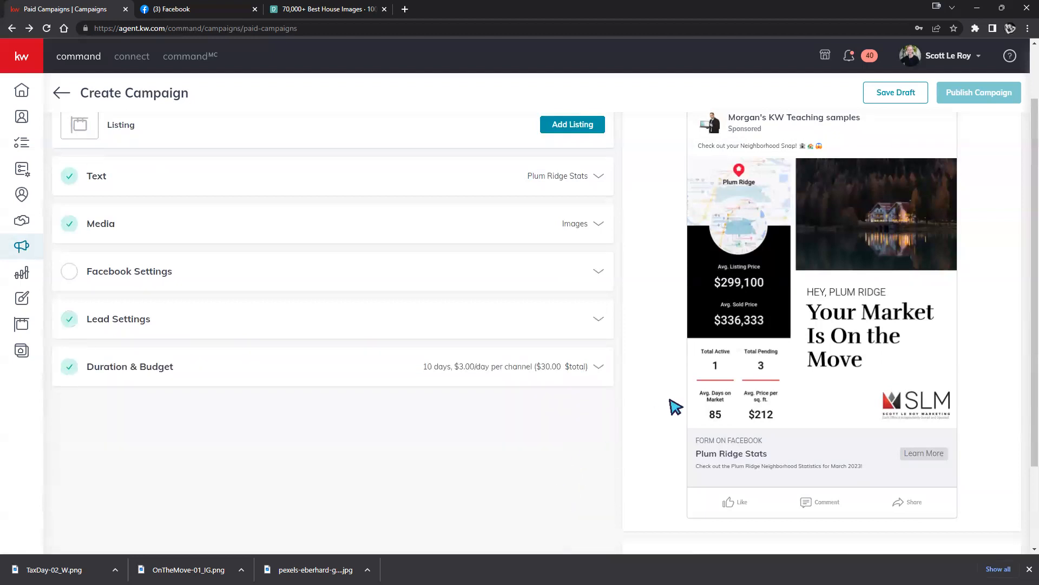
Expand Duration & Budget, showing Mar 25–Apr 4, 2023 (10 days) and a $30 budget.
scroll(693, 352, "up", 2)
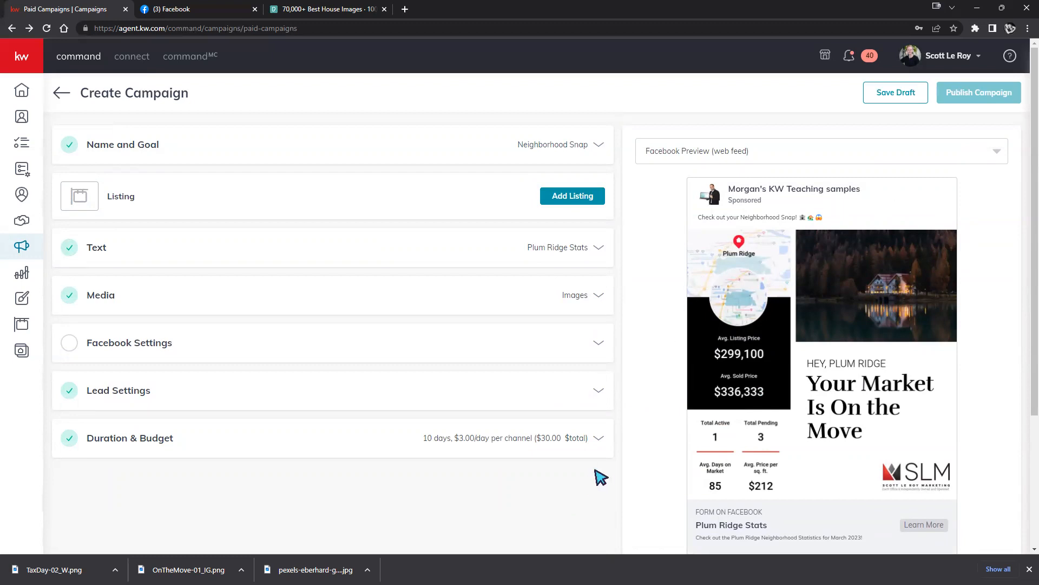
left_click(596, 439)
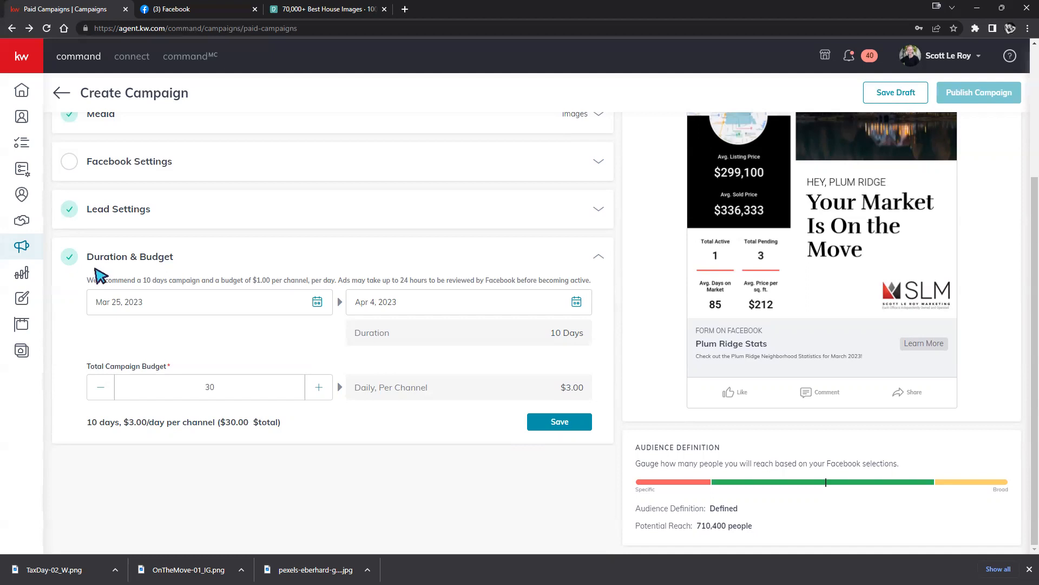
left_click_drag(89, 280, 592, 280)
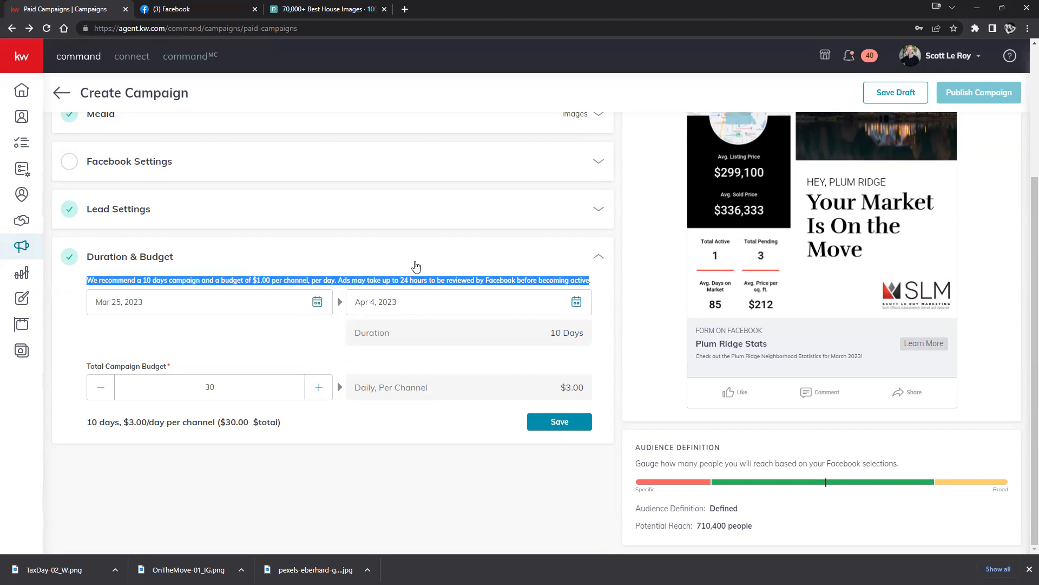
left_click(509, 265)
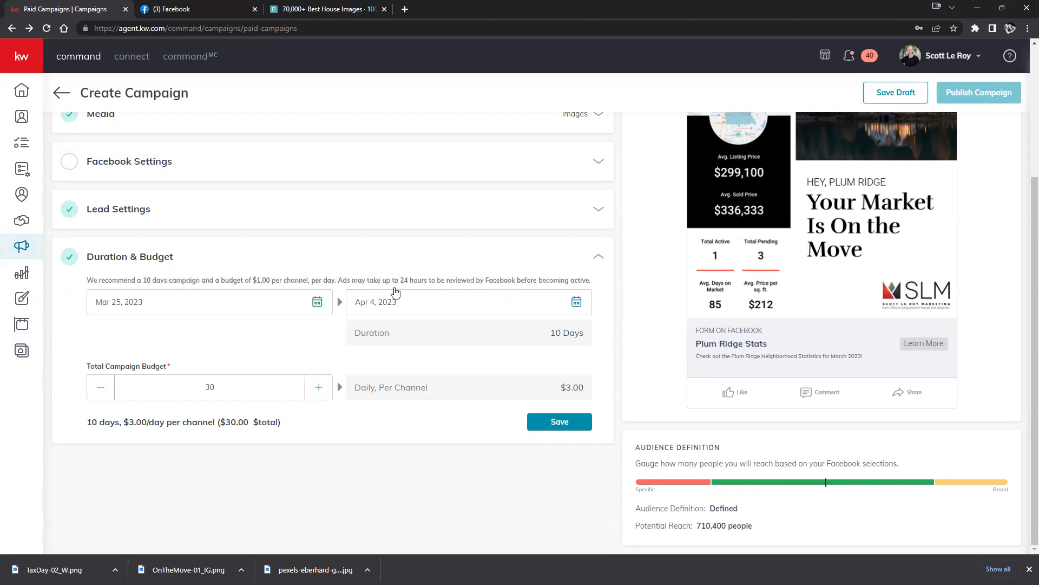
left_click_drag(339, 280, 591, 282)
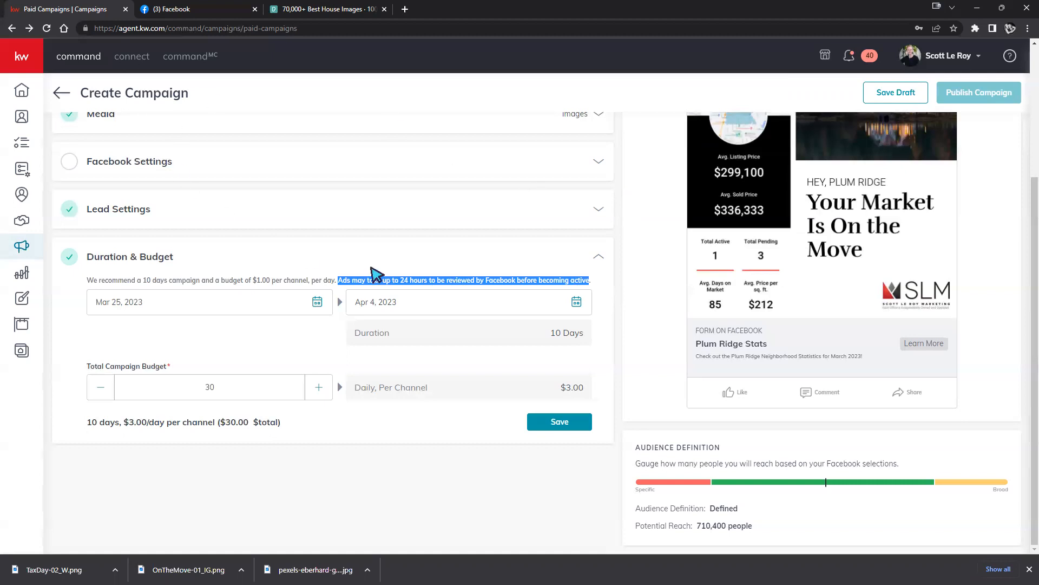
left_click(400, 273)
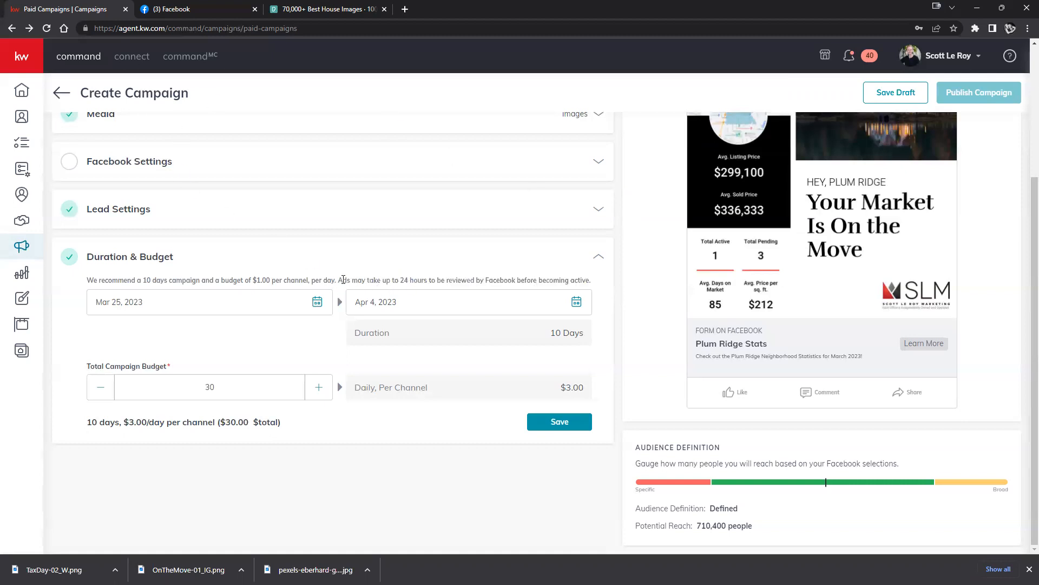
left_click_drag(339, 281, 604, 295)
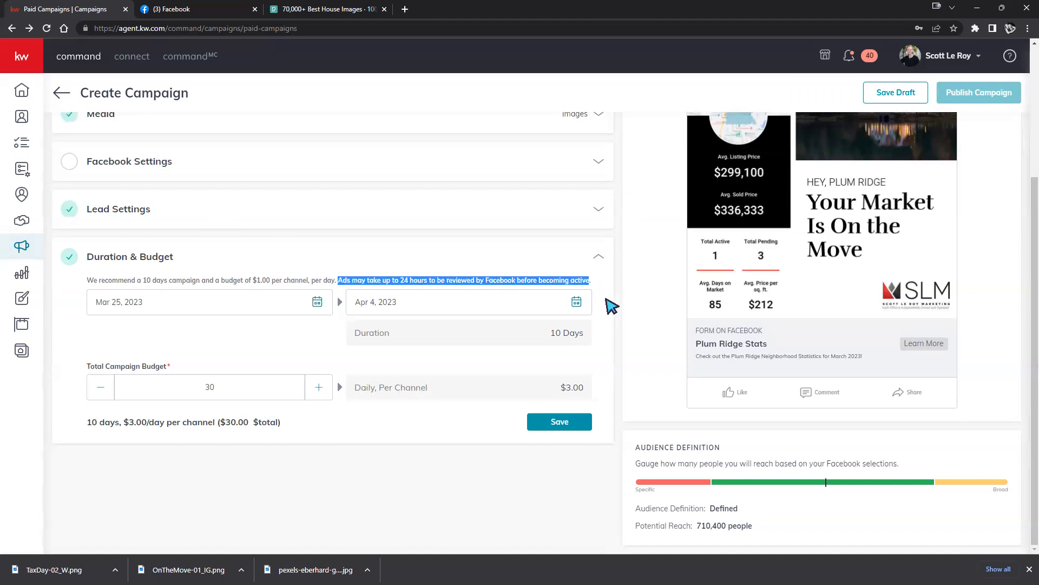
left_click(570, 264)
Change the campaign start date to March 31, 2023, shifting the end to April 10.
left_click(568, 259)
left_click(317, 302)
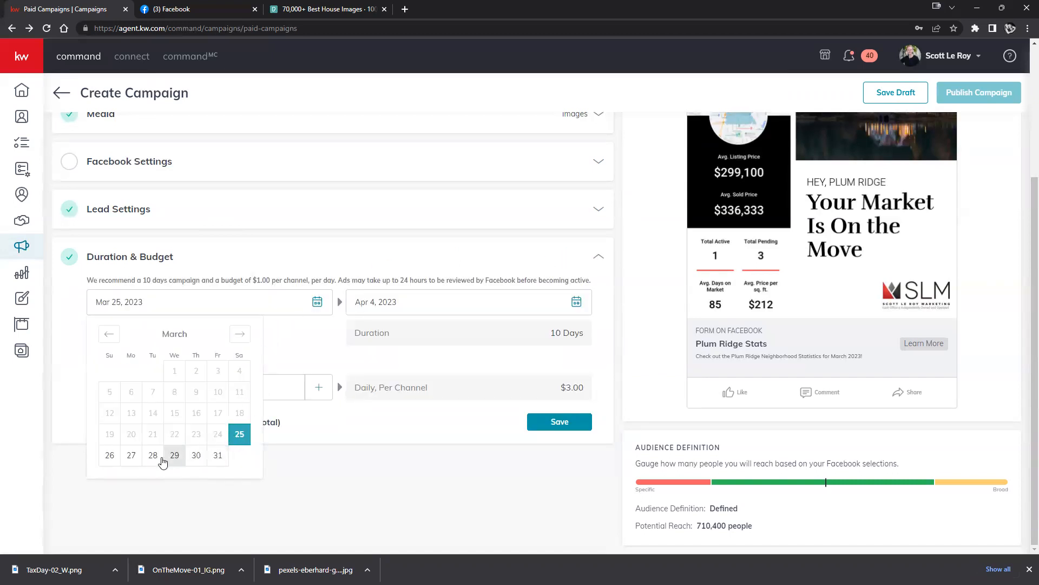
left_click(215, 456)
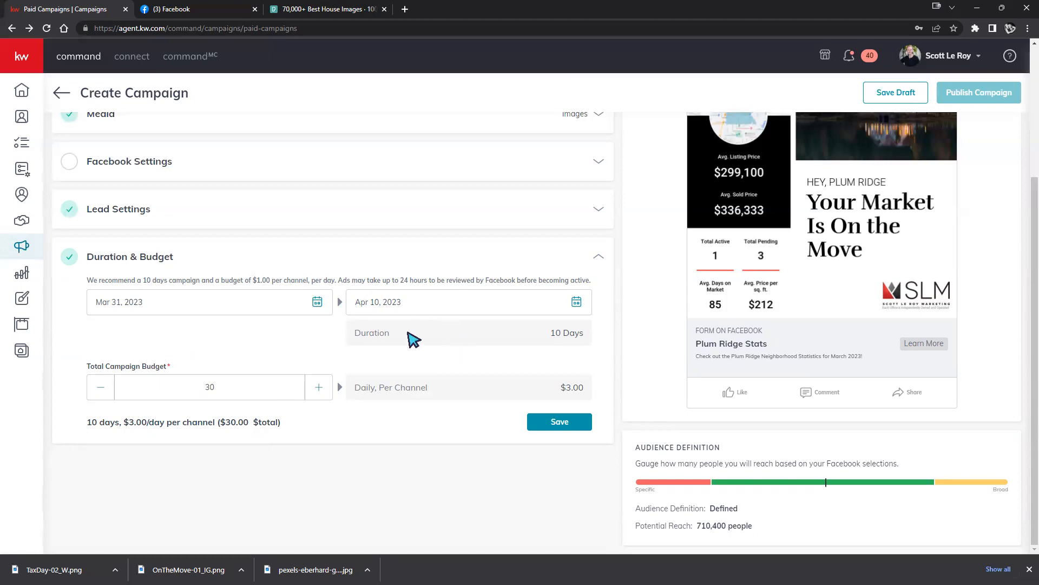
left_click(317, 304)
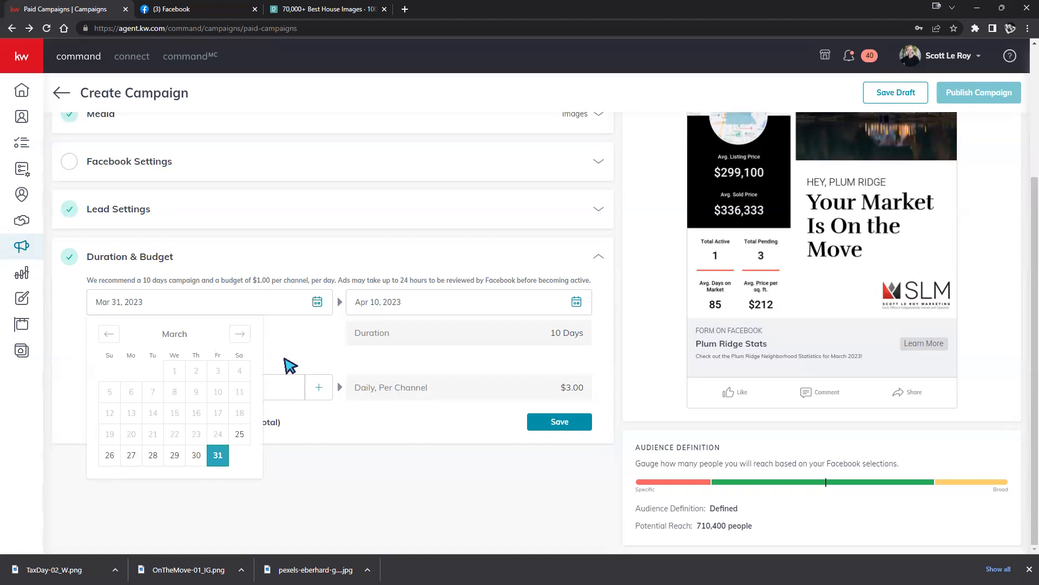
left_click(292, 364)
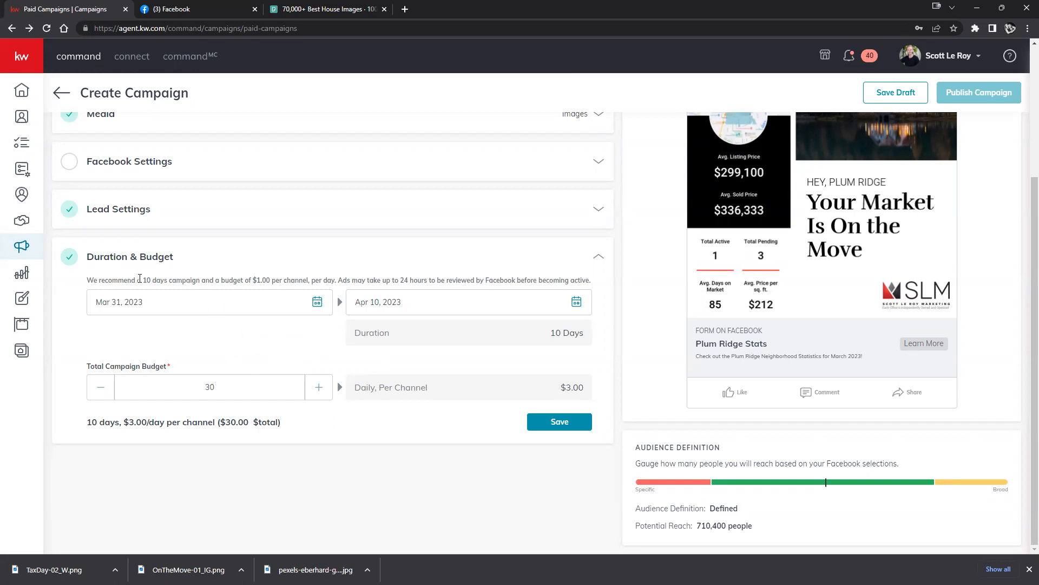
left_click_drag(143, 277, 200, 280)
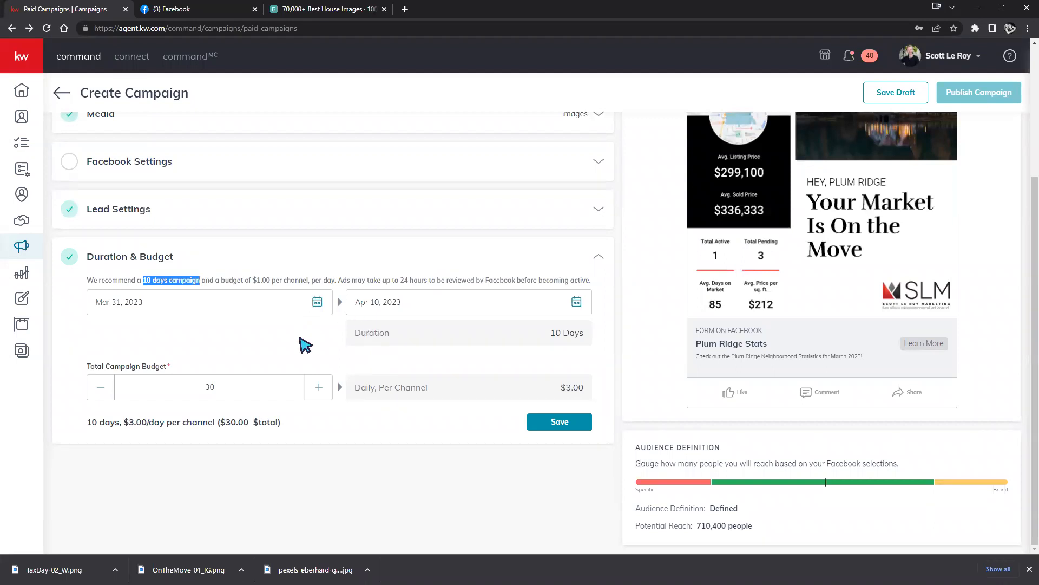
left_click(331, 334)
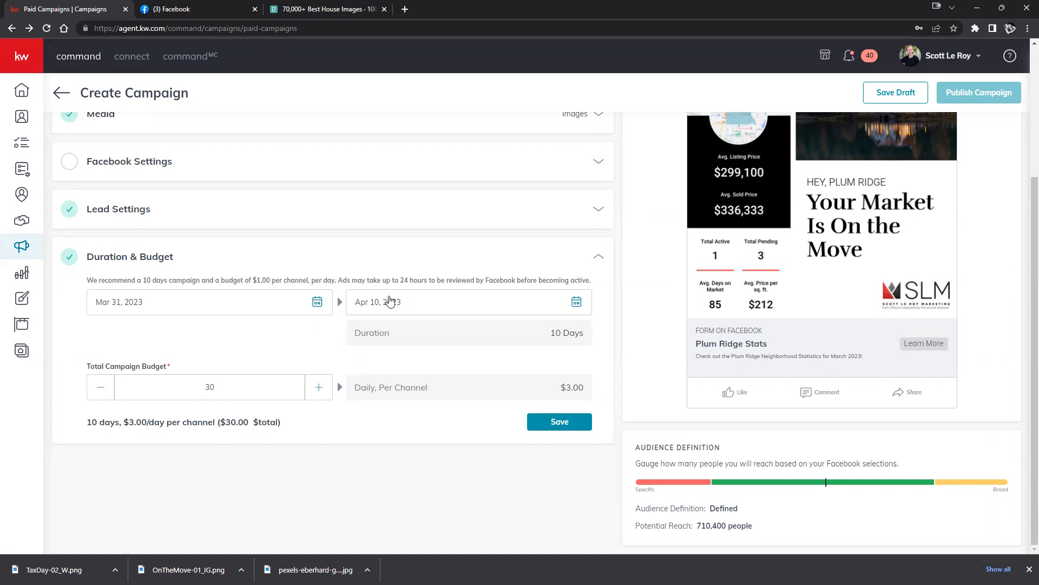
Set the campaign end date to April 5, 2023 for a 5-day run.
left_click(318, 303)
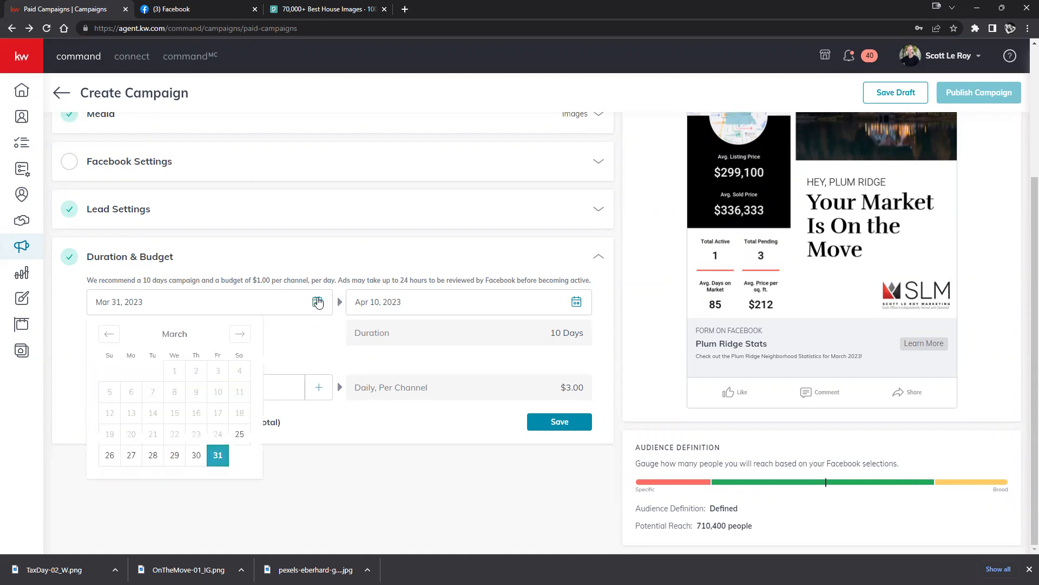
left_click(577, 301)
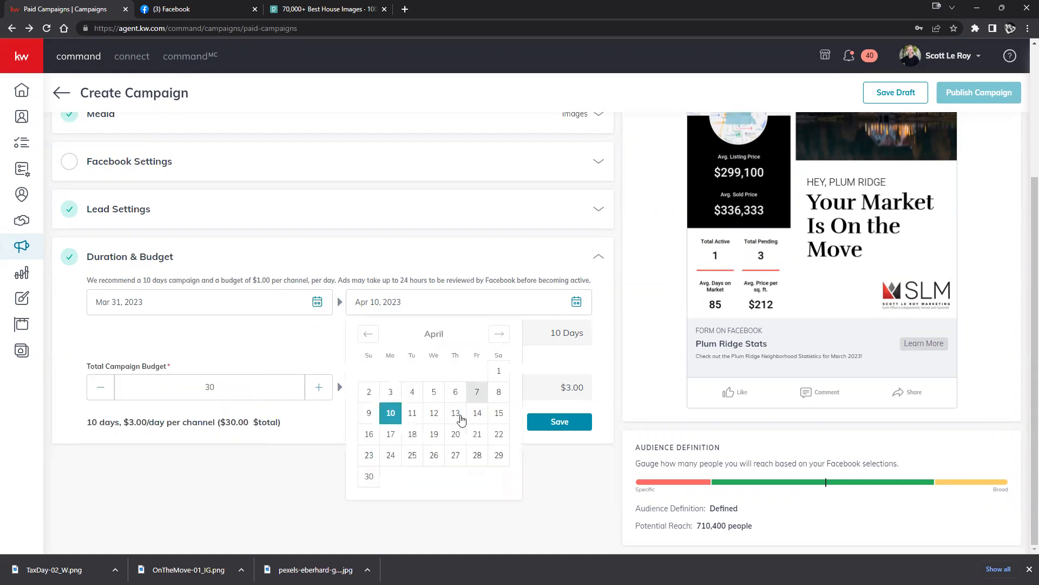
left_click(436, 397)
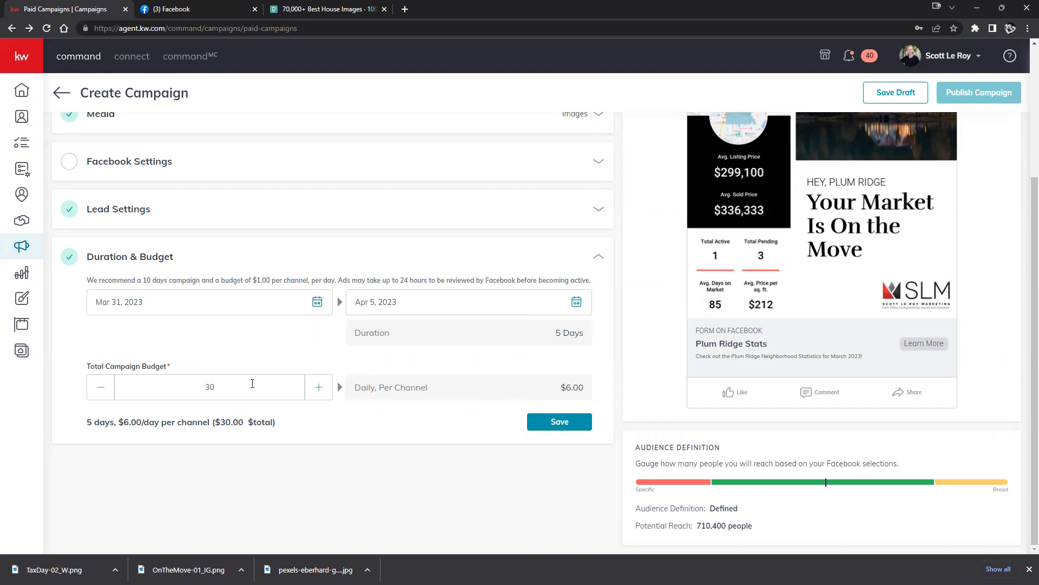
Adjust the total campaign budget to $33 with the budget stepper.
left_click_drag(562, 387, 587, 388)
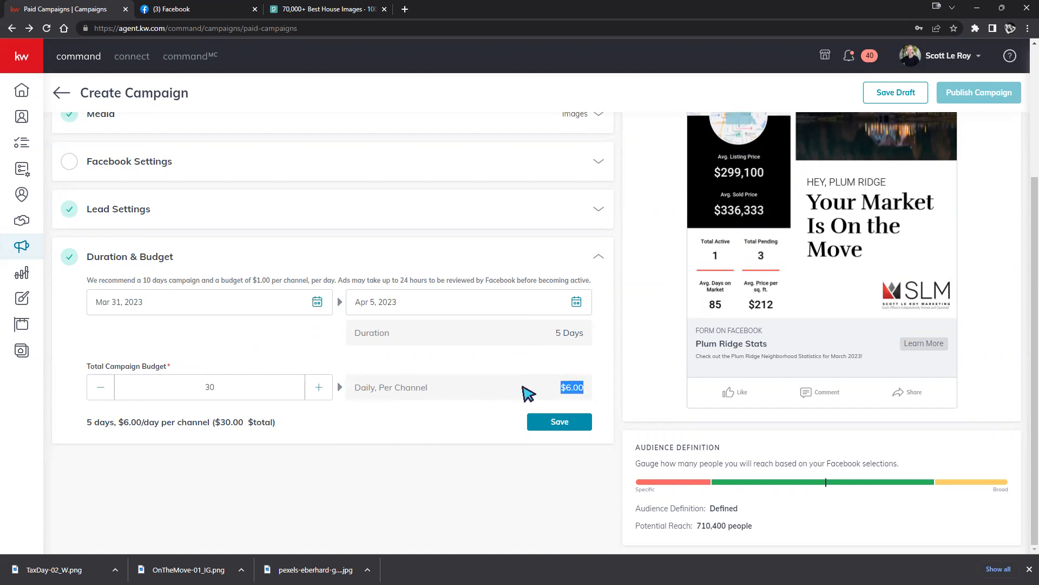
left_click(97, 392)
left_click(97, 391)
left_click(97, 391)
left_click(98, 391)
left_click(98, 391)
left_click(98, 391)
left_click(97, 391)
left_click(97, 391)
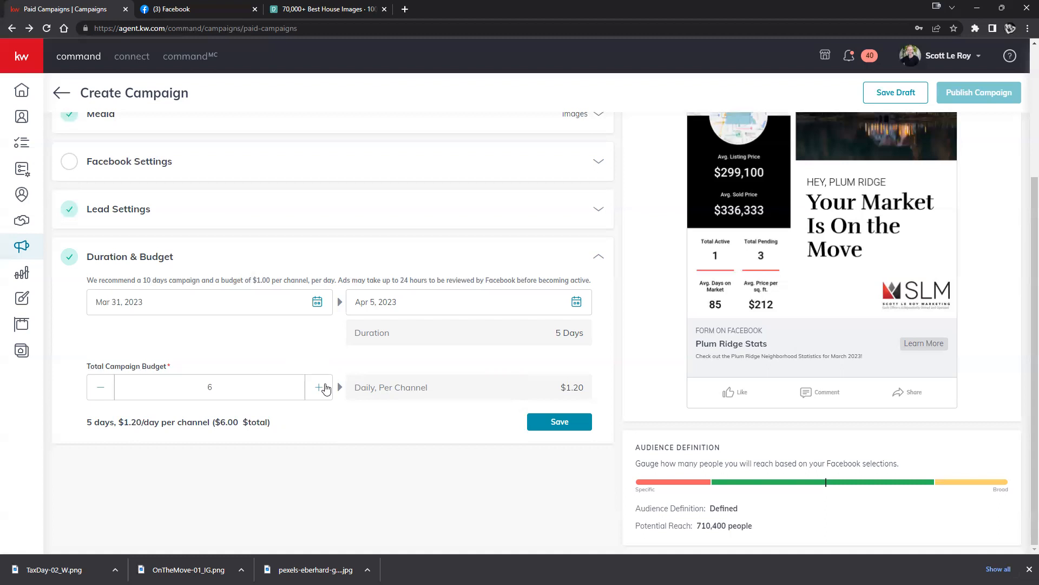
left_click(320, 388)
left_click(325, 387)
left_click(324, 387)
left_click(325, 386)
left_click(317, 392)
left_click(328, 388)
left_click(328, 388)
left_click(329, 388)
left_click(330, 387)
left_click(330, 388)
left_click(330, 387)
left_click(330, 387)
left_click(329, 388)
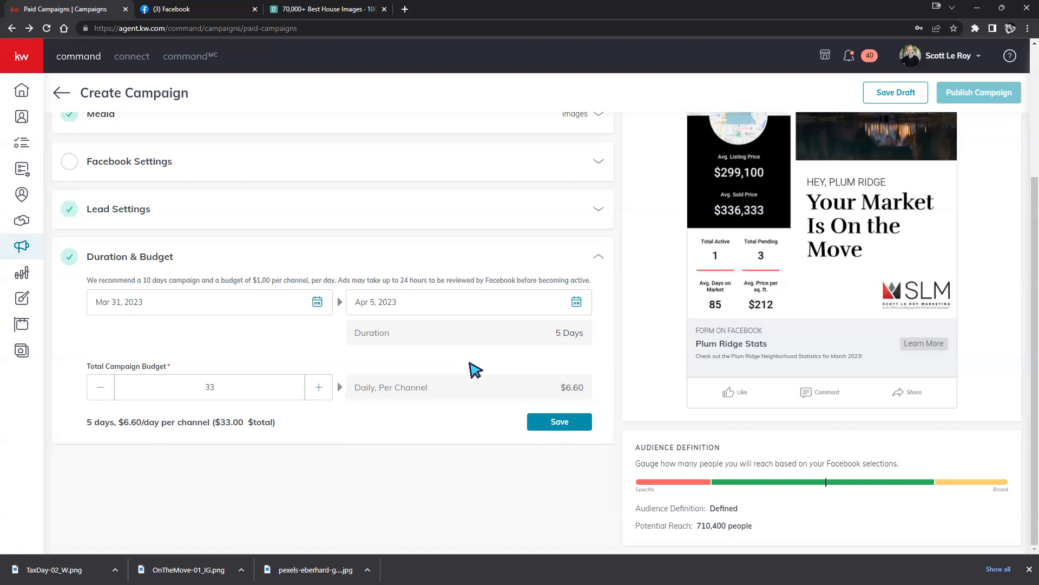
Close the Chrome download shelf and scroll to review the Duration & Budget section.
scroll(847, 371, "up", 2)
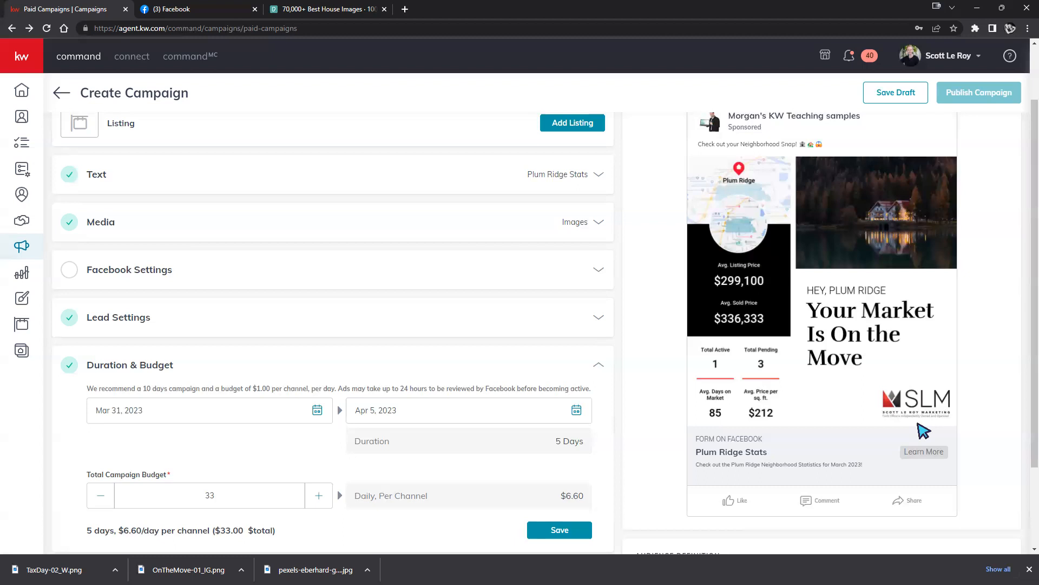
left_click(1029, 569)
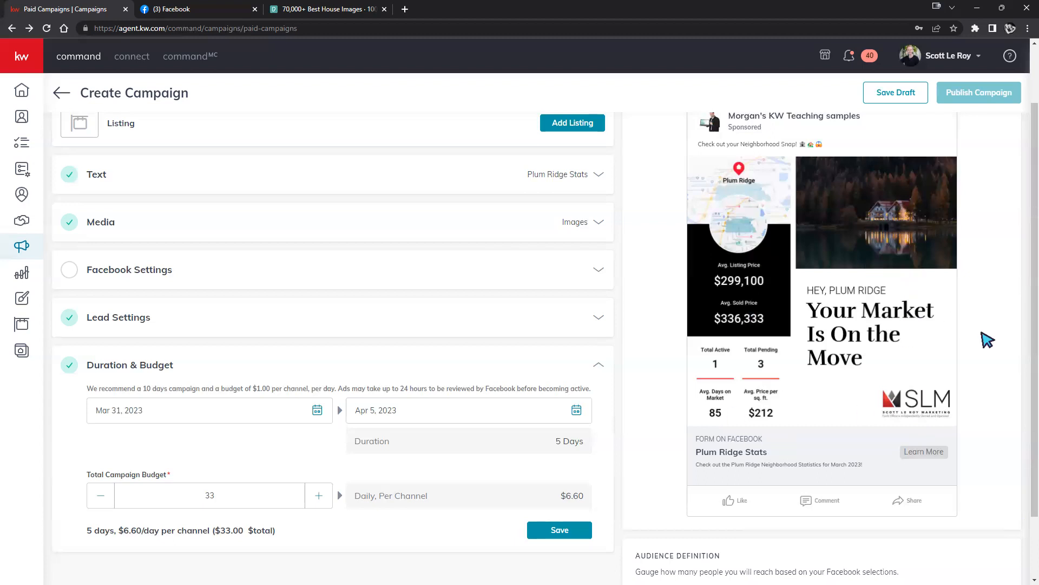
scroll(988, 340, "down", 1)
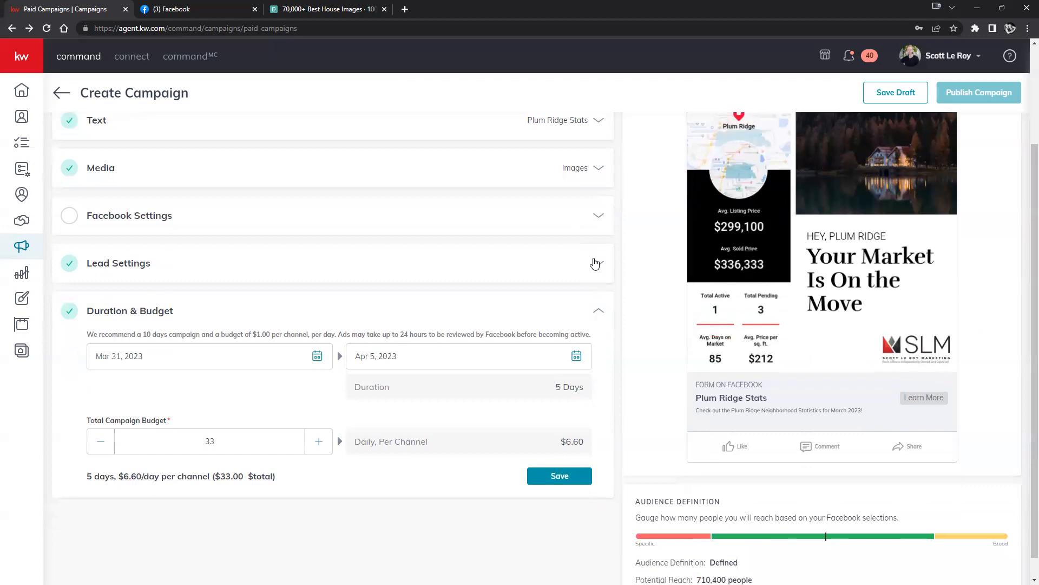
scroll(596, 428, "down", 1)
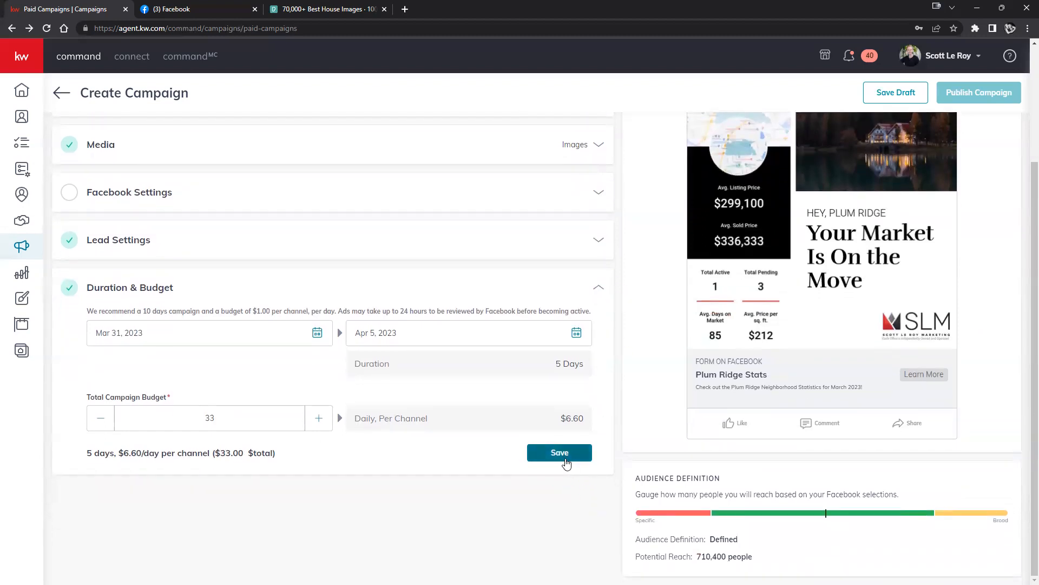
Save the 5-day, $33 budget and confirm saving the Neighborhood Snap campaign as a draft.
left_click(561, 454)
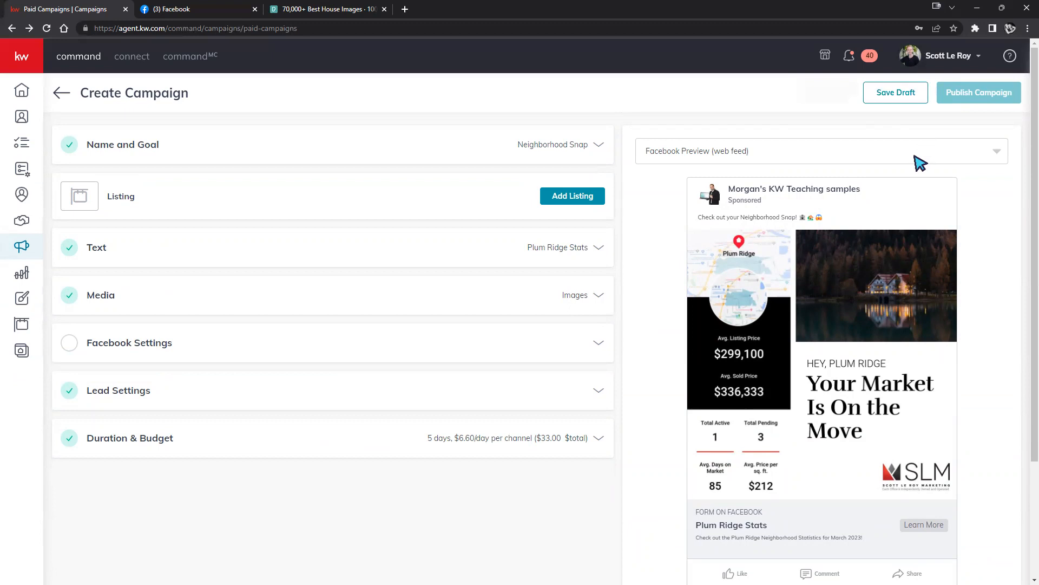
left_click(892, 96)
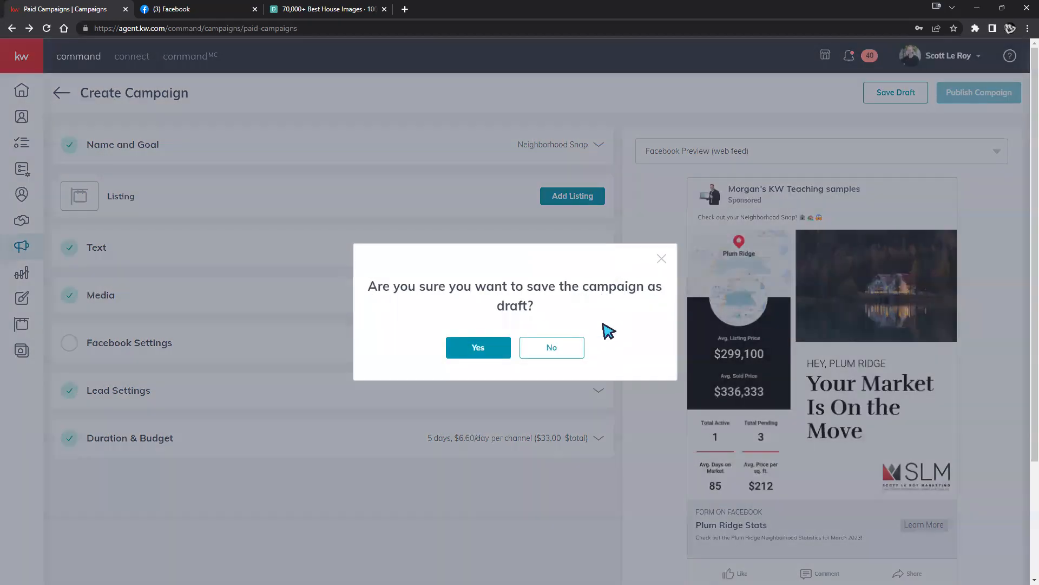
left_click(485, 349)
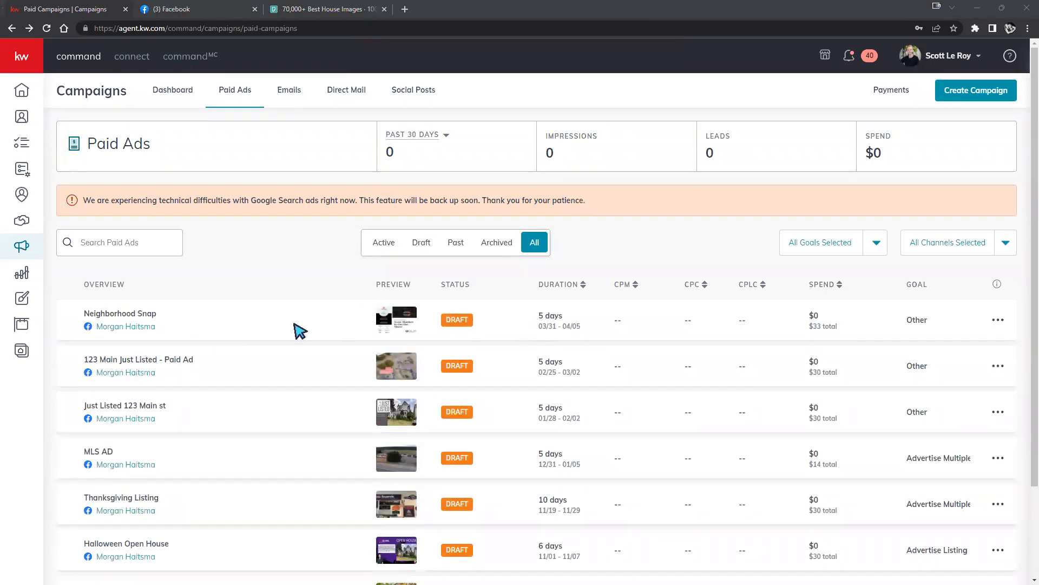
left_click(997, 320)
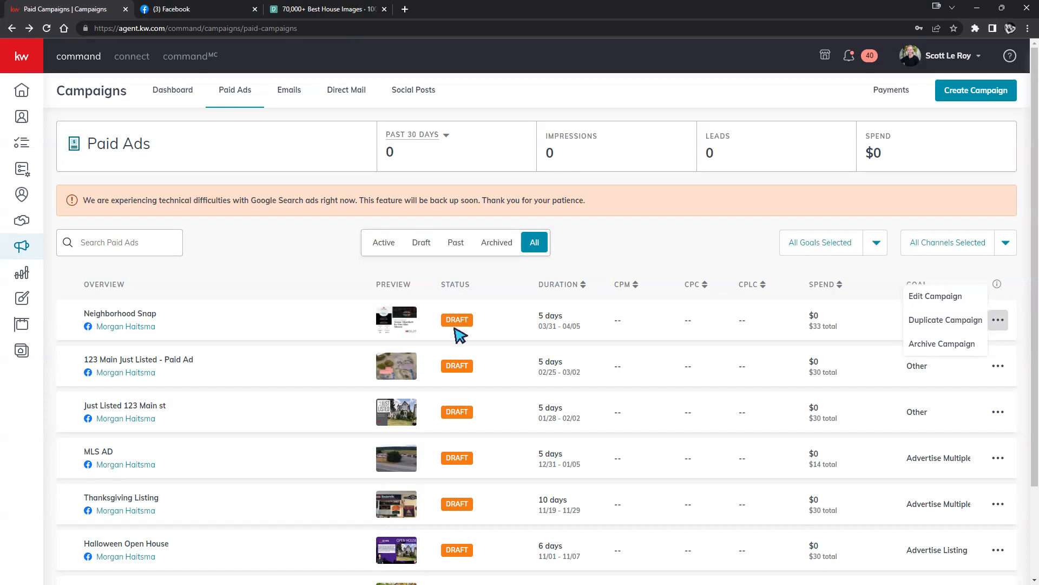
scroll(479, 331, "down", 2)
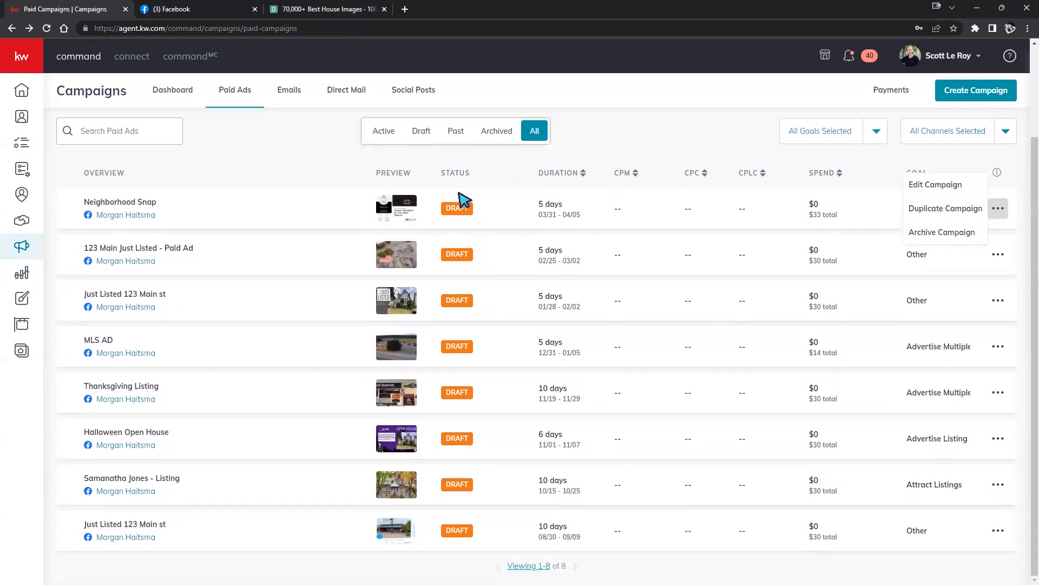
scroll(492, 260, "up", 2)
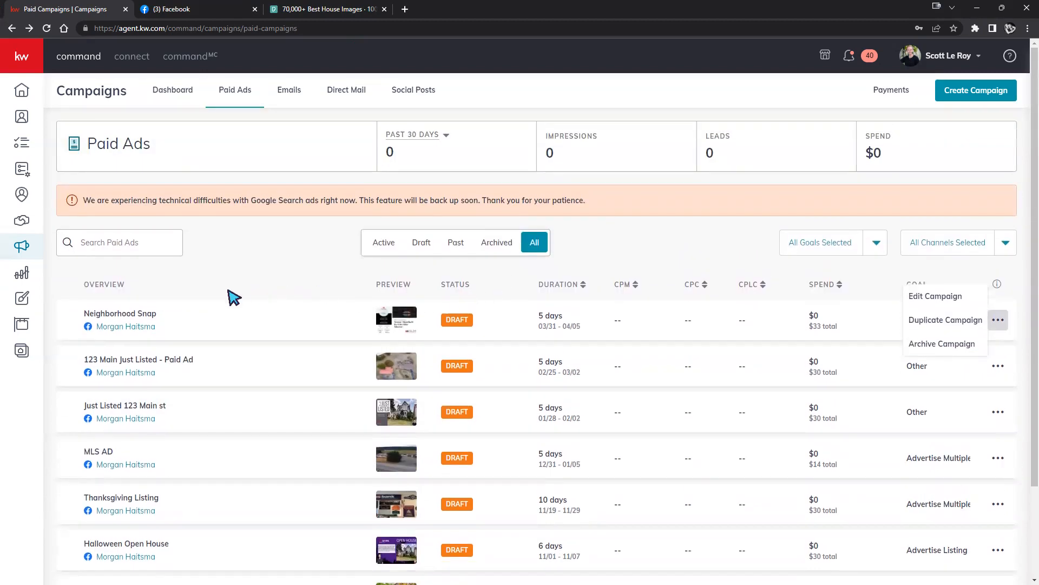
left_click(510, 289)
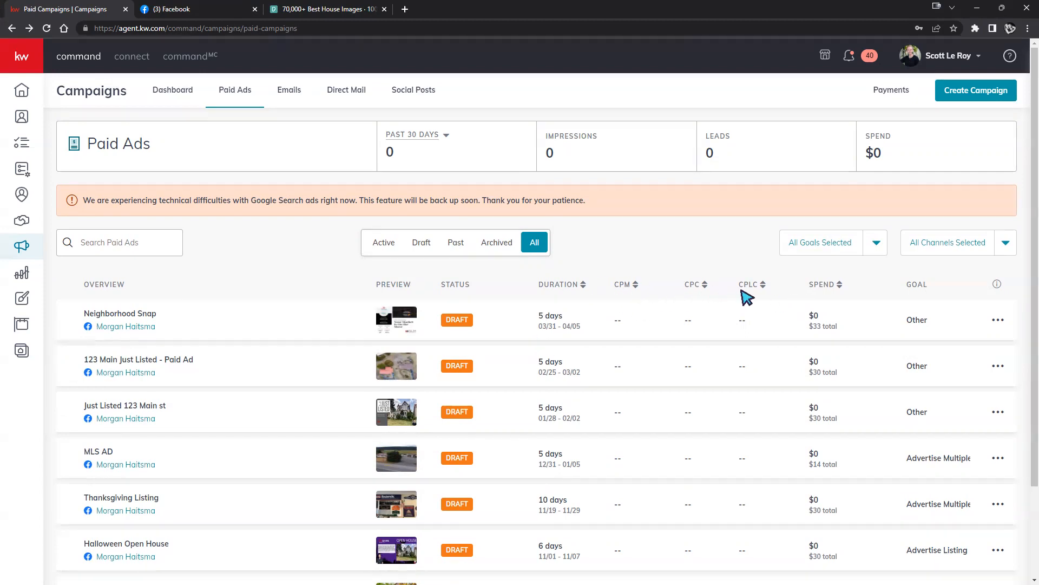
left_click(998, 285)
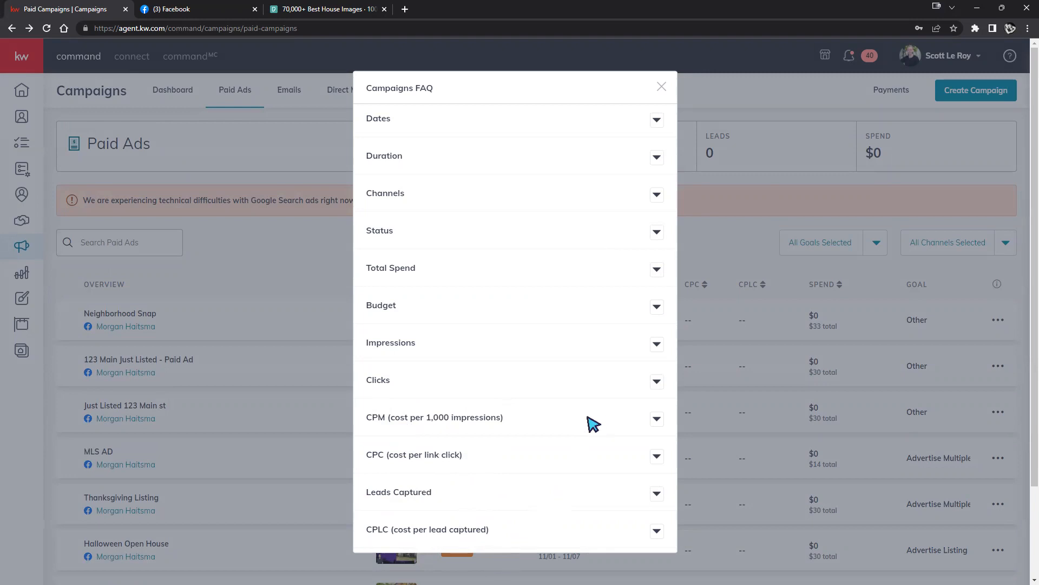
left_click(655, 419)
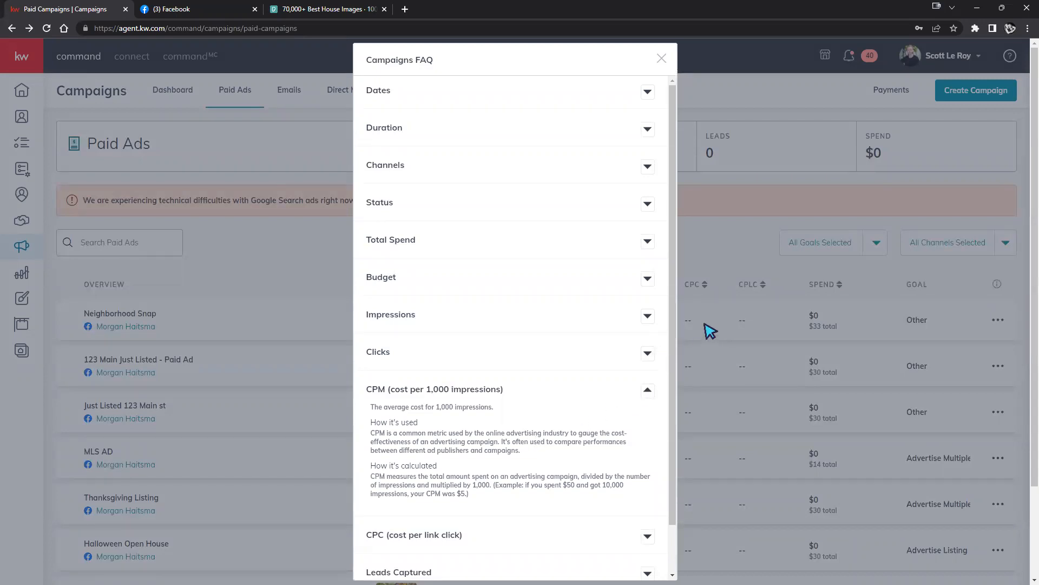
left_click(728, 228)
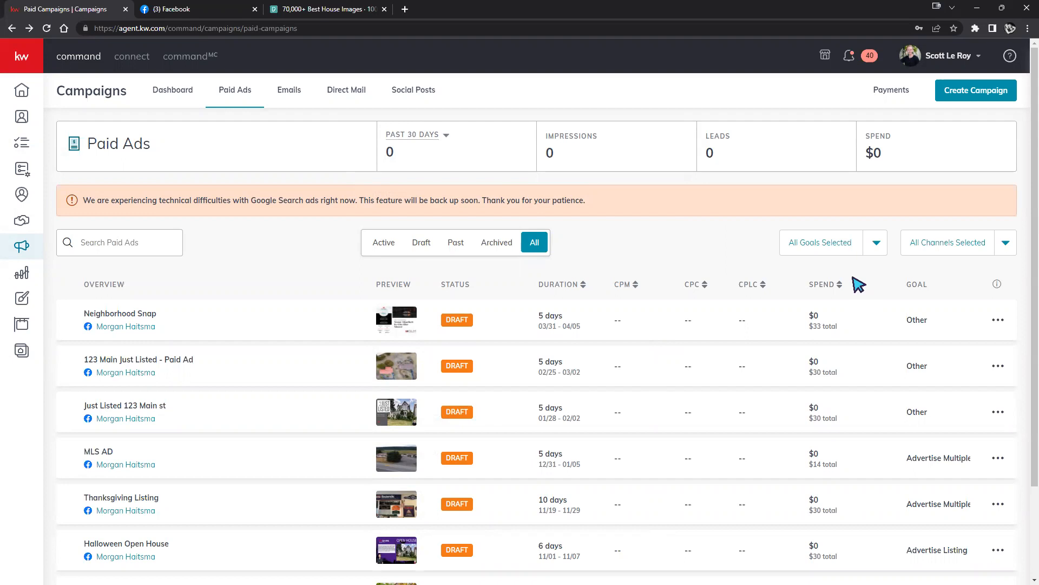
Create a new Social Post campaign targeting the Facebook page account.
left_click(976, 98)
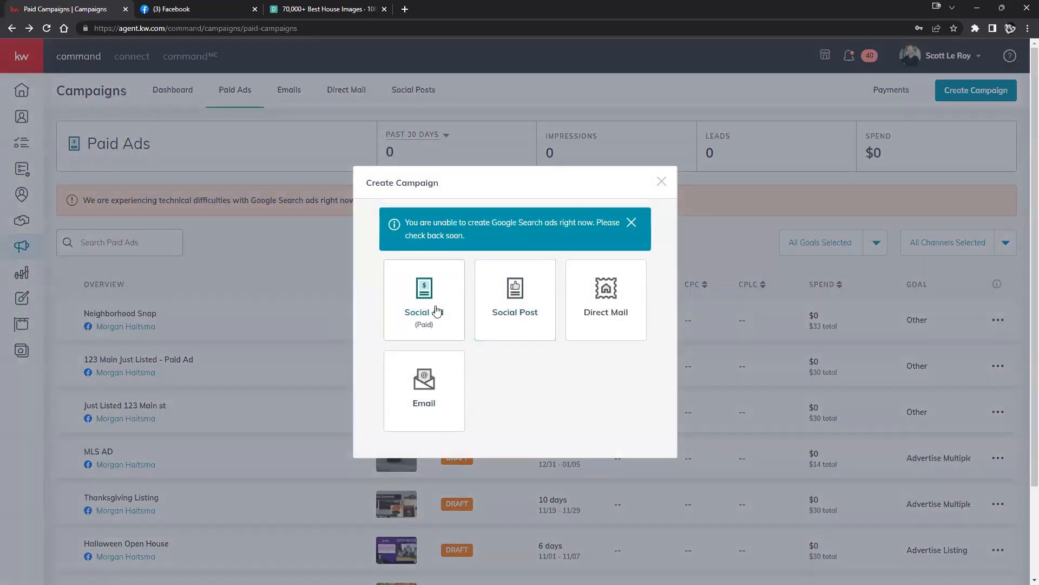
left_click(505, 308)
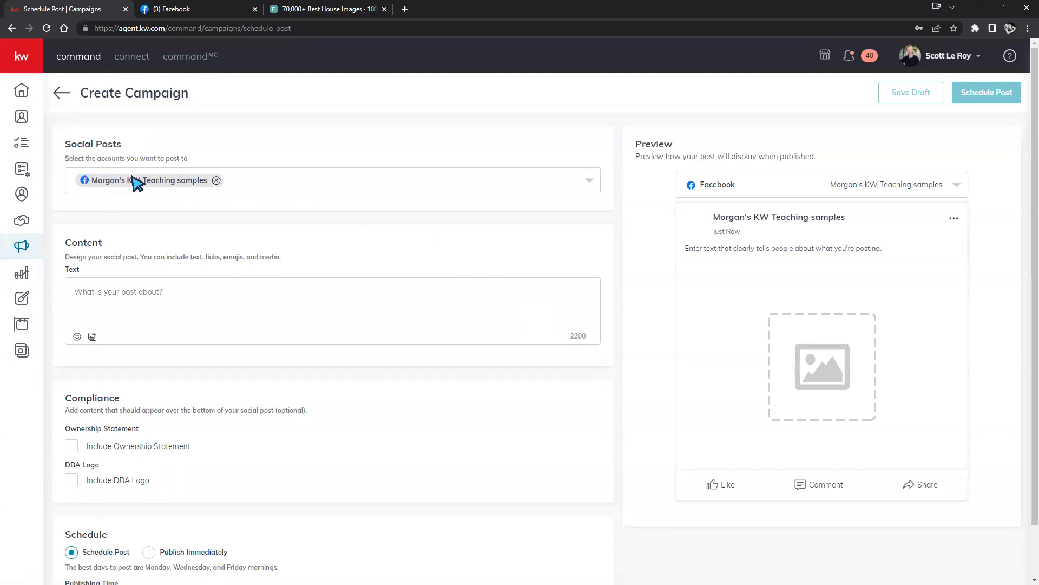
left_click(587, 183)
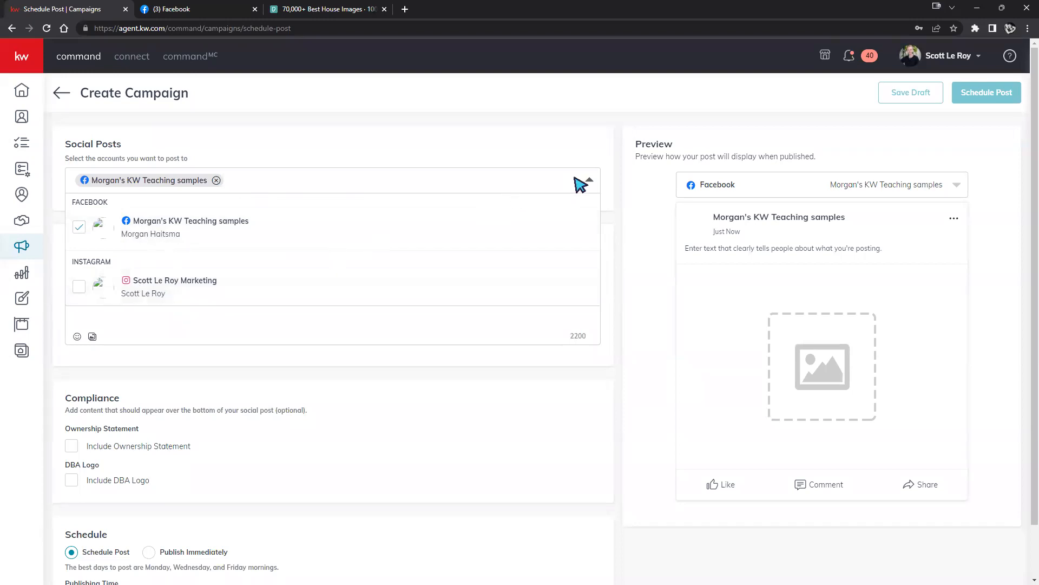
left_click(581, 180)
Enter placeholder post text and add an empty Media upload section.
left_click(241, 309)
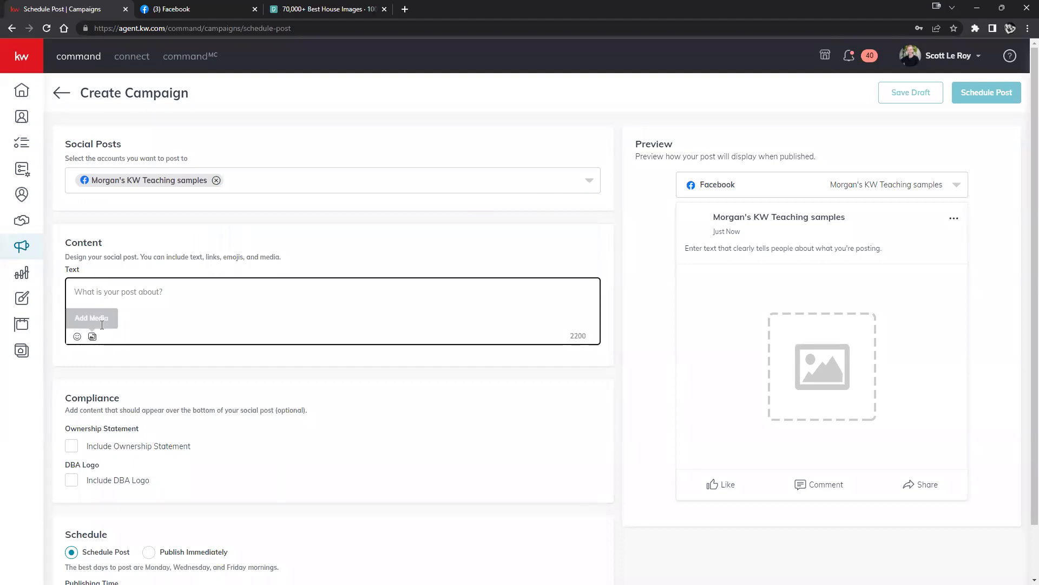
scroll(308, 382, "down", 1)
scroll(433, 330, "up", 1)
type("adfgzsfvzdfvz")
left_click_drag(735, 250, 675, 249)
left_click(261, 365)
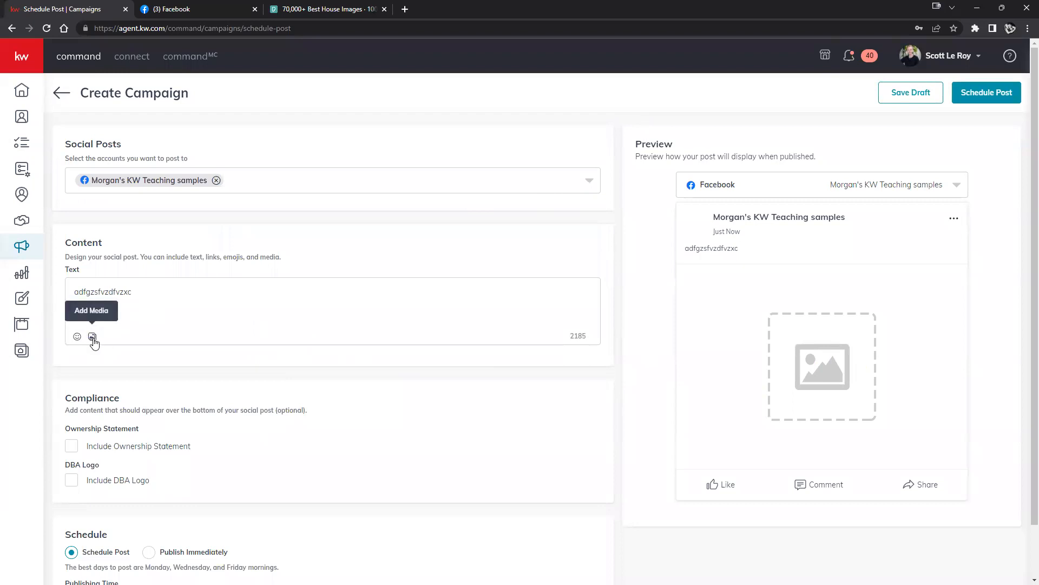
left_click(92, 337)
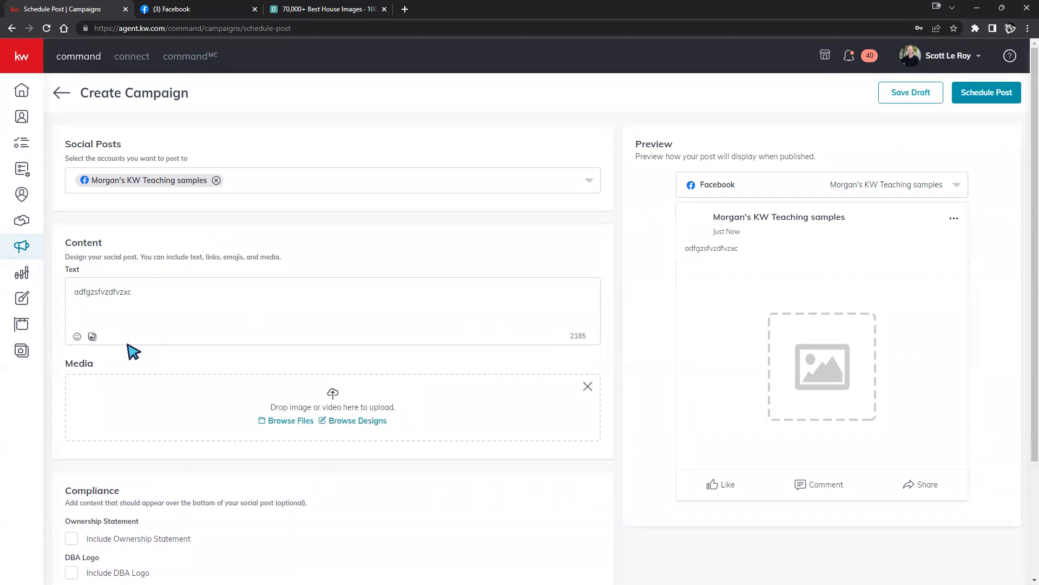
Choose the Tax Day template from Browse Designs and crop it to Wide (1.91:1).
left_click(290, 428)
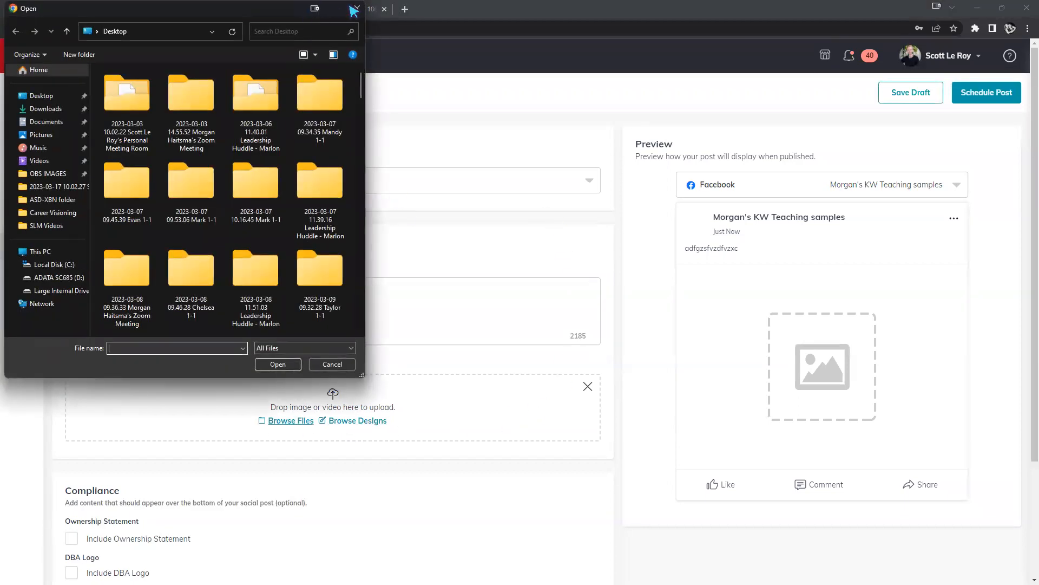
left_click(357, 8)
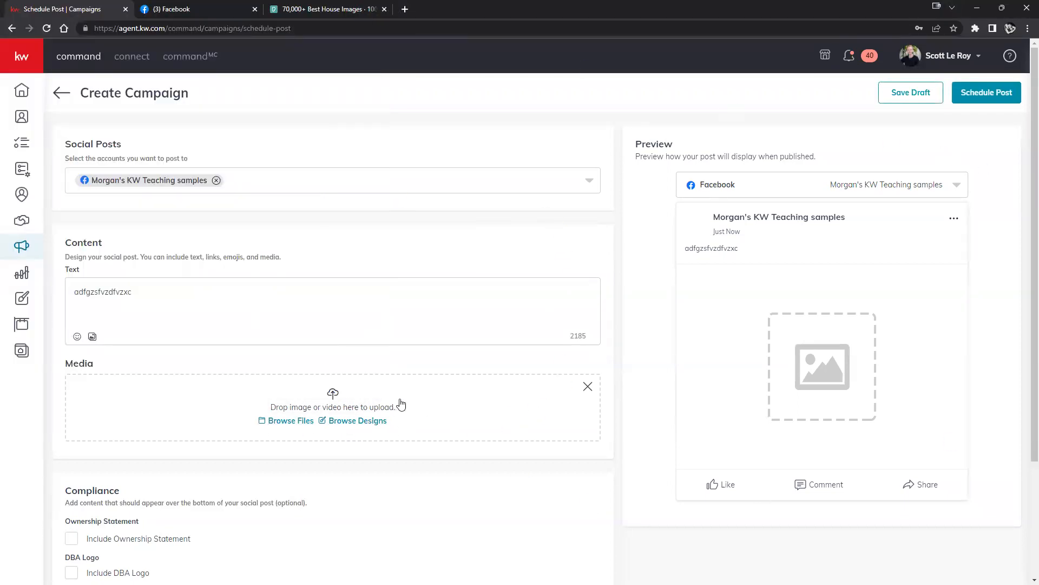
left_click(368, 422)
left_click(162, 195)
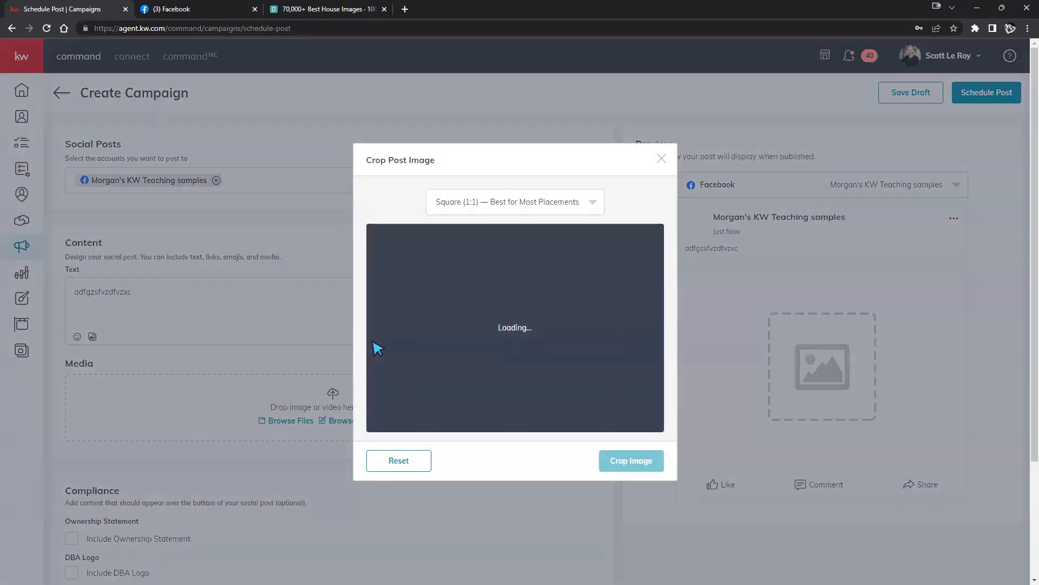
left_click(587, 201)
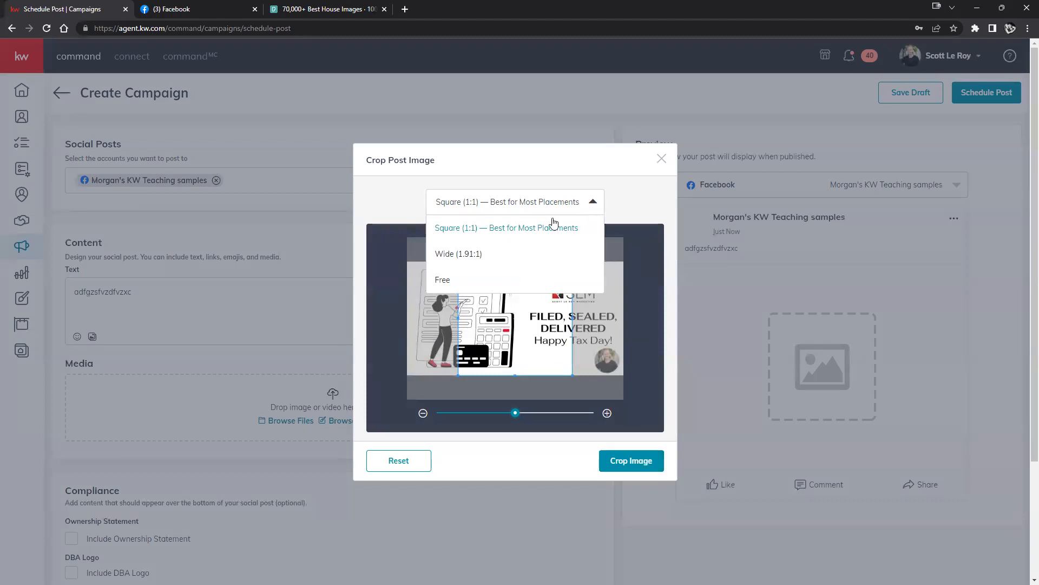
left_click(467, 248)
left_click(620, 459)
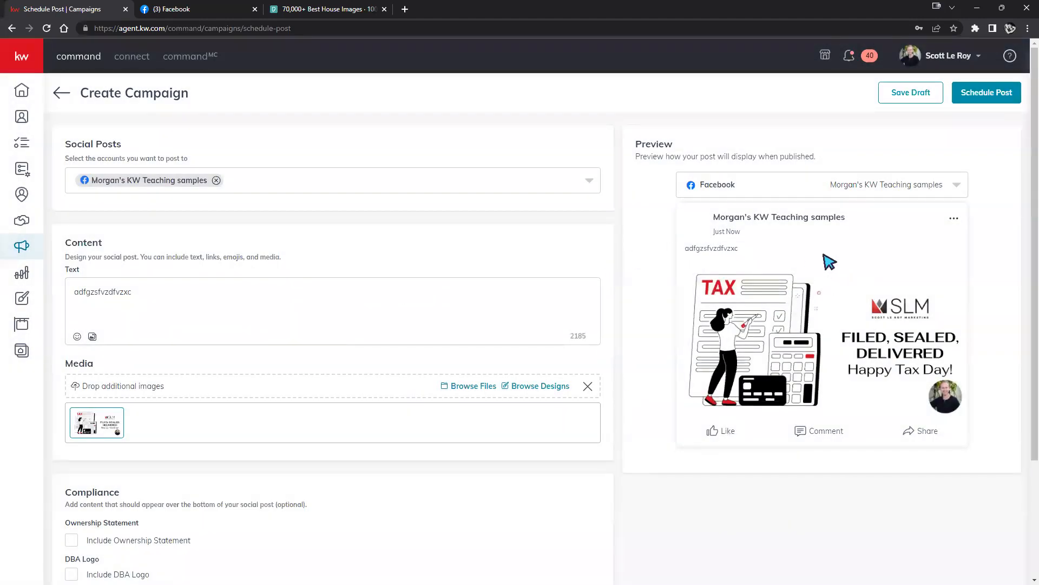
Overwrite the placeholder text with 'Tax Day is Here', fixing the typo.
double_click(124, 297)
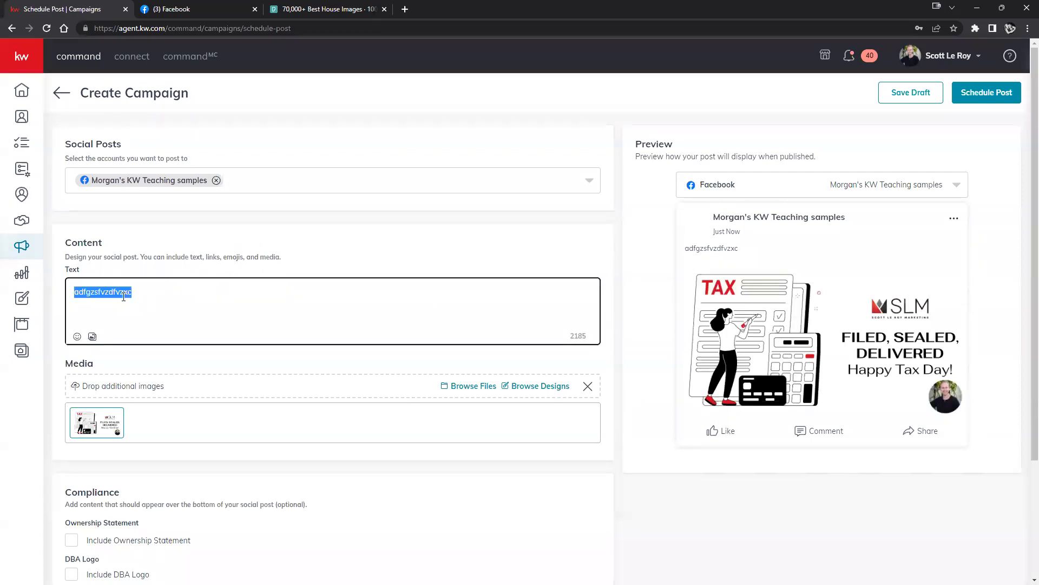
type("Tax Dat is Here")
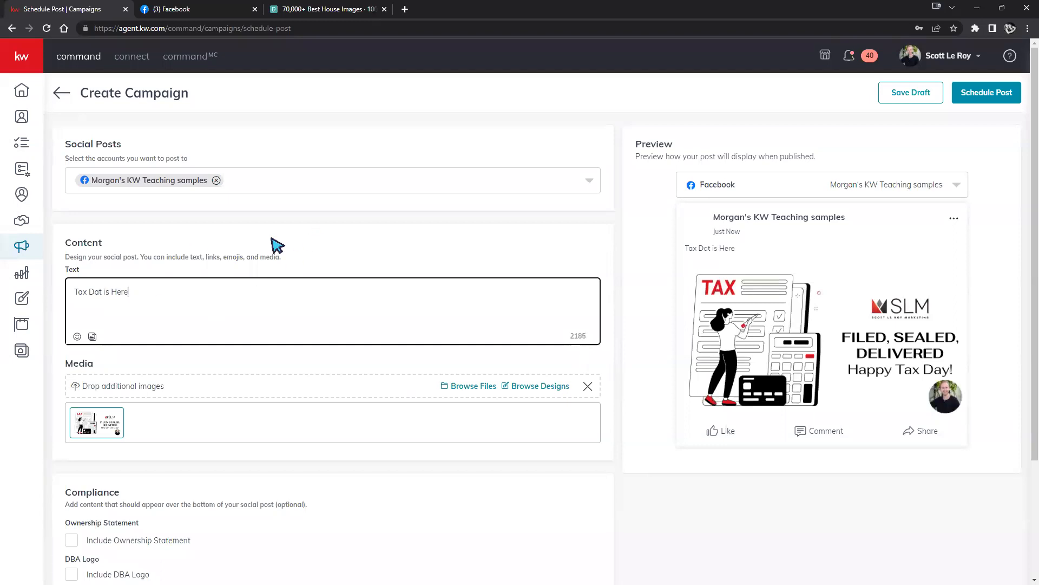
key("BackSpace")
type("y")
scroll(526, 267, "down", 2)
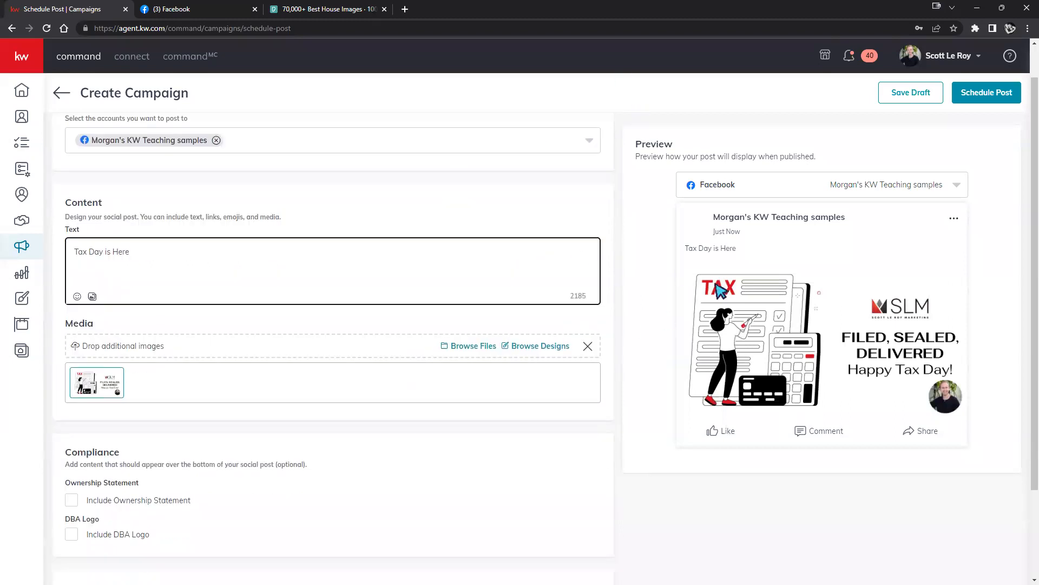
scroll(277, 455, "down", 1)
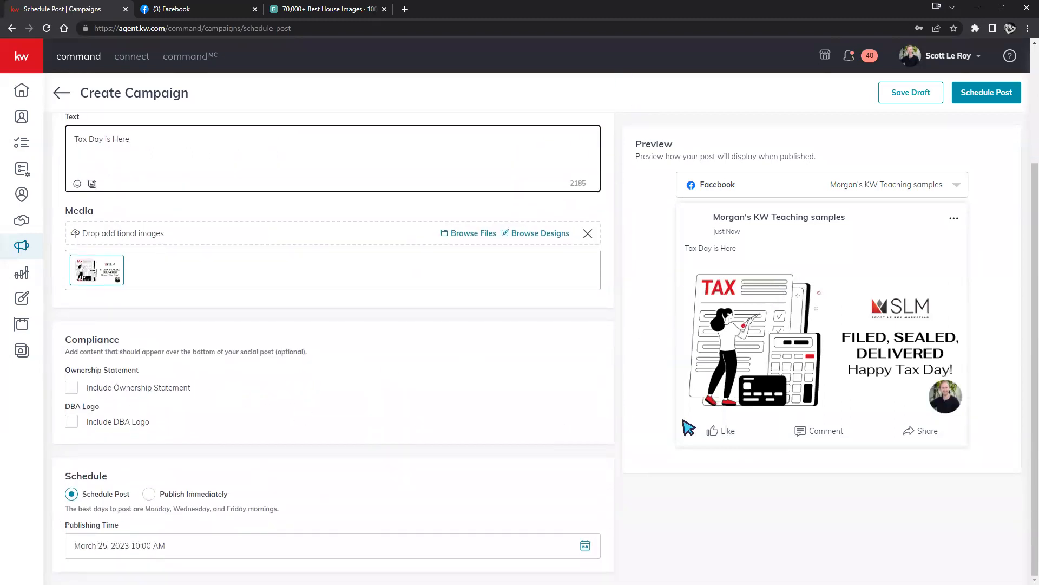
Include the ownership statement and the DBA logo, set to Left Aligned.
left_click(72, 388)
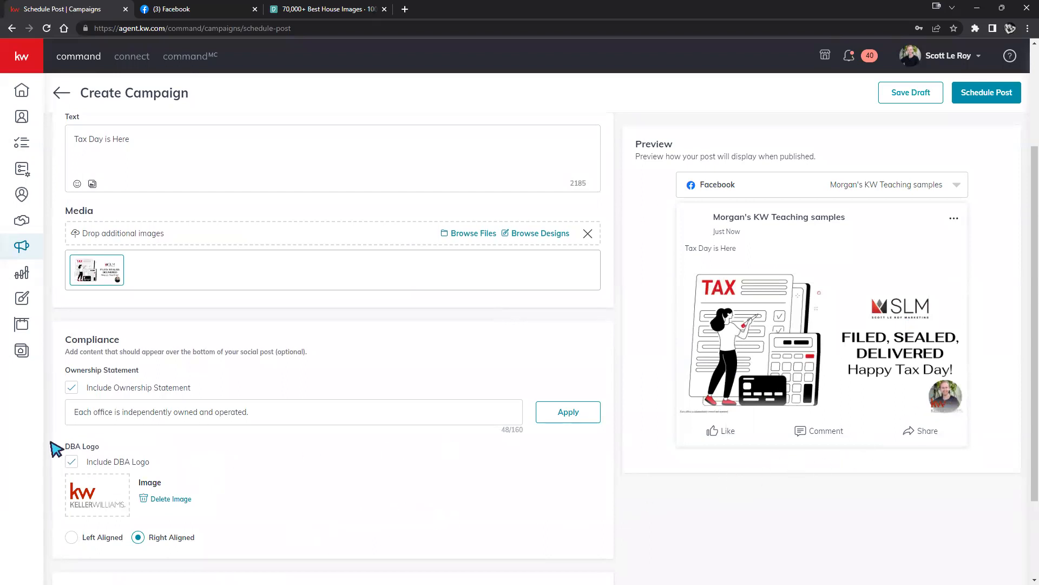
scroll(441, 460, "down", 2)
left_click(72, 428)
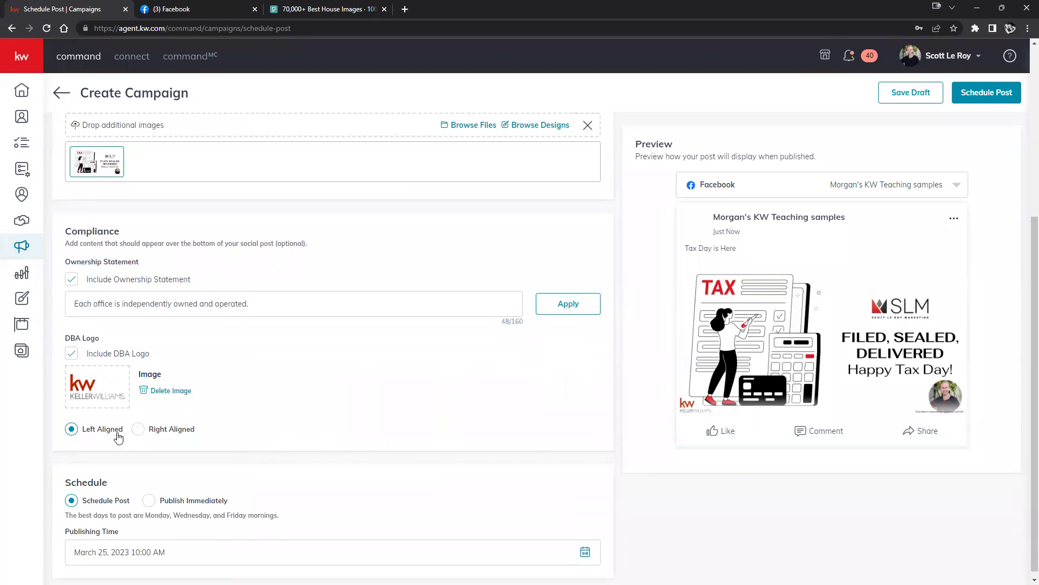
left_click(141, 430)
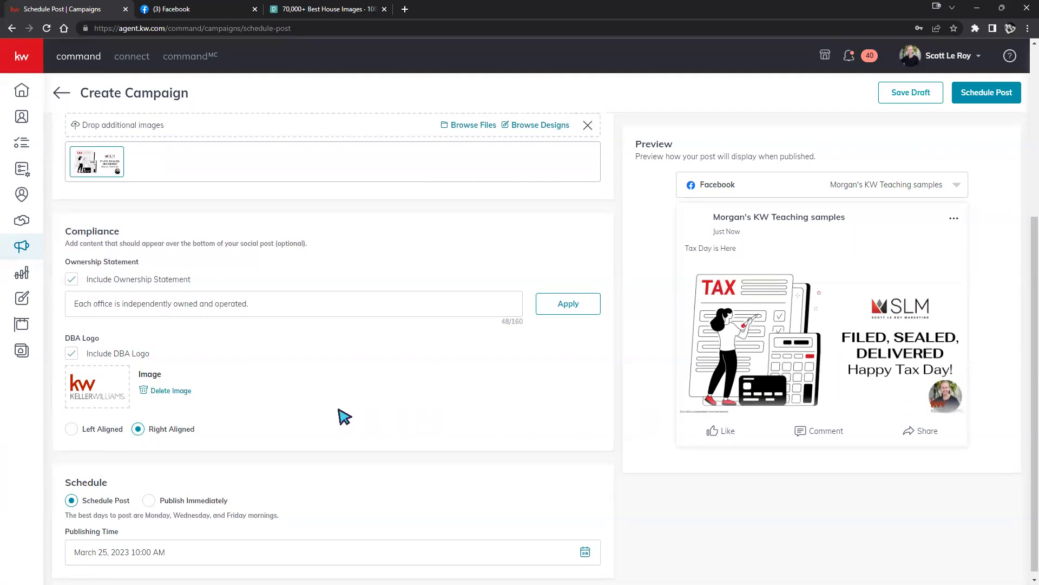
left_click(71, 430)
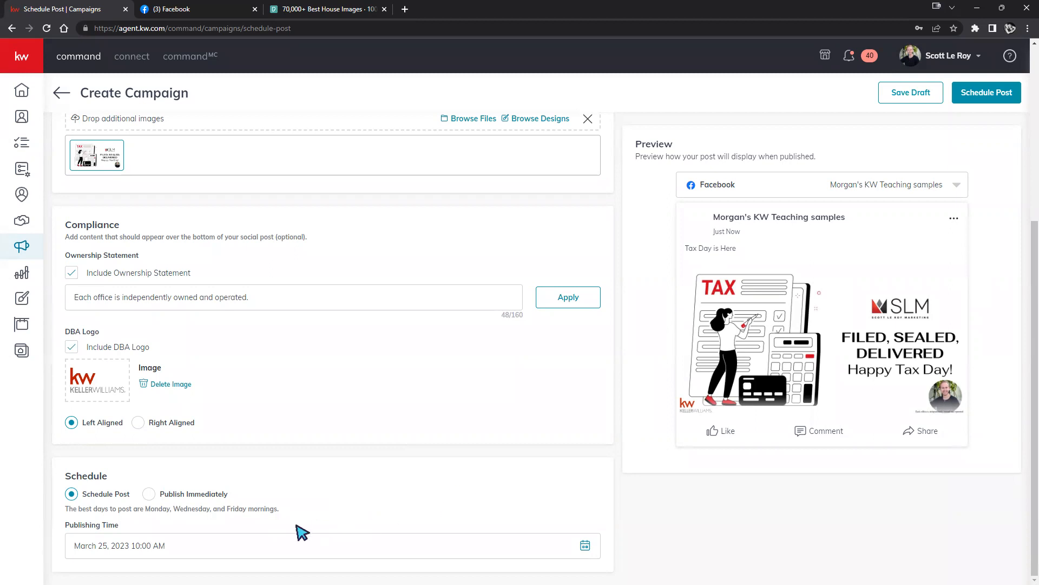
Keep Schedule Post for March 25, 2023, 10:00 AM and confirm it in Review Post.
left_click(152, 494)
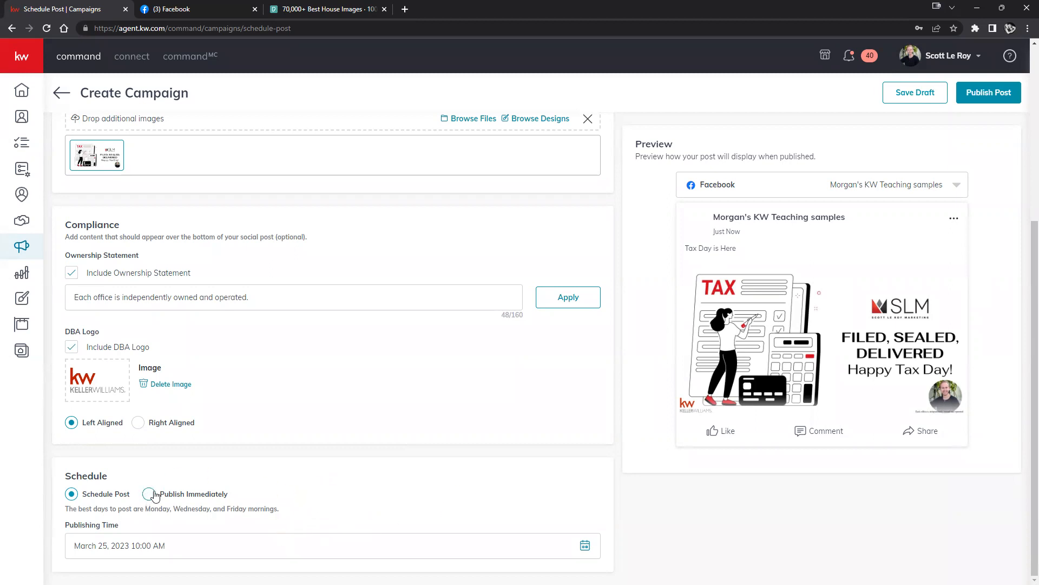
left_click(75, 552)
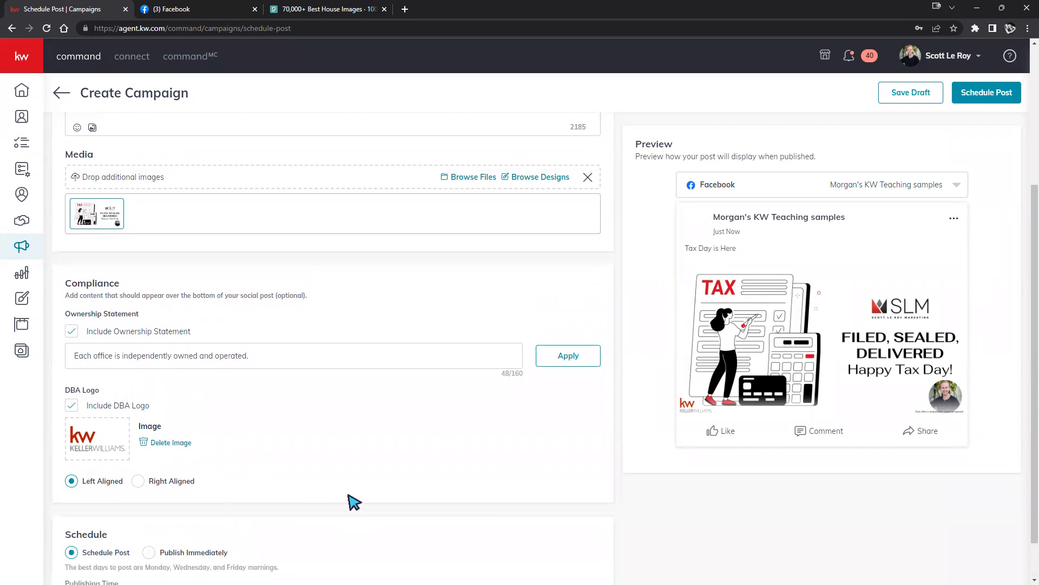
scroll(373, 496, "down", 1)
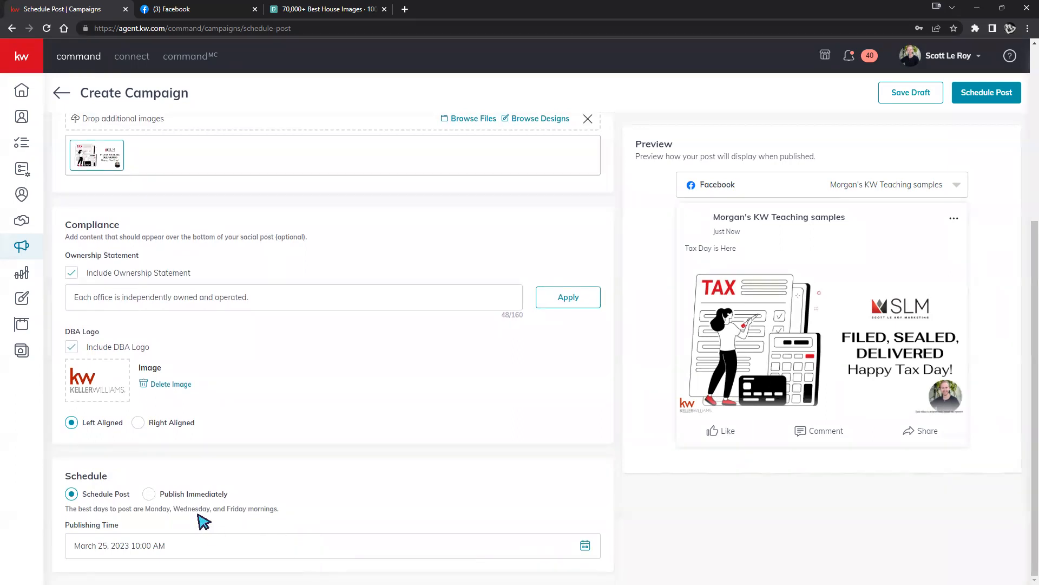
left_click(149, 494)
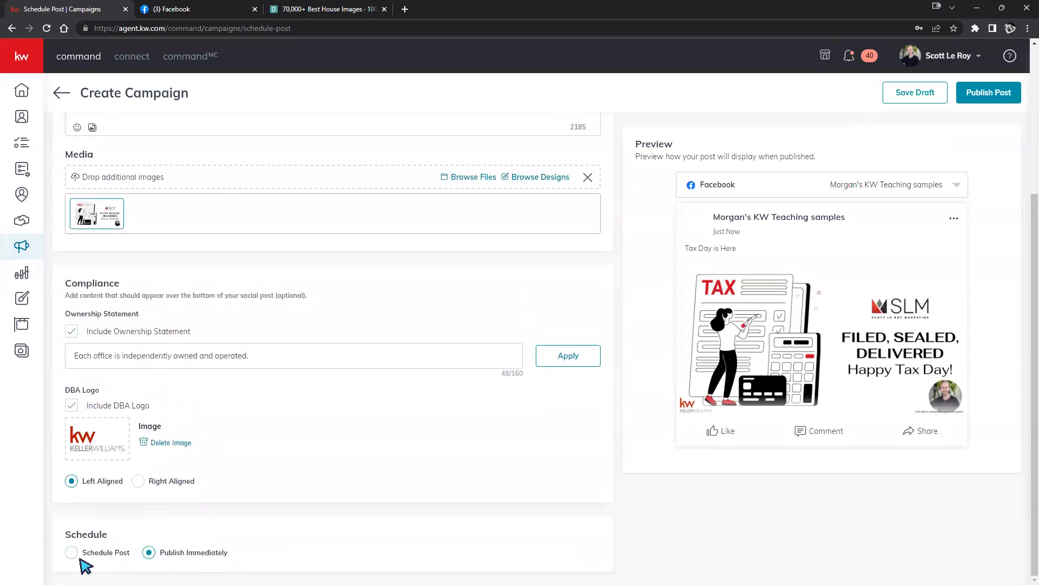
left_click(74, 552)
scroll(325, 514, "down", 1)
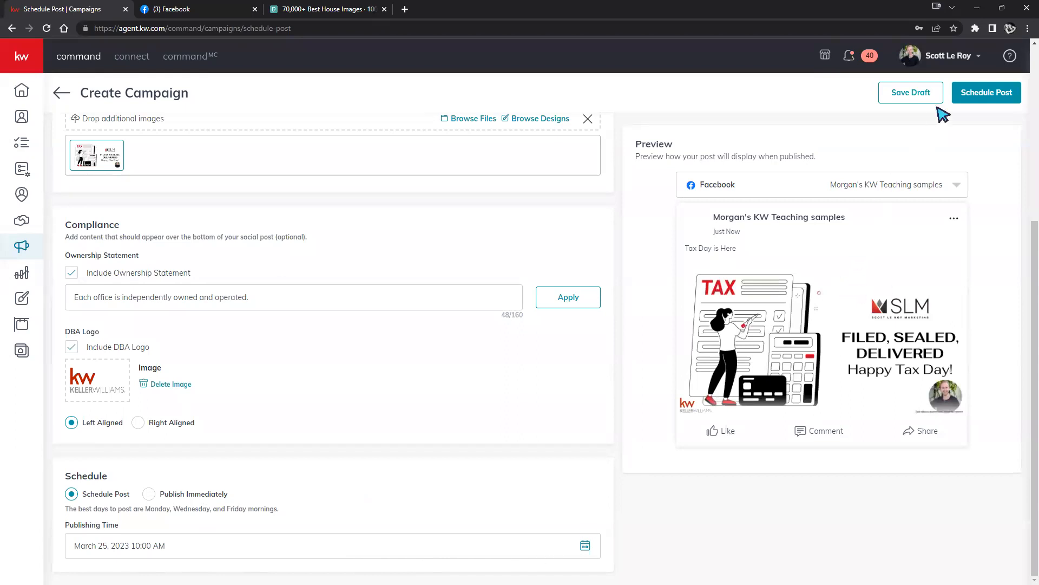
left_click(586, 547)
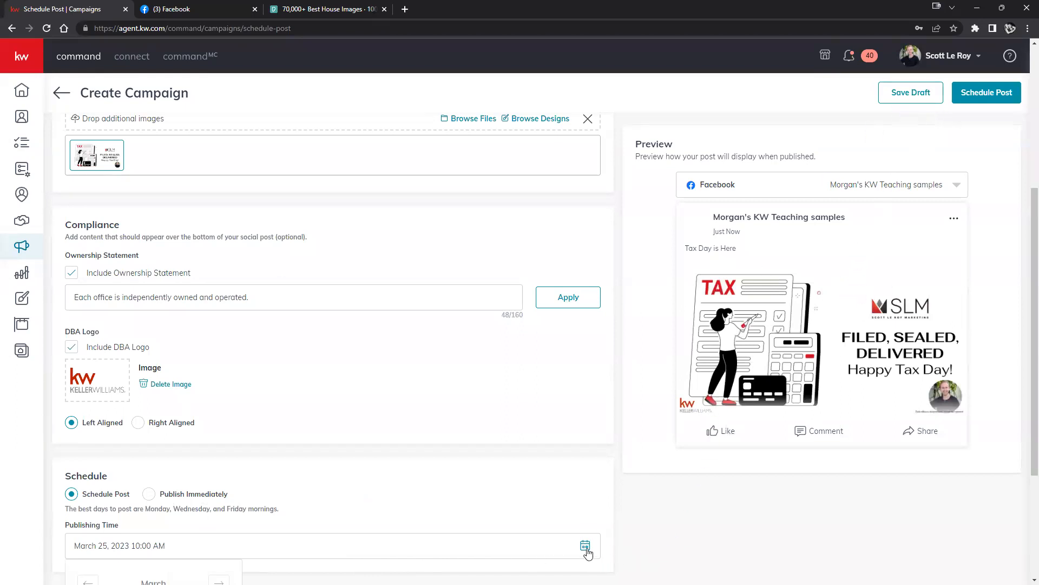
left_click(992, 92)
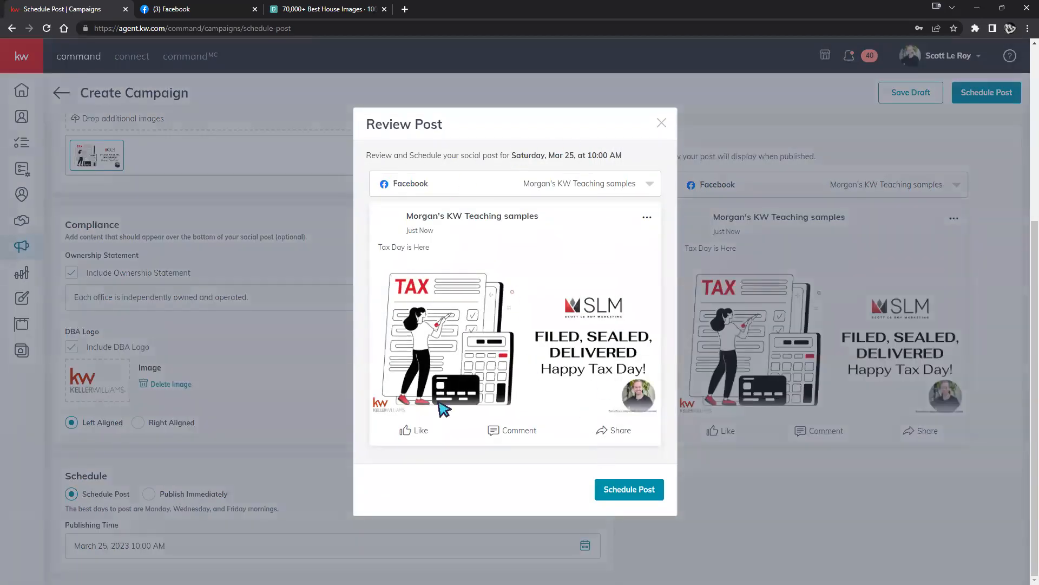
left_click(628, 489)
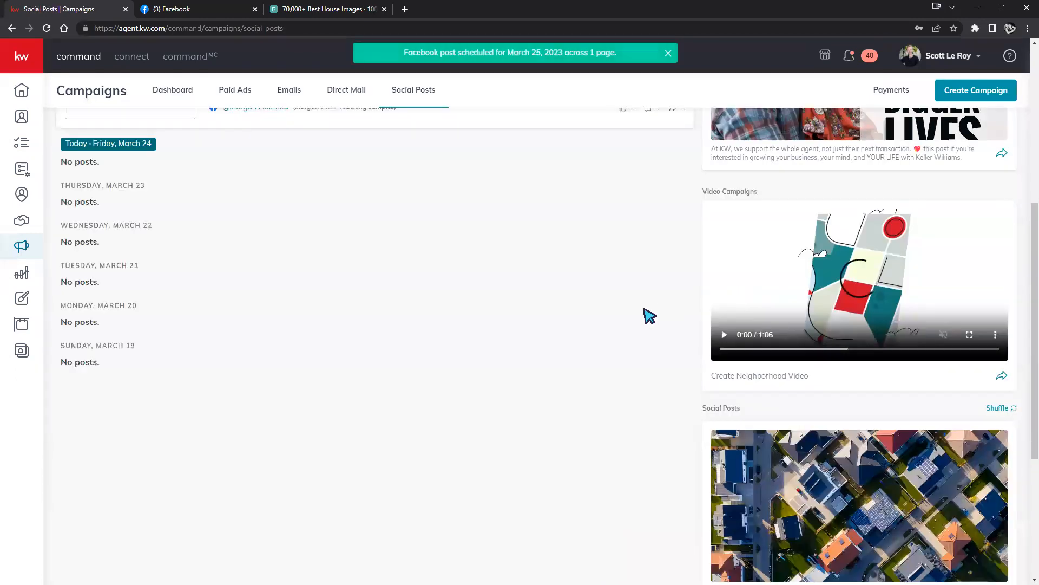
Switch the Social Posts calendar view from Week to Month.
scroll(518, 362, "up", 6)
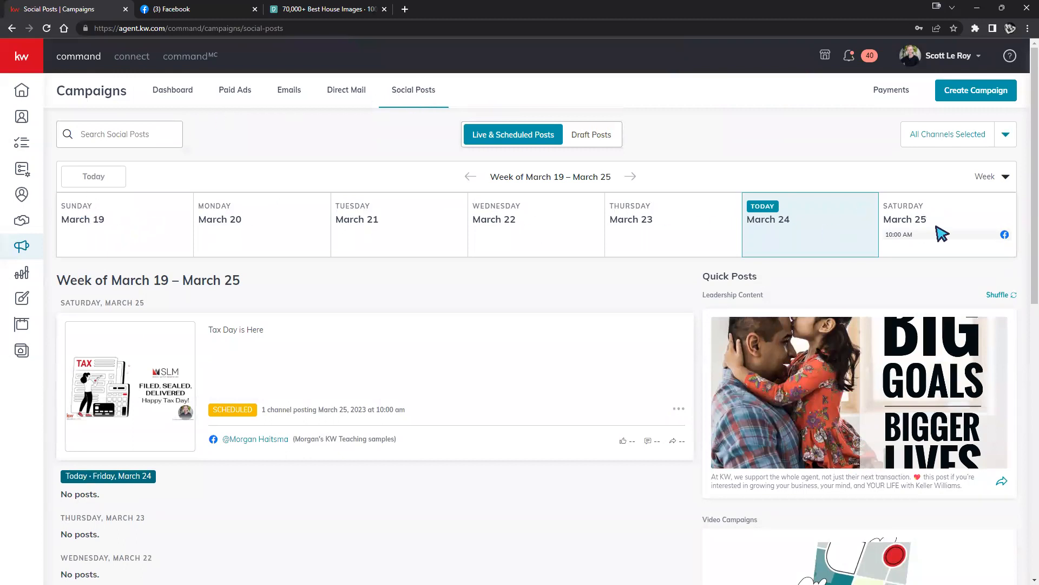
left_click(992, 180)
left_click(940, 228)
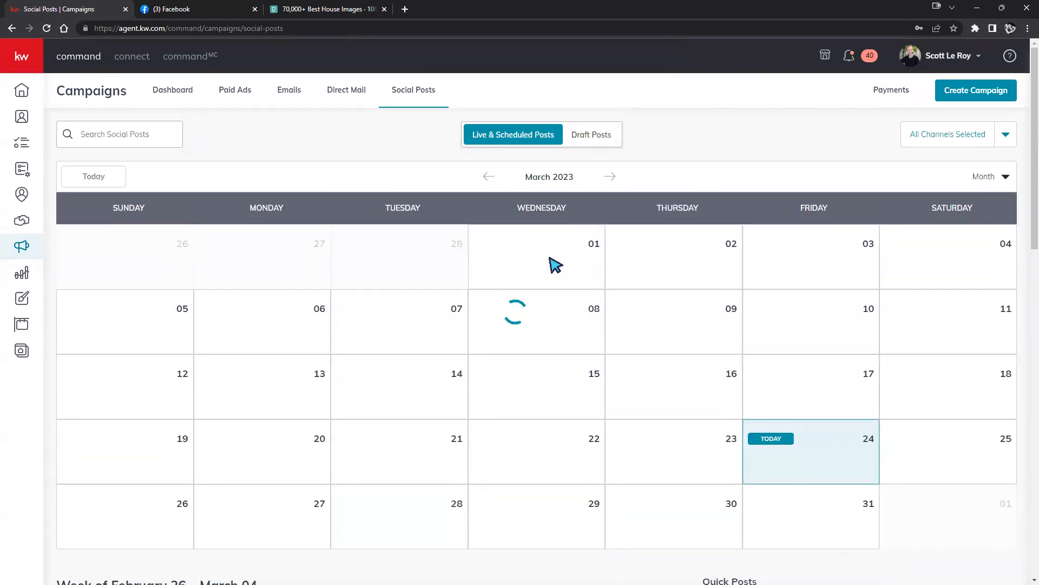
scroll(550, 318, "down", 2)
scroll(732, 395, "up", 1)
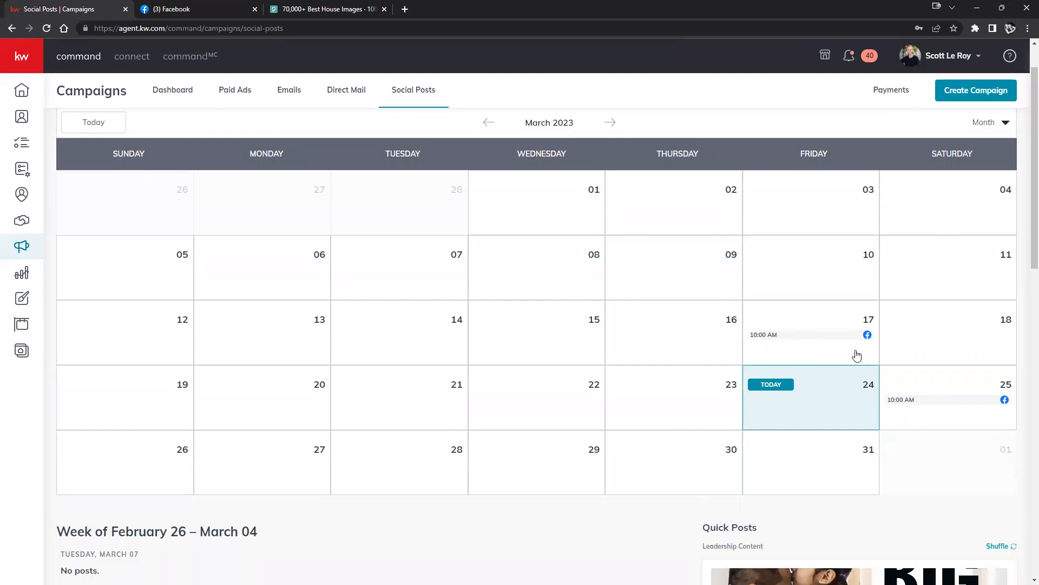
Preview the March 17 St. Patrick's Day and March 25 Tax Day posts, closing each.
left_click(831, 337)
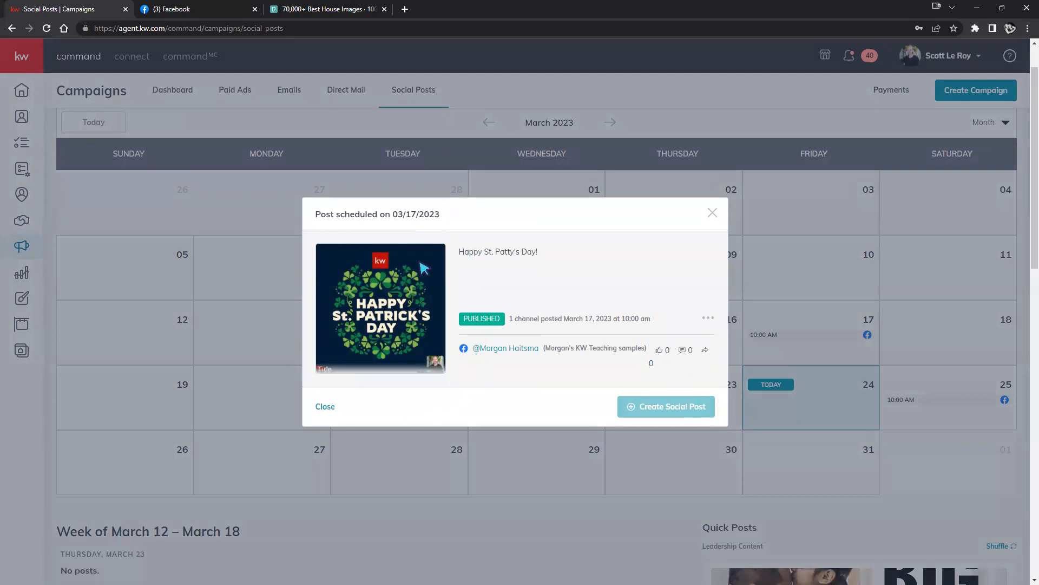
left_click(712, 212)
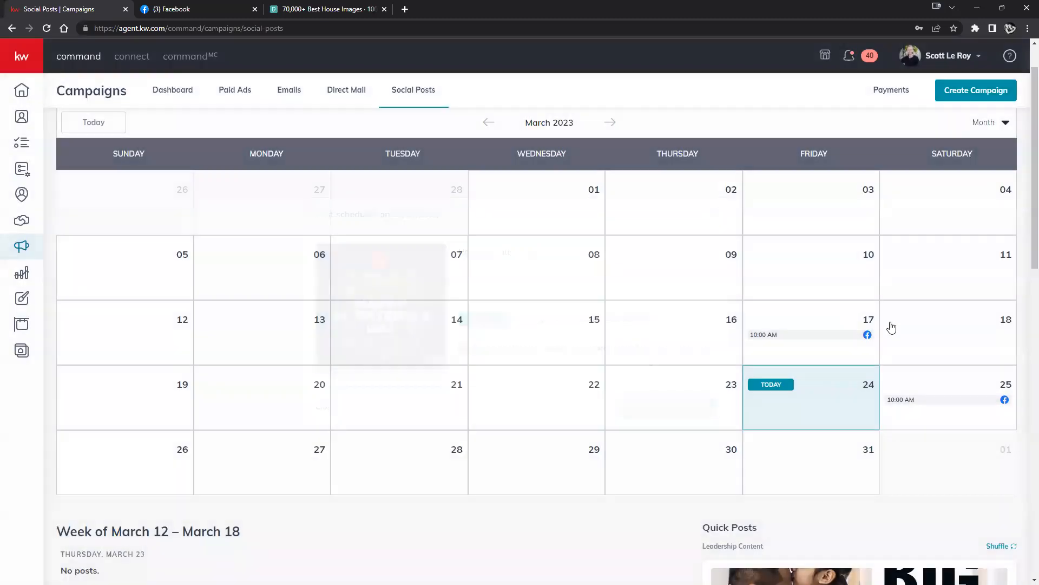
left_click(904, 400)
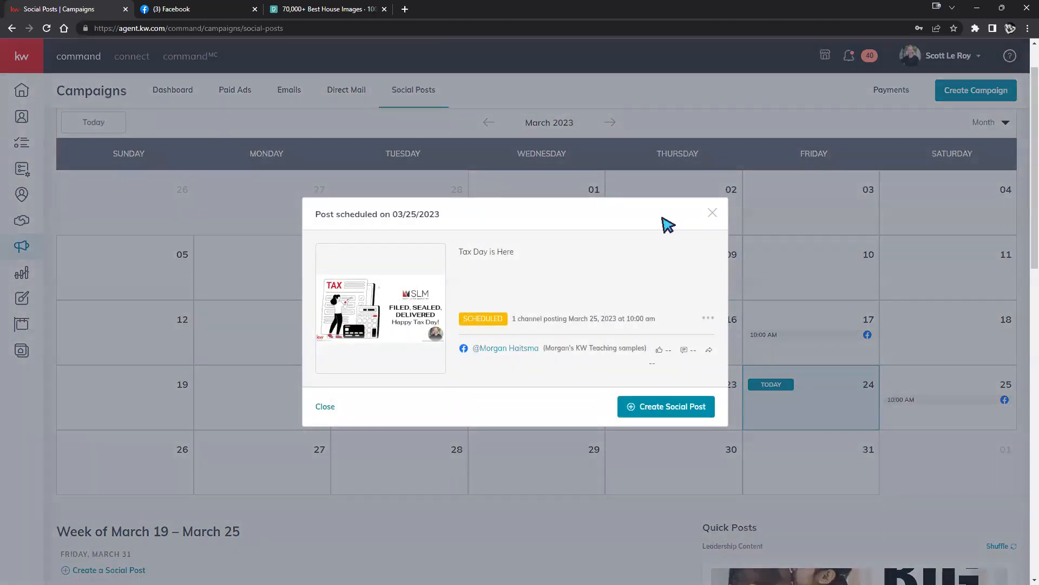
left_click(713, 213)
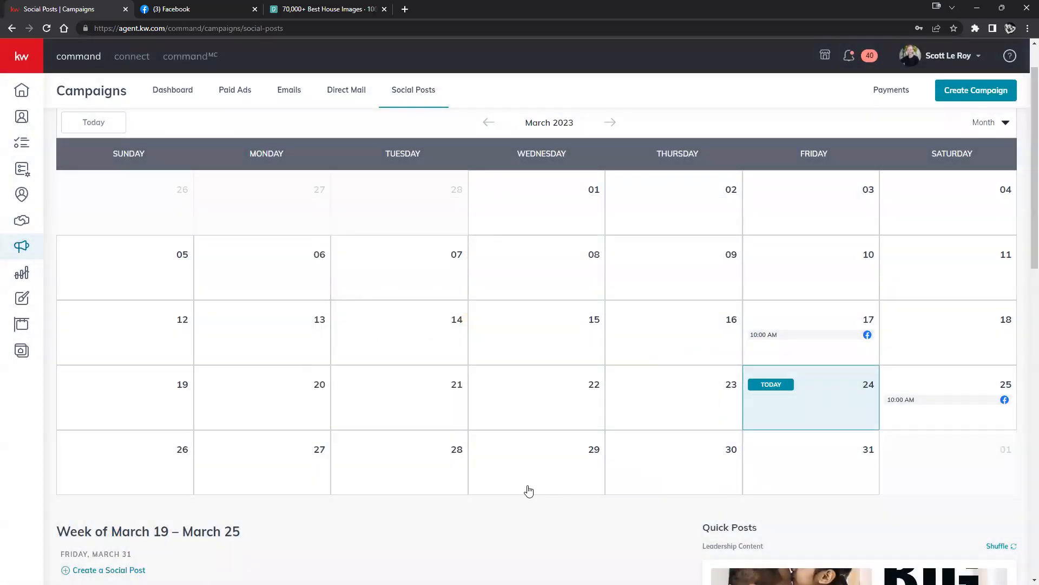
scroll(529, 491, "down", 6)
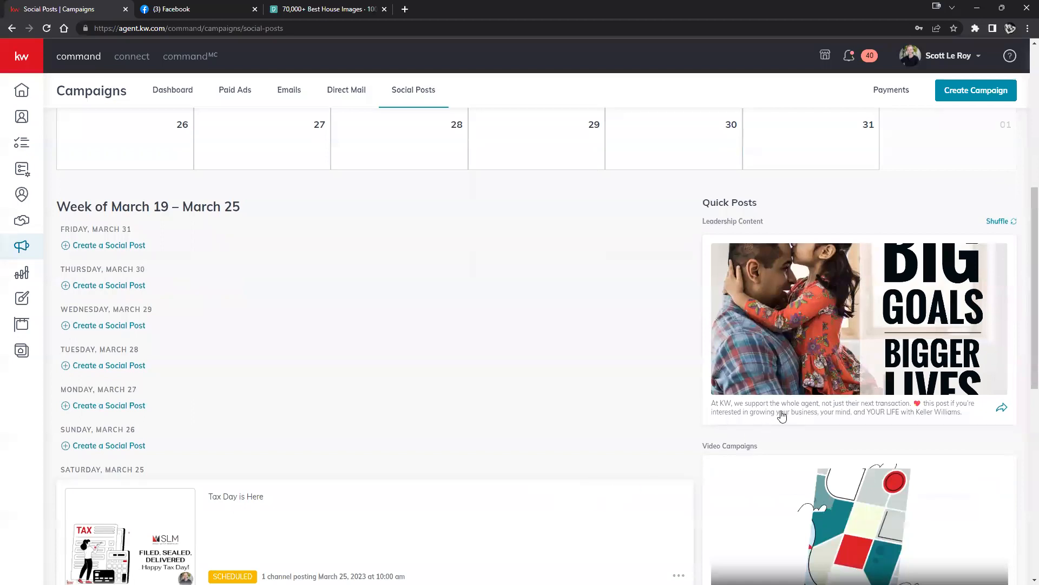
scroll(817, 379, "down", 3)
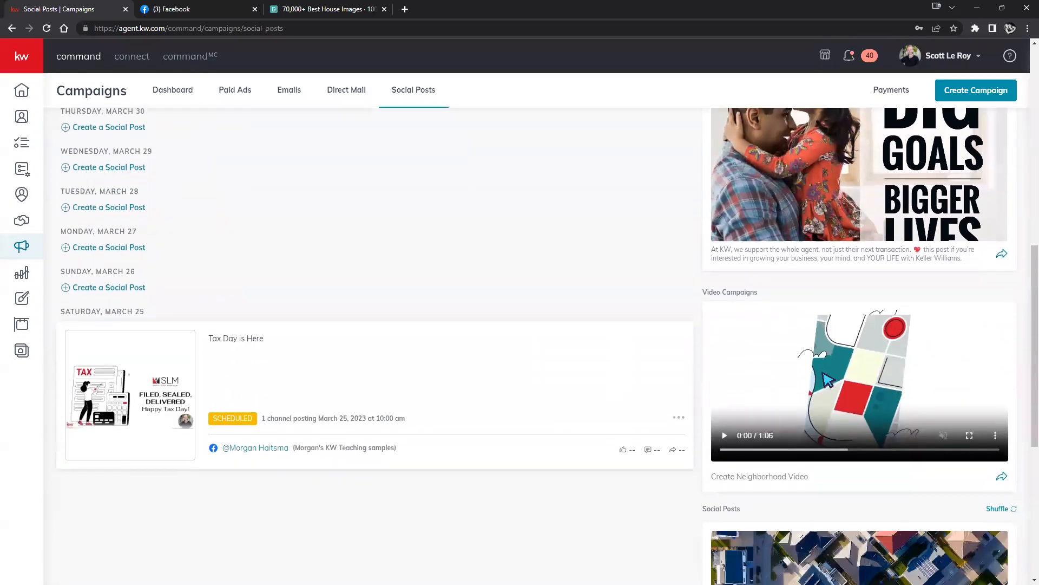
scroll(828, 381, "down", 6)
scroll(888, 376, "up", 8)
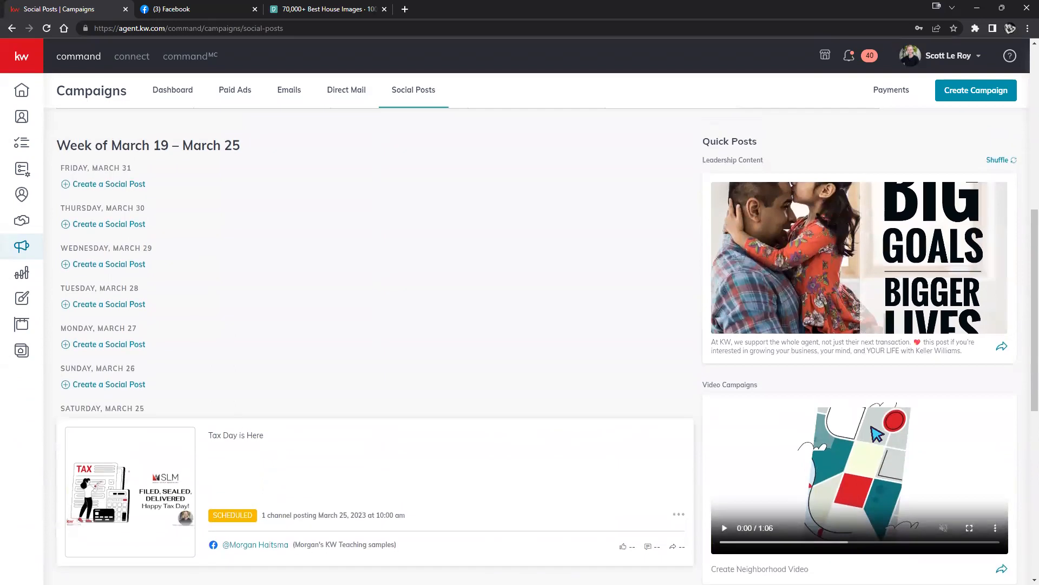
scroll(1007, 273, "up", 2)
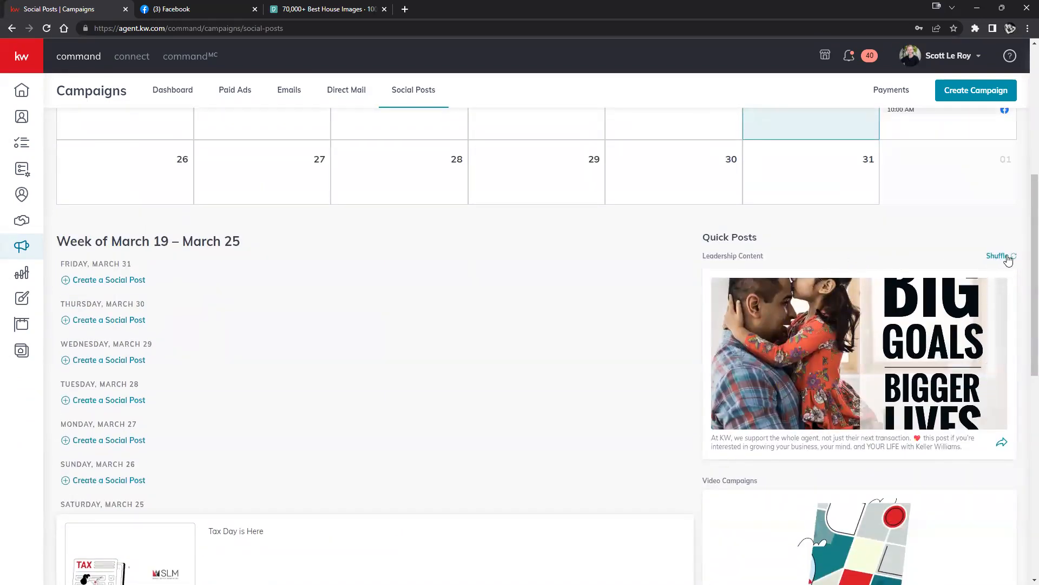
Shuffle through several suggested leadership Quick Posts.
left_click(1008, 258)
left_click(1003, 259)
left_click(1003, 258)
left_click(1003, 258)
left_click(1002, 258)
double_click(1003, 259)
left_click(1003, 258)
left_click(1003, 258)
scroll(969, 258, "down", 10)
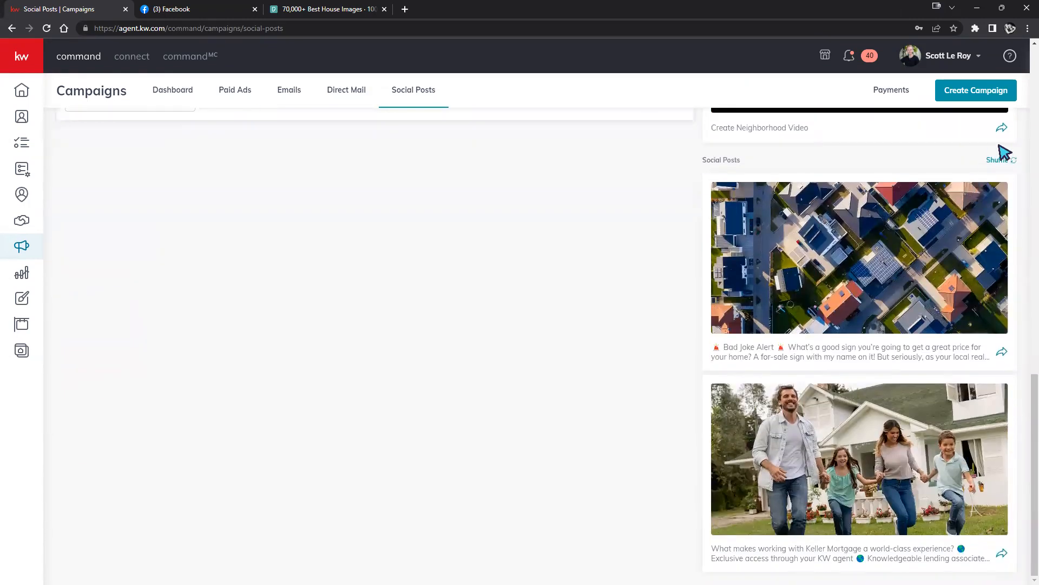
Shuffle the suggested Social Posts several times, then go to the Campaigns dashboard.
left_click(1005, 161)
double_click(1006, 162)
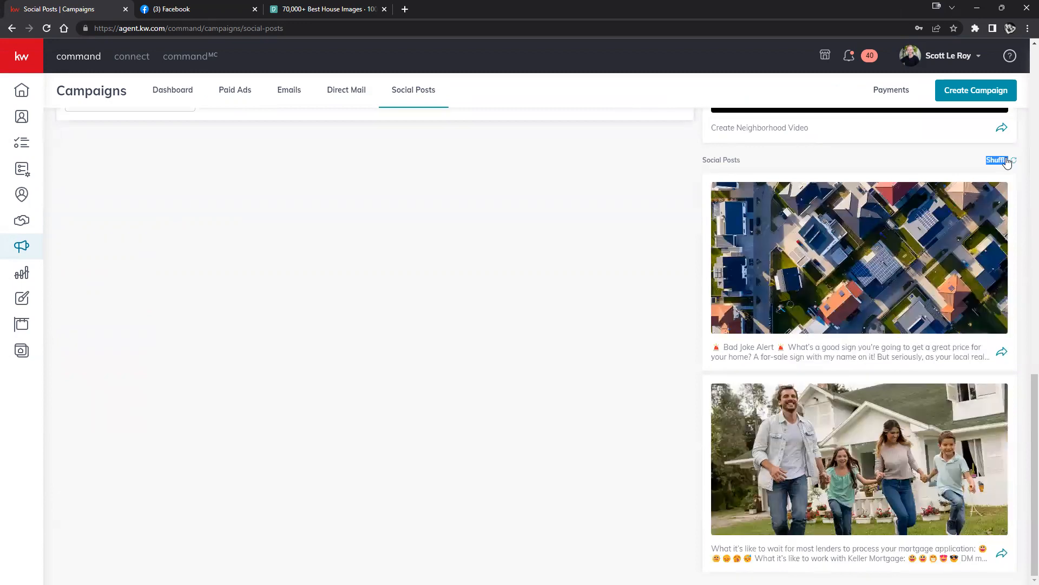
left_click(1006, 161)
left_click(1006, 161)
left_click(1006, 161)
left_click(1006, 161)
scroll(1006, 161, "up", 12)
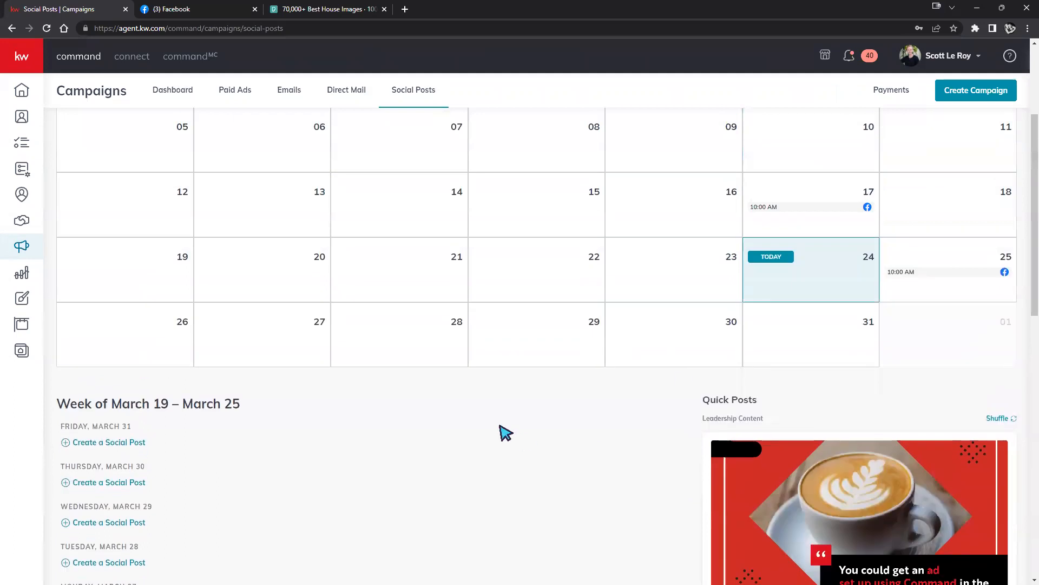
scroll(577, 434, "up", 3)
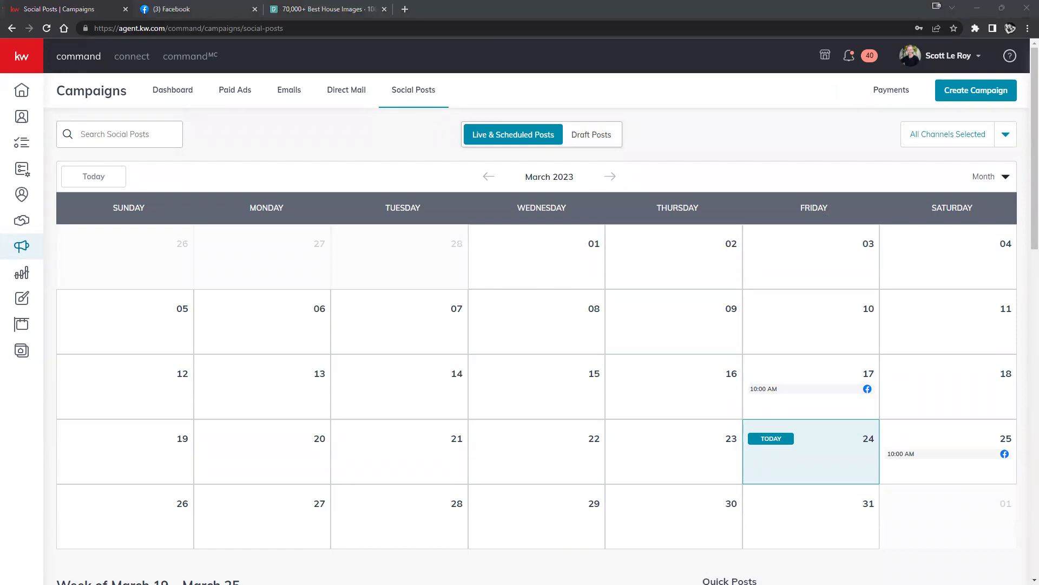
left_click(196, 101)
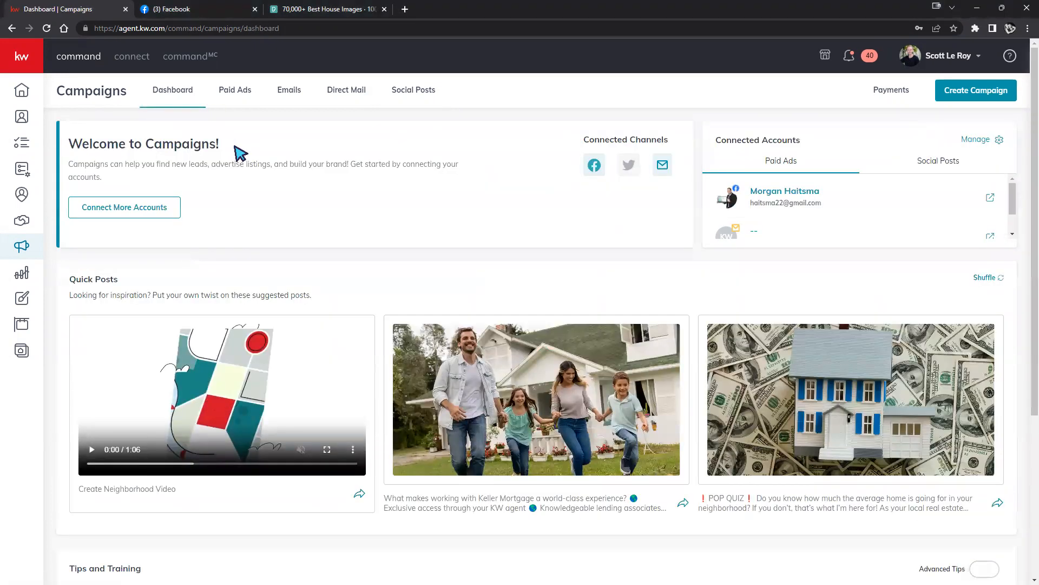